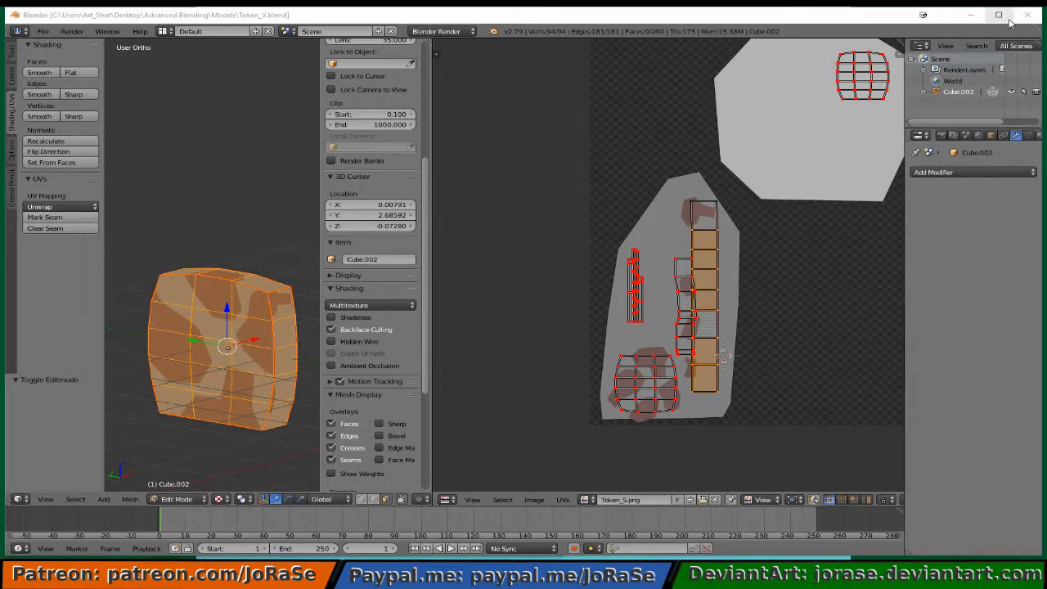
# Maximize the window and move the selected UV strip up about 0.042, compressing the face at its upper end.
pyautogui.click(999, 14)
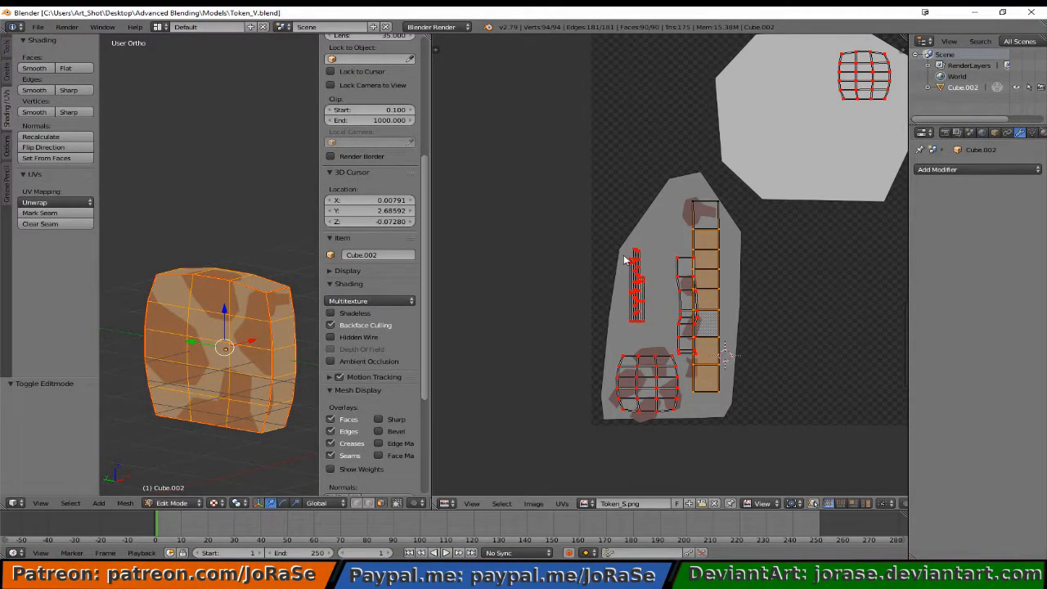
pyautogui.moveTo(290, 257)
pyautogui.mouseDown(button='middle')
pyautogui.moveTo(141, 251)
pyautogui.moveTo(242, 272)
pyautogui.moveTo(192, 272)
pyautogui.moveTo(200, 265)
pyautogui.mouseUp(button='middle')
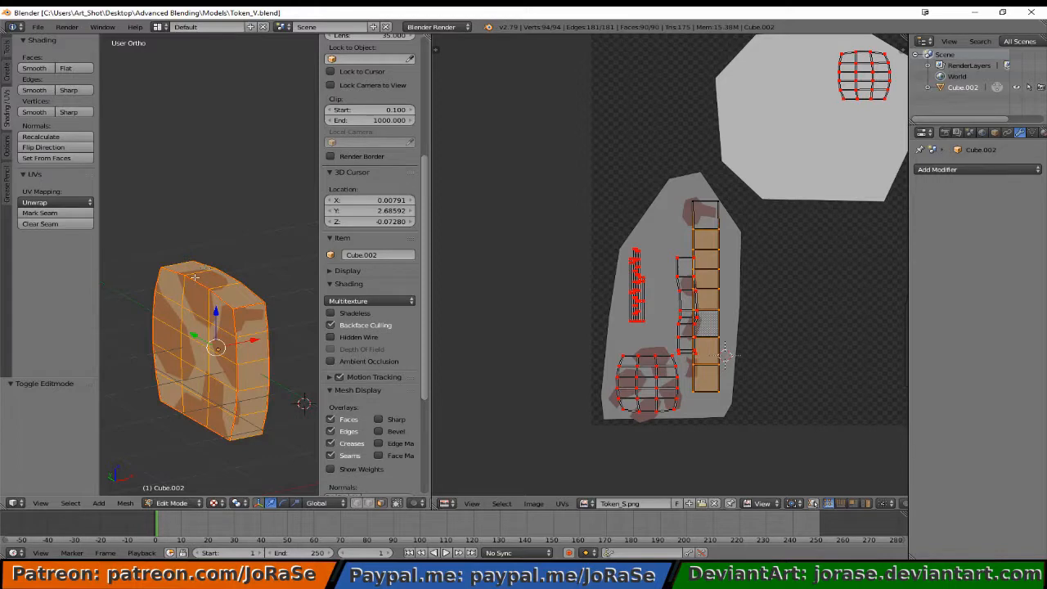
pyautogui.scroll(2, 619, 381)
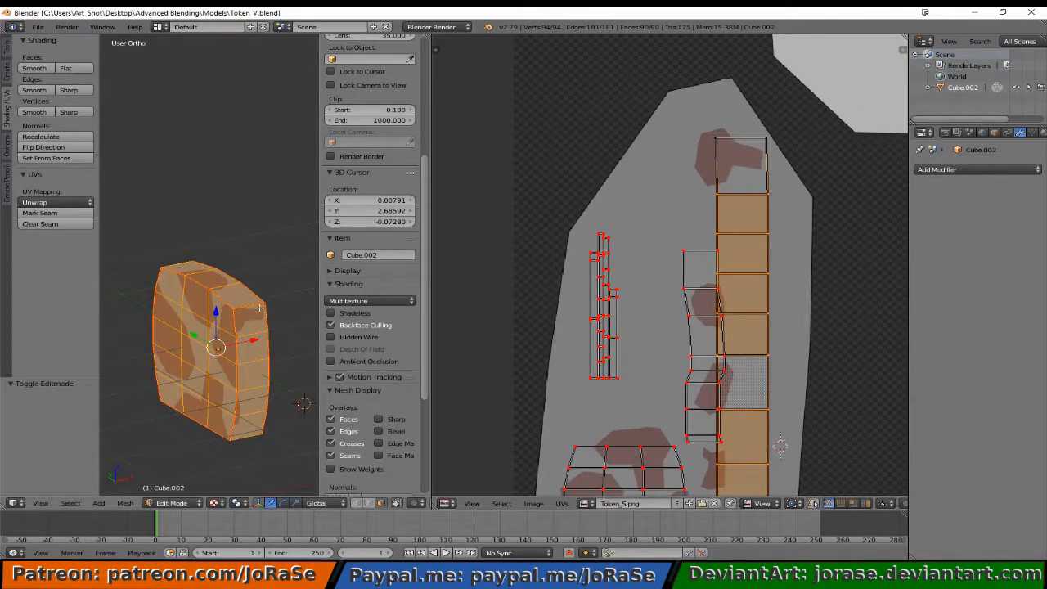
pyautogui.press('g')
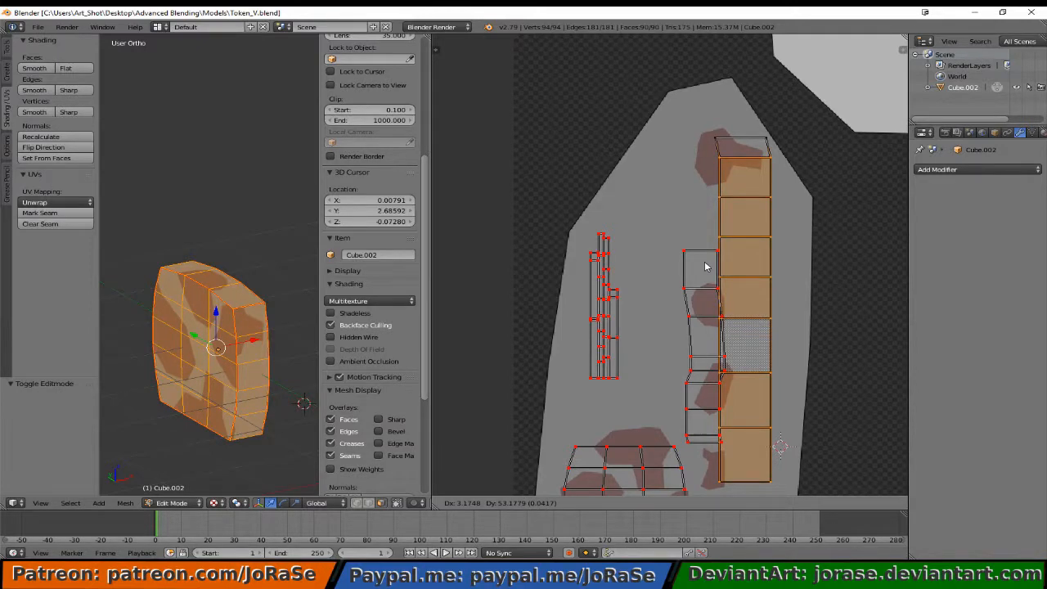
pyautogui.click(705, 266)
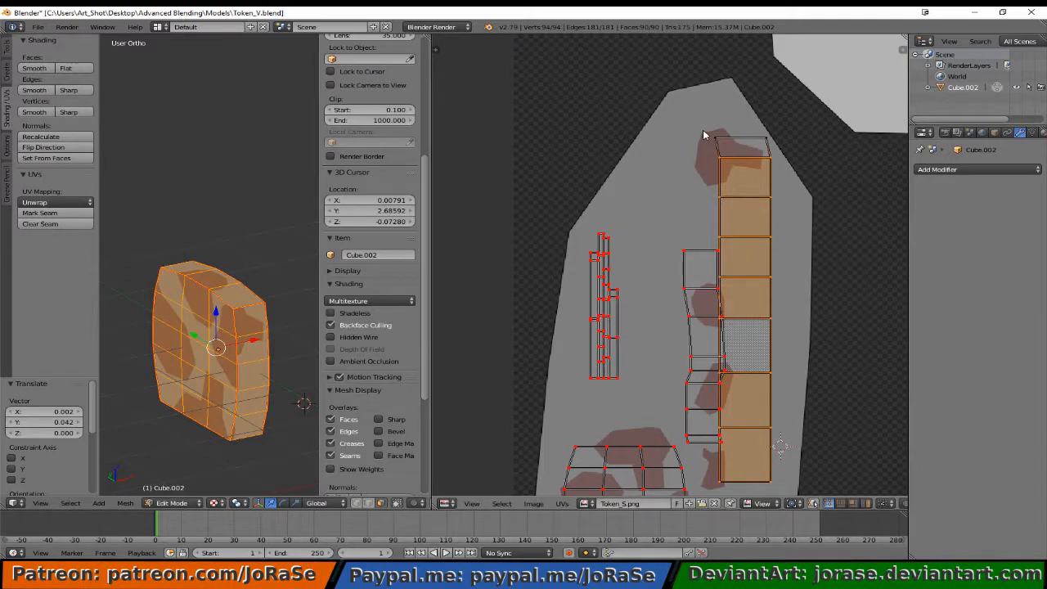
# Deselect the strip's uppermost selected vertices in turn, shifting the remaining UVs about 0.004 left and about 0.032 up.
pyautogui.press('b')
pyautogui.moveTo(704, 133); pyautogui.dragTo(730, 175, button='middle')
pyautogui.press('g')
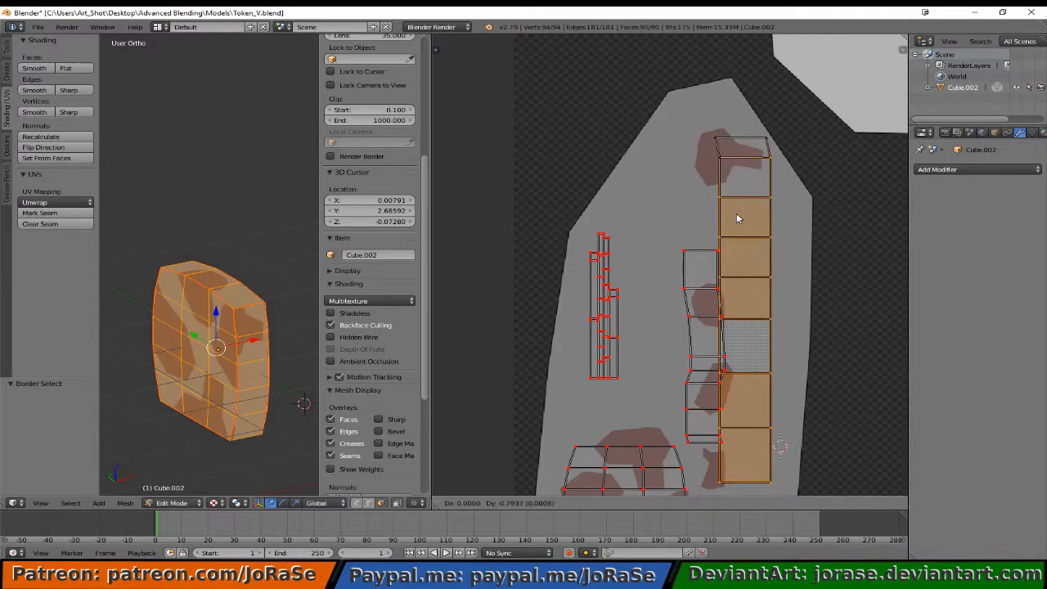
pyautogui.click(732, 212)
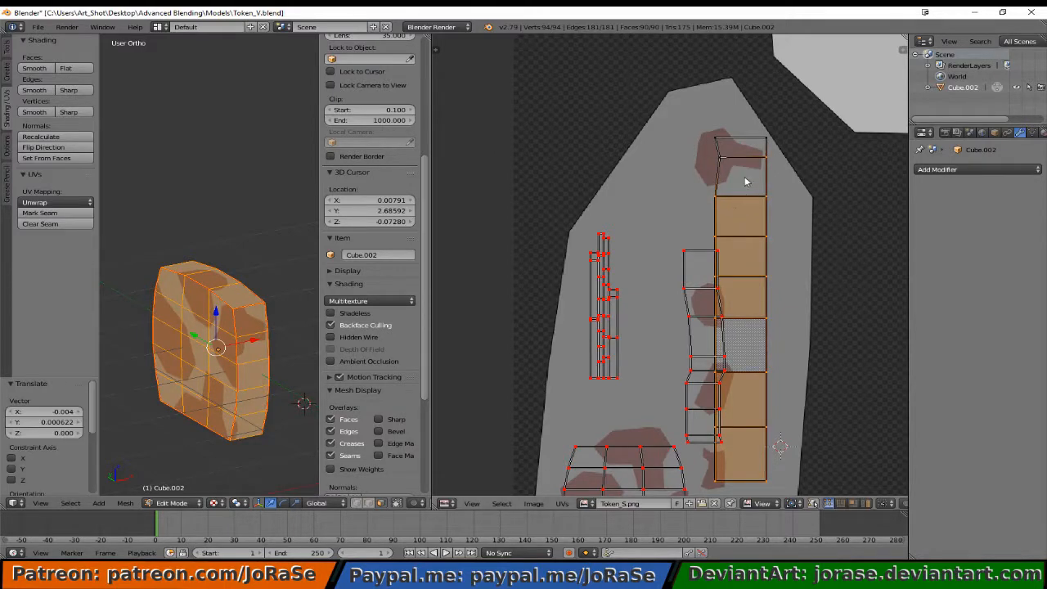
pyautogui.moveTo(721, 144); pyautogui.dragTo(773, 165, button='middle')
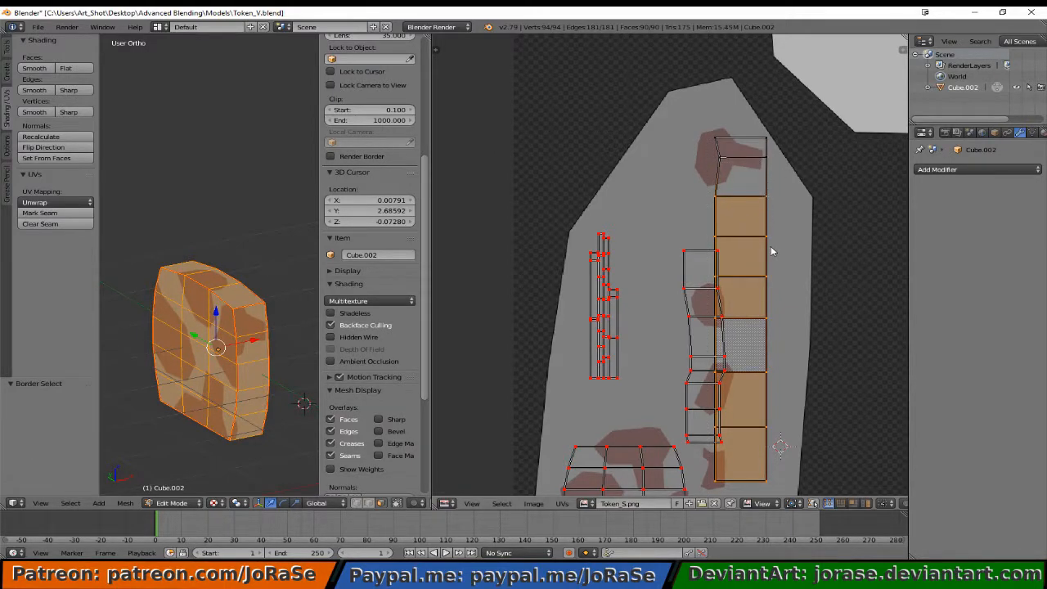
pyautogui.press('g')
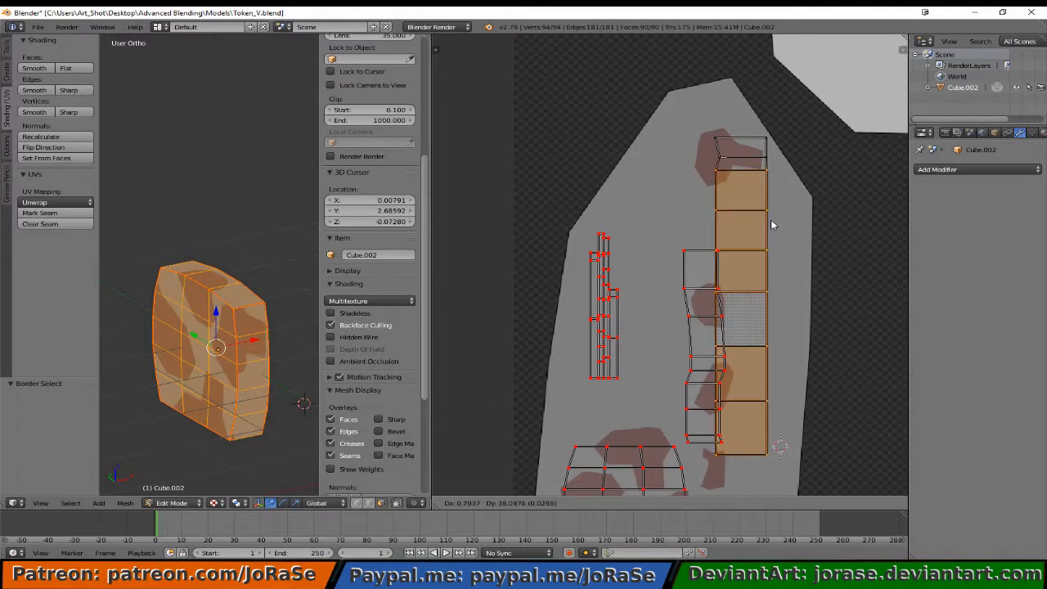
pyautogui.click(771, 218)
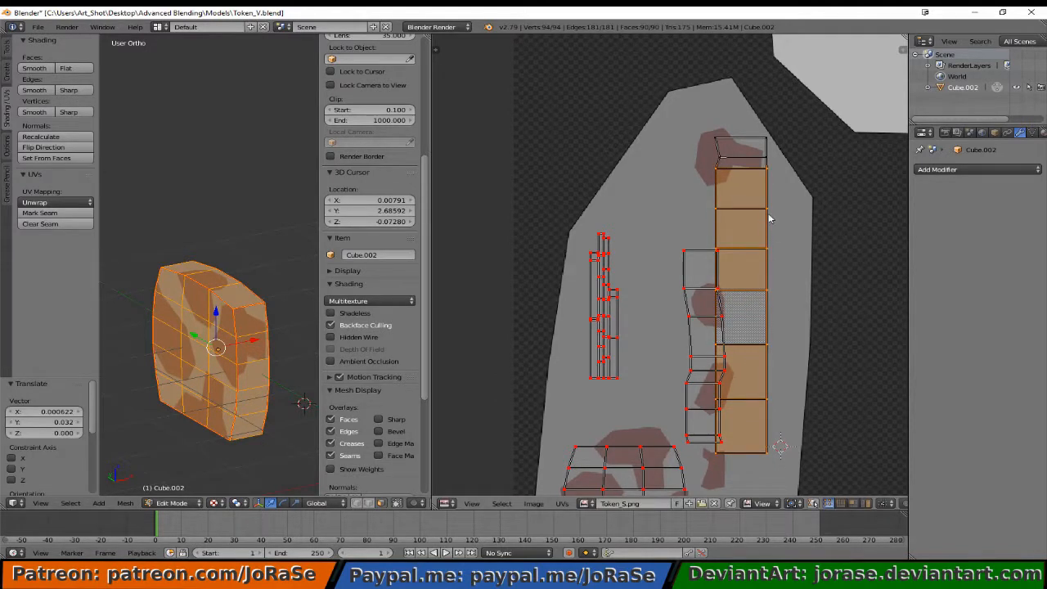
# Drop the next vertex row from the selection and move the rest of the UV strip up about 0.024.
pyautogui.press('b')
pyautogui.moveTo(709, 151); pyautogui.dragTo(740, 188, button='middle')
pyautogui.press('g')
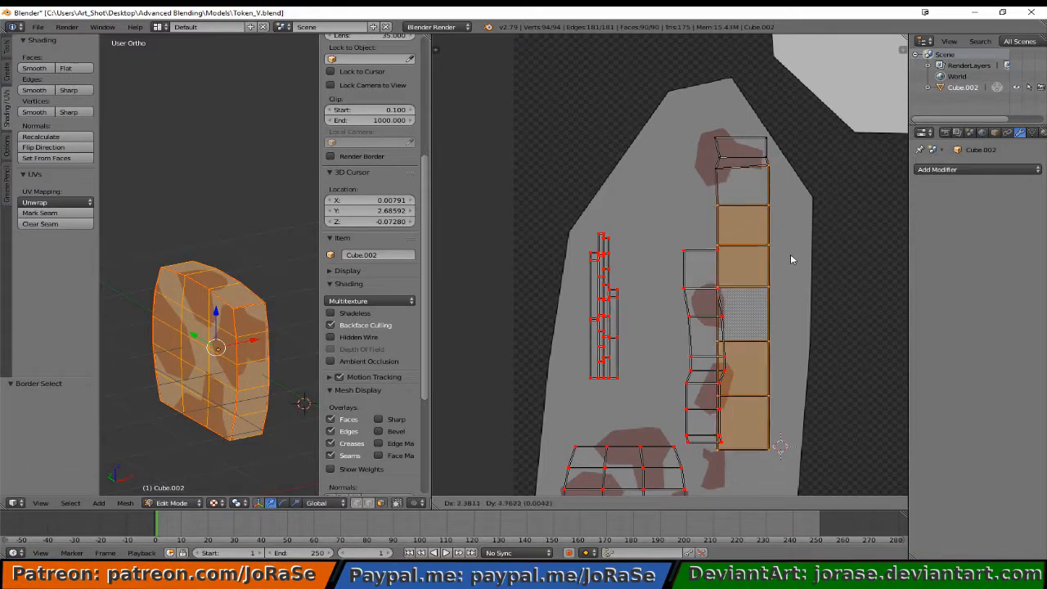
pyautogui.click(789, 258)
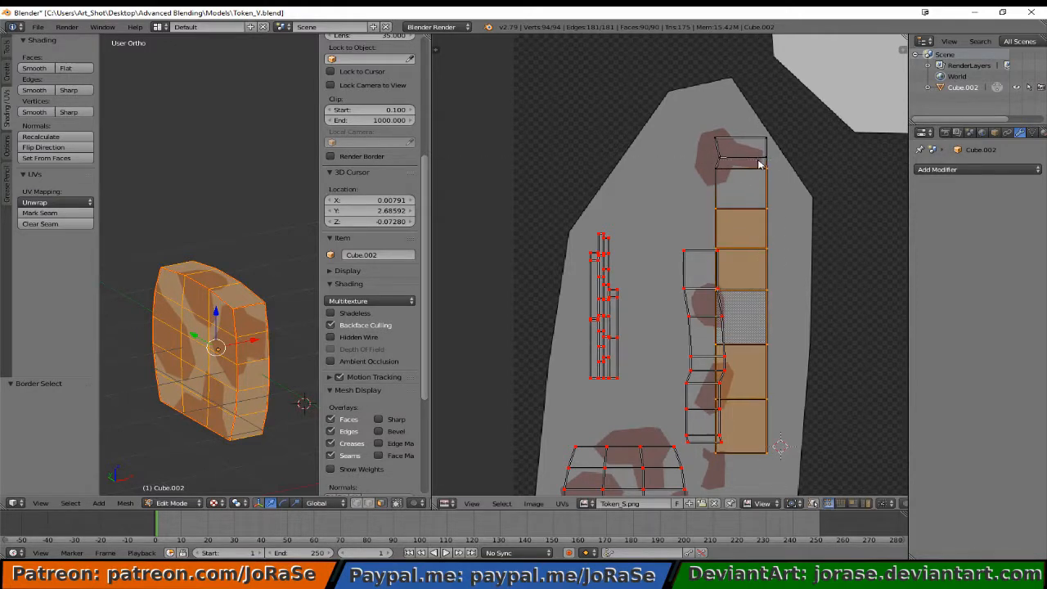
pyautogui.press('g')
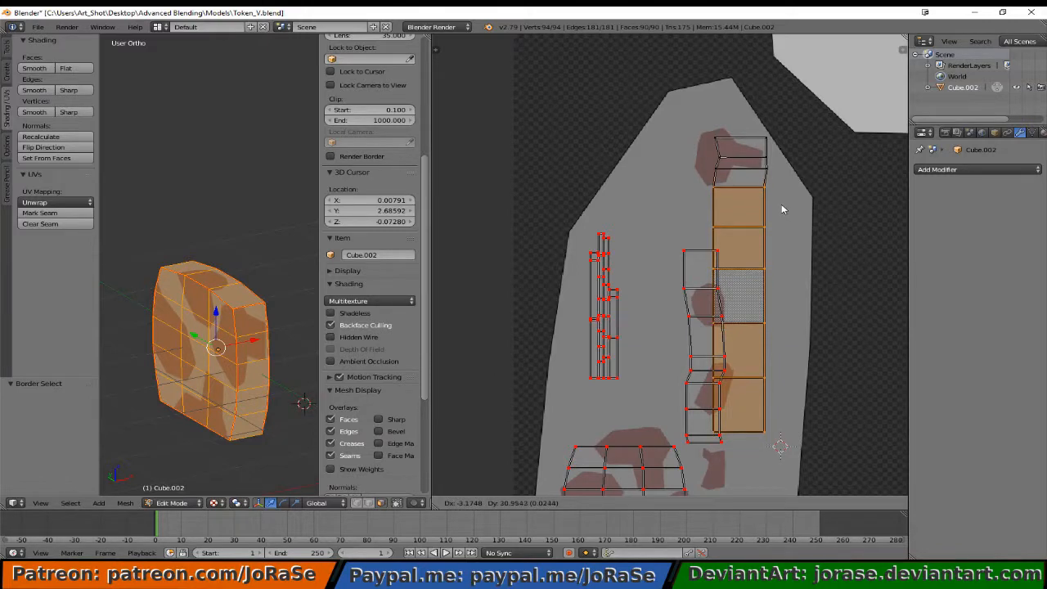
pyautogui.click(781, 208)
# Deselect the next vertex row and shift the remaining four faces of the strip to the right.
pyautogui.moveTo(730, 177); pyautogui.dragTo(795, 201, button='middle')
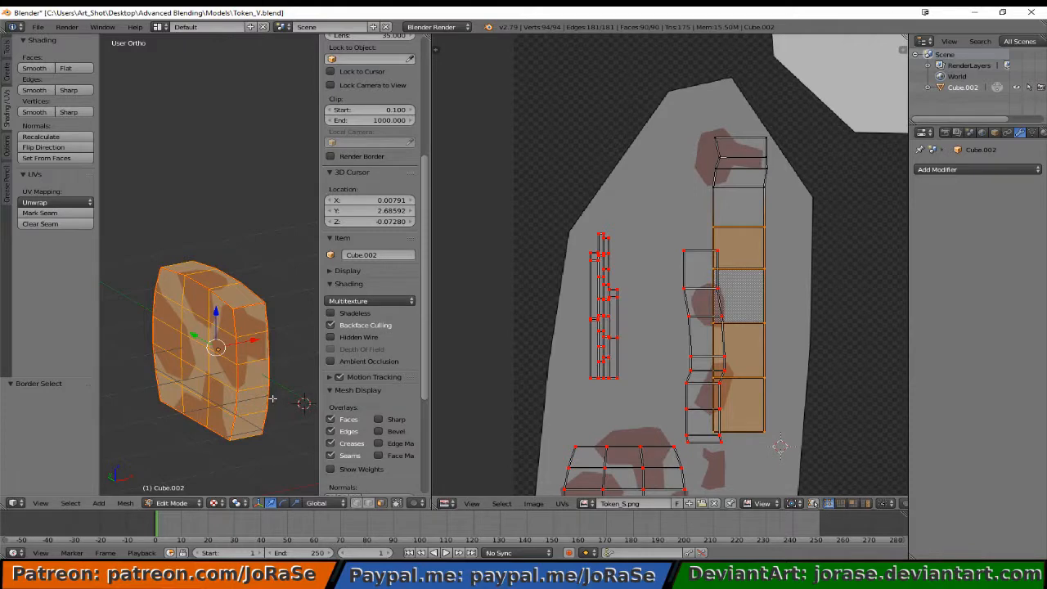
pyautogui.moveTo(274, 399); pyautogui.dragTo(260, 361, button='middle')
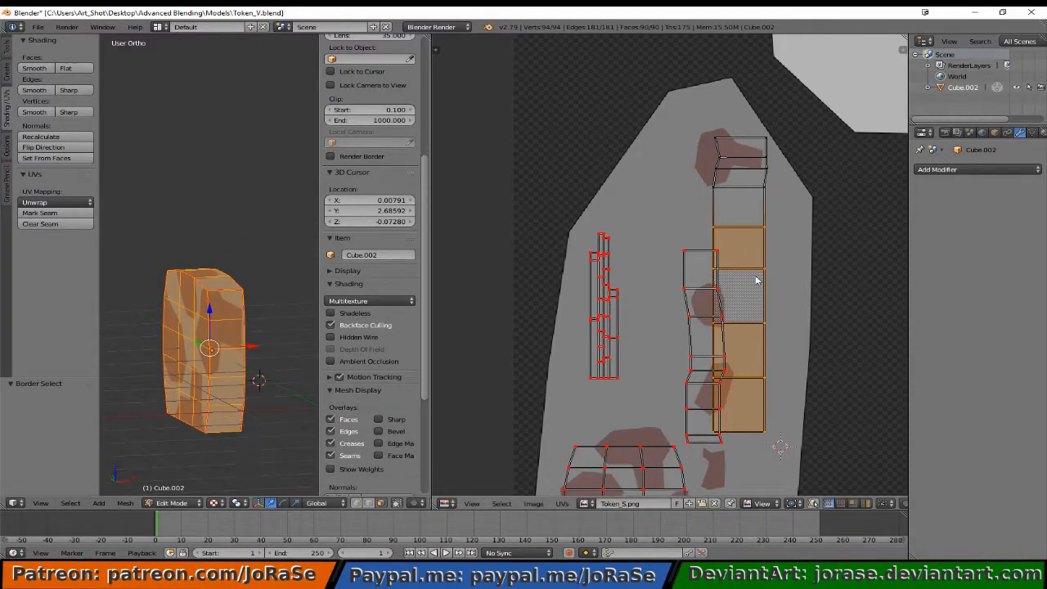
pyautogui.press('g')
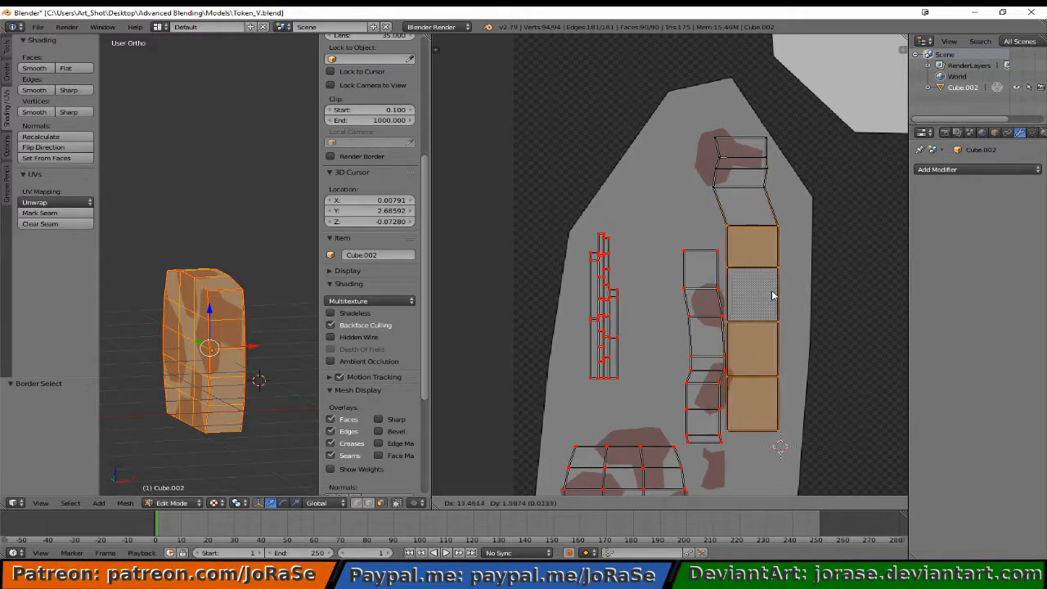
pyautogui.click(787, 297)
# Select only the right-edge vertices of the strip's upper rows and move them about 0.012 right and 0.011 up.
pyautogui.press('a')
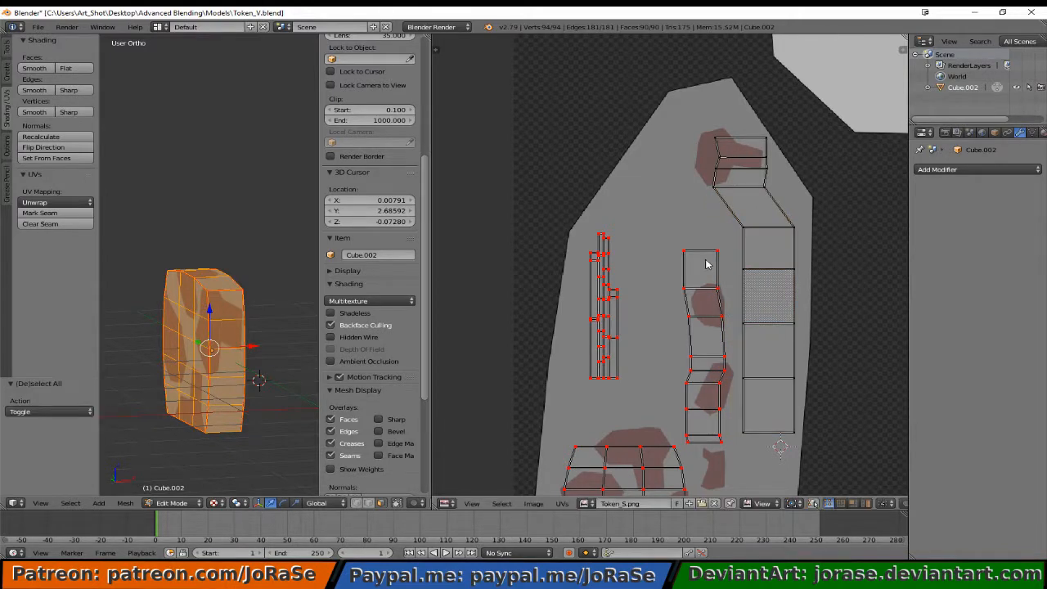
pyautogui.press('b')
pyautogui.moveTo(743, 152); pyautogui.dragTo(773, 189)
pyautogui.press('g')
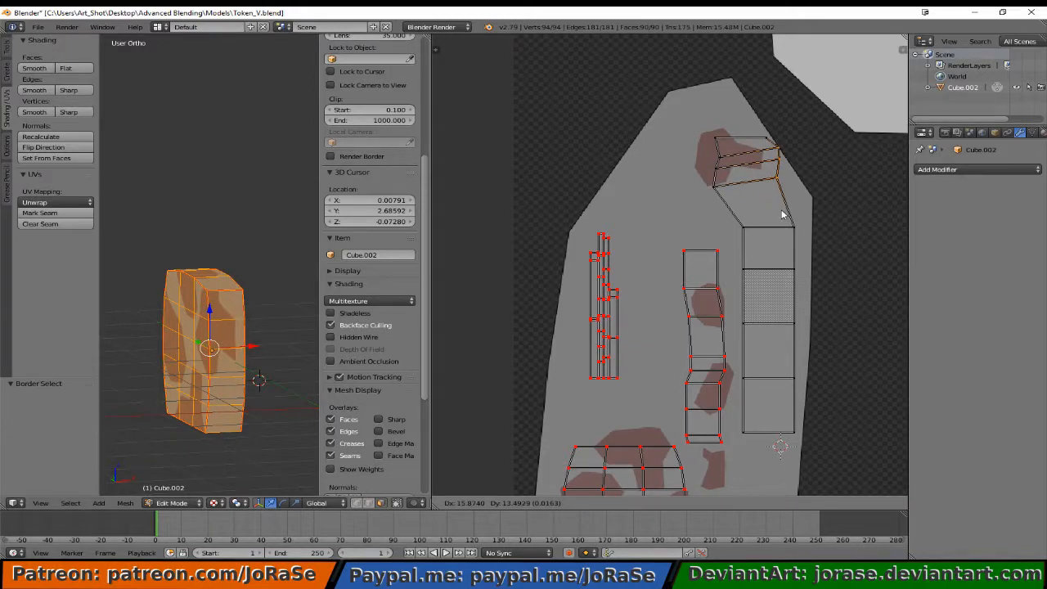
pyautogui.click(784, 214)
# Move the two lower right-edge vertices of that group down about 0.017, and the lowest one alone about 0.028 left.
pyautogui.press('b')
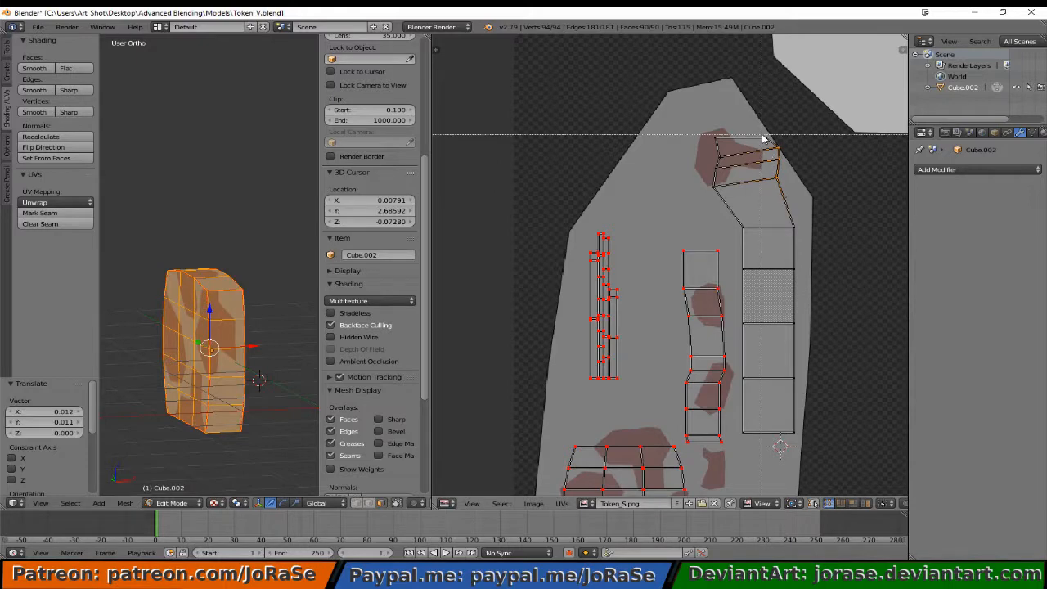
pyautogui.moveTo(766, 136); pyautogui.dragTo(790, 160)
pyautogui.press('g')
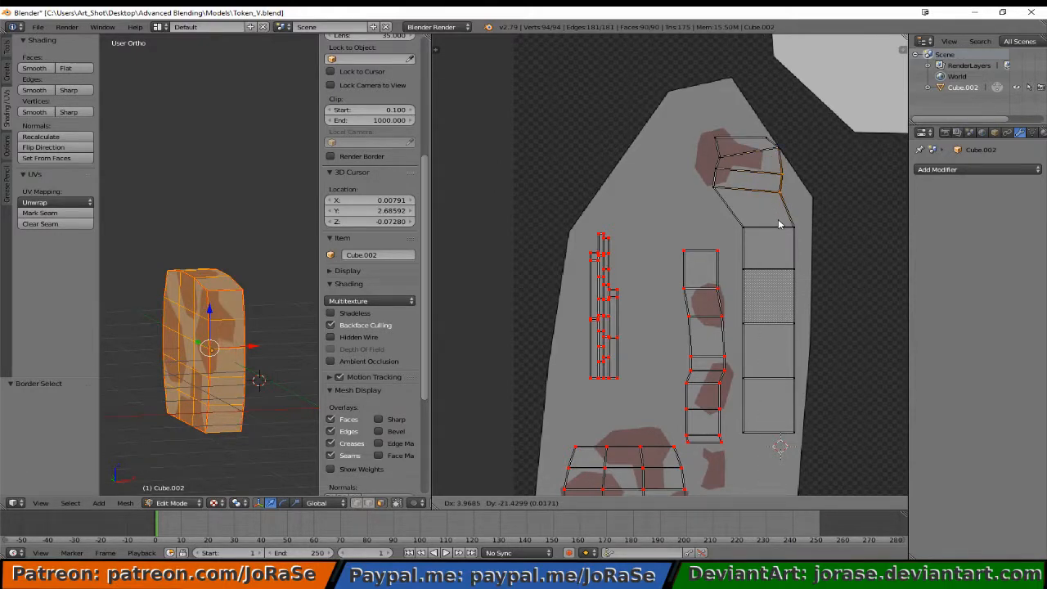
pyautogui.click(779, 224)
pyautogui.press('b')
pyautogui.moveTo(777, 169); pyautogui.dragTo(787, 183)
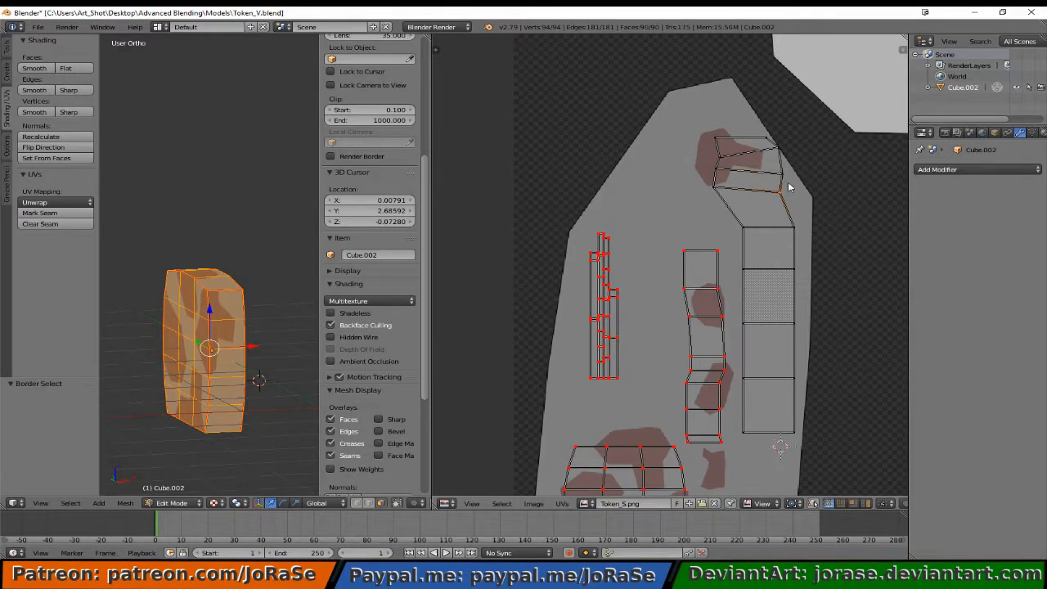
pyautogui.press('g')
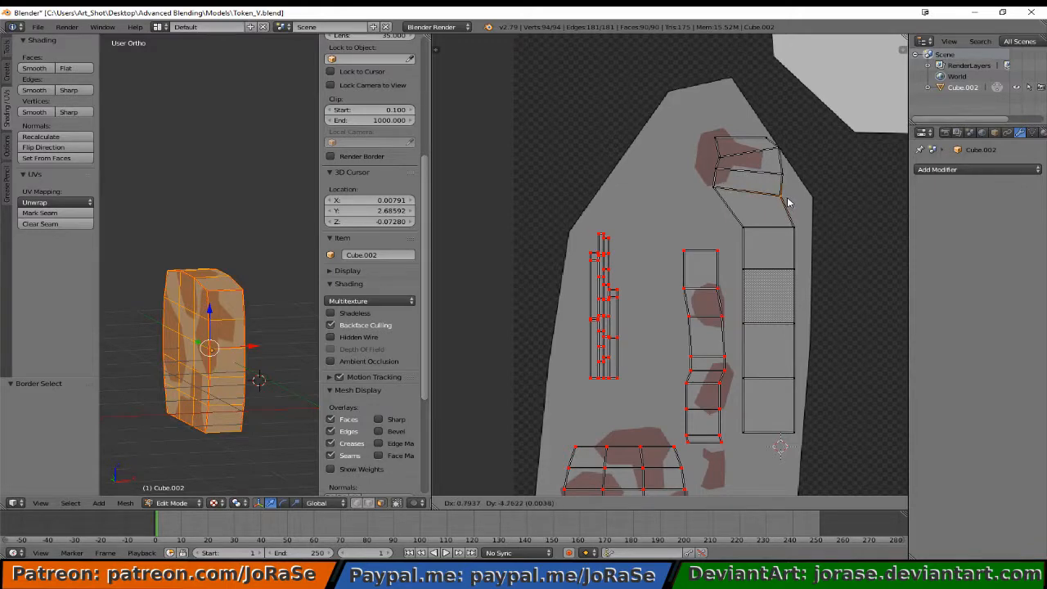
pyautogui.click(760, 200)
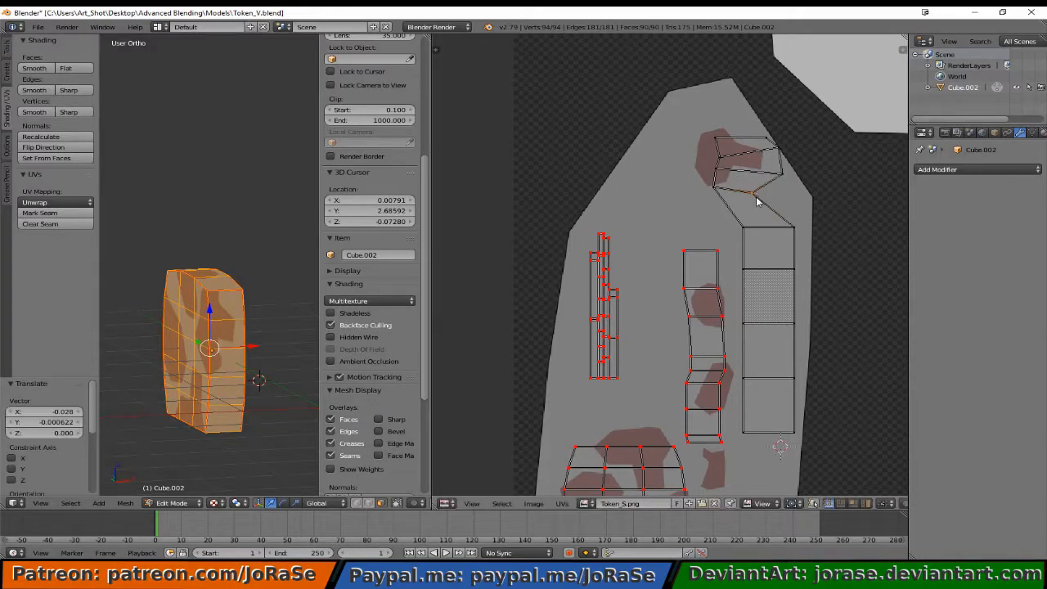
# Examine which UV faces match the mesh's underside by selecting its bottom faces, and reselect the whole mesh.
pyautogui.moveTo(272, 299); pyautogui.dragTo(296, 316, button='middle')
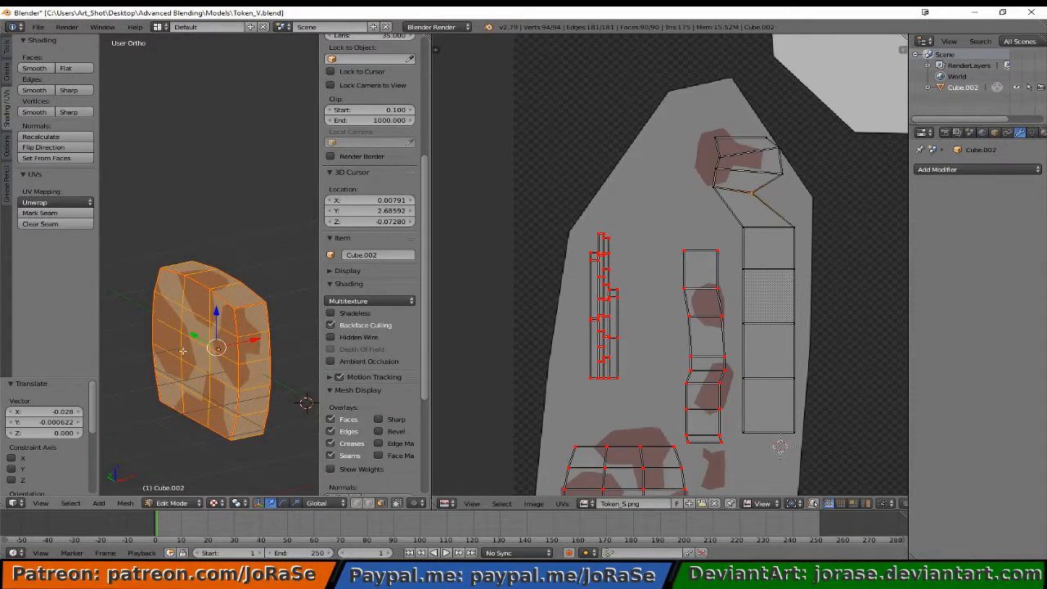
pyautogui.press('a')
pyautogui.moveTo(183, 352); pyautogui.dragTo(207, 314, button='middle')
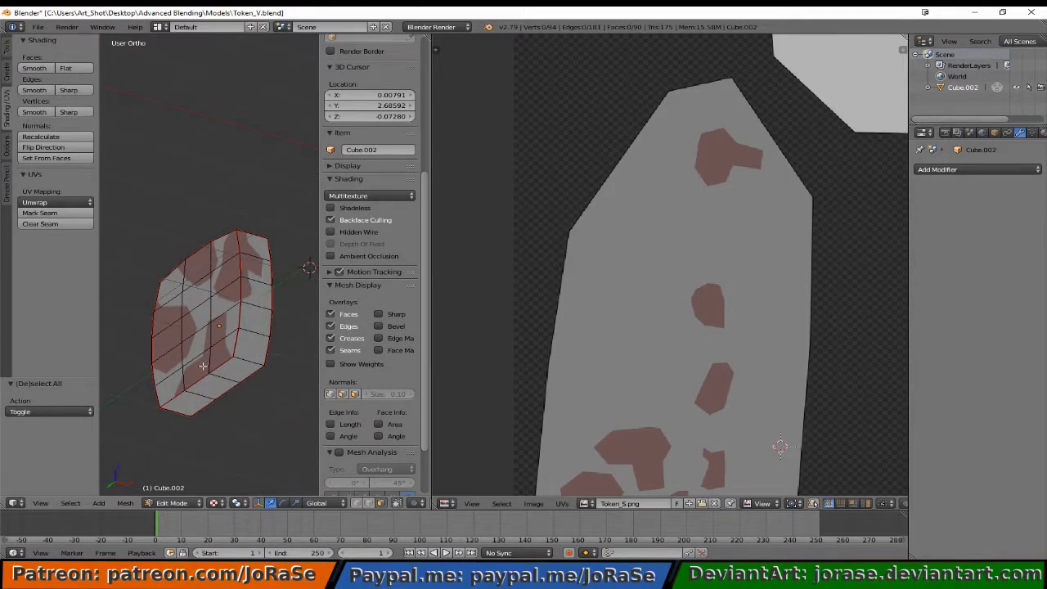
pyautogui.press('b')
pyautogui.moveTo(193, 361); pyautogui.dragTo(220, 393)
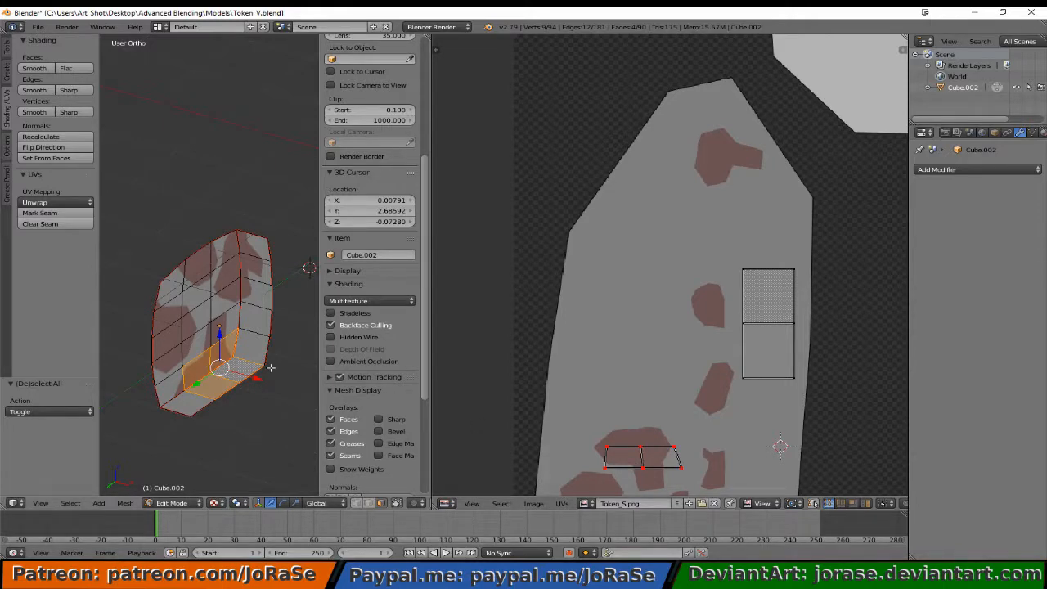
pyautogui.press('a')
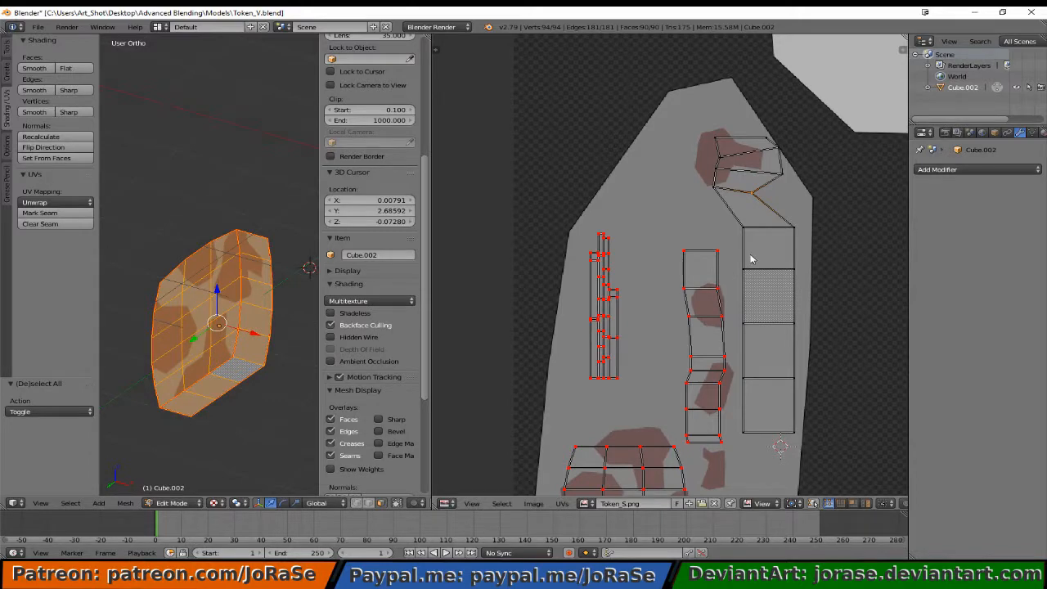
# Select the four lower faces of the UV strip and move them about 0.039 left and 0.017 down.
pyautogui.press('b')
pyautogui.moveTo(730, 213); pyautogui.dragTo(841, 443)
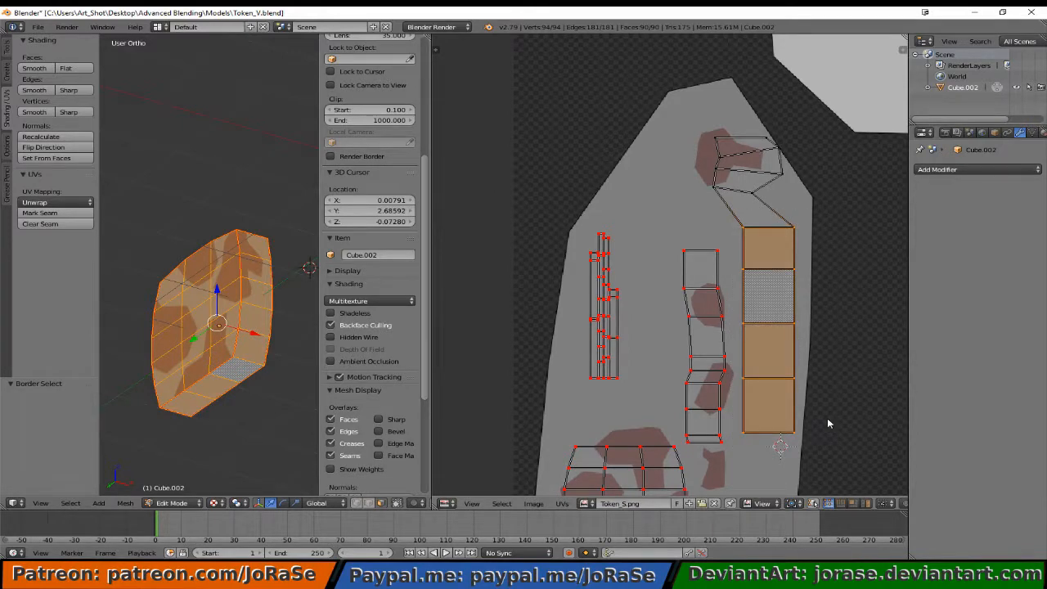
pyautogui.press('g')
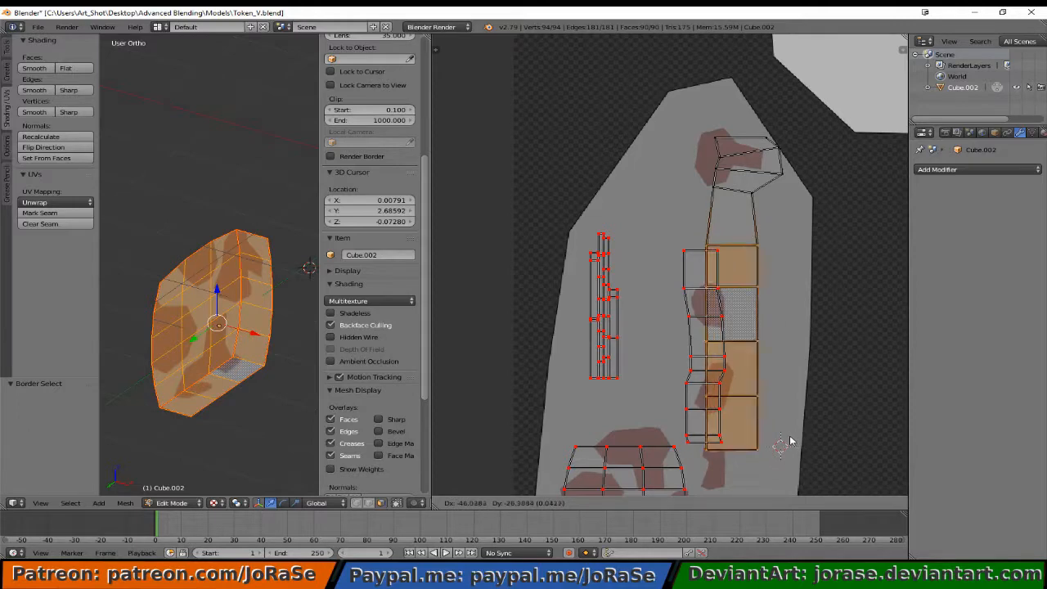
pyautogui.click(788, 439)
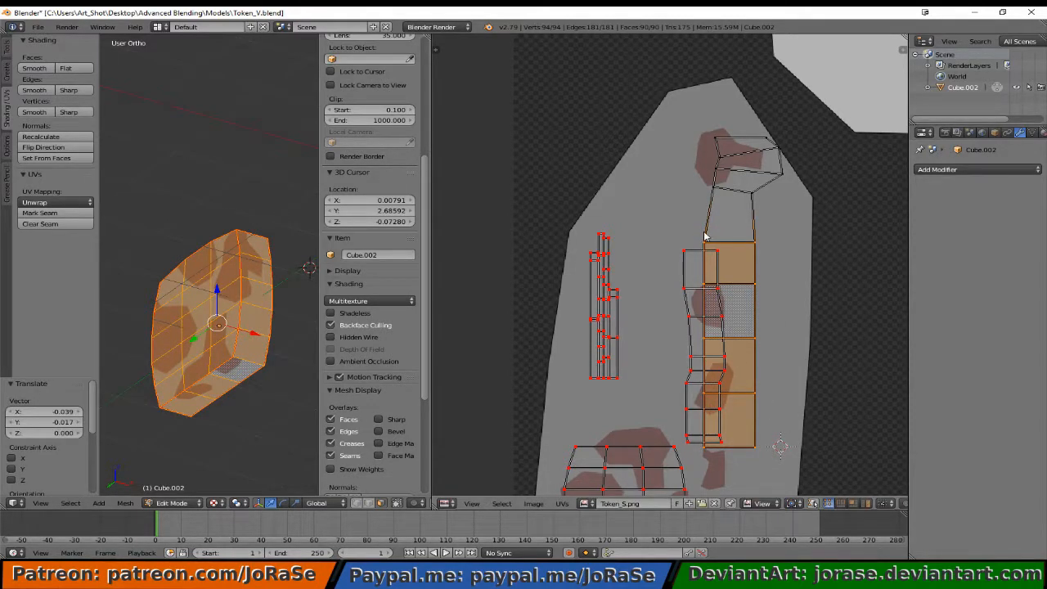
# Deselect the upper two vertex rows of that block and move the remaining faces about 0.009 left and 0.039 up.
pyautogui.press('b')
pyautogui.moveTo(685, 217); pyautogui.dragTo(775, 298, button='middle')
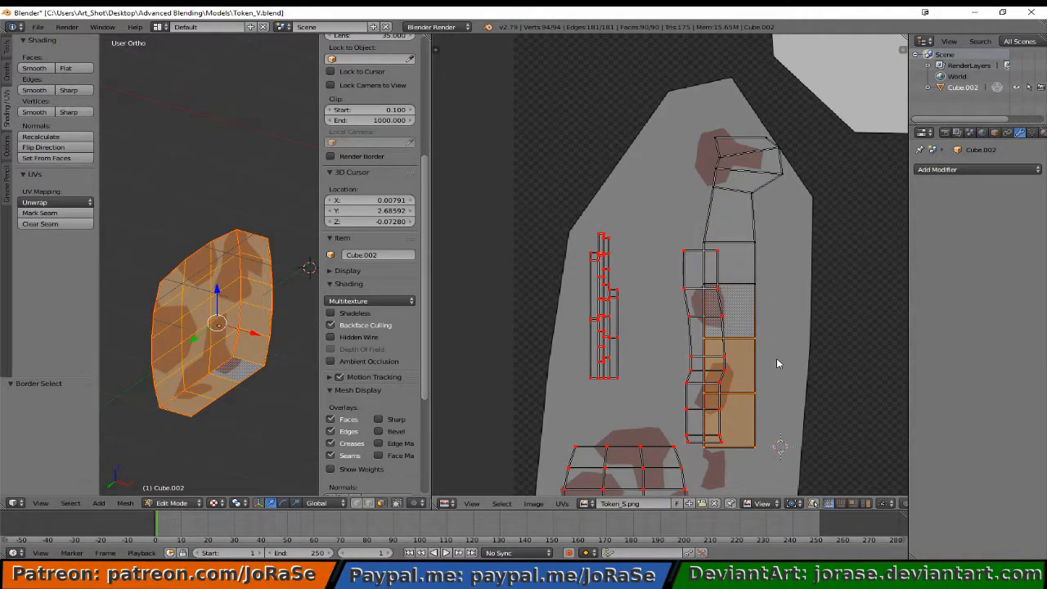
pyautogui.press('g')
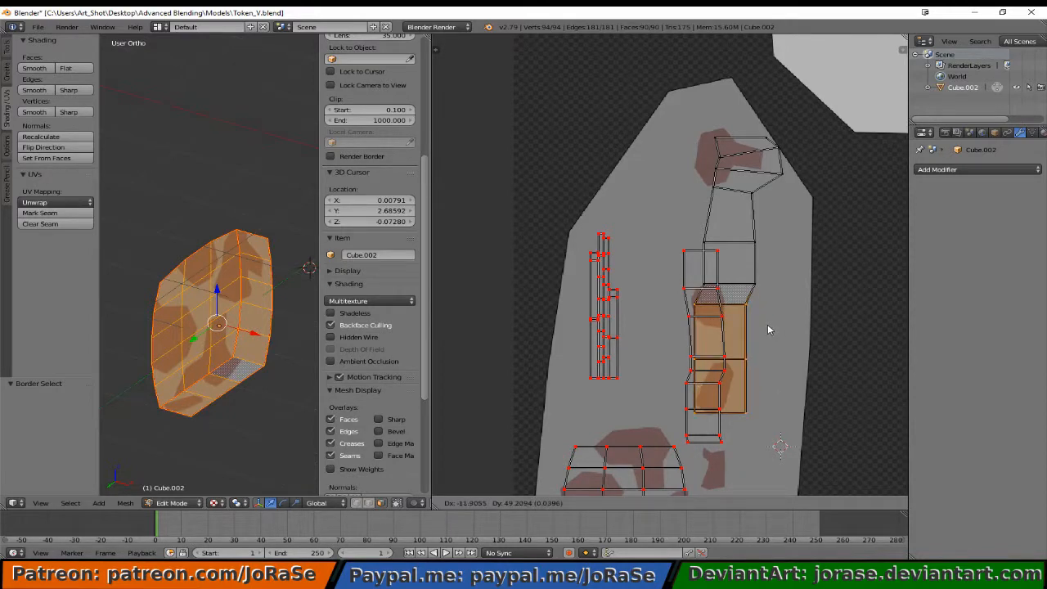
pyautogui.click(767, 324)
# Deselect the upper vertex row of the two remaining faces and move the last face up about 0.065.
pyautogui.press('b')
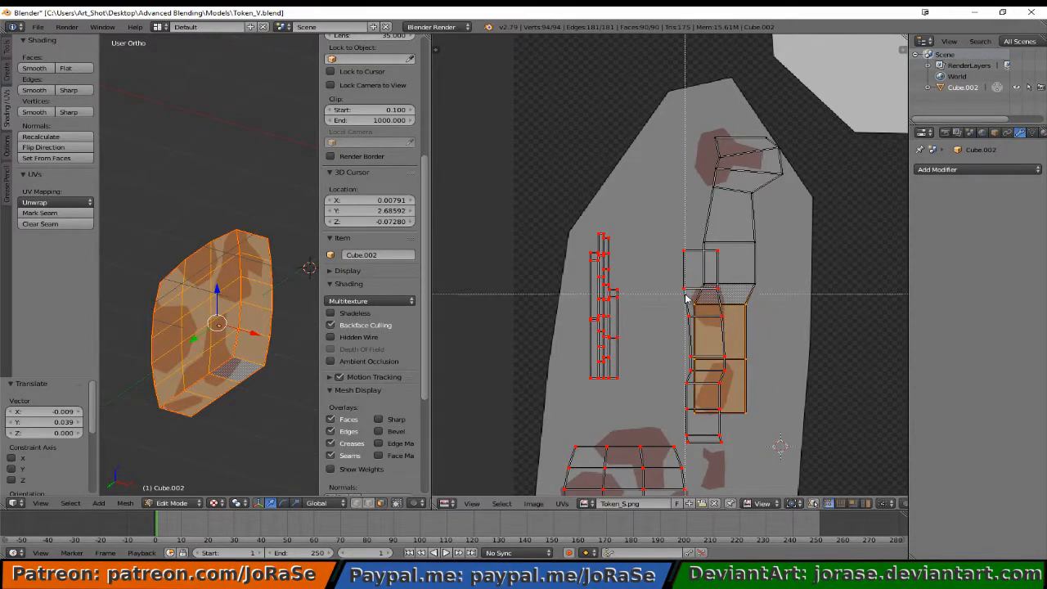
pyautogui.moveTo(686, 299); pyautogui.dragTo(767, 332, button='middle')
pyautogui.press('g')
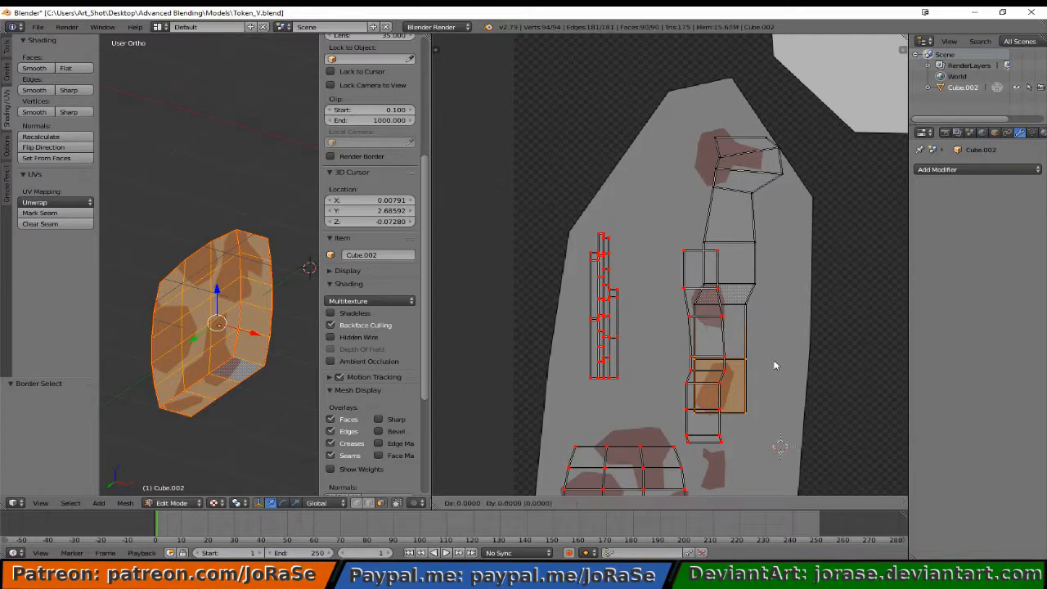
pyautogui.click(776, 302)
pyautogui.moveTo(221, 352); pyautogui.dragTo(260, 313, button='middle')
pyautogui.scroll(-3, 184, 317)
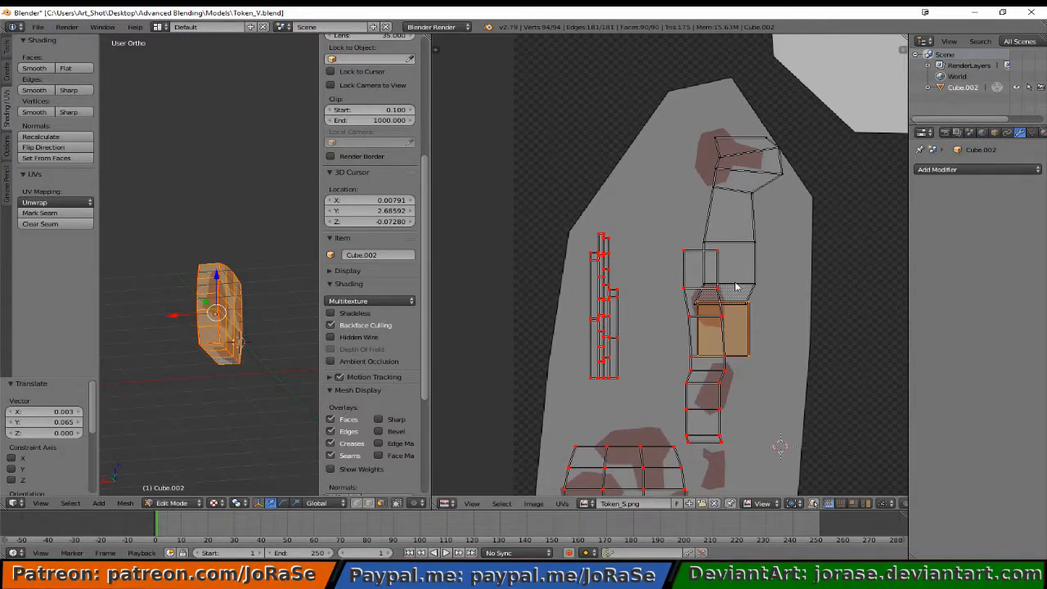
# Pin all the UV vertices of the token's layout in place and clear the UV selection.
pyautogui.press('a')
pyautogui.press('a')
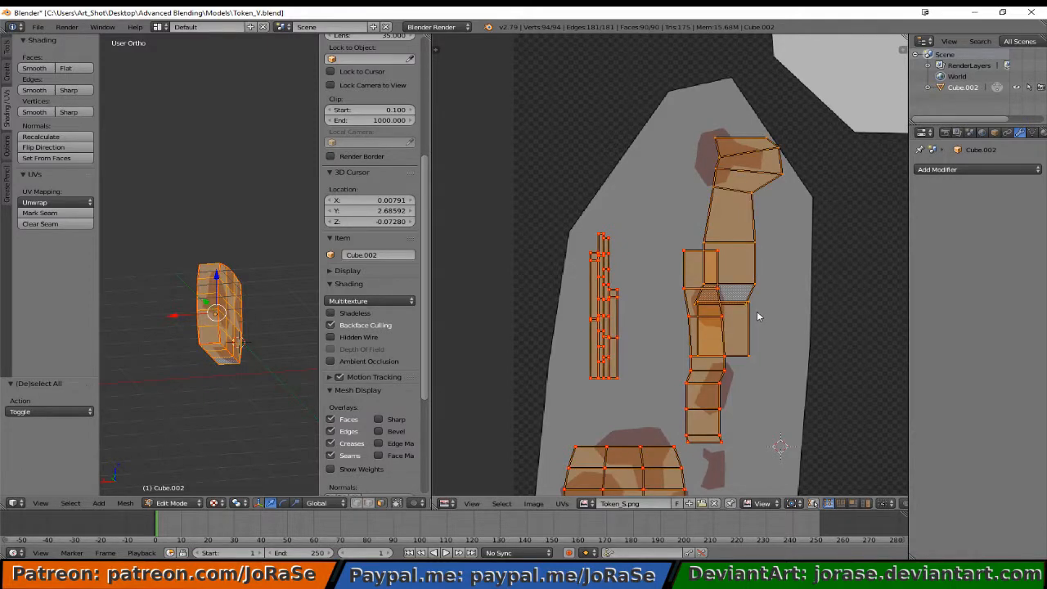
pyautogui.press('p')
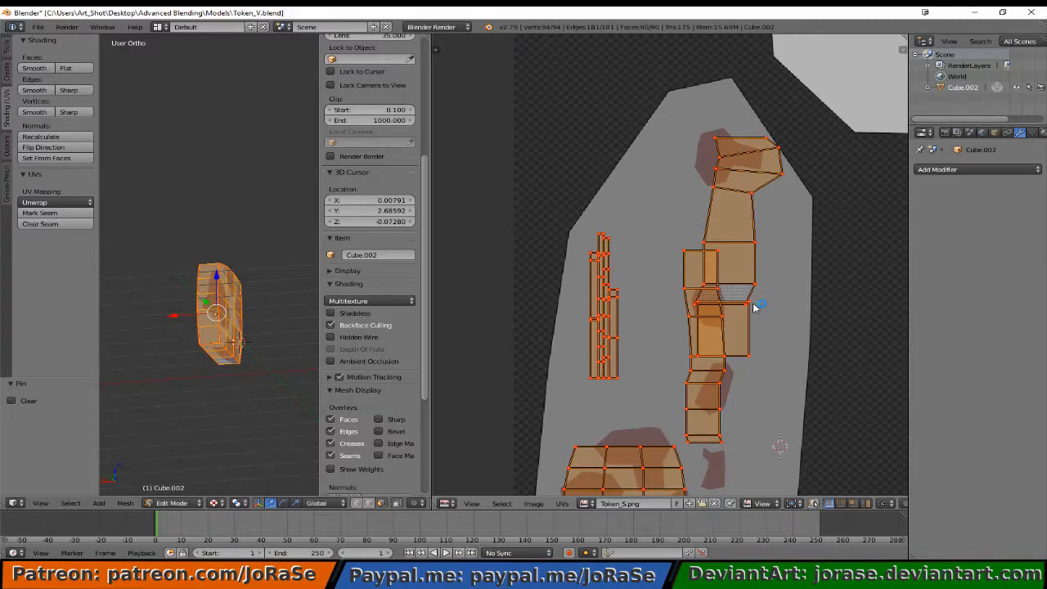
pyautogui.press('a')
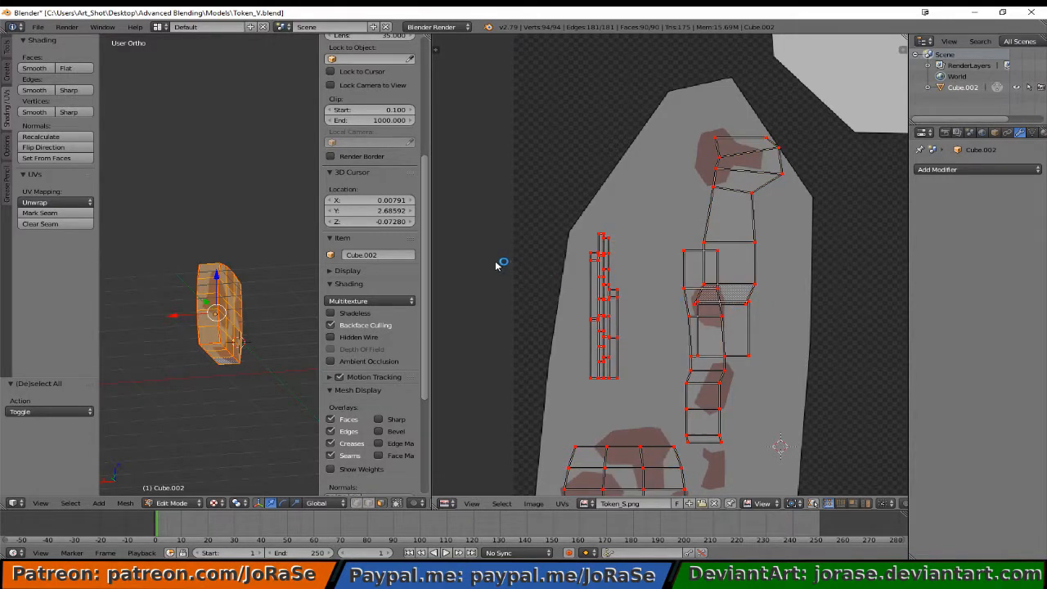
# Return to object mode and examine how the texture's brown spots fall on the token from several sides.
pyautogui.press('Tab')
pyautogui.scroll(-2, 265, 284)
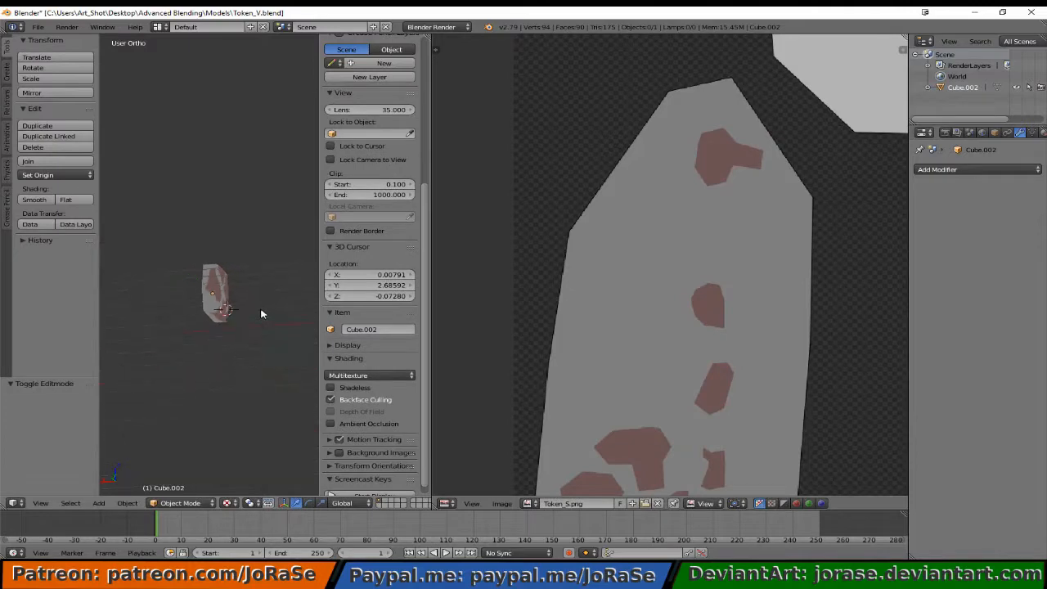
pyautogui.moveTo(156, 309); pyautogui.dragTo(301, 368, button='middle')
pyautogui.moveTo(207, 344); pyautogui.dragTo(291, 319, button='middle')
pyautogui.moveTo(207, 337); pyautogui.dragTo(278, 231, button='middle')
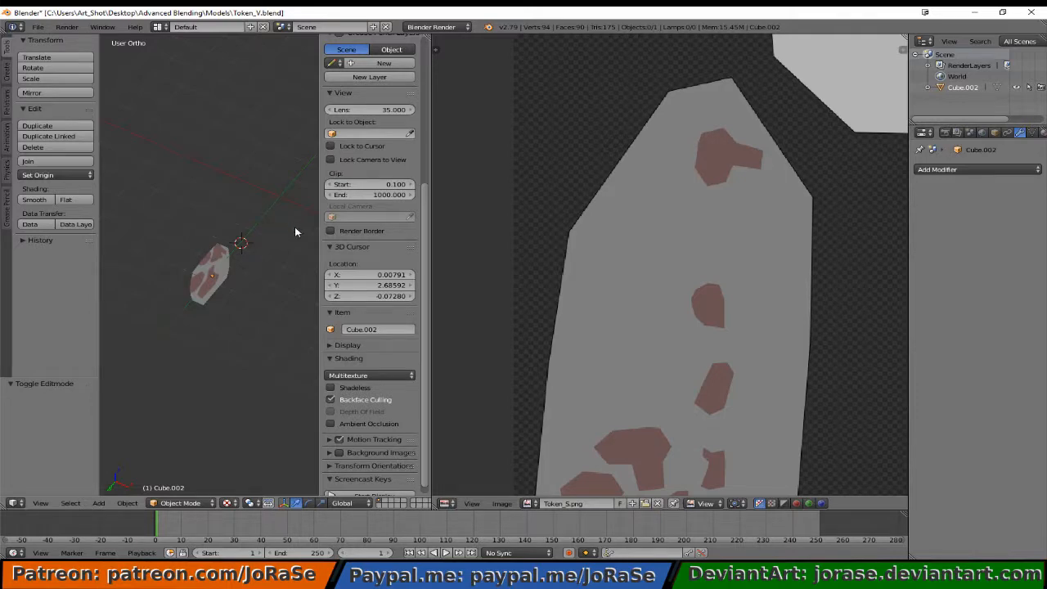
pyautogui.moveTo(272, 245); pyautogui.dragTo(204, 295, button='middle')
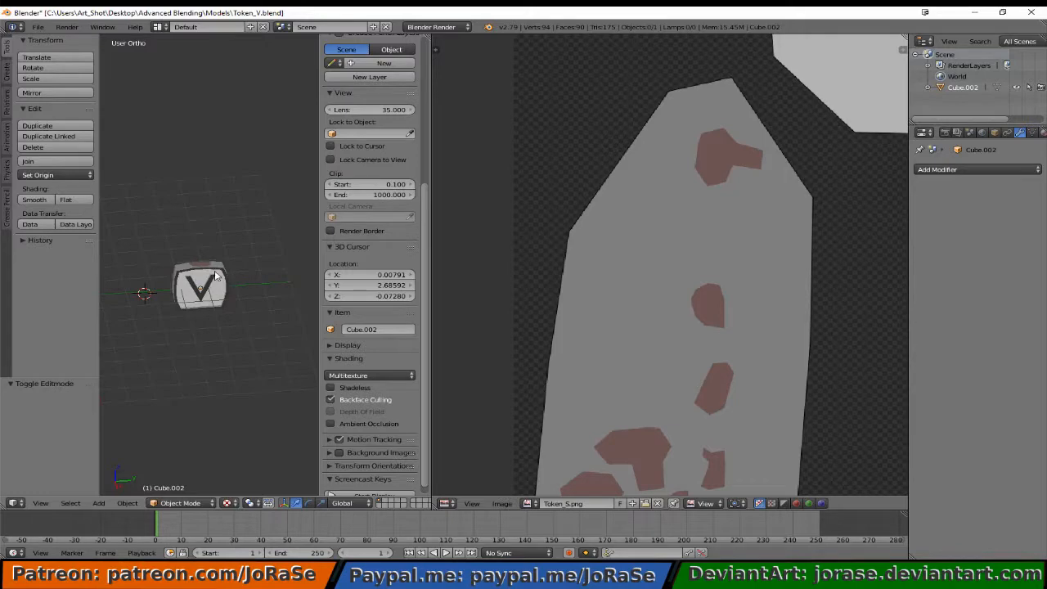
# Save the V token file and open Tokens.blend from the Models folder.
pyautogui.click(37, 27)
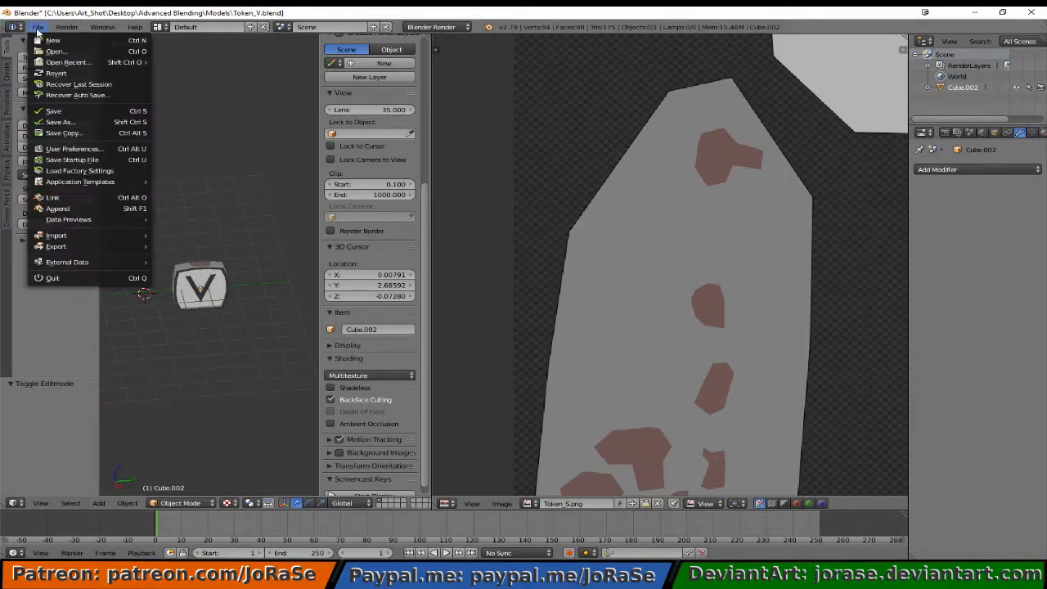
pyautogui.click(79, 112)
pyautogui.click(38, 27)
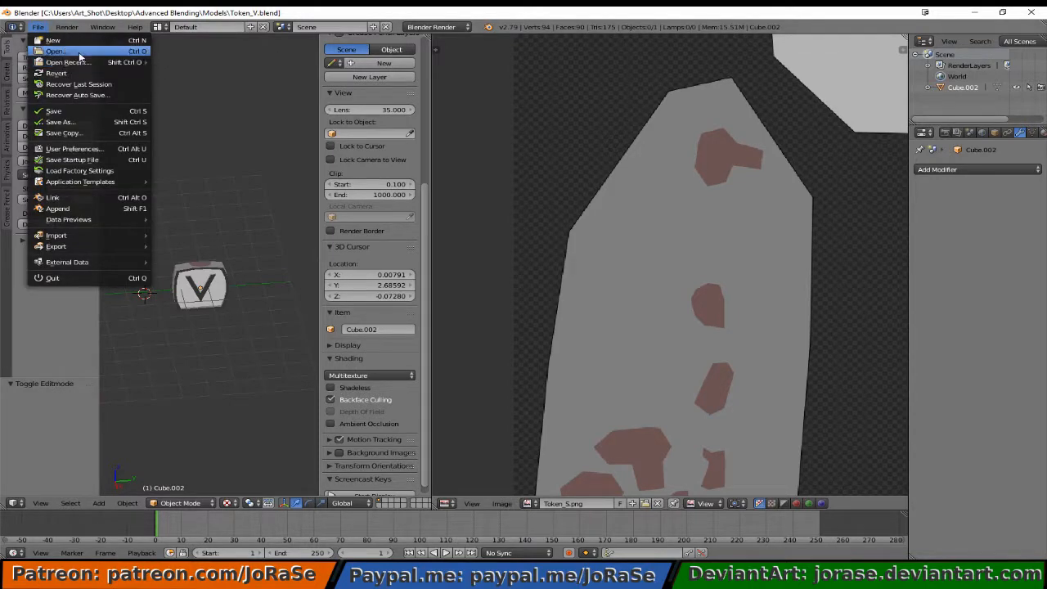
pyautogui.click(58, 50)
pyautogui.click(201, 168)
pyautogui.doubleClick(200, 169)
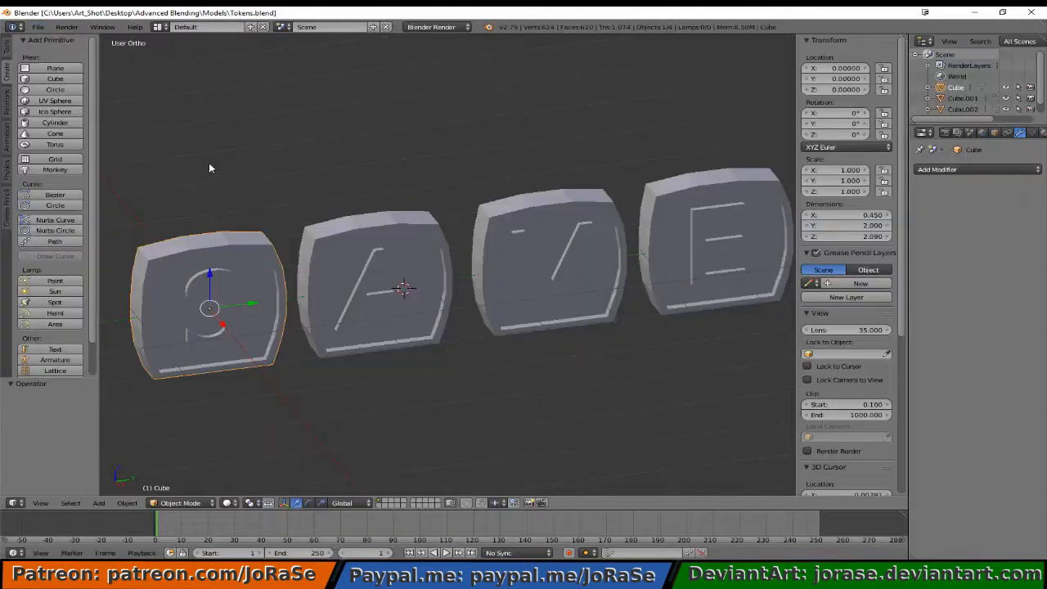
# Delete the S, A and V tokens and move the remaining E token about 4.322 units along negative Y.
pyautogui.keyDown('shift'); pyautogui.rightClick(400, 261); pyautogui.keyUp('shift')
pyautogui.keyDown('shift'); pyautogui.rightClick(508, 256); pyautogui.keyUp('shift')
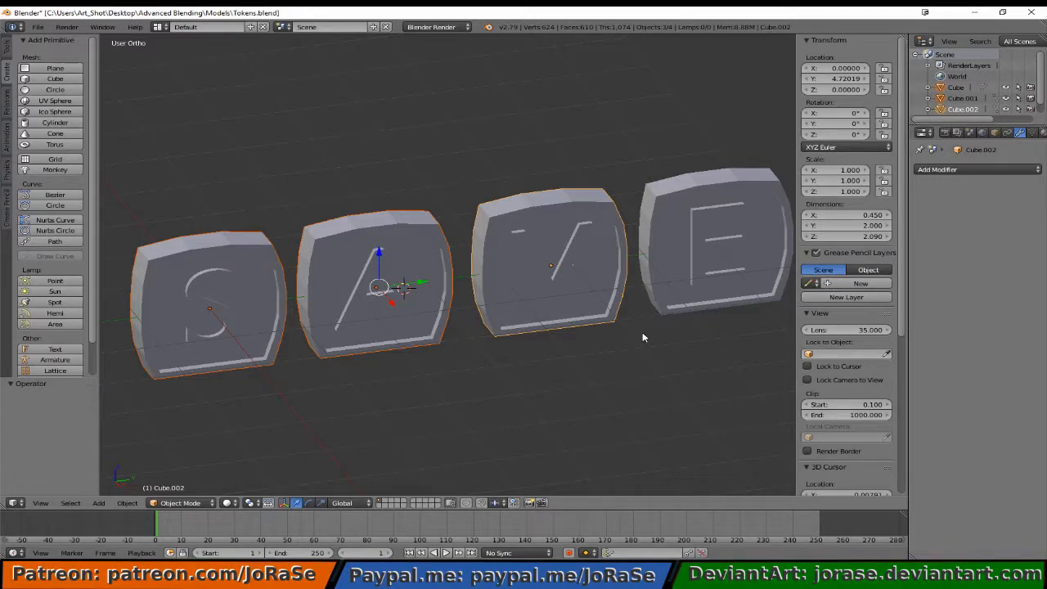
pyautogui.press('x')
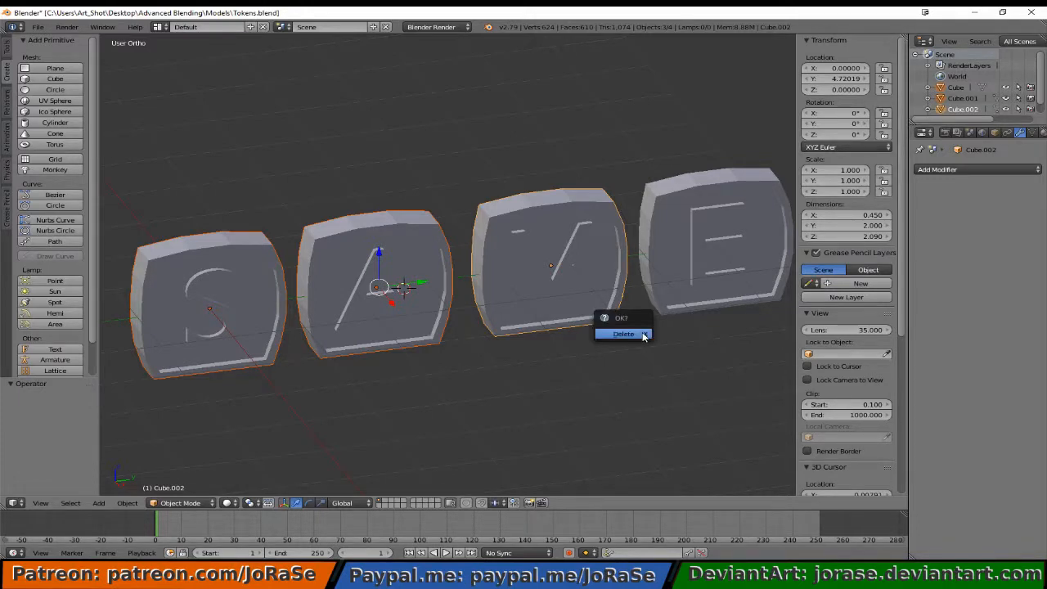
pyautogui.click(643, 334)
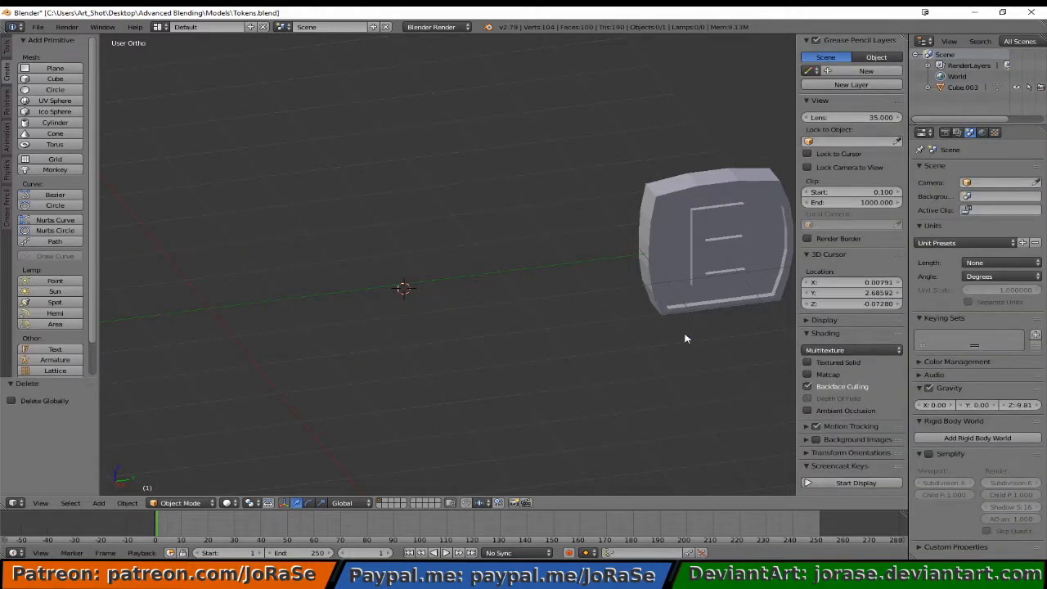
pyautogui.rightClick(690, 288)
pyautogui.moveTo(757, 245); pyautogui.dragTo(451, 288)
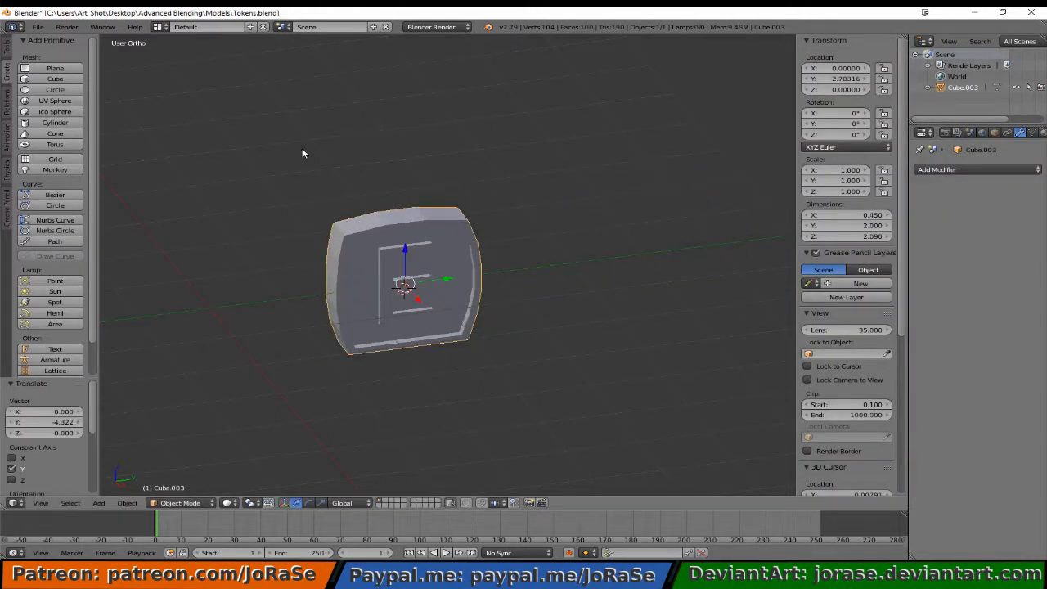
# Save the E token as a new file named Token_E.blend in the Models folder.
pyautogui.click(38, 27)
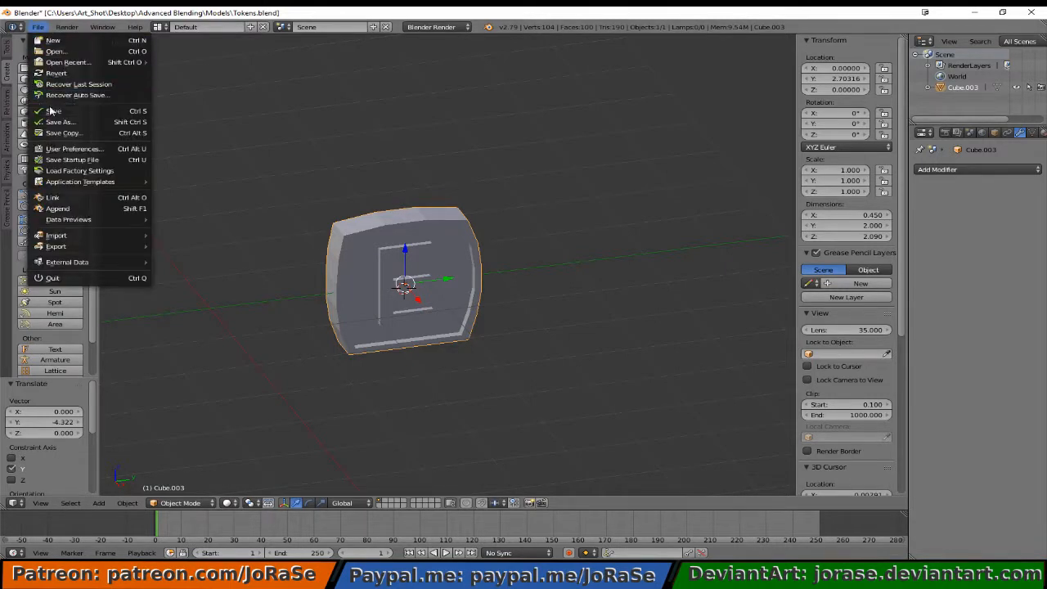
pyautogui.click(57, 122)
pyautogui.click(210, 157)
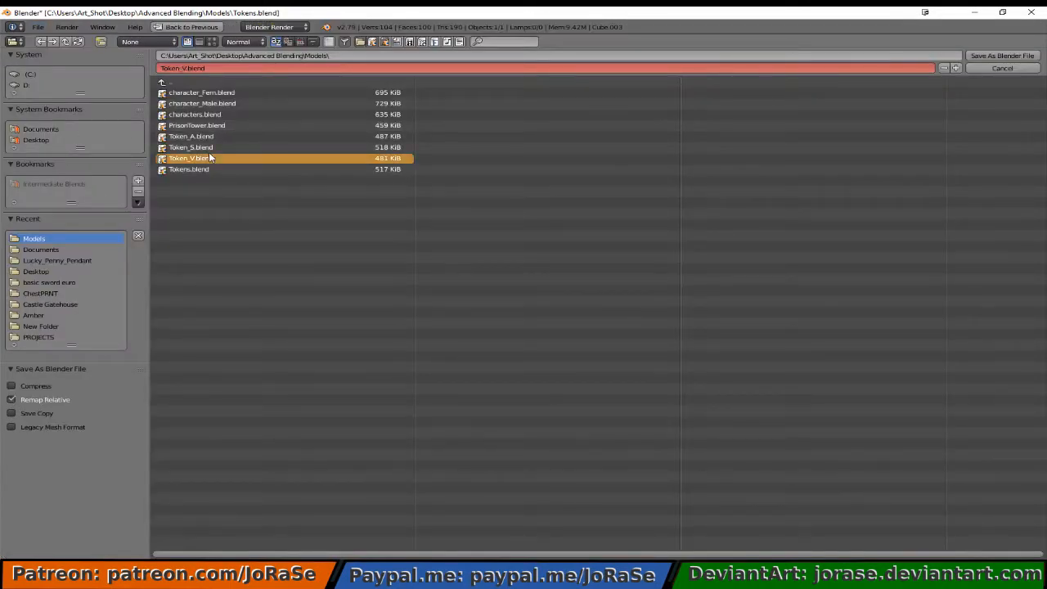
pyautogui.doubleClick(187, 68)
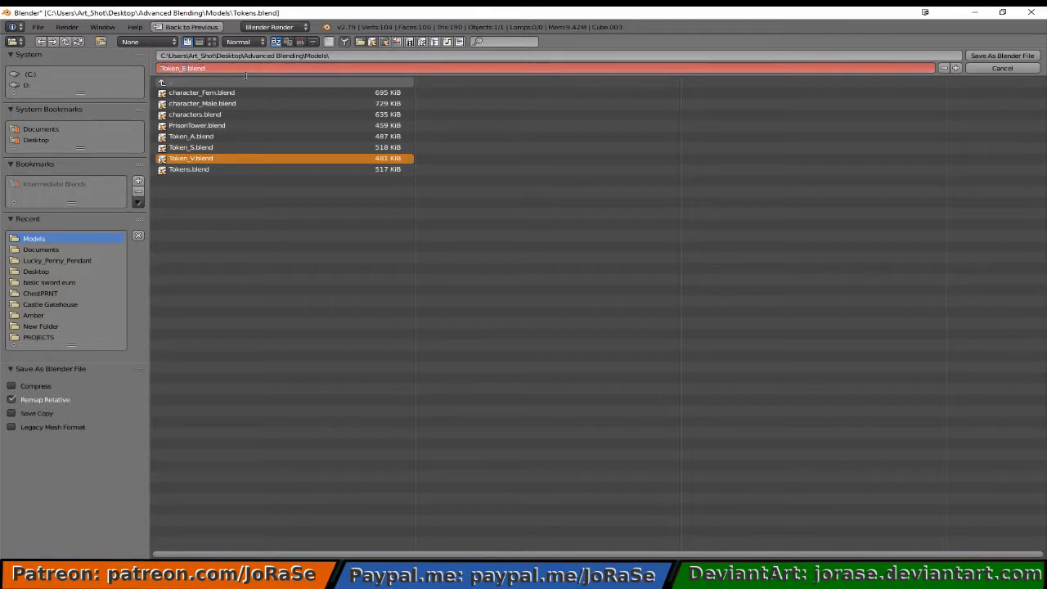
pyautogui.write('E')
pyautogui.press('Return')
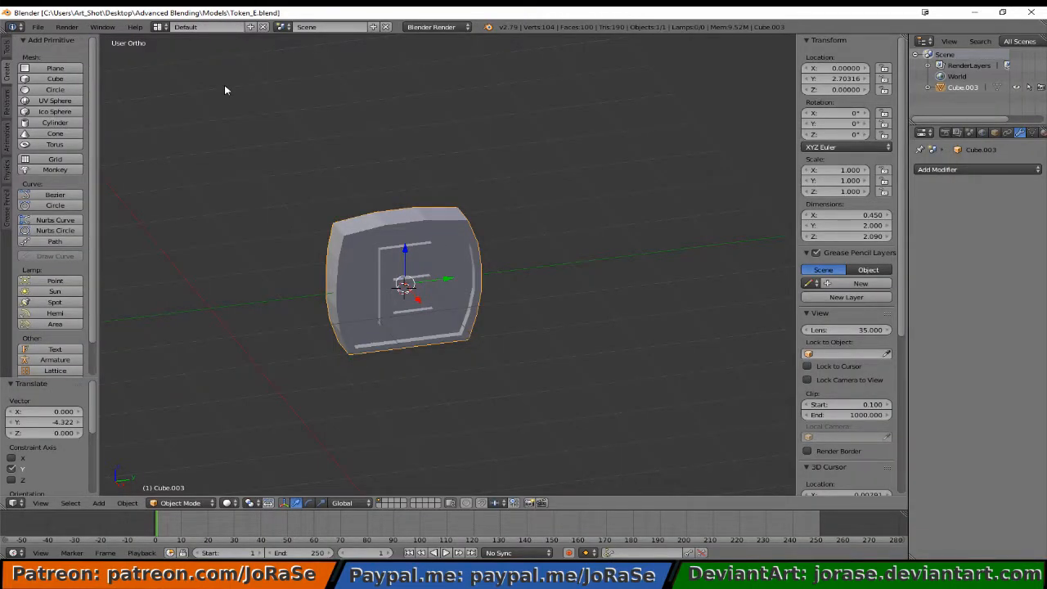
# Enter edit mode on the token, clear the selection, and select the front outline edges of the raised letter E.
pyautogui.press('Tab')
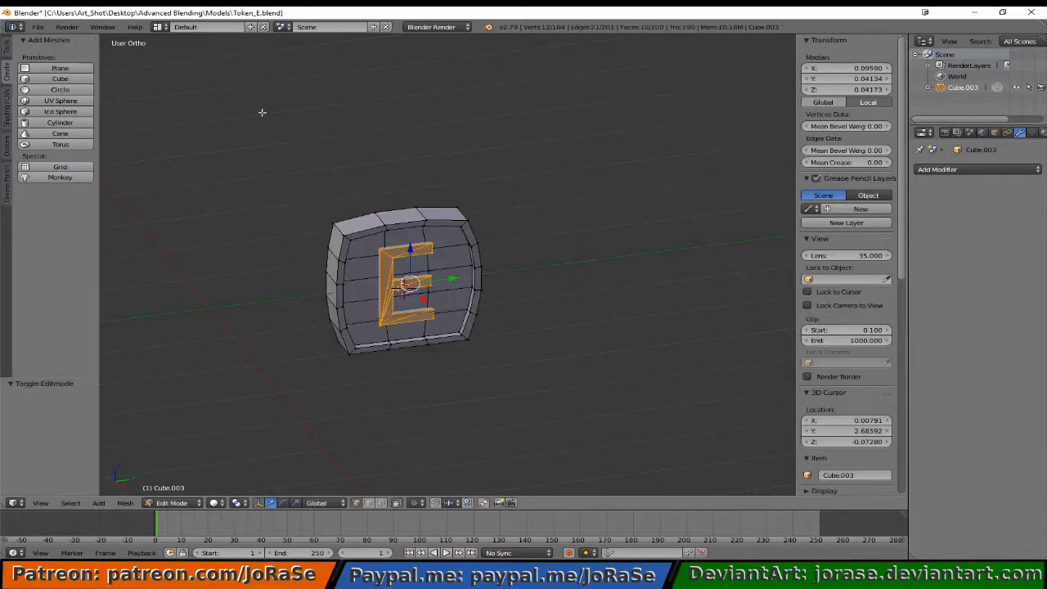
pyautogui.press('a')
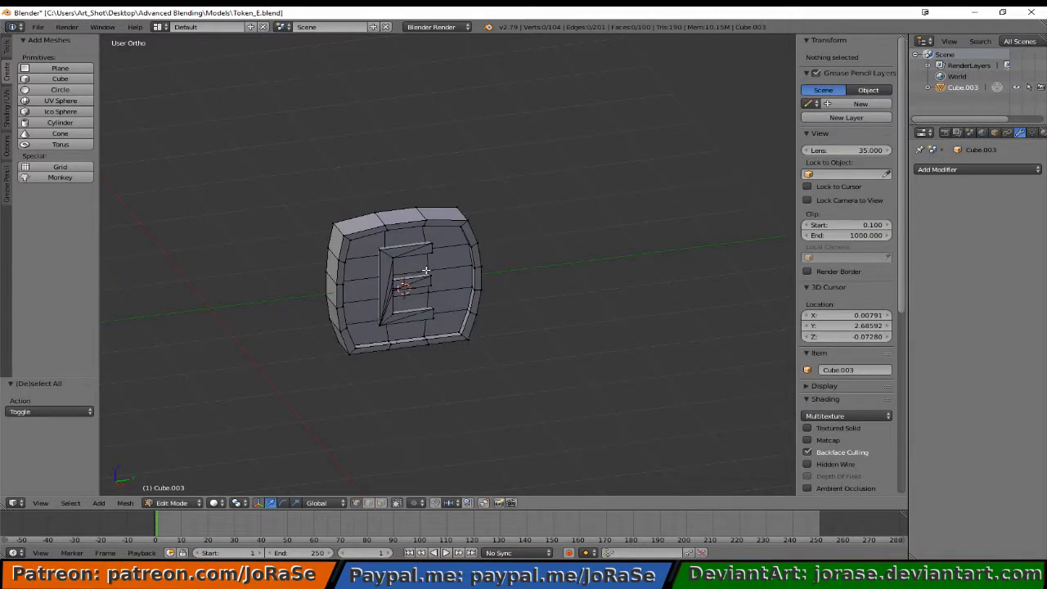
pyautogui.scroll(5, 404, 321)
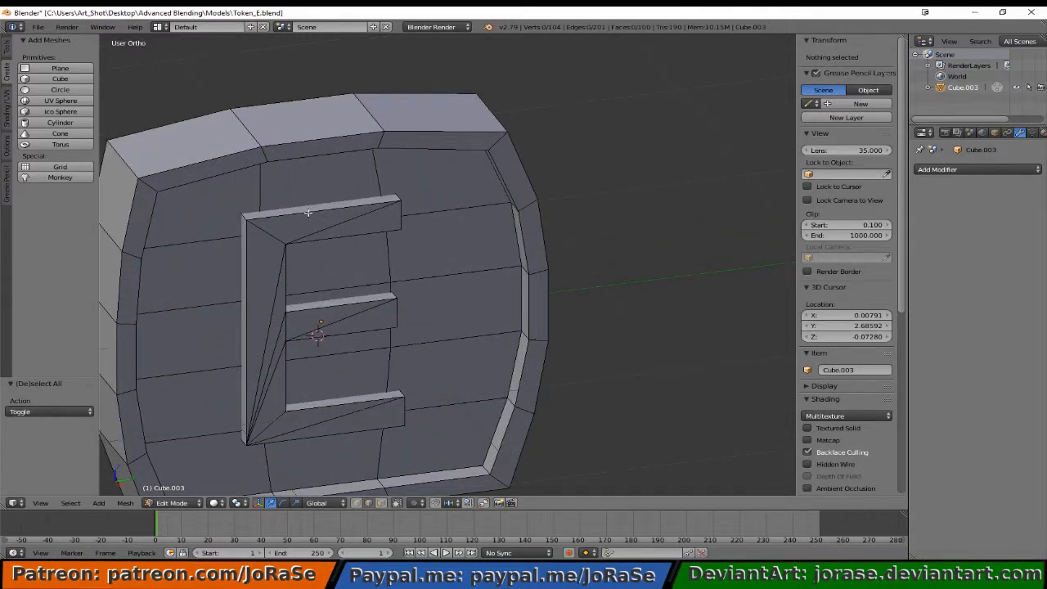
pyautogui.keyDown('alt'); pyautogui.rightClick(307, 213); pyautogui.keyUp('alt')
pyautogui.keyDown('alt'); pyautogui.keyDown('shift'); pyautogui.rightClick(330, 403); pyautogui.keyUp('shift'); pyautogui.keyUp('alt')
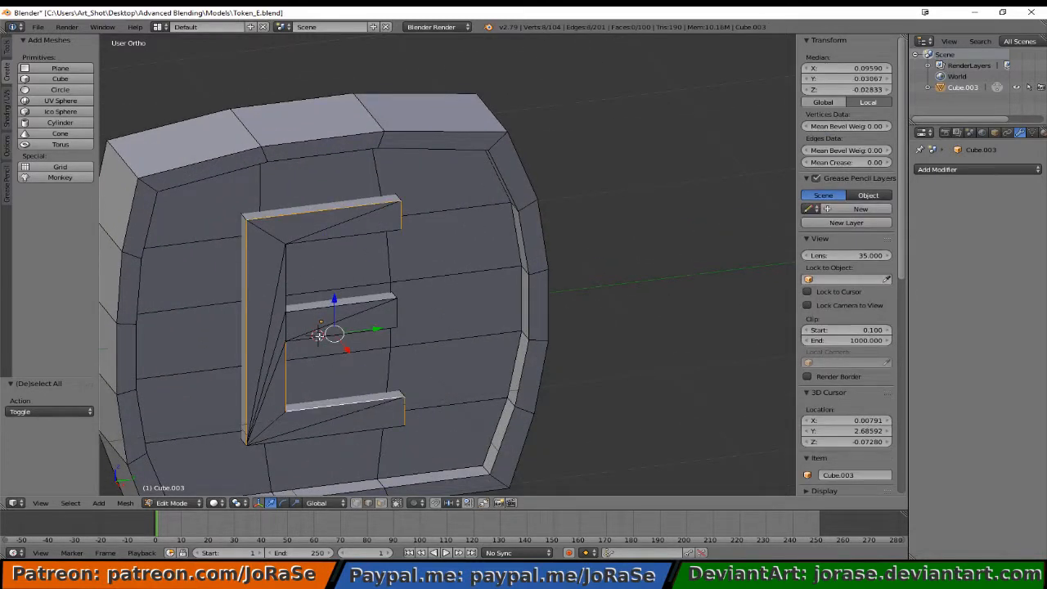
pyautogui.keyDown('alt'); pyautogui.keyDown('shift'); pyautogui.rightClick(318, 336); pyautogui.keyUp('shift'); pyautogui.keyUp('alt')
pyautogui.keyDown('alt'); pyautogui.keyDown('shift'); pyautogui.rightClick(328, 307); pyautogui.keyUp('shift'); pyautogui.keyUp('alt')
pyautogui.keyDown('alt'); pyautogui.keyDown('shift'); pyautogui.rightClick(326, 236); pyautogui.keyUp('shift'); pyautogui.keyUp('alt')
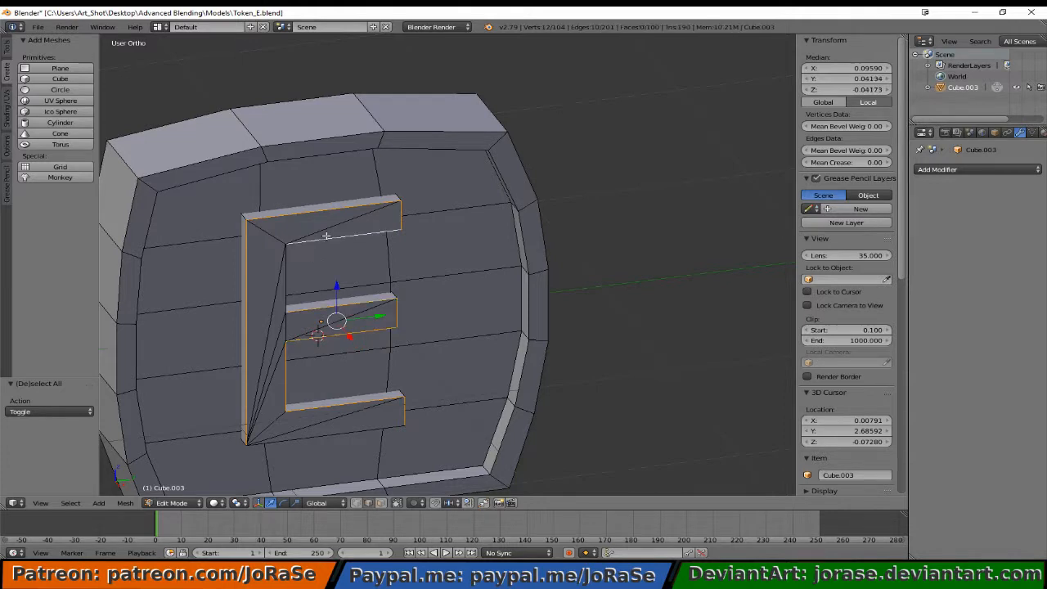
pyautogui.keyDown('alt'); pyautogui.keyDown('shift'); pyautogui.rightClick(389, 426); pyautogui.keyUp('shift'); pyautogui.keyUp('alt')
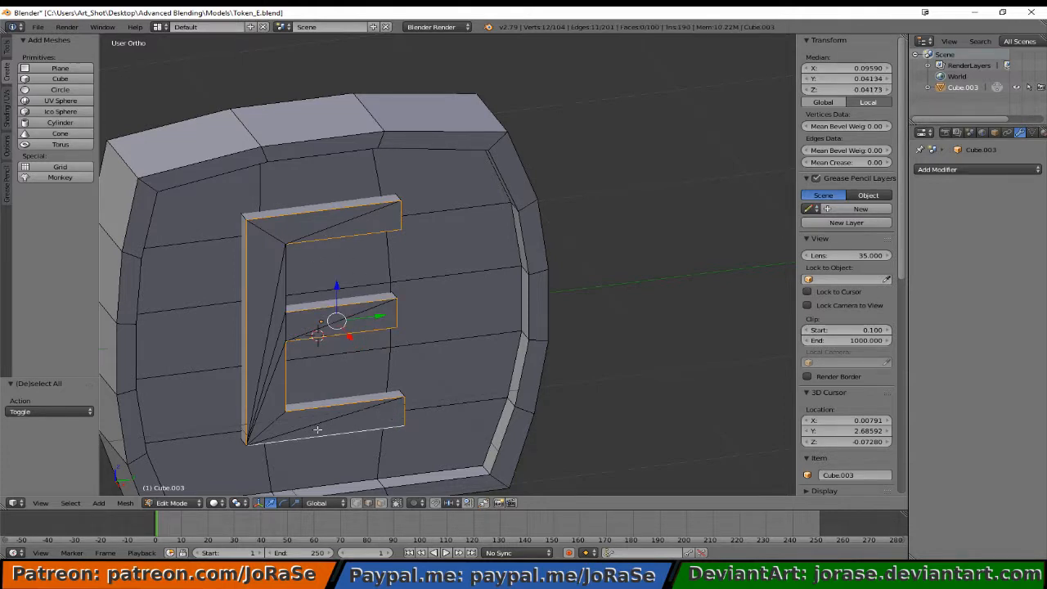
# Start the Screencast Keys display for the 3D view.
pyautogui.scroll(-5, 822, 303)
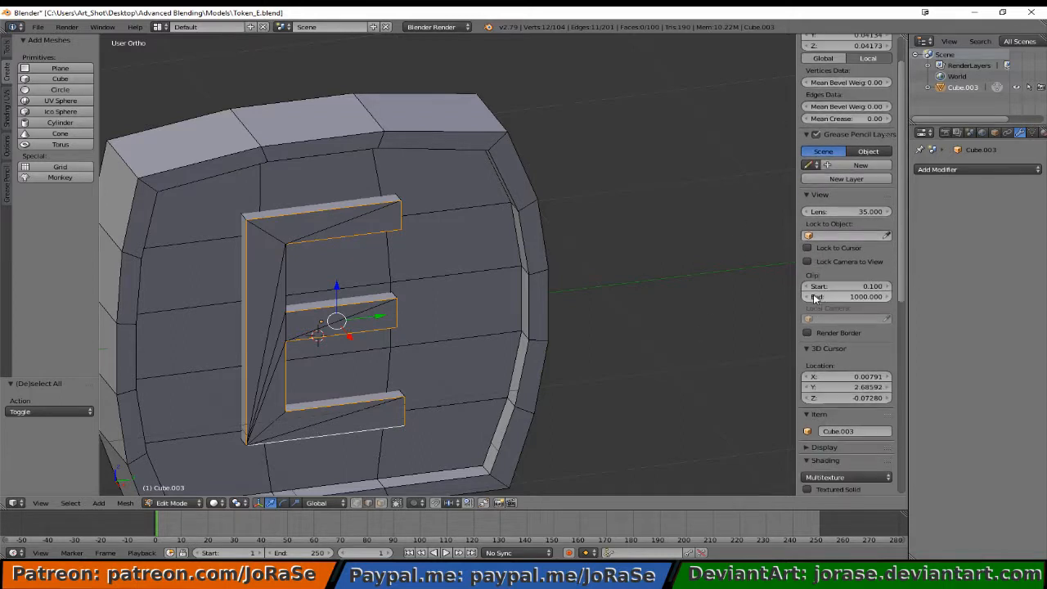
pyautogui.scroll(-5, 822, 303)
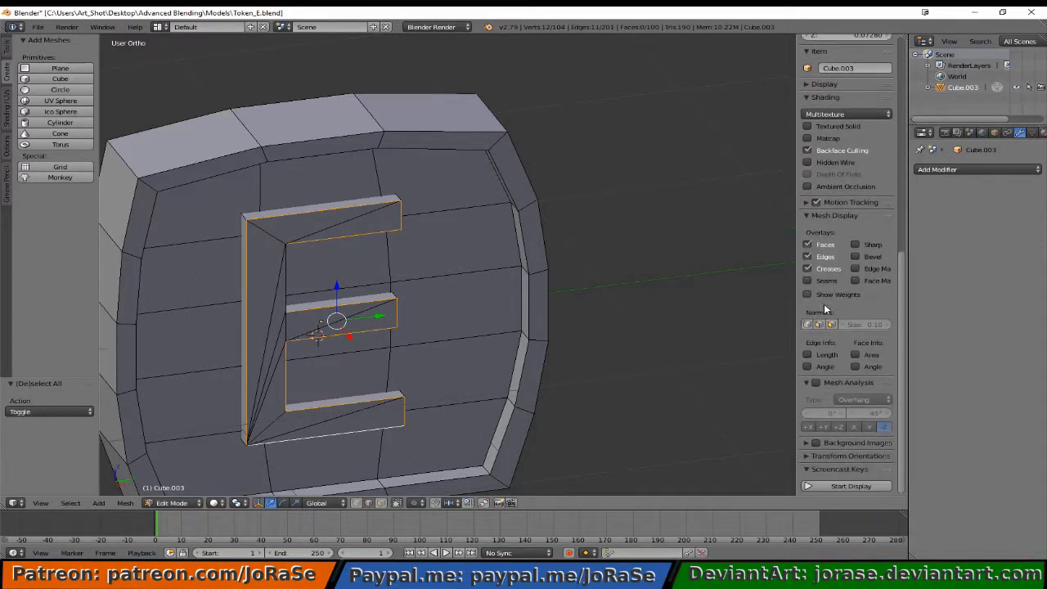
pyautogui.click(837, 485)
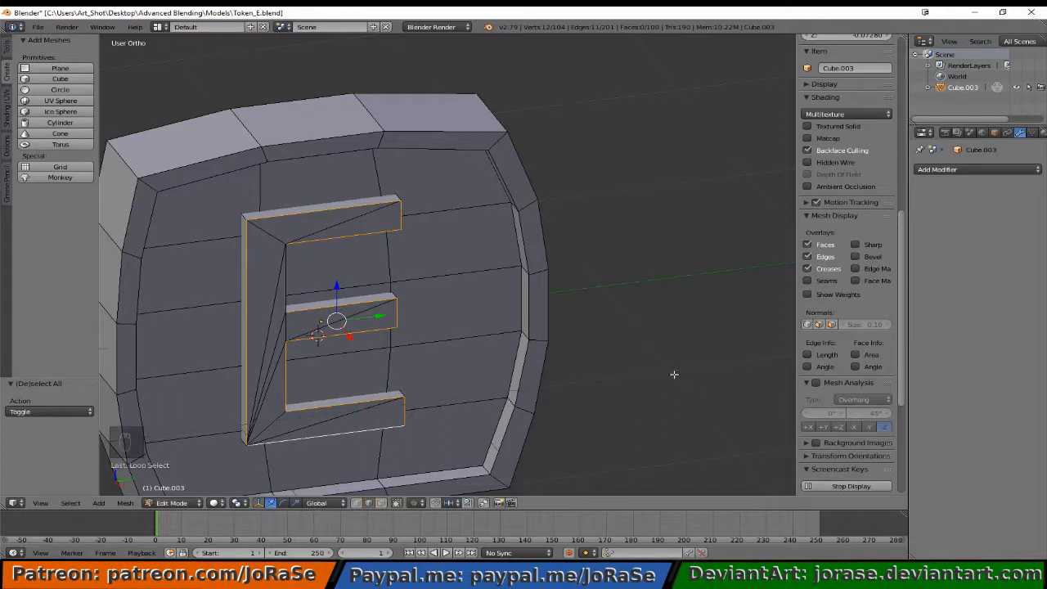
# Add the edge loops around the recessed panel and the front rim's inner and outer outlines to the selection.
pyautogui.scroll(-2, 656, 359)
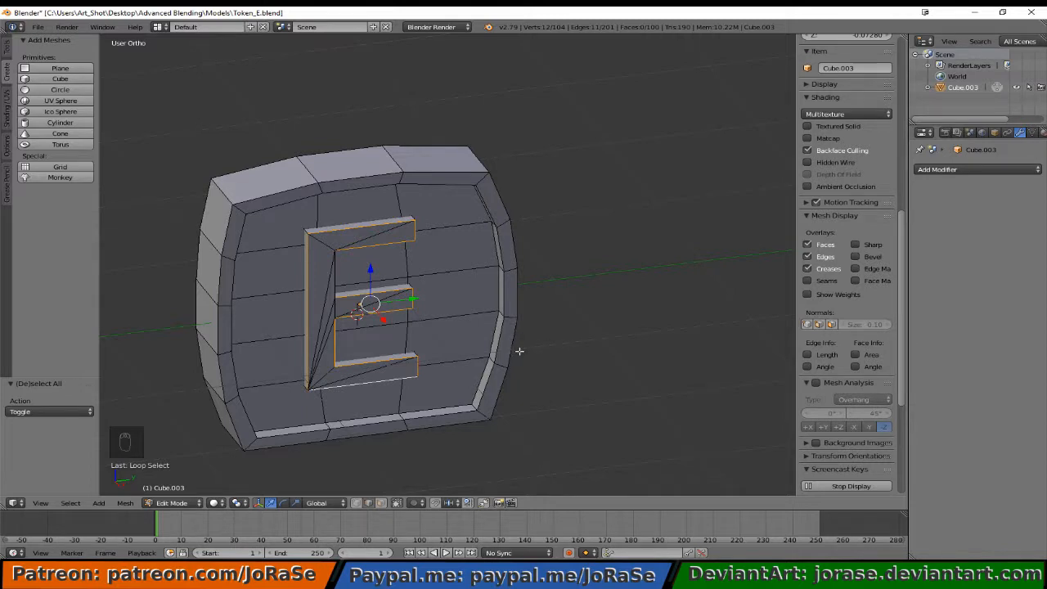
pyautogui.keyDown('alt'); pyautogui.keyDown('shift'); pyautogui.rightClick(490, 339); pyautogui.keyUp('shift'); pyautogui.keyUp('alt')
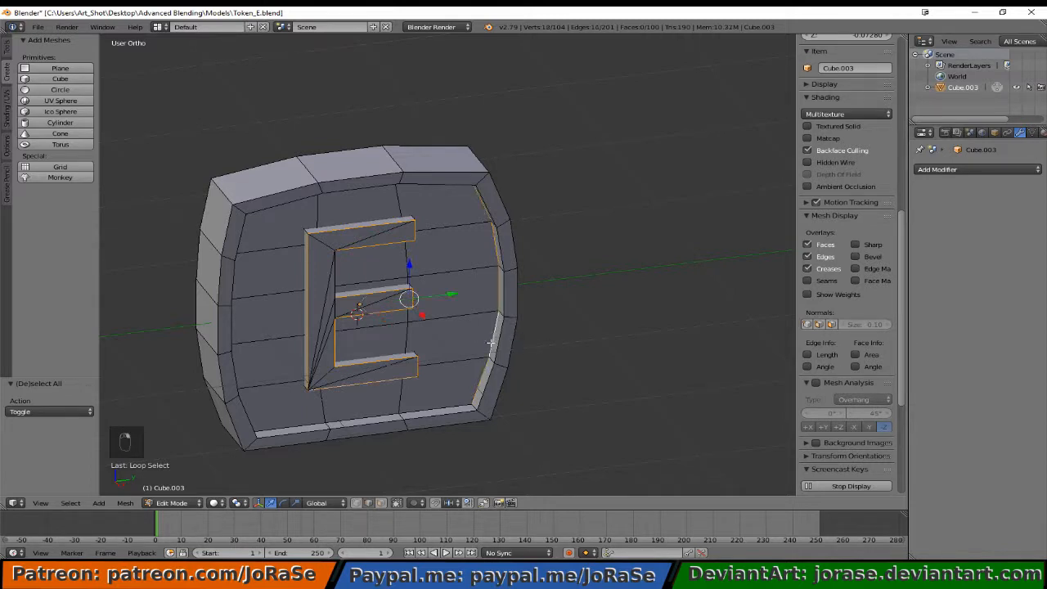
pyautogui.keyDown('alt'); pyautogui.keyDown('shift'); pyautogui.rightClick(454, 394); pyautogui.keyUp('shift'); pyautogui.keyUp('alt')
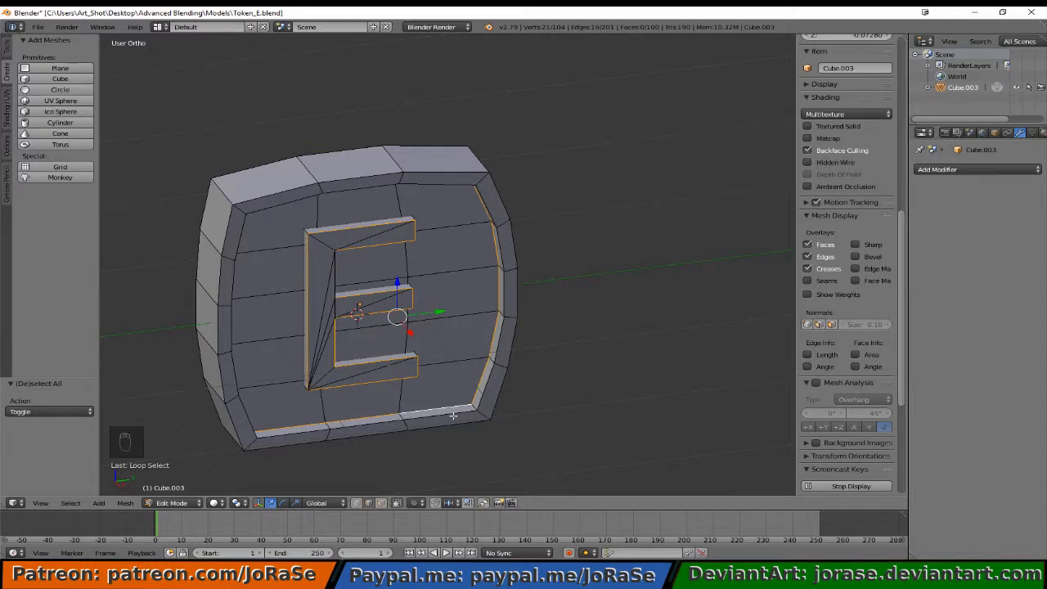
pyautogui.keyDown('alt'); pyautogui.keyDown('shift'); pyautogui.rightClick(453, 415); pyautogui.keyUp('shift'); pyautogui.keyUp('alt')
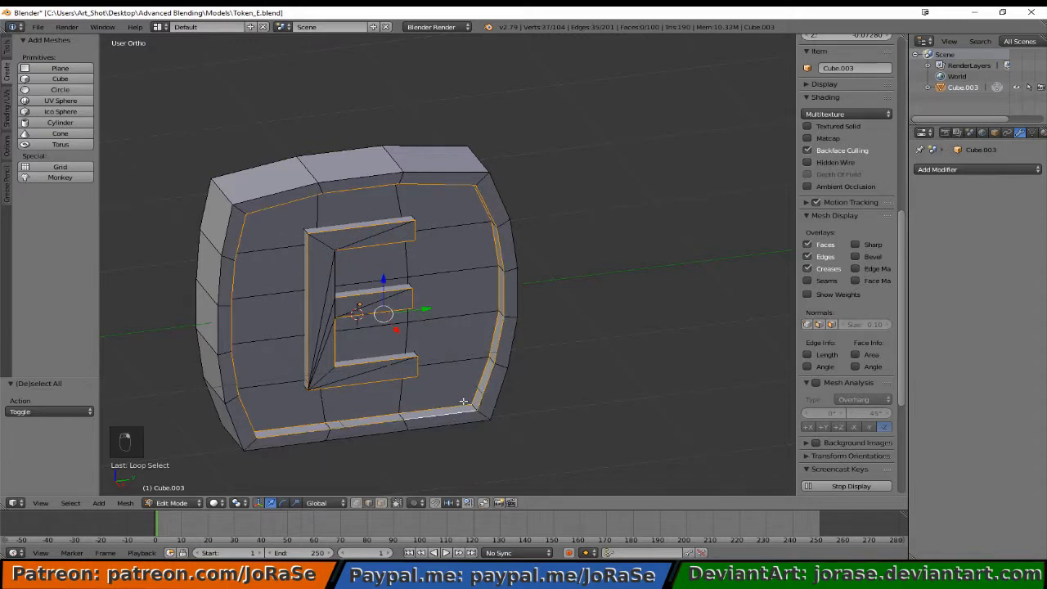
pyautogui.keyDown('alt'); pyautogui.keyDown('shift'); pyautogui.rightClick(472, 424); pyautogui.keyUp('shift'); pyautogui.keyUp('alt')
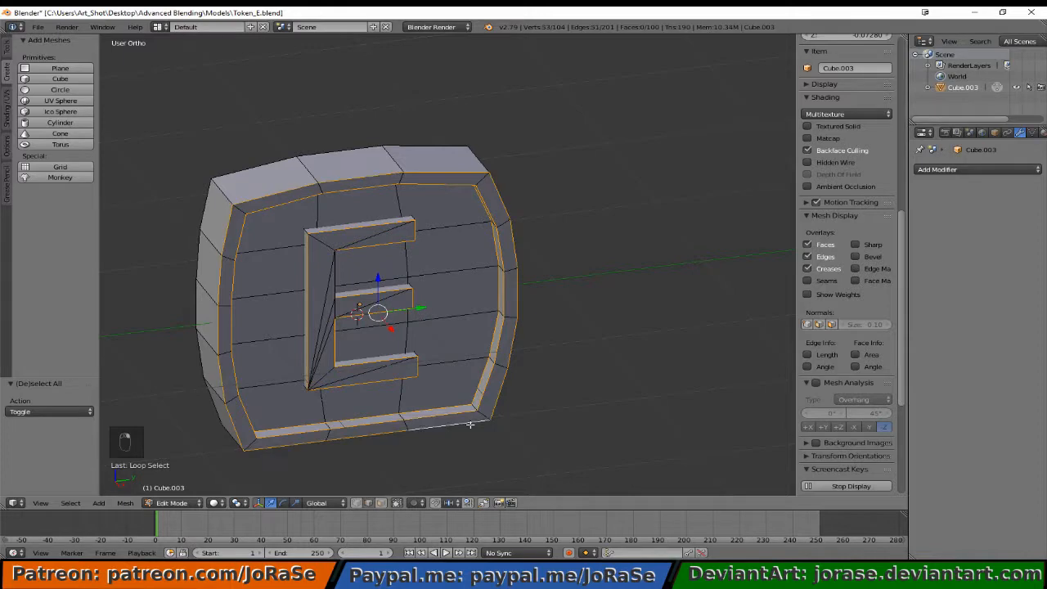
# Add the token's rear outline edges along the top and both sides, plus the recess's side edge loop, to the selection.
pyautogui.keyDown('alt'); pyautogui.keyDown('shift'); pyautogui.rightClick(432, 146); pyautogui.keyUp('shift'); pyautogui.keyUp('alt')
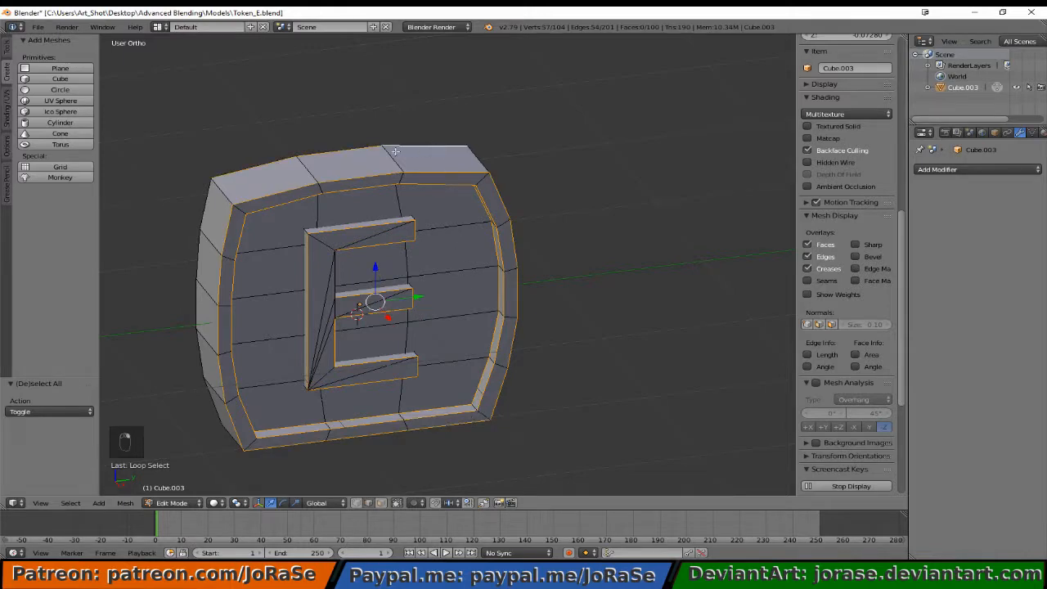
pyautogui.keyDown('alt'); pyautogui.keyDown('shift'); pyautogui.rightClick(211, 202); pyautogui.keyUp('shift'); pyautogui.keyUp('alt')
pyautogui.moveTo(355, 357); pyautogui.dragTo(241, 297, button='middle')
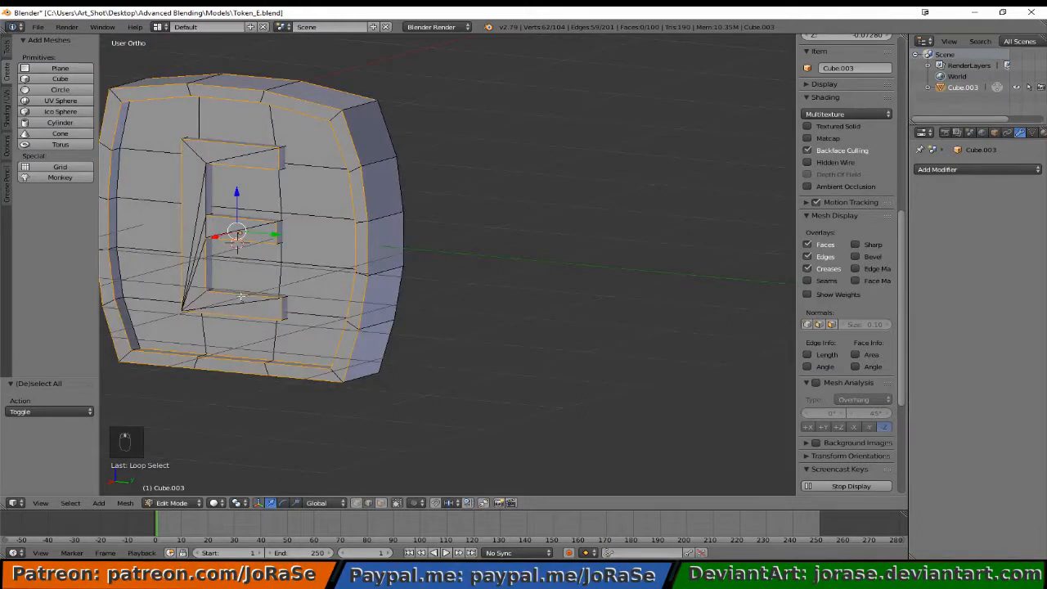
pyautogui.keyDown('alt'); pyautogui.keyDown('shift'); pyautogui.rightClick(124, 262); pyautogui.keyUp('shift'); pyautogui.keyUp('alt')
pyautogui.keyDown('alt'); pyautogui.keyDown('shift'); pyautogui.rightClick(410, 248); pyautogui.keyUp('shift'); pyautogui.keyUp('alt')
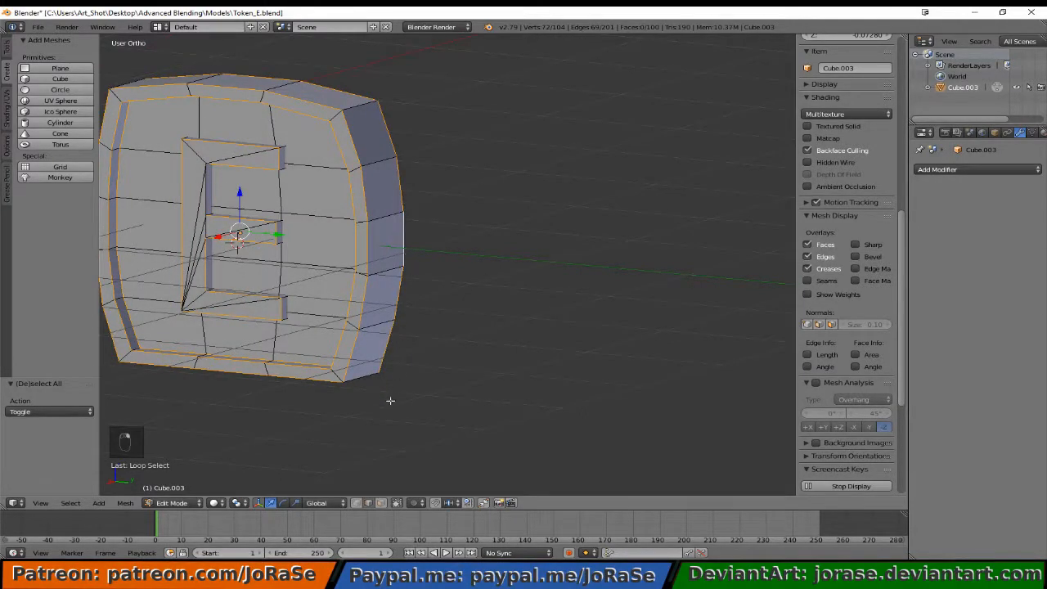
# Add single front-to-back corner edges of the token's side wall and depth edges of the raised E to the selection.
pyautogui.keyDown('shift'); pyautogui.rightClick(363, 384); pyautogui.keyUp('shift')
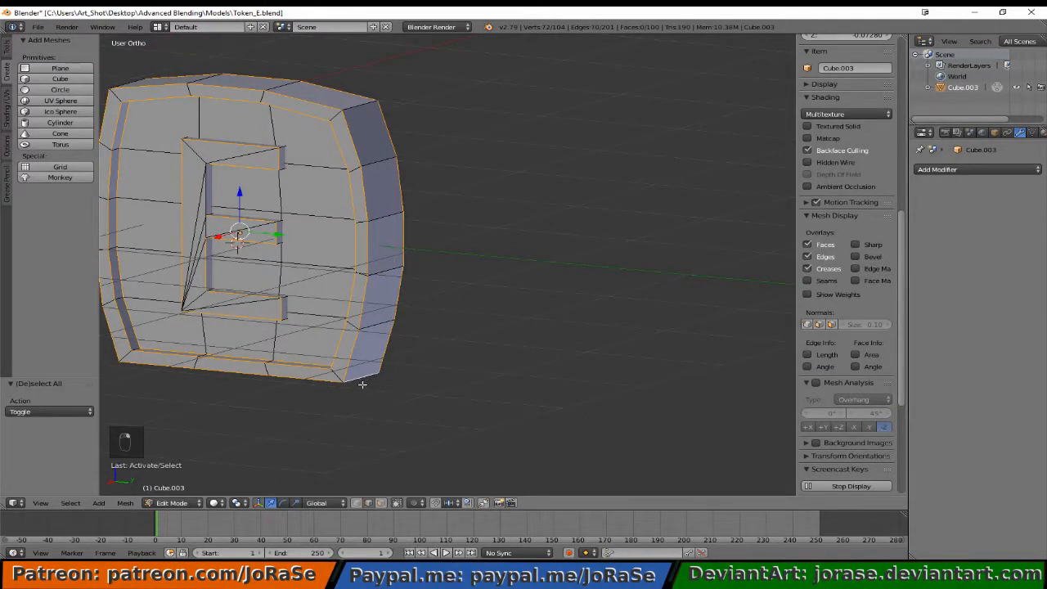
pyautogui.keyDown('shift'); pyautogui.rightClick(120, 77); pyautogui.keyUp('shift')
pyautogui.keyDown('shift'); pyautogui.rightClick(279, 241); pyautogui.keyUp('shift')
pyautogui.moveTo(182, 301); pyautogui.dragTo(352, 335, button='middle')
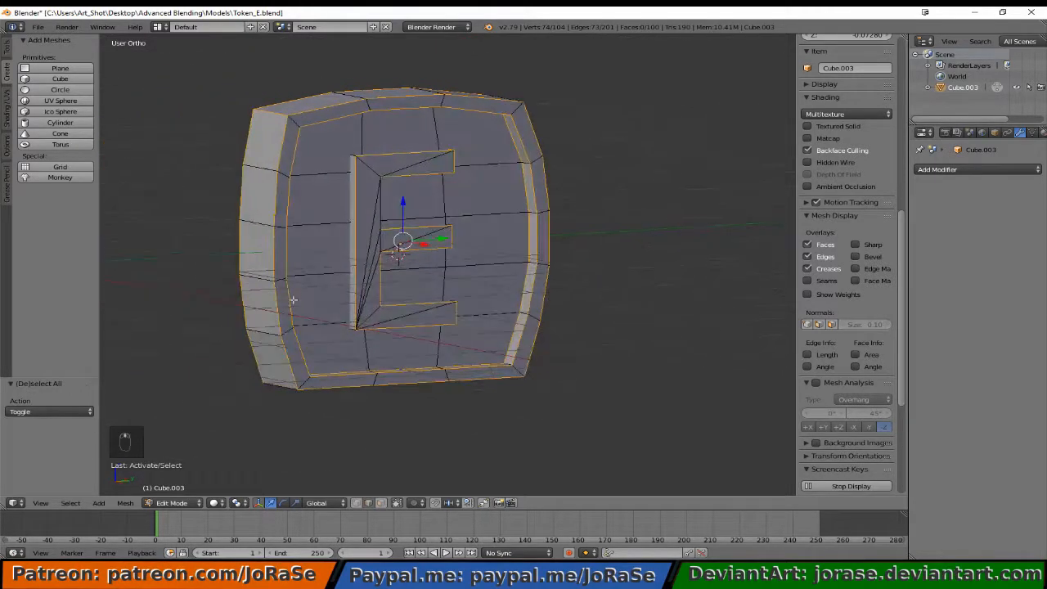
pyautogui.keyDown('shift'); pyautogui.rightClick(352, 327); pyautogui.keyUp('shift')
# Add the rear outline's bottom edges and the recess's upper edge loop to the selection.
pyautogui.moveTo(368, 395); pyautogui.dragTo(552, 337, button='middle')
pyautogui.keyDown('alt'); pyautogui.keyDown('shift'); pyautogui.rightClick(620, 360); pyautogui.keyUp('shift'); pyautogui.keyUp('alt')
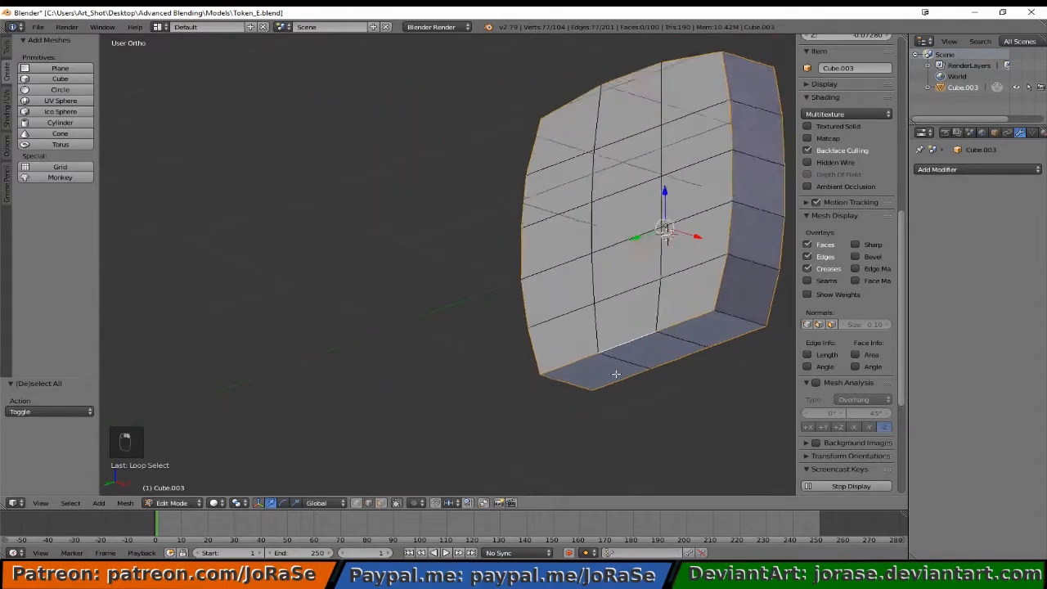
pyautogui.moveTo(616, 374); pyautogui.dragTo(453, 369, button='middle')
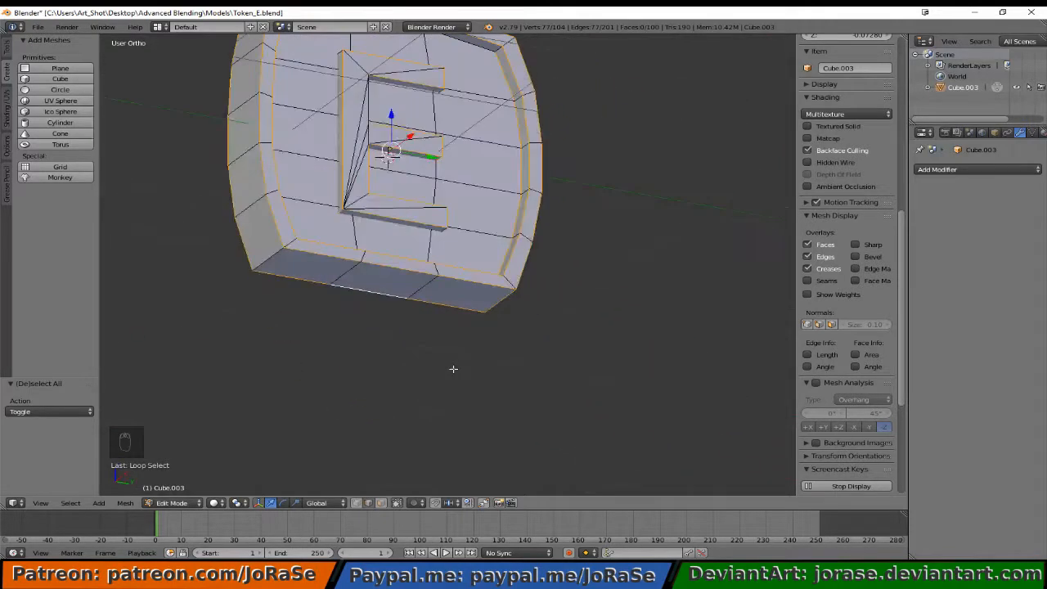
pyautogui.keyDown('alt'); pyautogui.keyDown('shift'); pyautogui.rightClick(479, 50); pyautogui.keyUp('shift'); pyautogui.keyUp('alt')
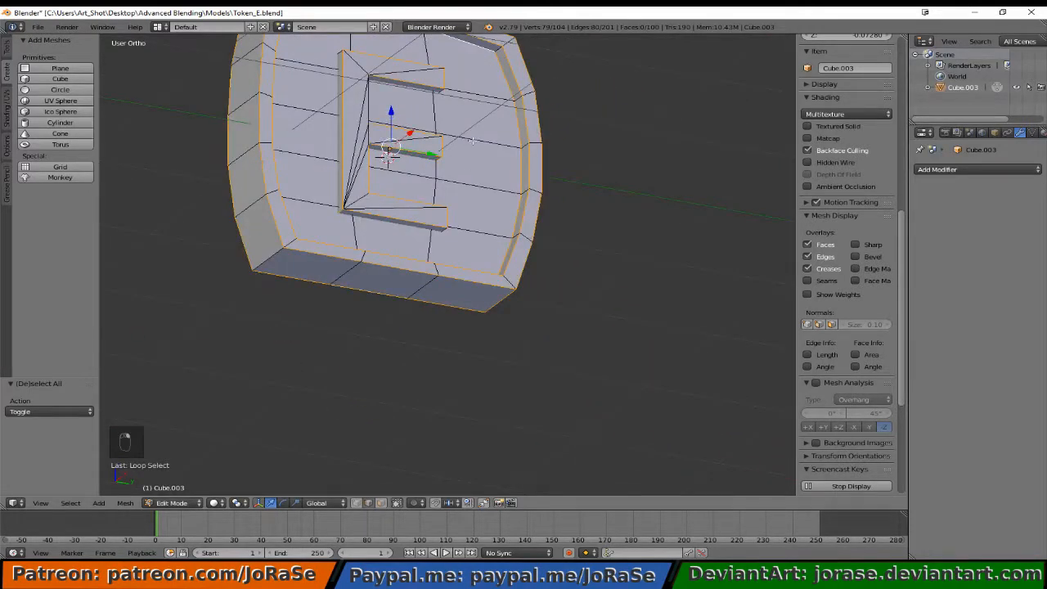
pyautogui.keyDown('shift'); pyautogui.moveTo(473, 148); pyautogui.dragTo(440, 417, button='middle'); pyautogui.keyUp('shift')
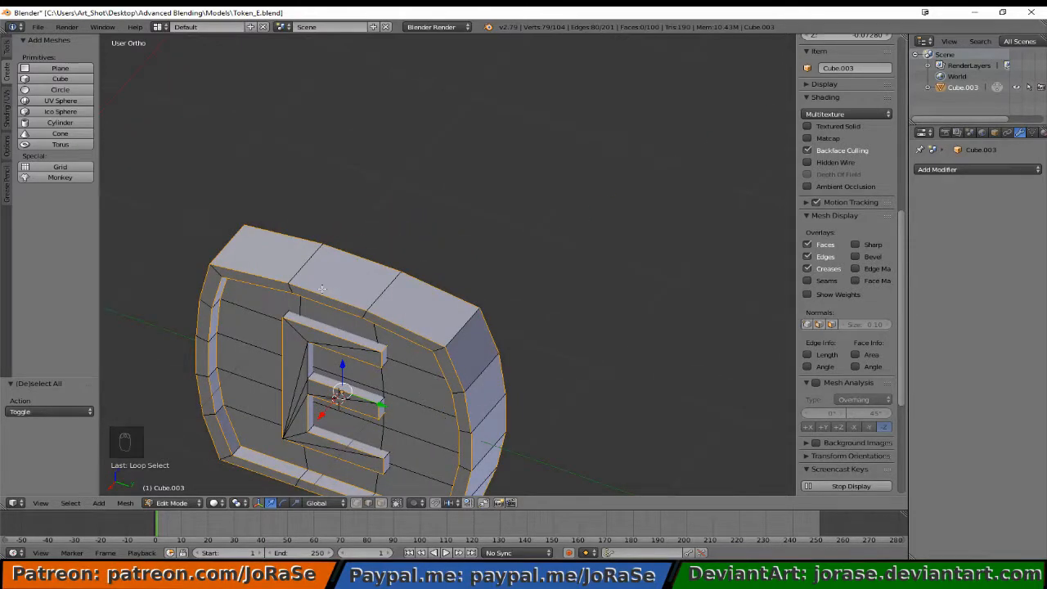
# Add the remaining front-to-back corner edges of the token's outer side wall to the selection.
pyautogui.keyDown('alt'); pyautogui.keyDown('shift'); pyautogui.rightClick(231, 245); pyautogui.keyUp('shift'); pyautogui.keyUp('alt')
pyautogui.keyDown('alt'); pyautogui.keyDown('shift'); pyautogui.rightClick(230, 246); pyautogui.keyUp('shift'); pyautogui.keyUp('alt')
pyautogui.moveTo(250, 303); pyautogui.dragTo(263, 197, button='middle')
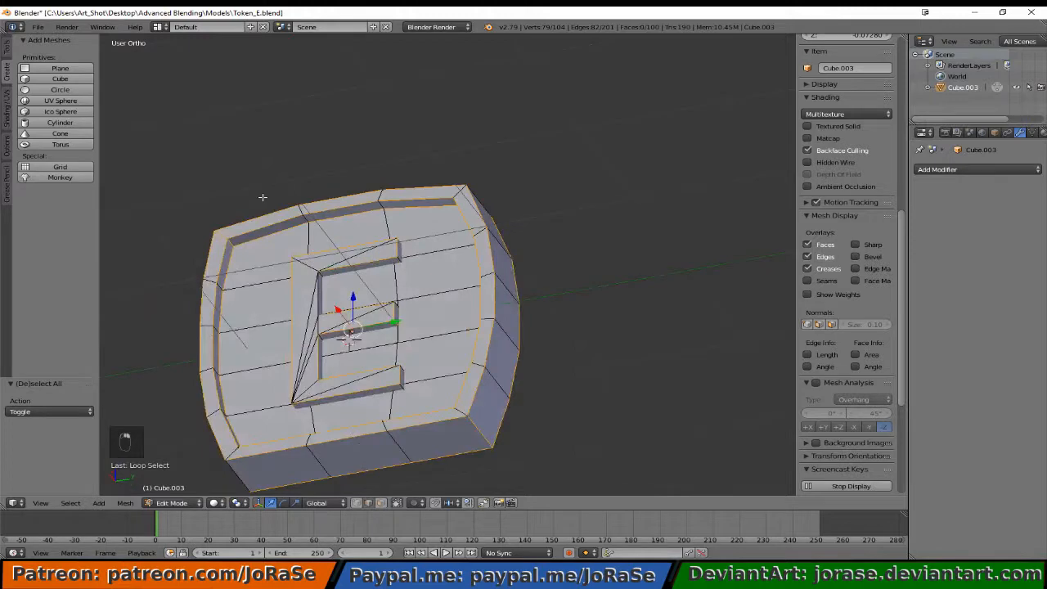
pyautogui.keyDown('alt'); pyautogui.keyDown('shift'); pyautogui.rightClick(471, 426); pyautogui.keyUp('shift'); pyautogui.keyUp('alt')
pyautogui.moveTo(472, 427); pyautogui.dragTo(519, 361, button='middle')
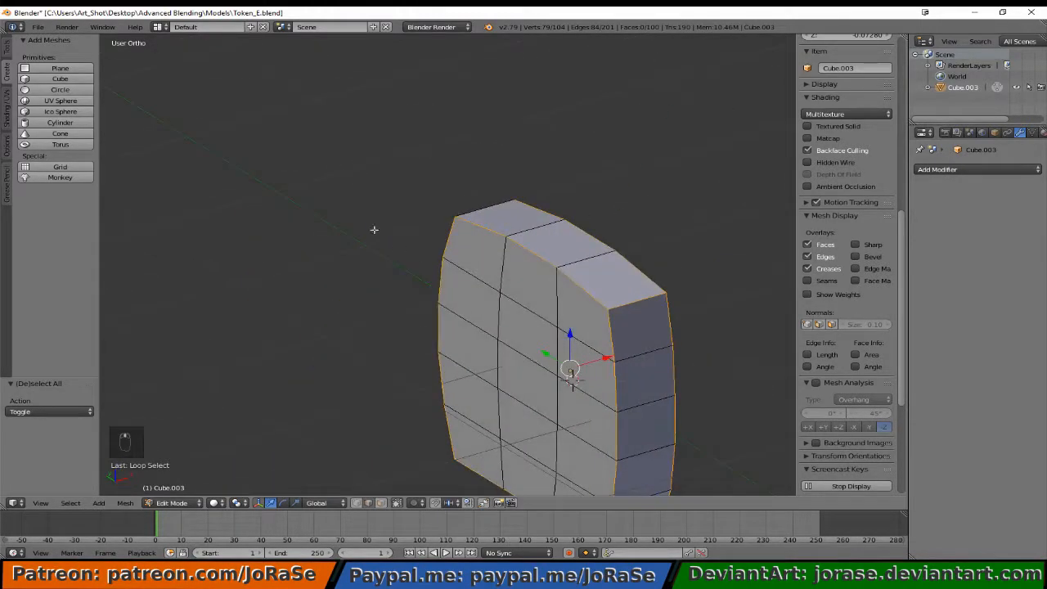
# Mark the selected edges as UV seams and clear the selection.
pyautogui.click(6, 120)
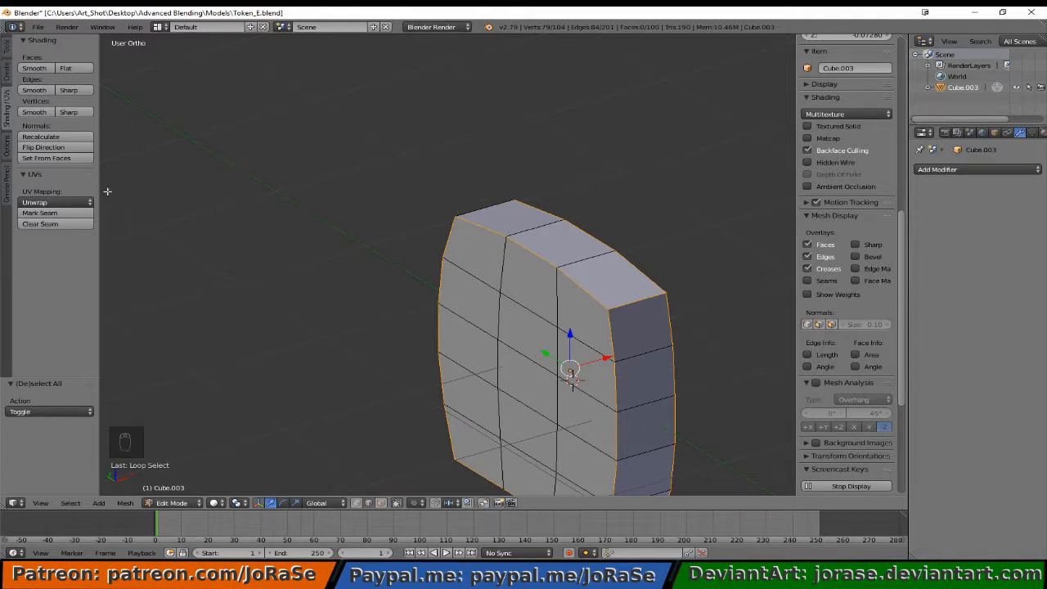
pyautogui.click(75, 215)
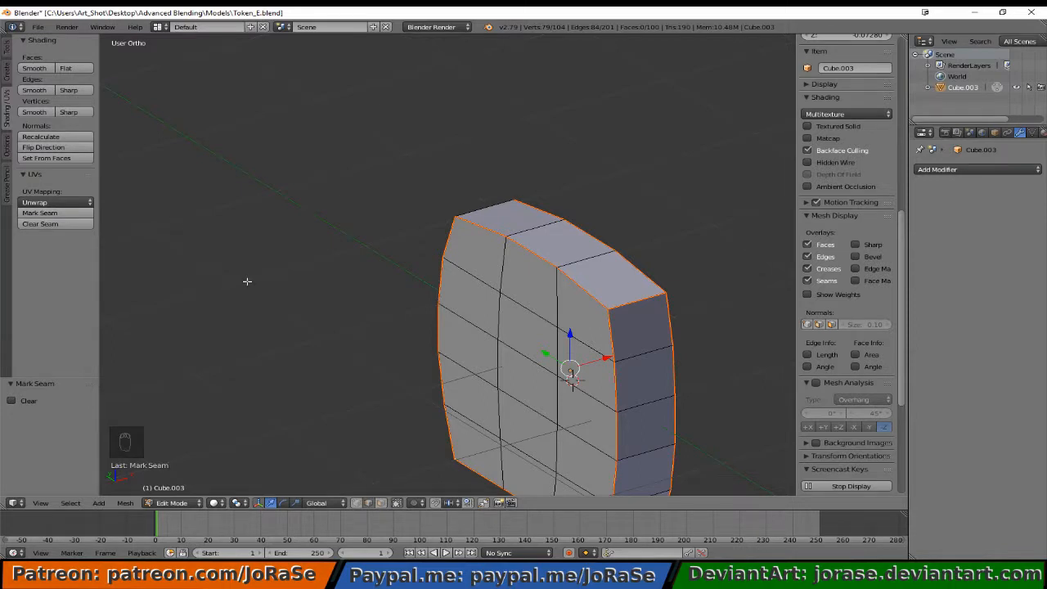
pyautogui.press('a')
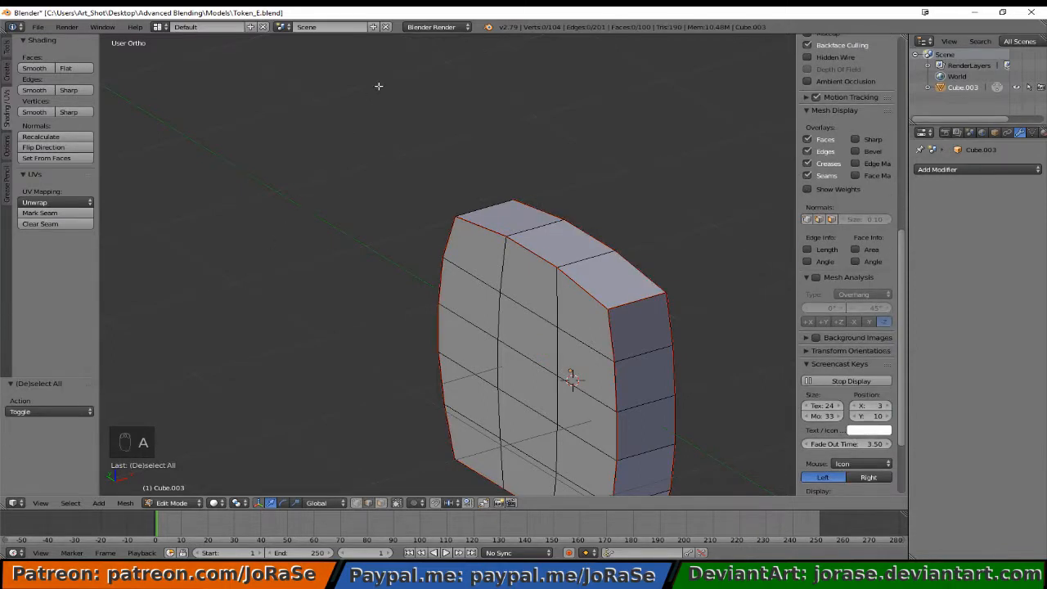
# Split the 3D view into two side-by-side areas and make the second one a UV/Image Editor.
pyautogui.rightClick(397, 31)
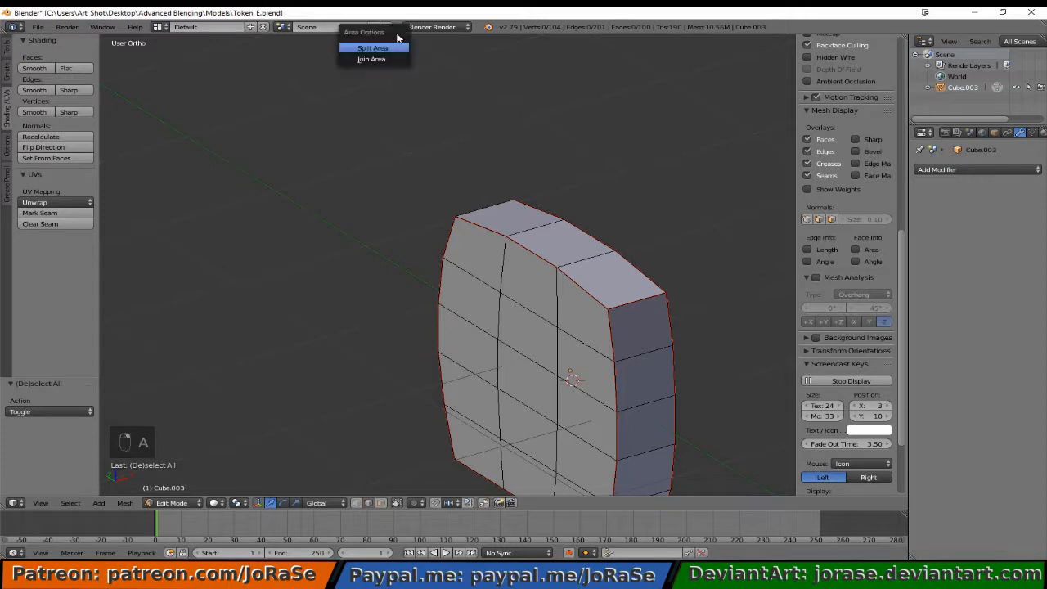
pyautogui.click(373, 48)
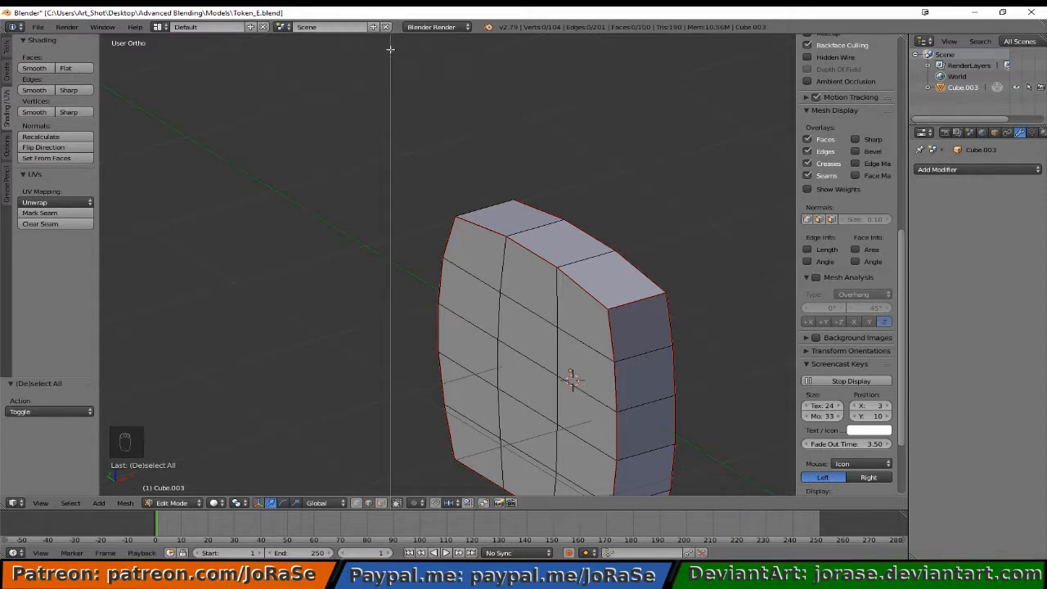
pyautogui.click(406, 61)
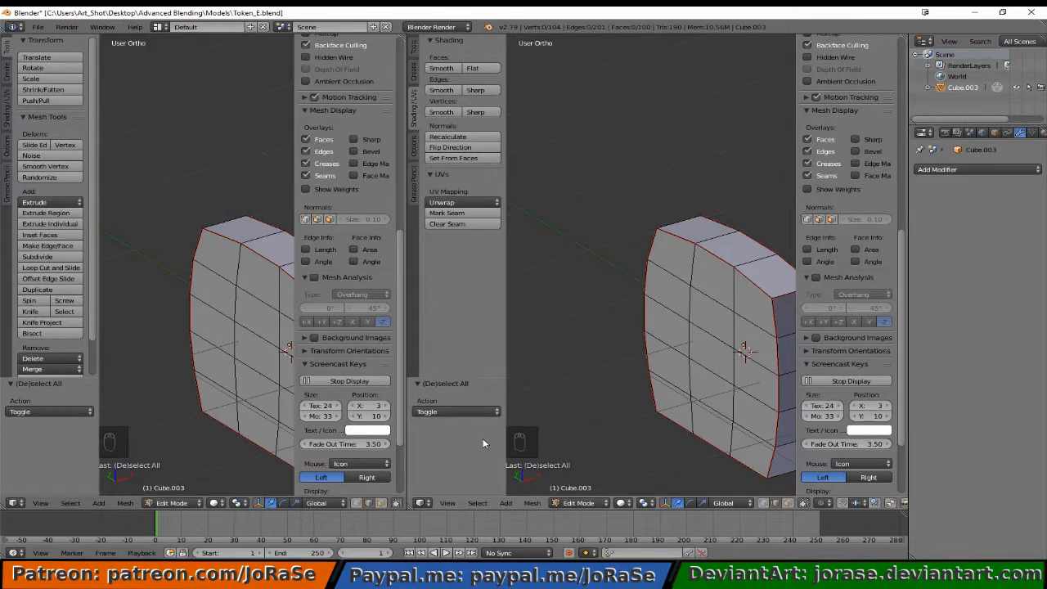
pyautogui.click(422, 503)
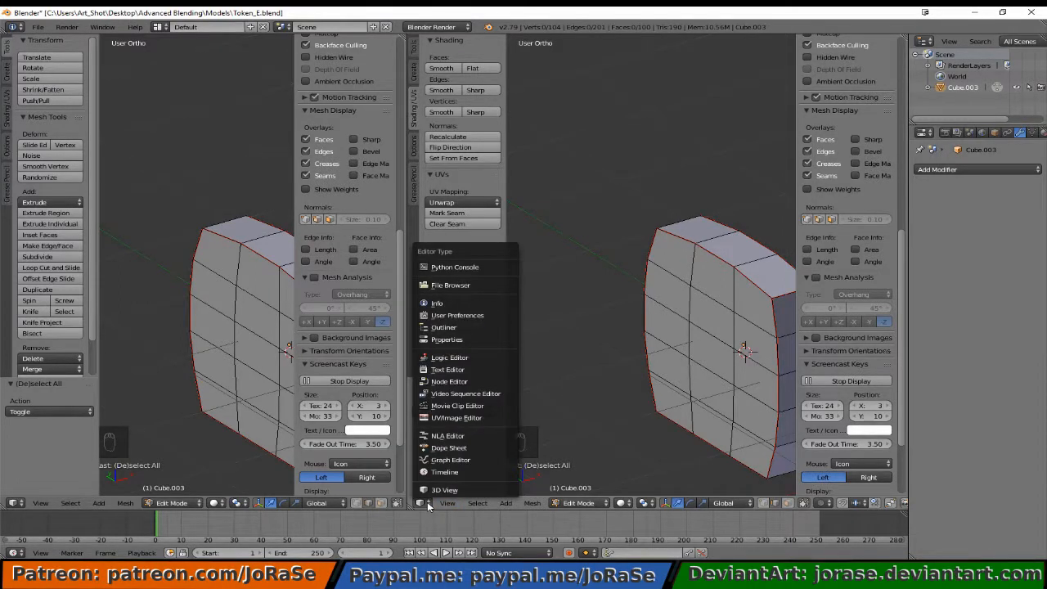
pyautogui.click(438, 418)
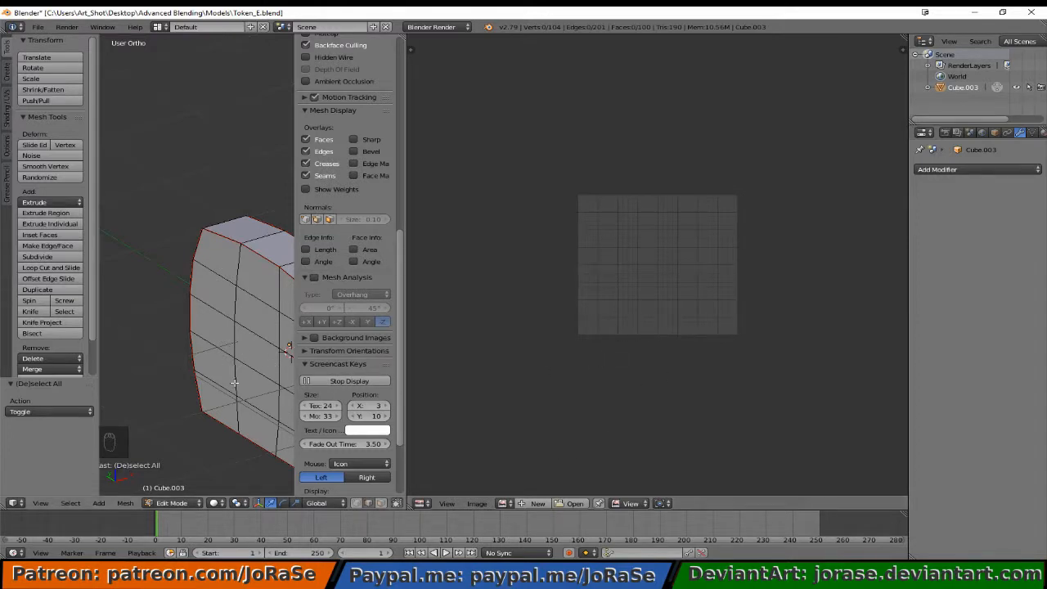
# Select the whole token mesh and unwrap it along the marked seams.
pyautogui.press('a')
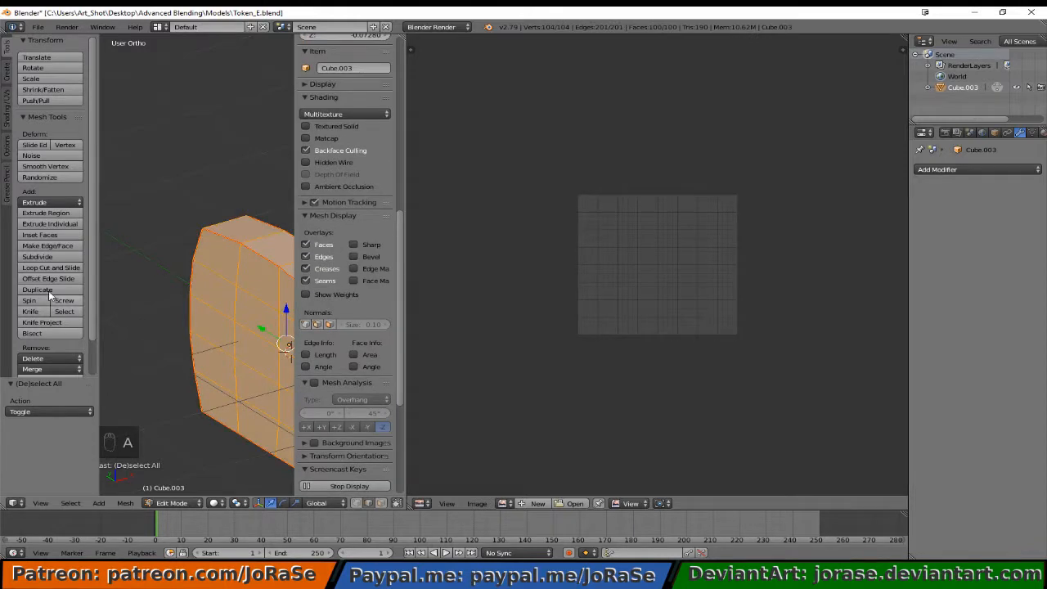
pyautogui.click(8, 101)
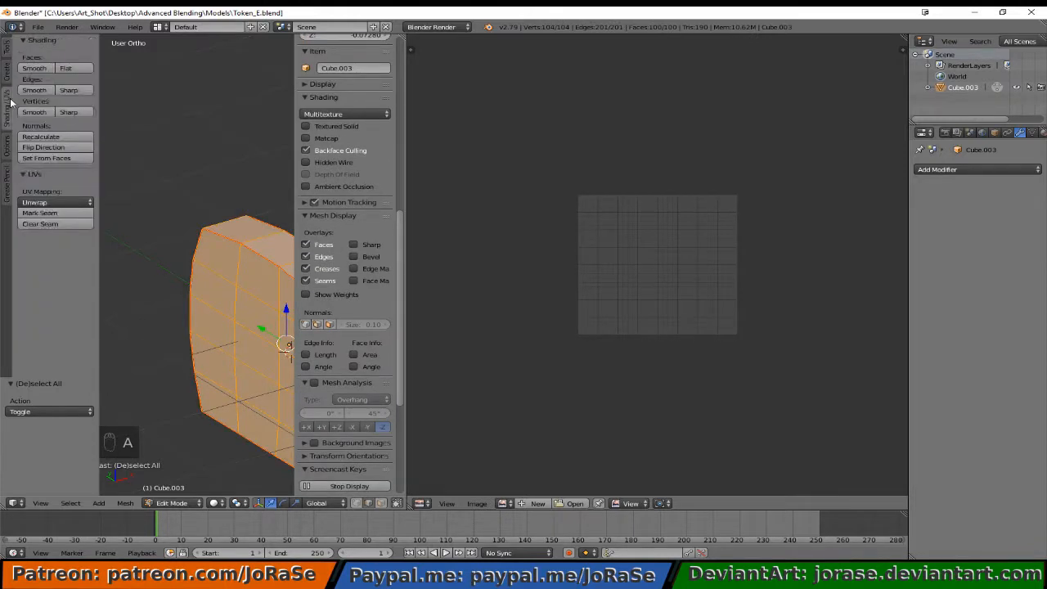
pyautogui.click(27, 204)
pyautogui.click(33, 216)
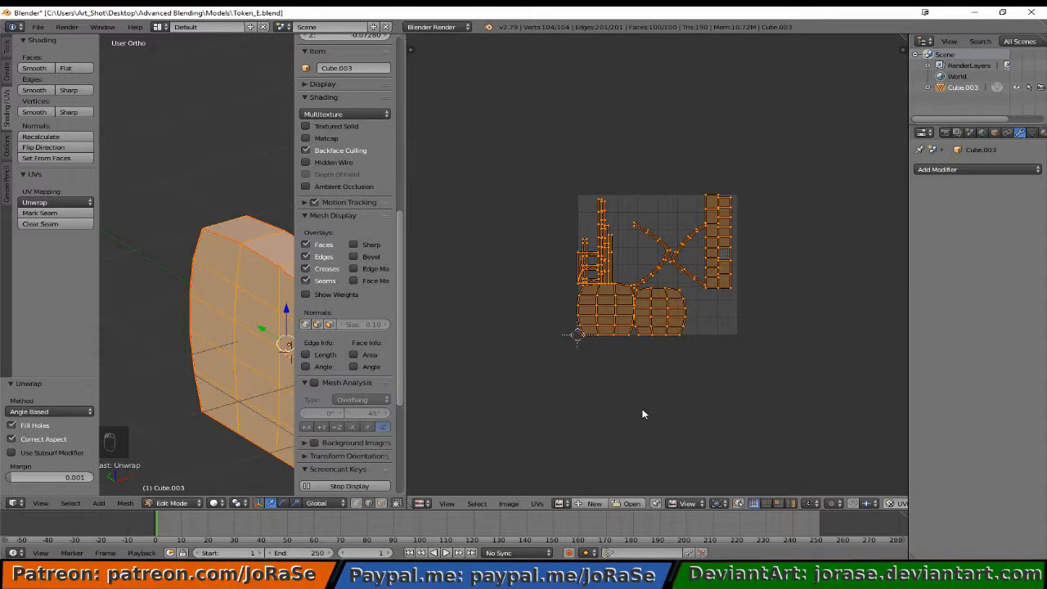
pyautogui.scroll(4, 656, 397)
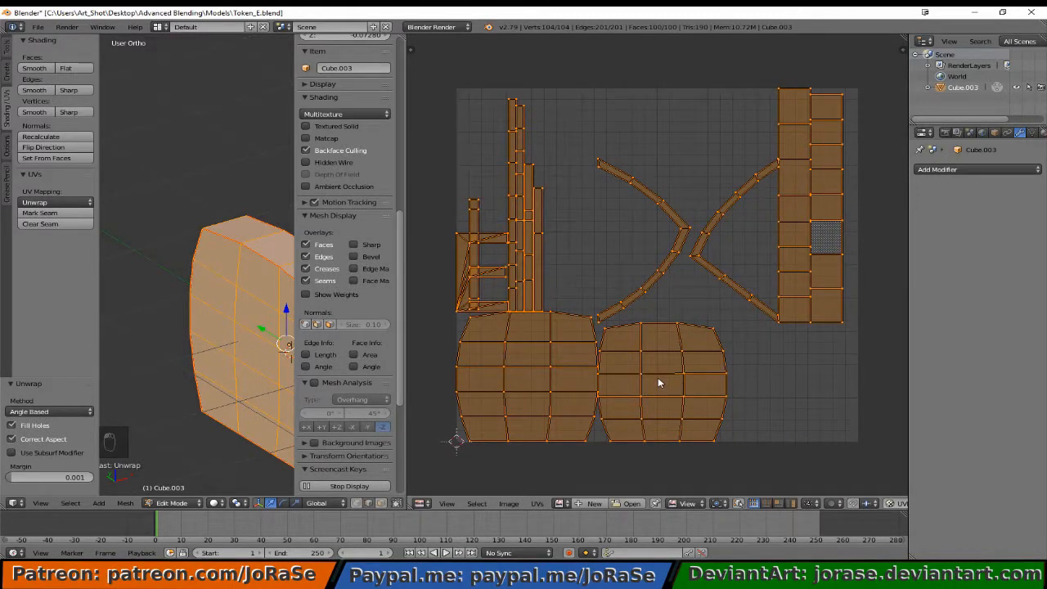
pyautogui.scroll(-1, 658, 381)
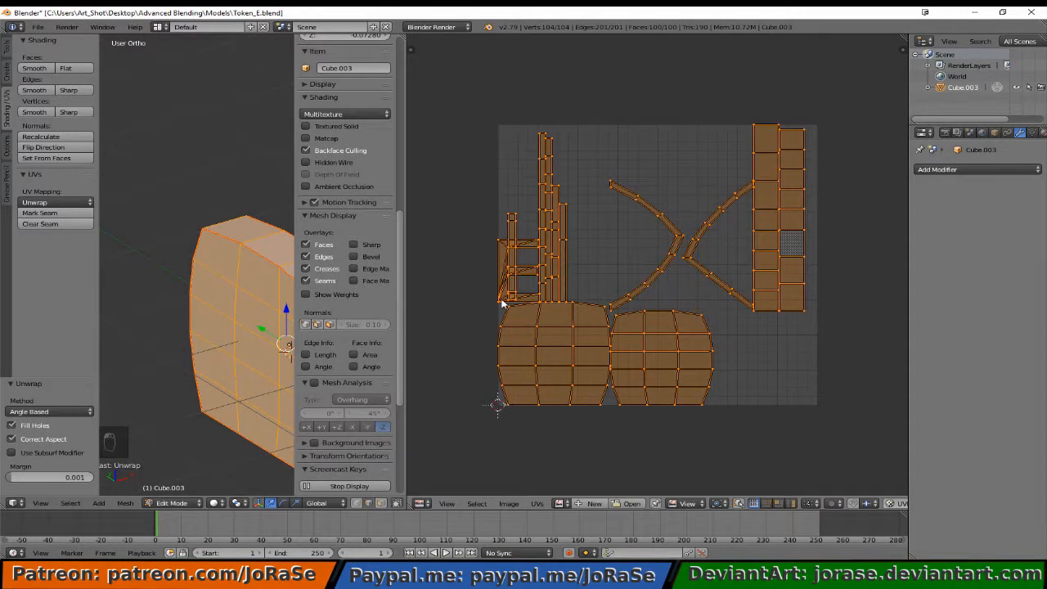
# Mark the vertical inner edge between the raised E's upper and middle bars as a seam.
pyautogui.moveTo(282, 294); pyautogui.dragTo(166, 279, button='middle')
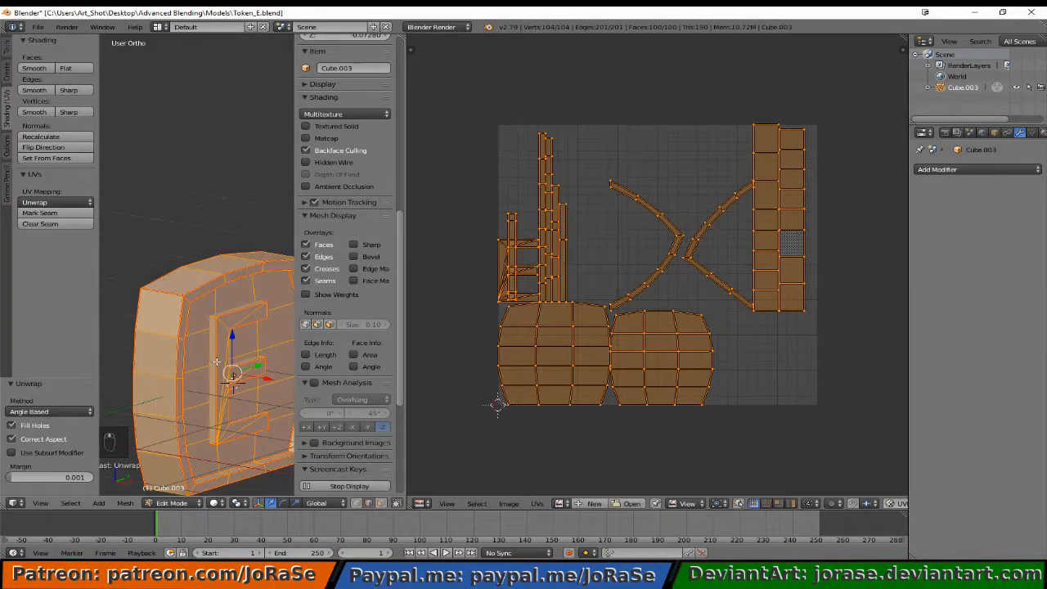
pyautogui.moveTo(217, 362)
pyautogui.mouseDown(button='middle')
pyautogui.moveTo(198, 287)
pyautogui.moveTo(193, 322)
pyautogui.moveTo(120, 342)
pyautogui.moveTo(225, 335)
pyautogui.moveTo(199, 334)
pyautogui.moveTo(215, 357)
pyautogui.mouseUp(button='middle')
pyautogui.scroll(4, 210, 366)
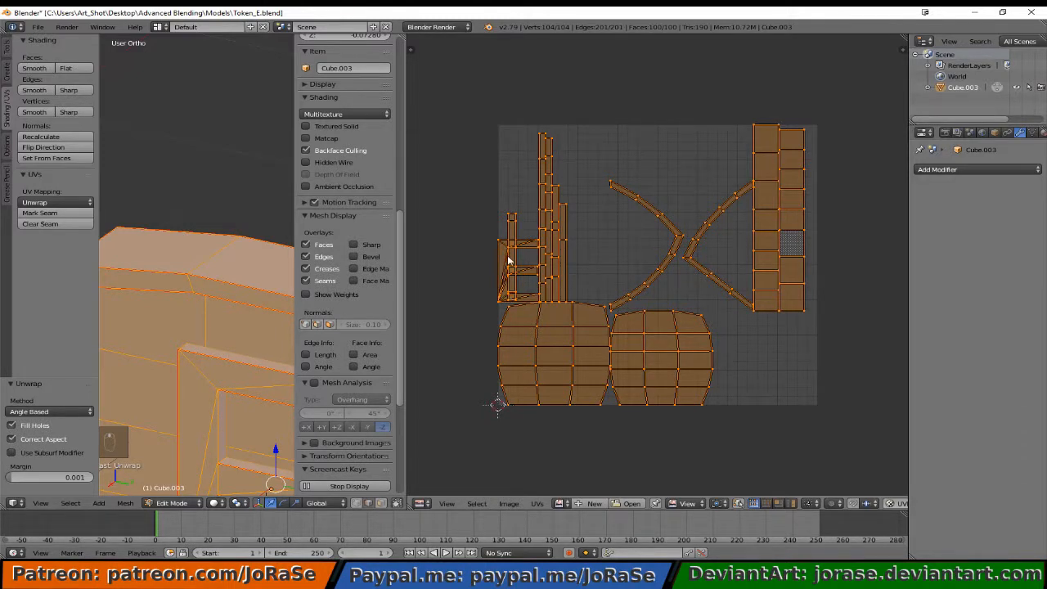
pyautogui.click(219, 429)
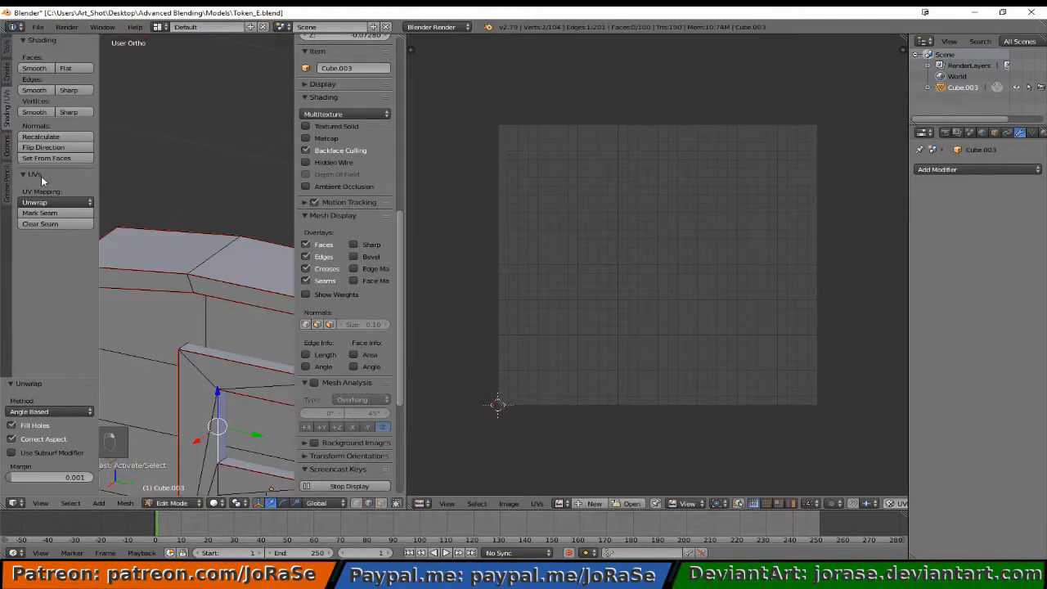
pyautogui.click(51, 215)
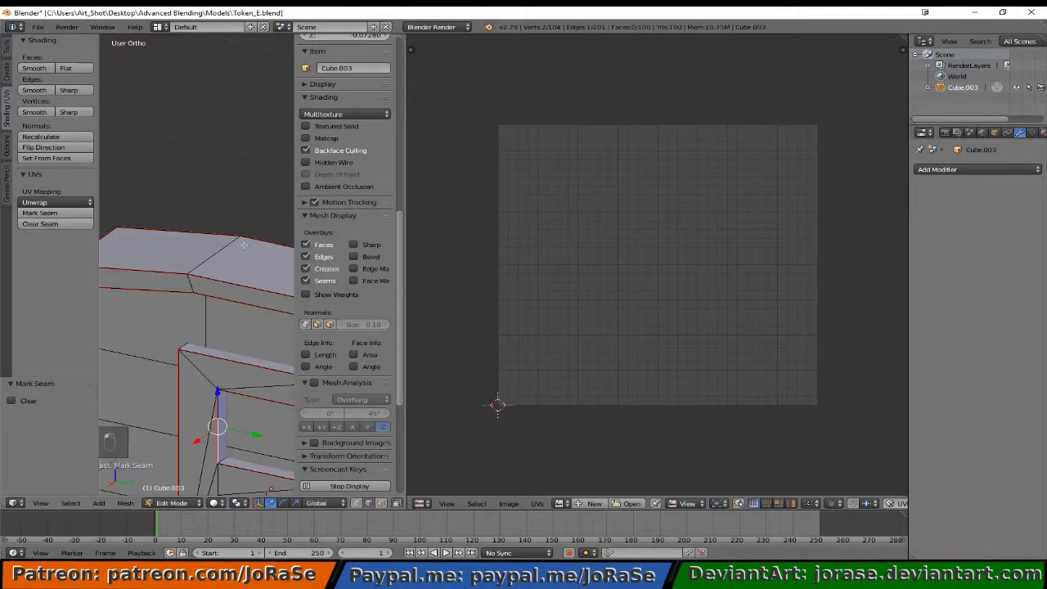
# Reselect the entire mesh and unwrap it again with the added seam.
pyautogui.press('a')
pyautogui.press('a')
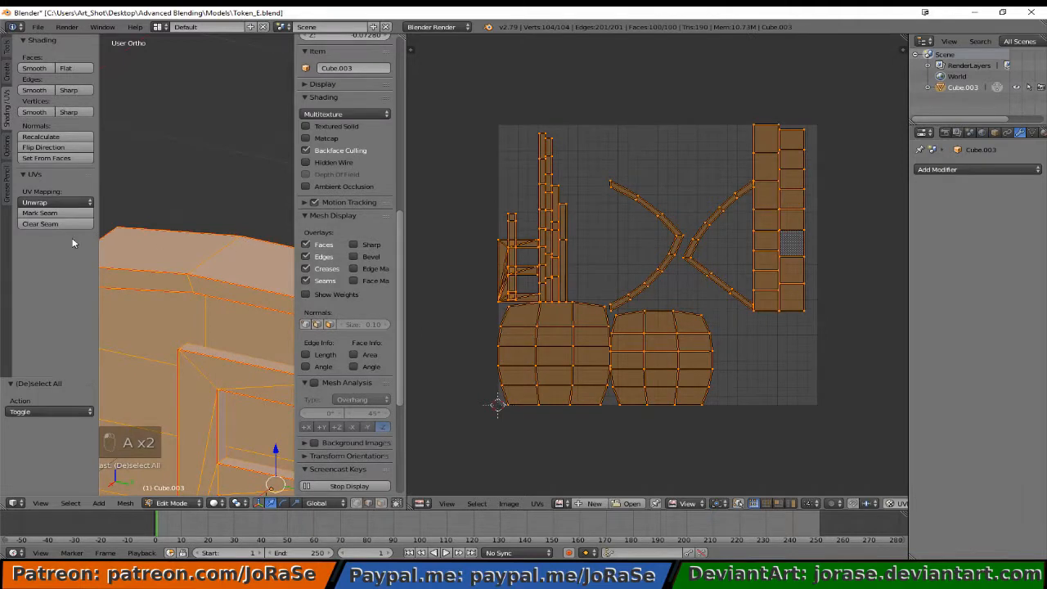
pyautogui.click(51, 202)
pyautogui.click(58, 219)
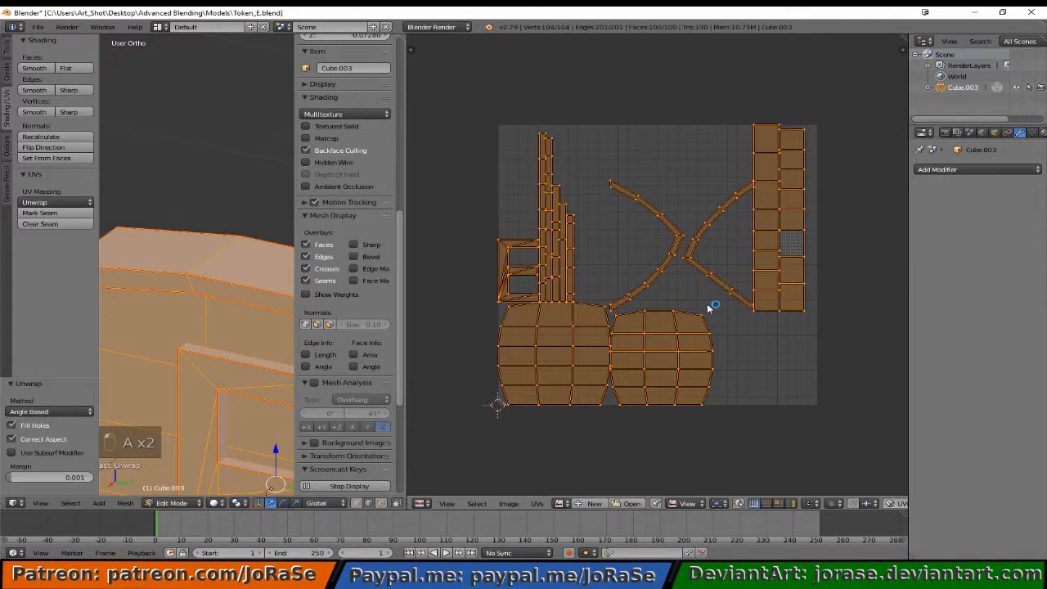
# Move all the UV islands below the image area and deselect them.
pyautogui.scroll(-3, 708, 303)
pyautogui.press('g')
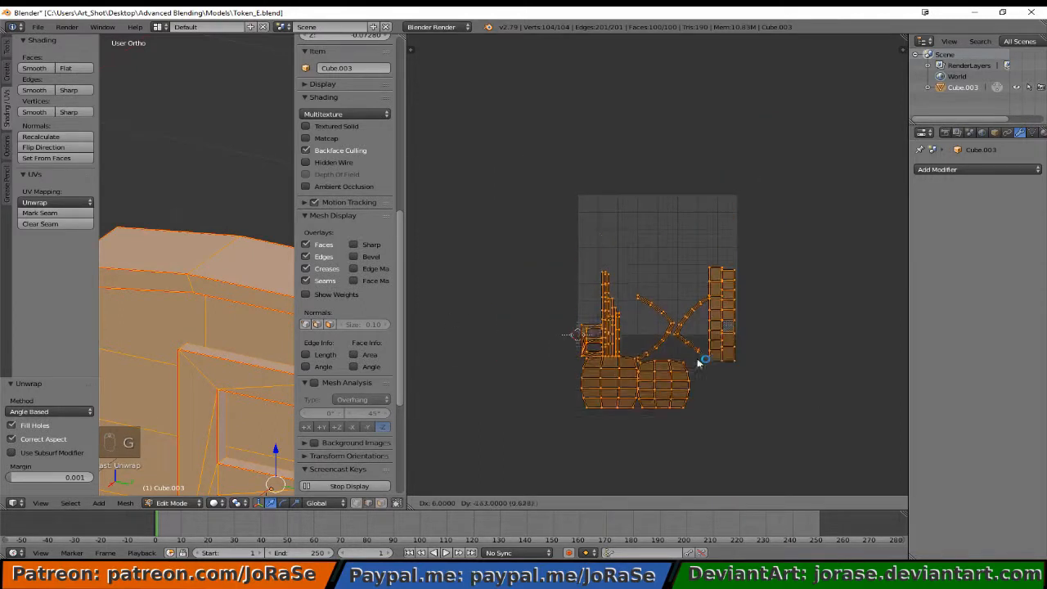
pyautogui.click(697, 443)
pyautogui.press('a')
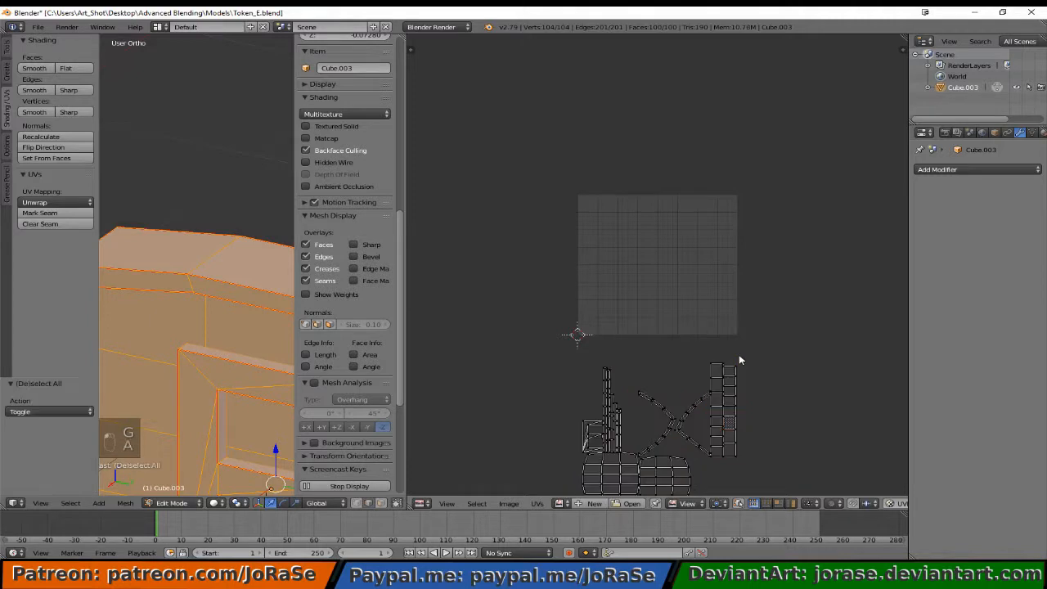
# Open Token_S.png from the Models folder as the image behind the UV layout.
pyautogui.click(519, 505)
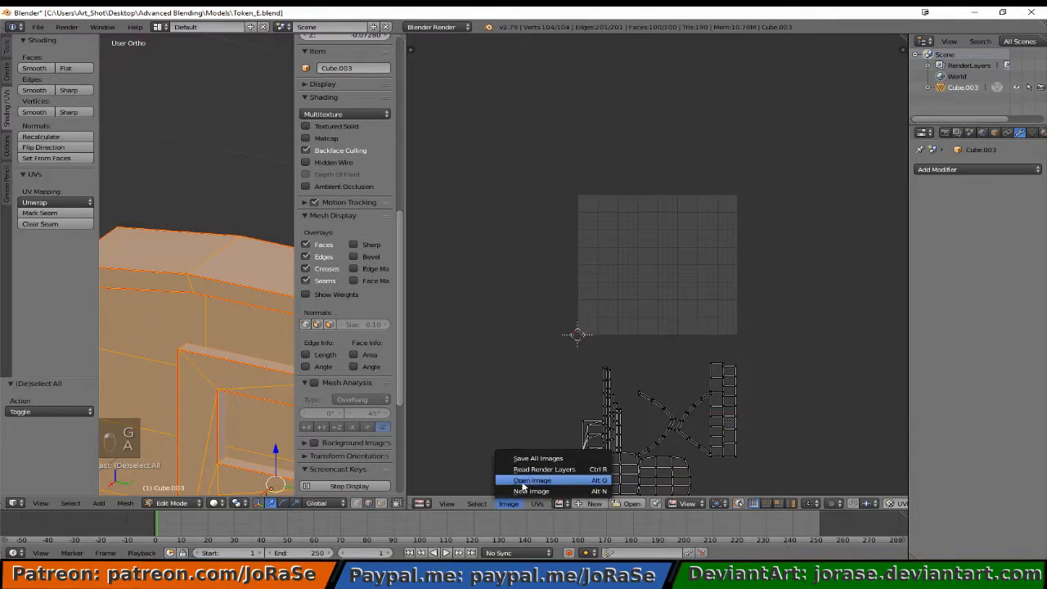
pyautogui.click(524, 482)
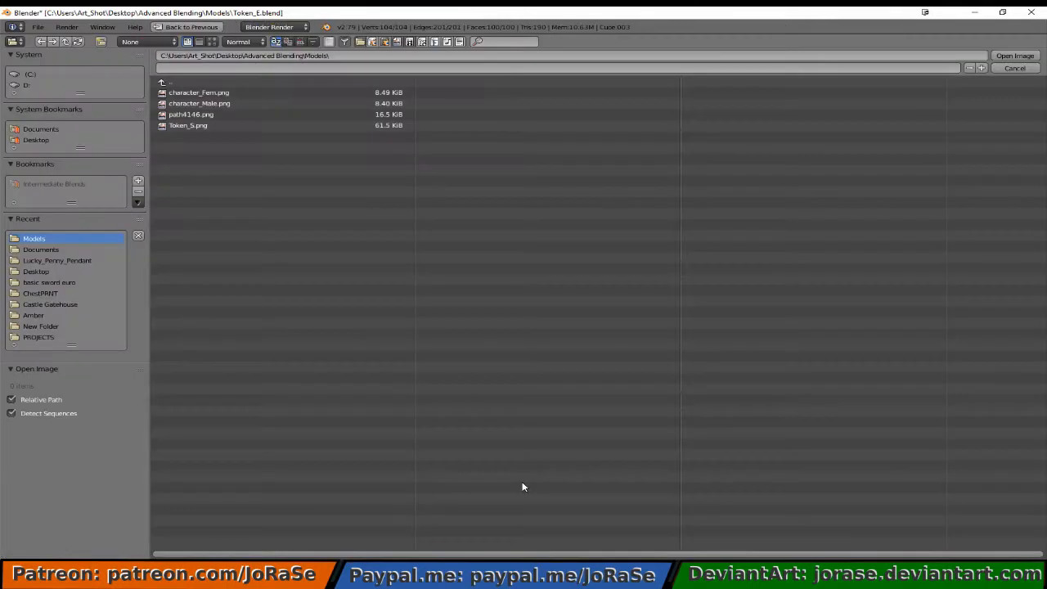
pyautogui.doubleClick(272, 126)
pyautogui.scroll(-4, 587, 292)
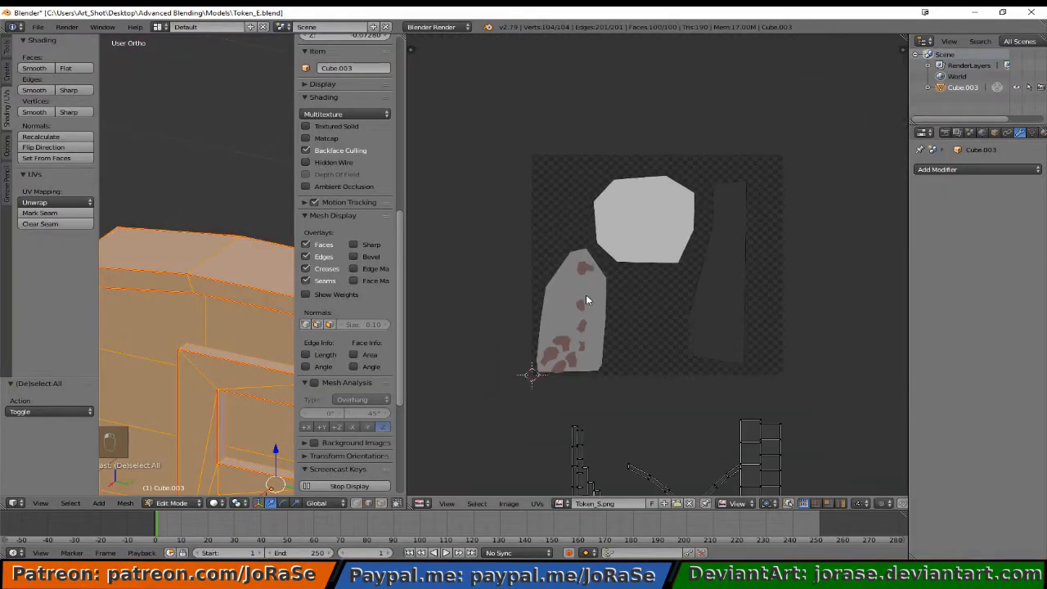
# Box-select the spine and middle bar vertices of the E-shaped UV island.
pyautogui.moveTo(624, 405); pyautogui.dragTo(598, 305, button='middle')
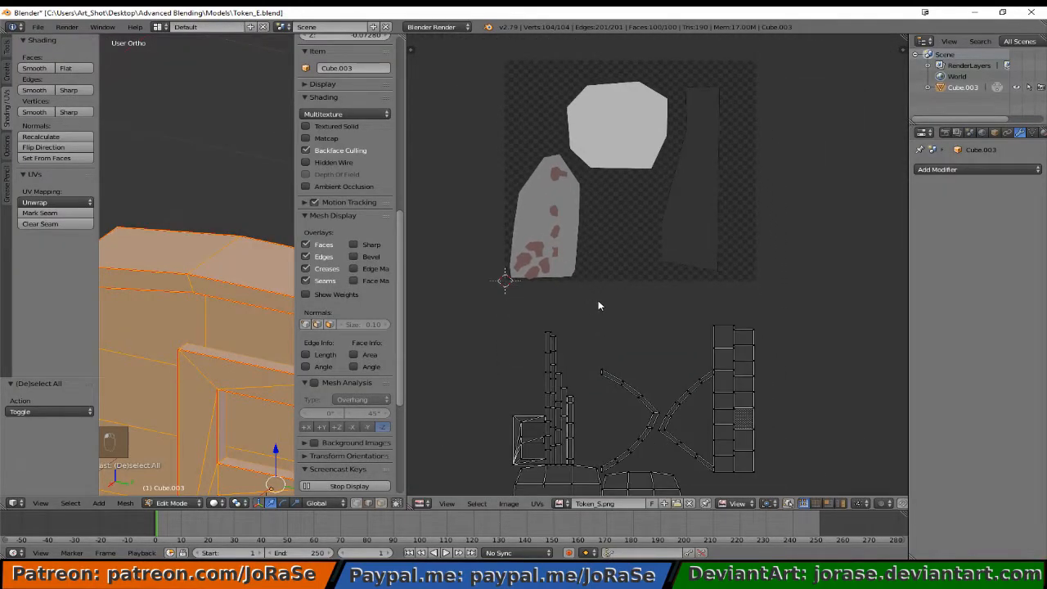
pyautogui.moveTo(629, 369); pyautogui.dragTo(628, 308, button='middle')
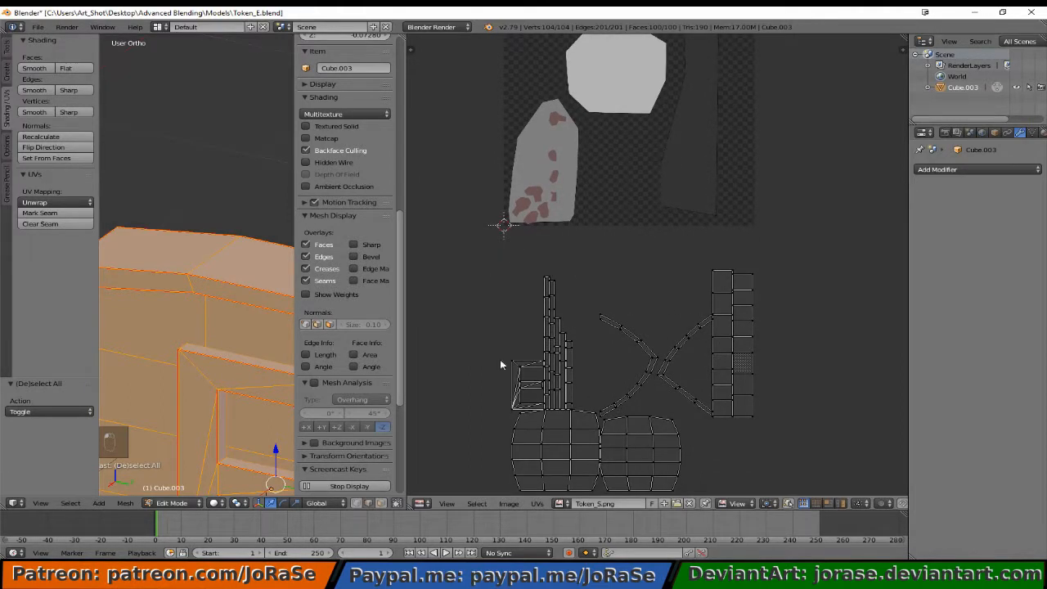
pyautogui.press('b')
pyautogui.moveTo(490, 340); pyautogui.dragTo(540, 410)
pyautogui.scroll(4, 541, 409)
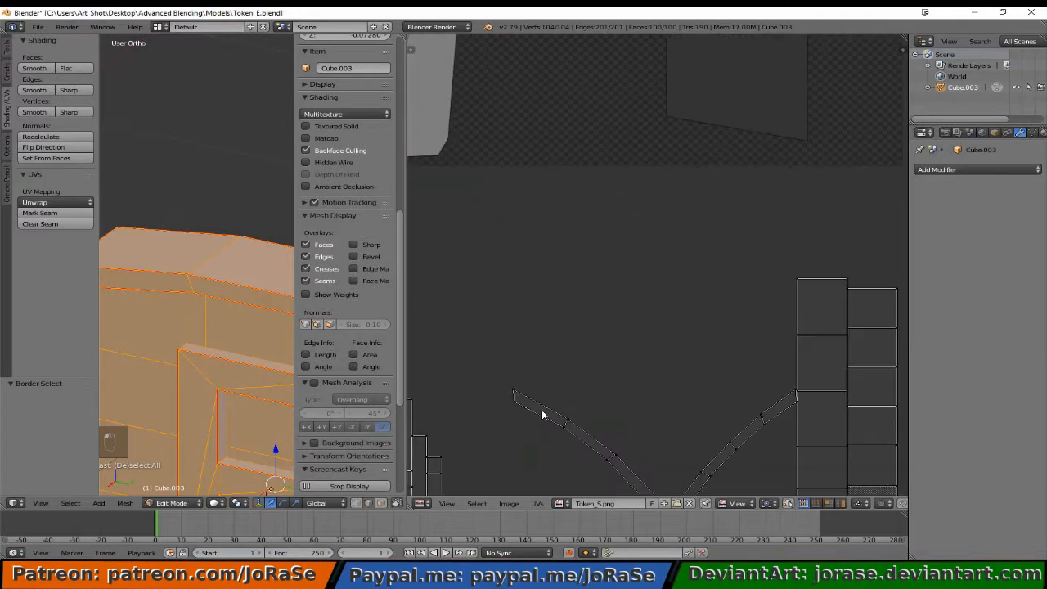
pyautogui.scroll(-4, 541, 409)
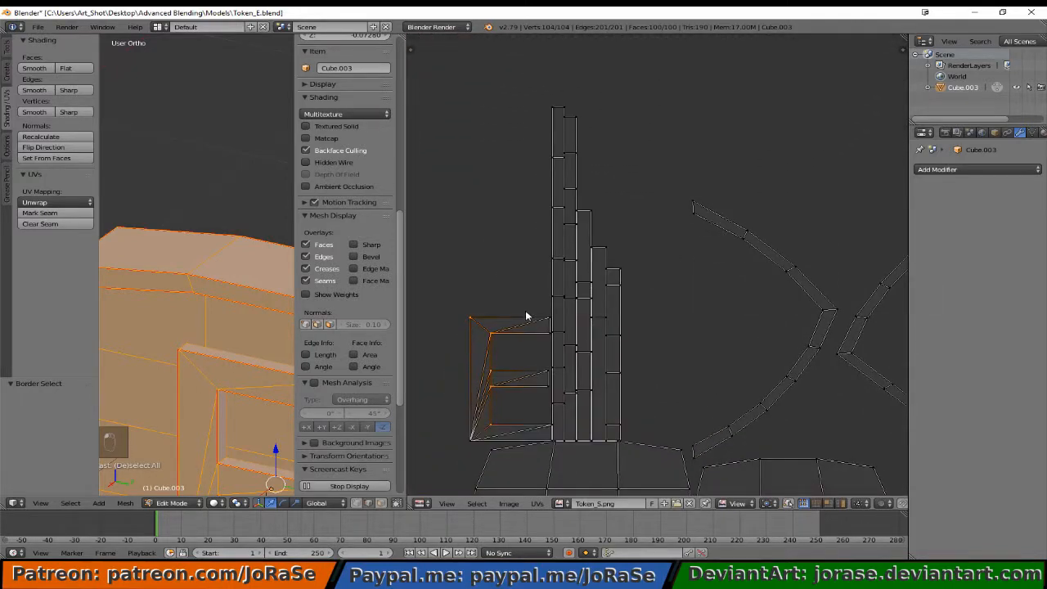
pyautogui.press('b')
pyautogui.moveTo(525, 311); pyautogui.dragTo(553, 447)
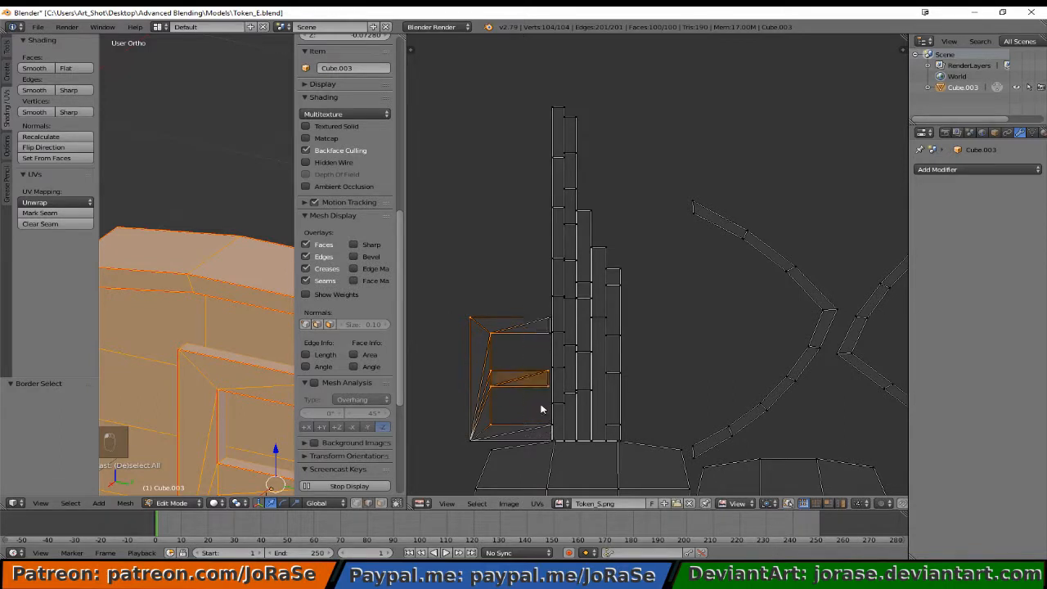
# Add the E-shaped island's upper bar, lower bar and lower-left corner vertices to the selection.
pyautogui.press('b')
pyautogui.moveTo(543, 318); pyautogui.dragTo(552, 355)
pyautogui.press('b')
pyautogui.moveTo(540, 416); pyautogui.dragTo(557, 428)
pyautogui.press('b')
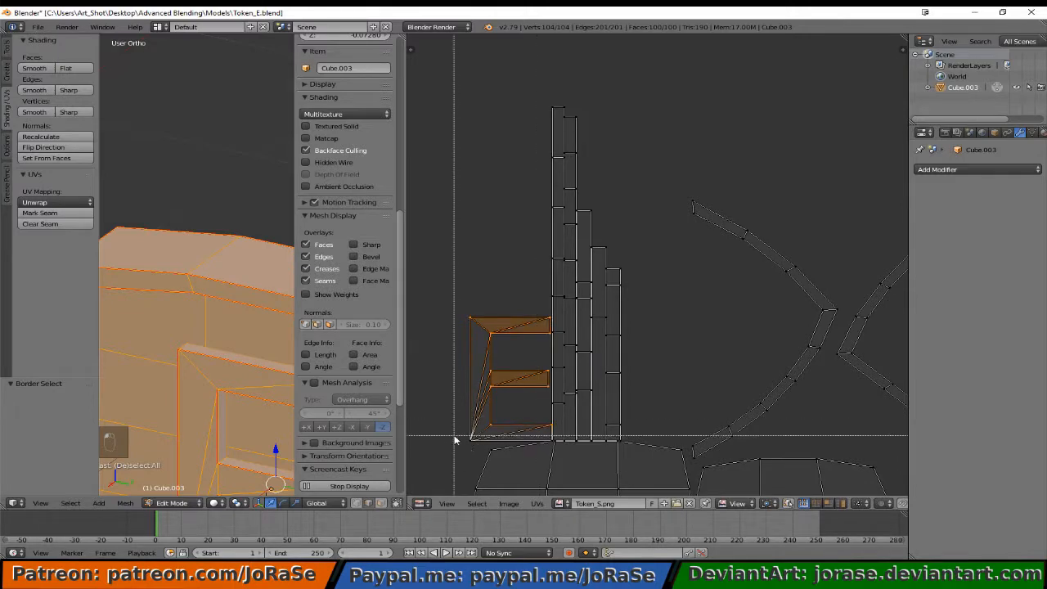
pyautogui.moveTo(455, 436); pyautogui.dragTo(489, 446)
pyautogui.scroll(6, 532, 444)
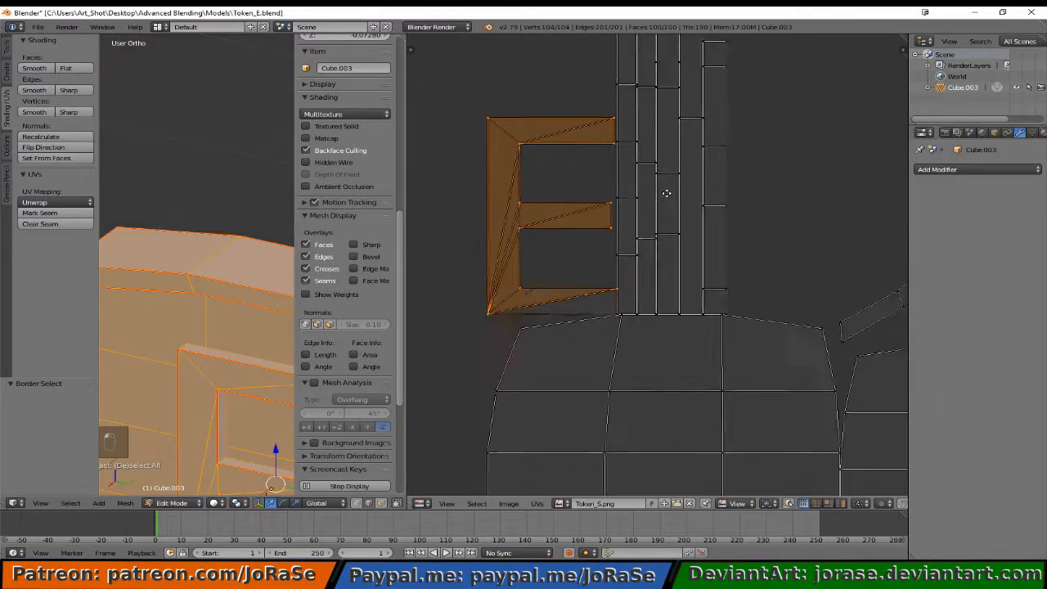
pyautogui.press('b')
pyautogui.moveTo(557, 333); pyautogui.dragTo(578, 382)
pyautogui.press('b')
pyautogui.moveTo(563, 328); pyautogui.dragTo(579, 362)
pyautogui.scroll(-1, 579, 368)
pyautogui.scroll(-6, 578, 364)
# Move the E-shaped island up onto the light grey polygon of the Token_S.png texture.
pyautogui.moveTo(619, 237); pyautogui.dragTo(611, 408, button='middle')
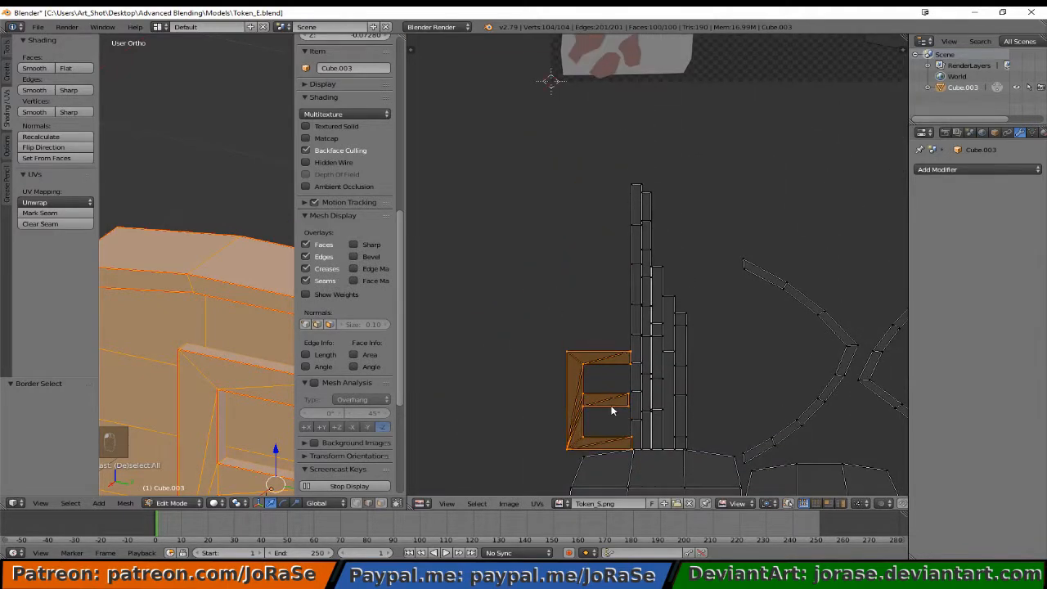
pyautogui.press('g')
pyautogui.click(627, 125)
pyautogui.moveTo(641, 123); pyautogui.dragTo(603, 402, button='middle')
pyautogui.press('g')
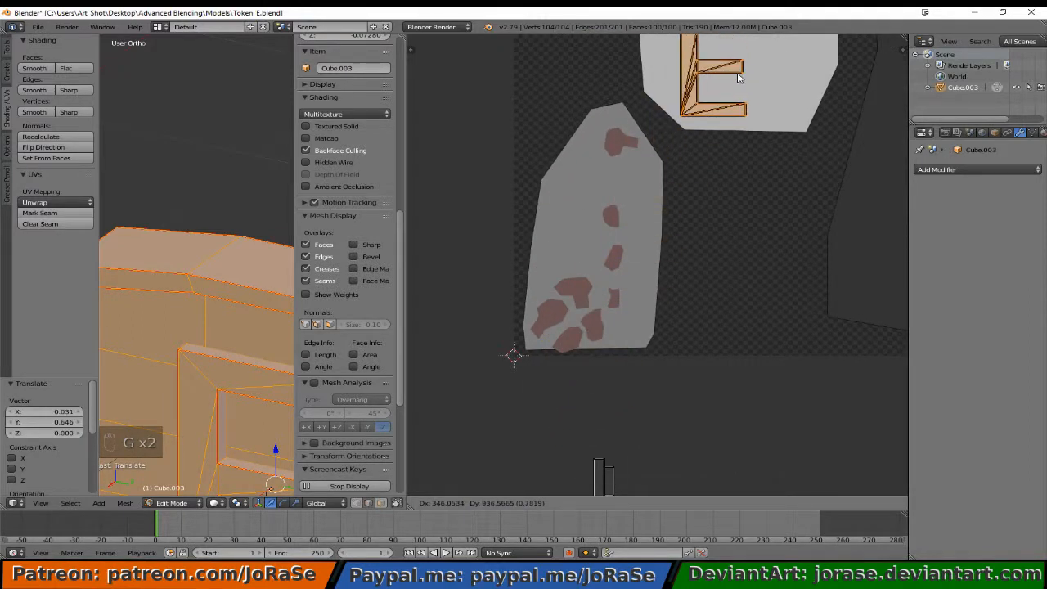
pyautogui.click(740, 79)
pyautogui.moveTo(771, 111); pyautogui.dragTo(722, 300, button='middle')
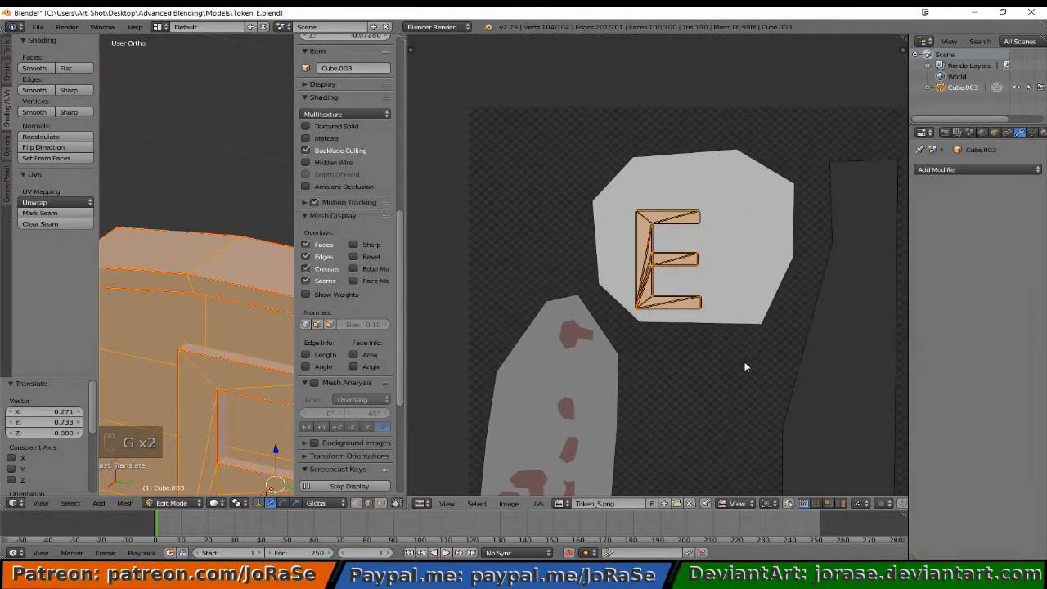
# Scale the E-shaped island to about 0.553, place it near the light grey polygon's left edge and deselect it.
pyautogui.press('s')
pyautogui.click(699, 319)
pyautogui.press('g')
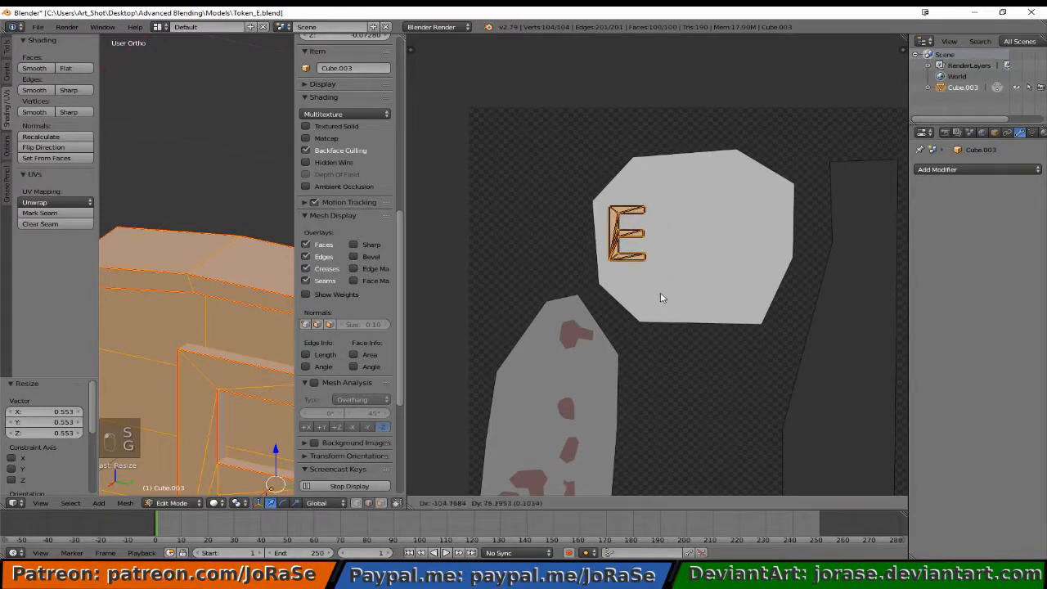
pyautogui.click(657, 290)
pyautogui.press('a')
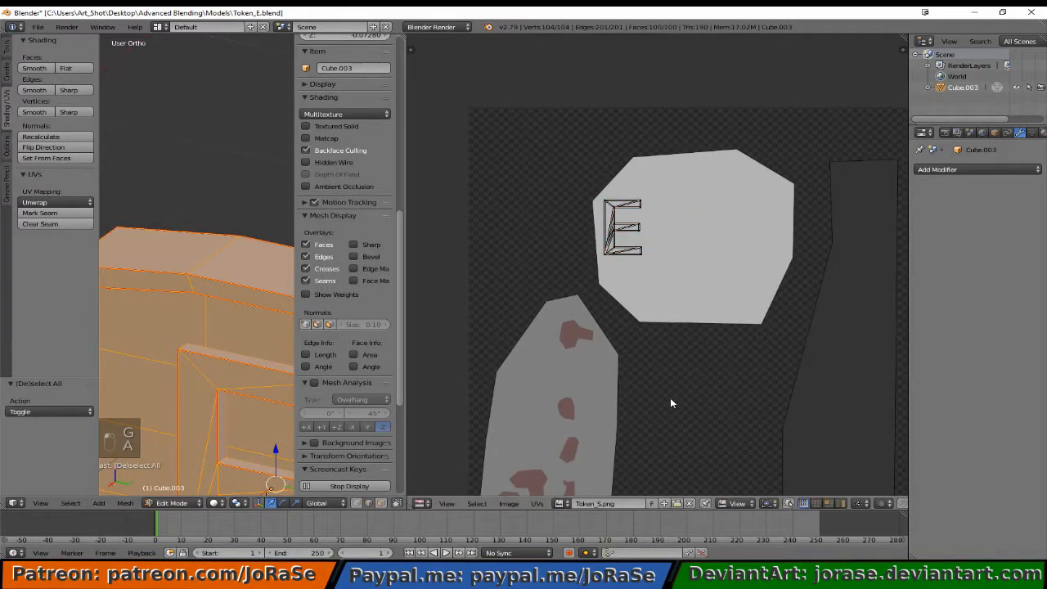
# Box-select all vertices of the smaller, right-hand rounded grid island below the image area.
pyautogui.moveTo(670, 453); pyautogui.dragTo(646, 212, button='middle')
pyautogui.moveTo(628, 424); pyautogui.dragTo(633, 257, button='middle')
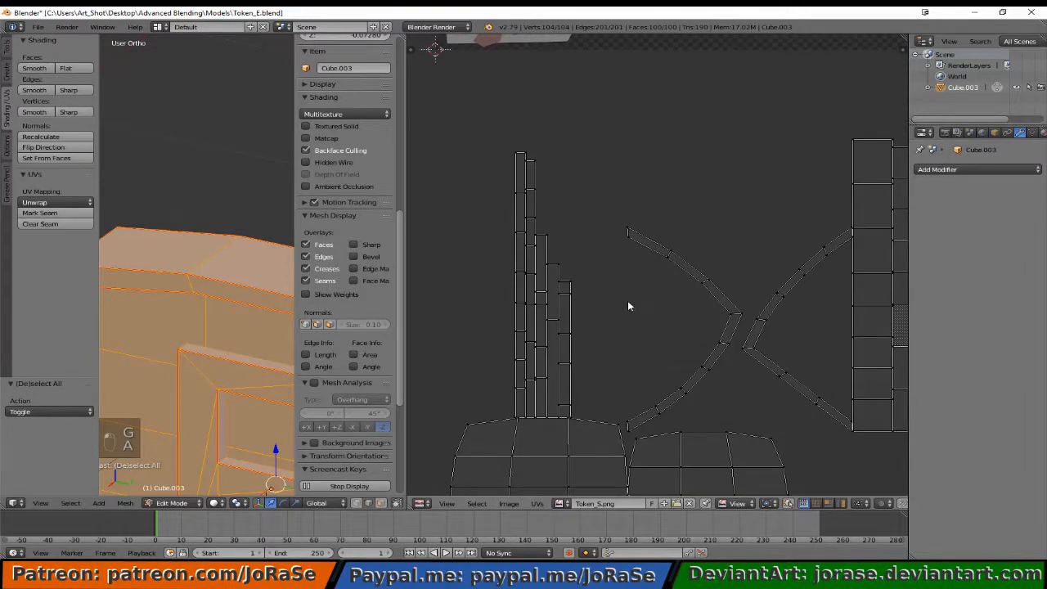
pyautogui.scroll(-3, 605, 287)
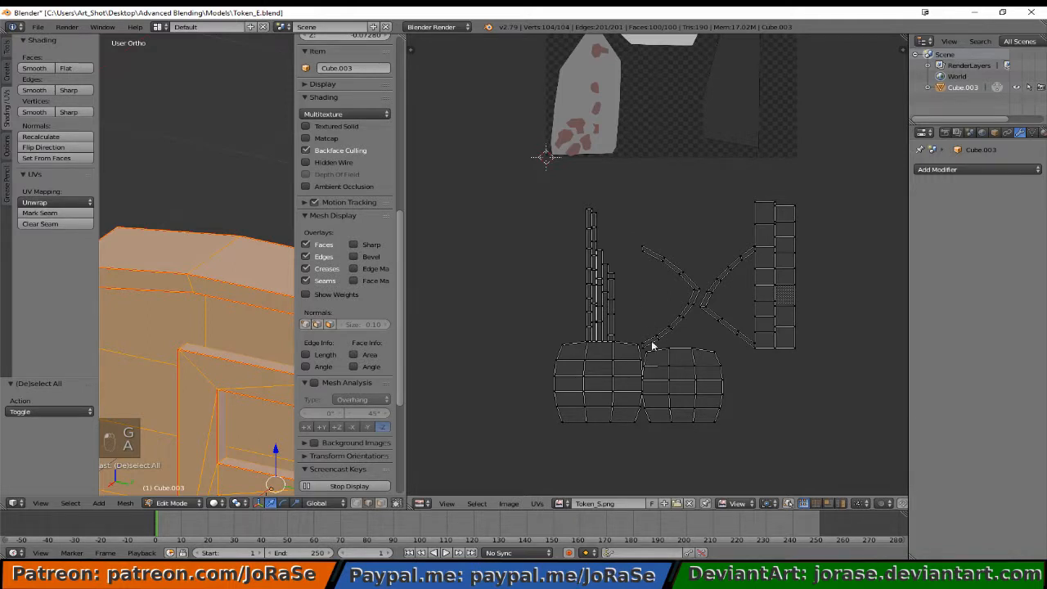
pyautogui.press('b')
pyautogui.moveTo(663, 349); pyautogui.dragTo(729, 433)
pyautogui.press('b')
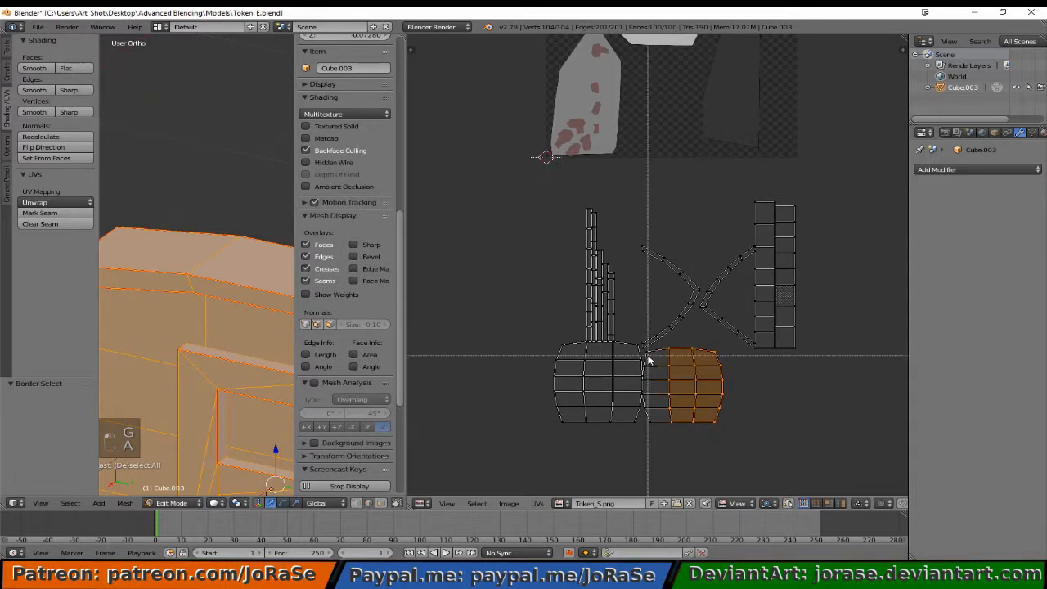
pyautogui.moveTo(650, 356); pyautogui.dragTo(671, 443)
pyautogui.press('b')
pyautogui.press('b')
pyautogui.press('b')
pyautogui.press('b')
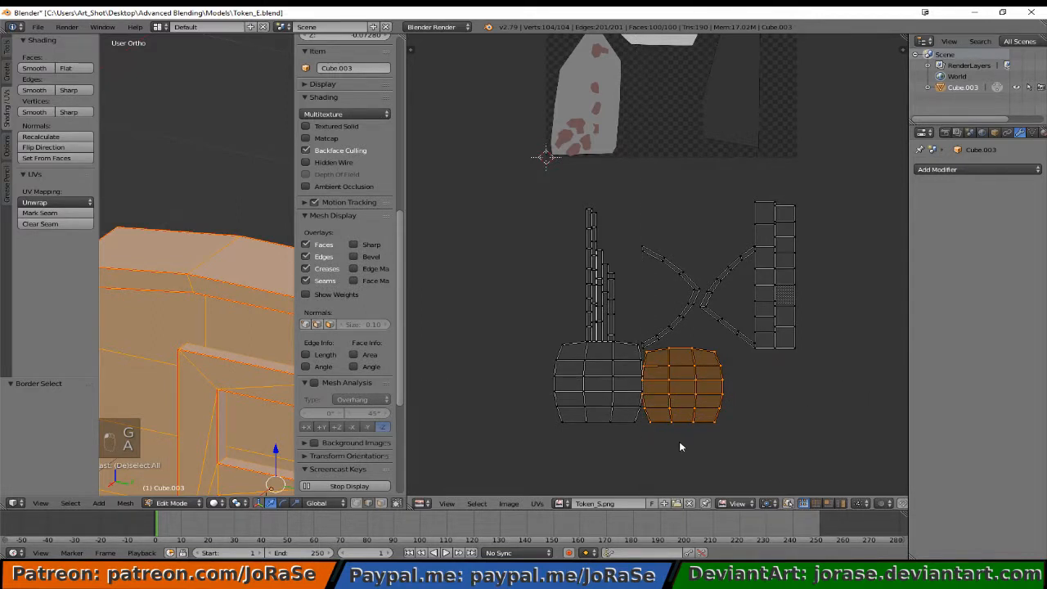
# Move the rounded grid island onto the light grey polygon beside the E and scale it to about 0.43.
pyautogui.scroll(-3, 669, 427)
pyautogui.press('g')
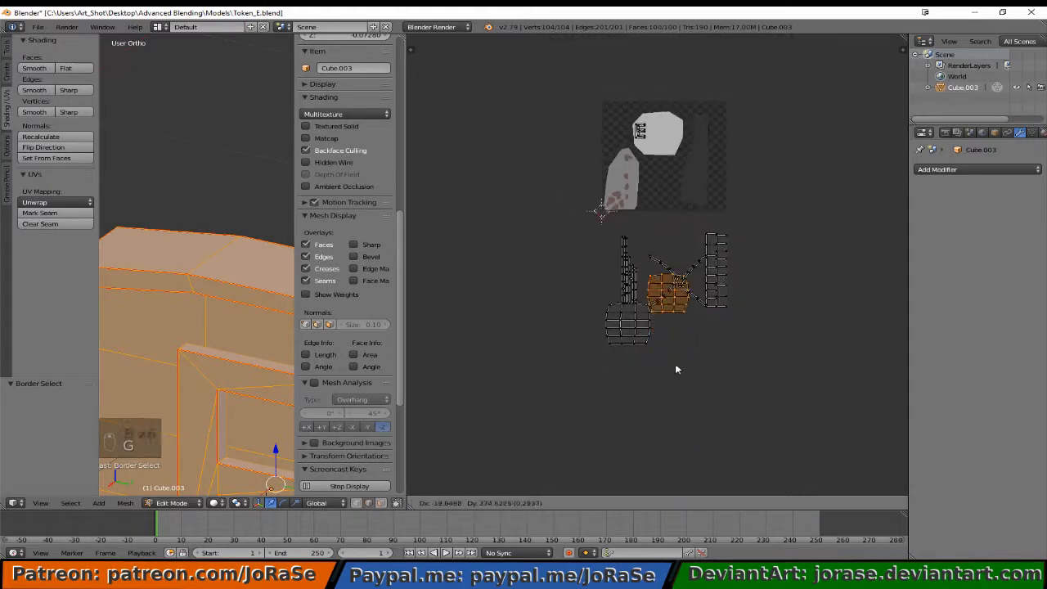
pyautogui.click(667, 222)
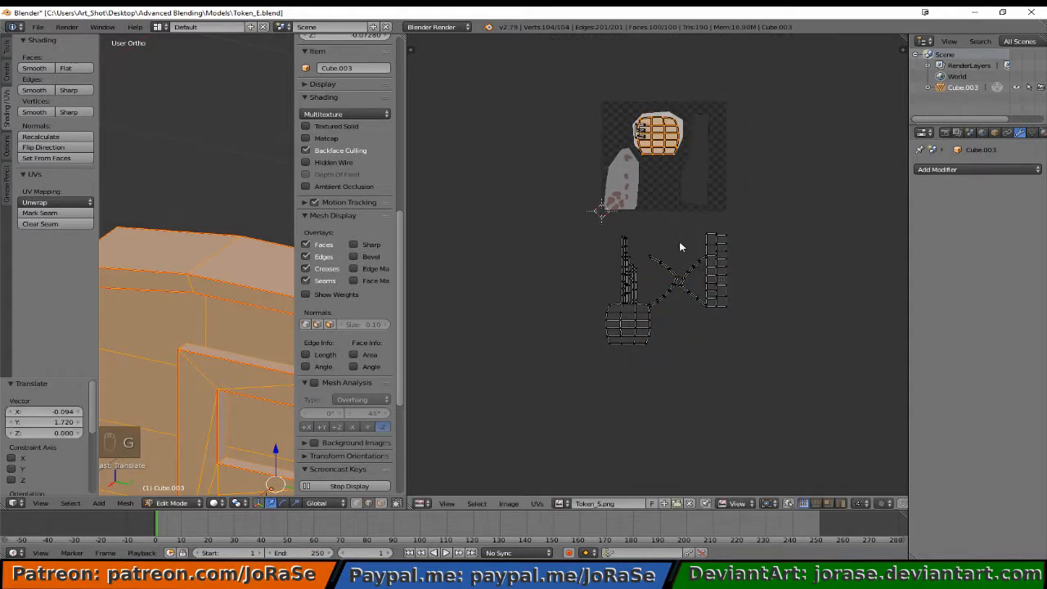
pyautogui.press('s')
pyautogui.click(686, 235)
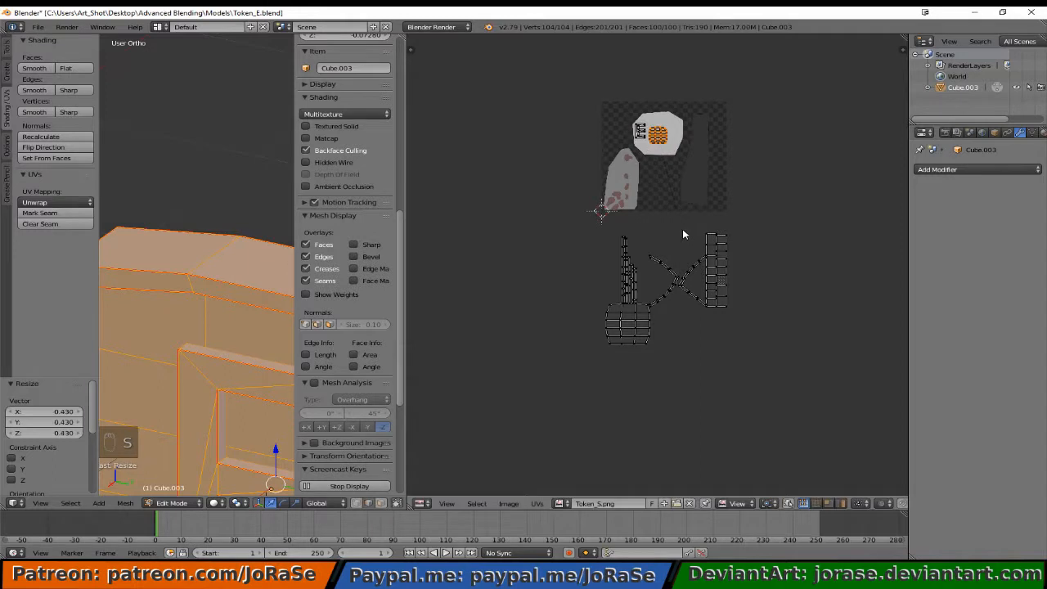
pyautogui.press('g')
pyautogui.click(686, 225)
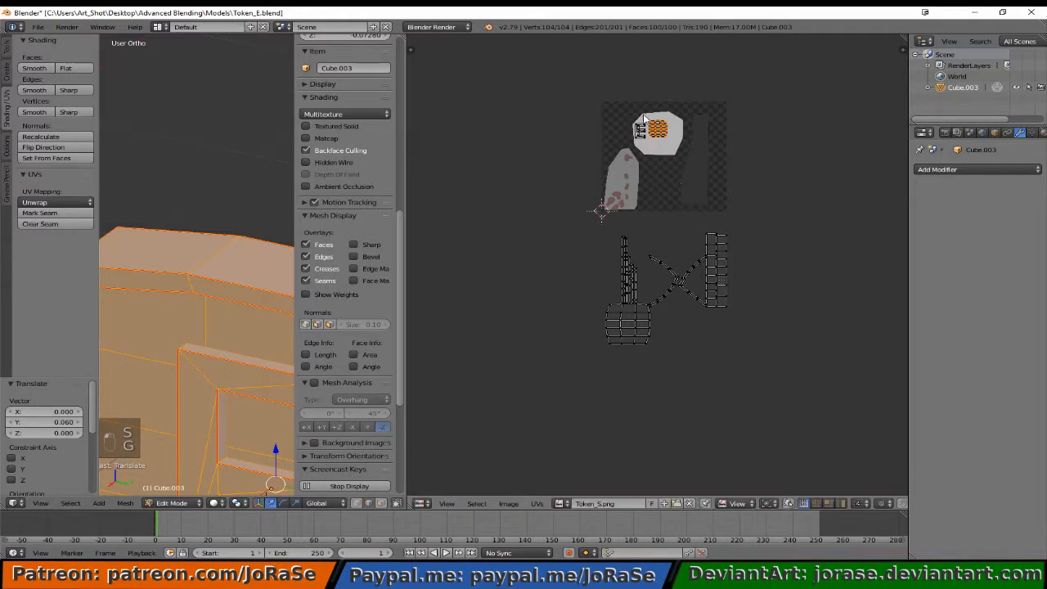
# Select the E and rounded grid islands together, pin their UVs and deselect everything.
pyautogui.press('b')
pyautogui.moveTo(631, 121); pyautogui.dragTo(710, 167)
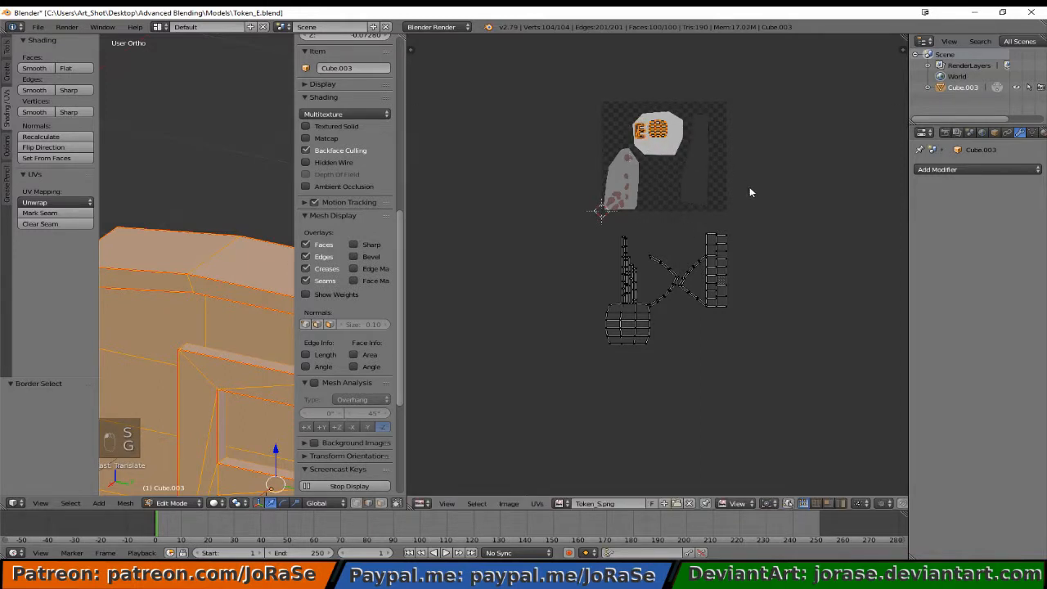
pyautogui.press('p')
pyautogui.press('a')
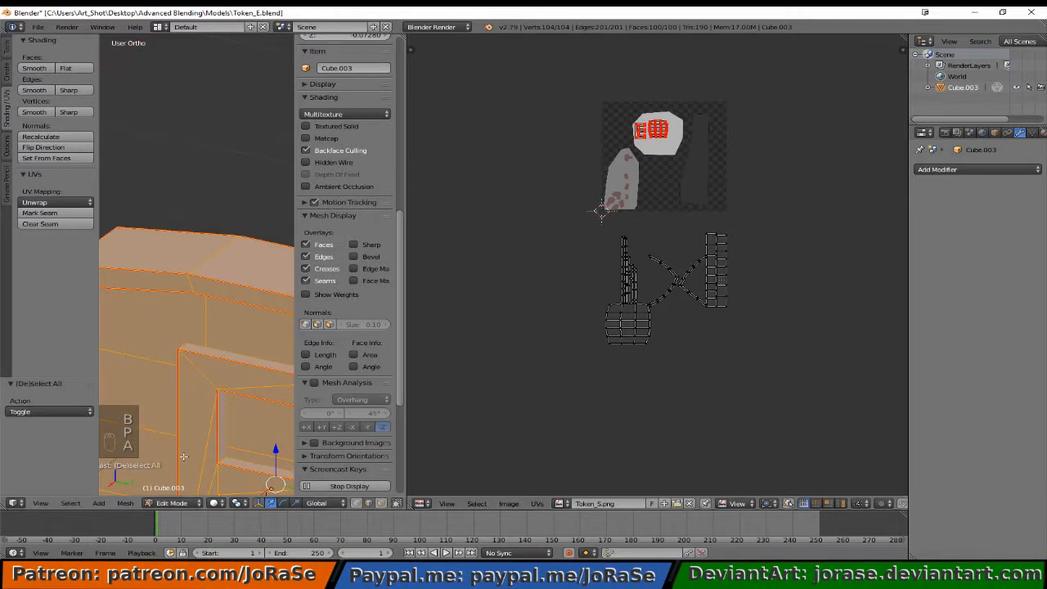
# Set the 3D viewport shading to Texture, deselect the mesh and view the token's textured front.
pyautogui.click(212, 503)
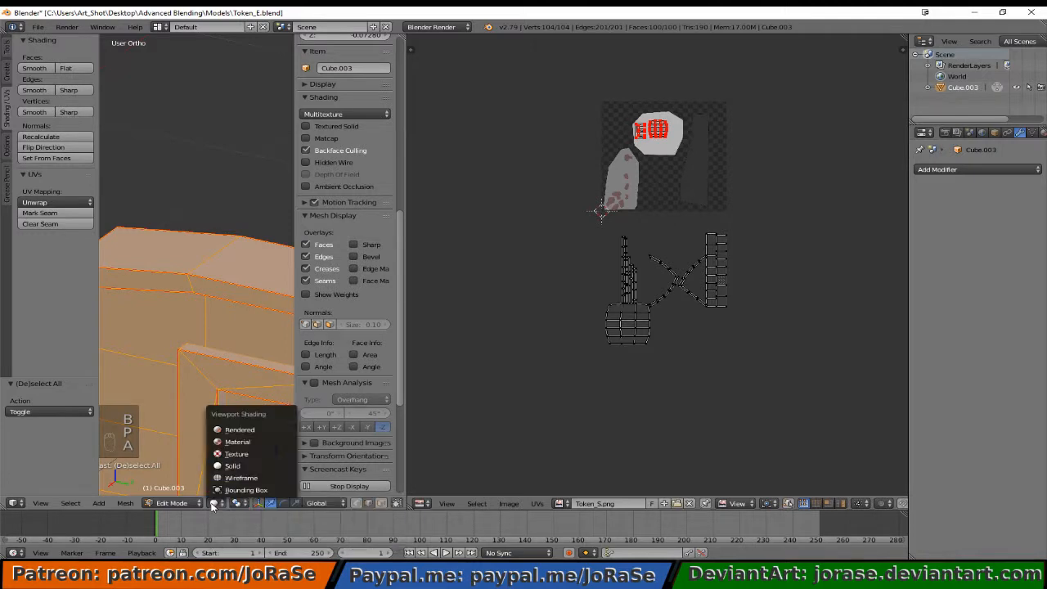
pyautogui.click(224, 456)
pyautogui.press('a')
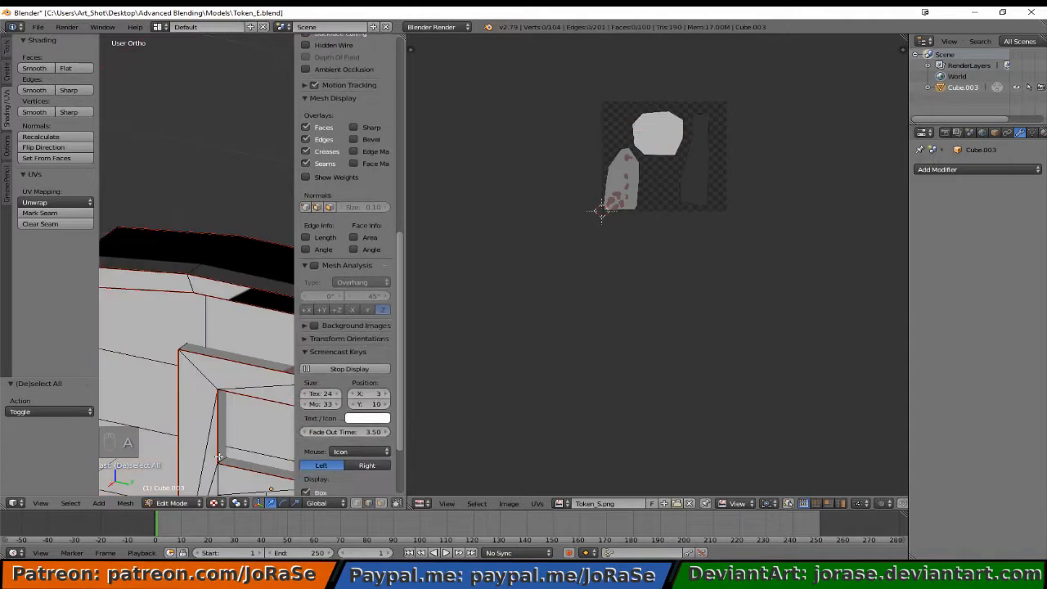
pyautogui.scroll(-5, 219, 454)
pyautogui.moveTo(226, 437); pyautogui.dragTo(242, 440, button='middle')
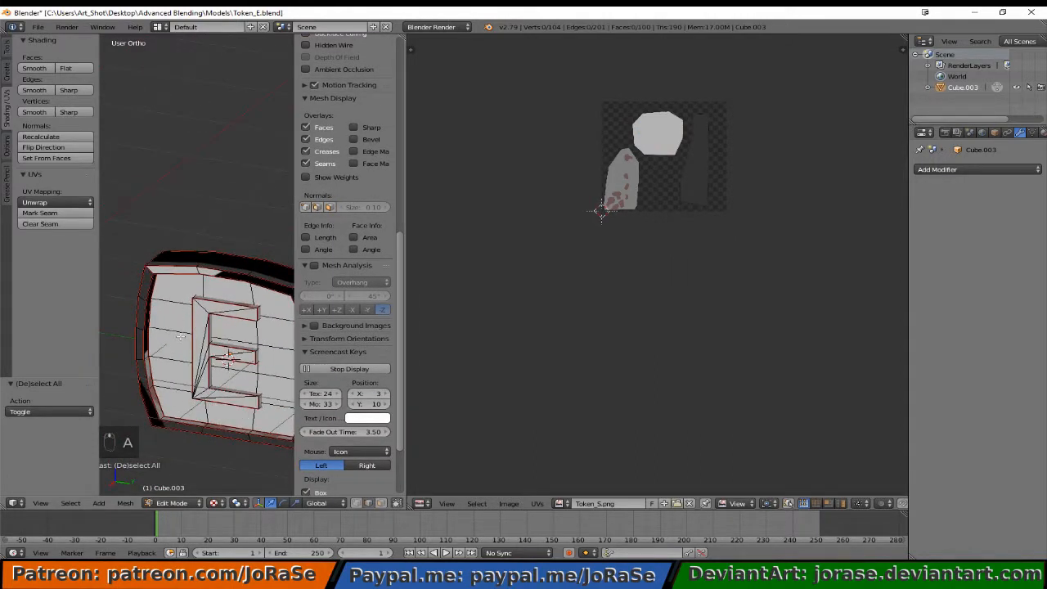
pyautogui.moveTo(247, 372)
pyautogui.mouseDown(button='middle')
pyautogui.moveTo(152, 355)
pyautogui.moveTo(122, 362)
pyautogui.moveTo(233, 360)
pyautogui.mouseUp(button='middle')
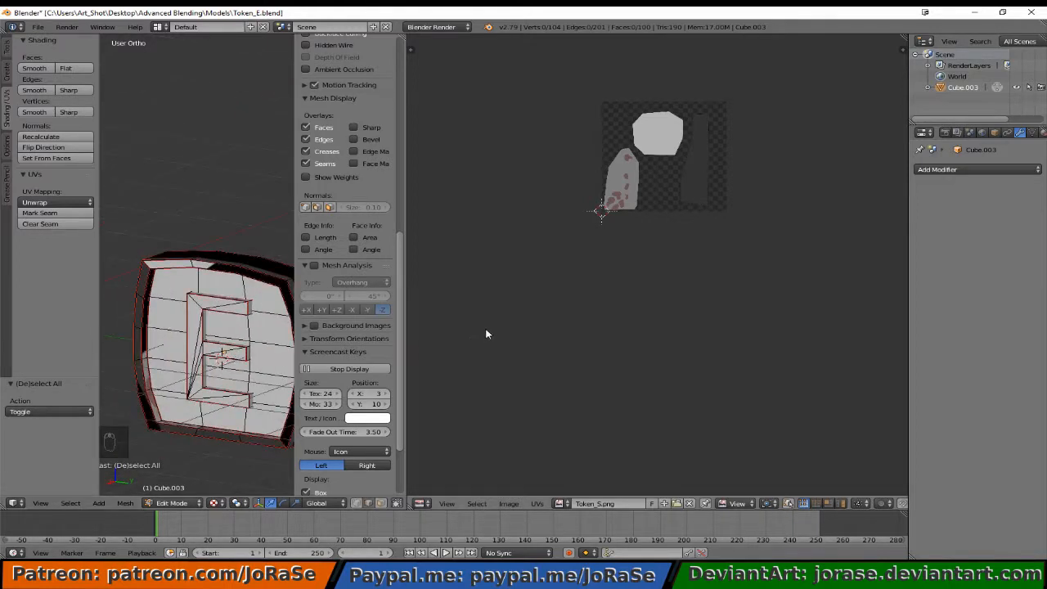
# Select the entire mesh again in Edit Mode to bring its UV islands back into the layout.
pyautogui.scroll(3, 683, 288)
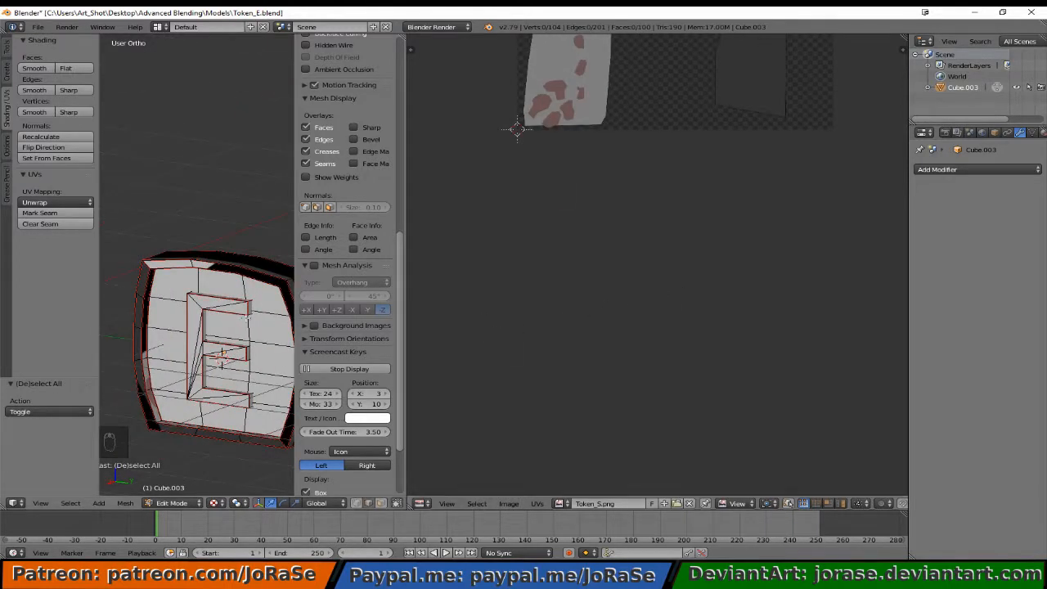
pyautogui.press('Tab')
pyautogui.press('Tab')
pyautogui.press('a')
pyautogui.press('a')
pyautogui.press('a')
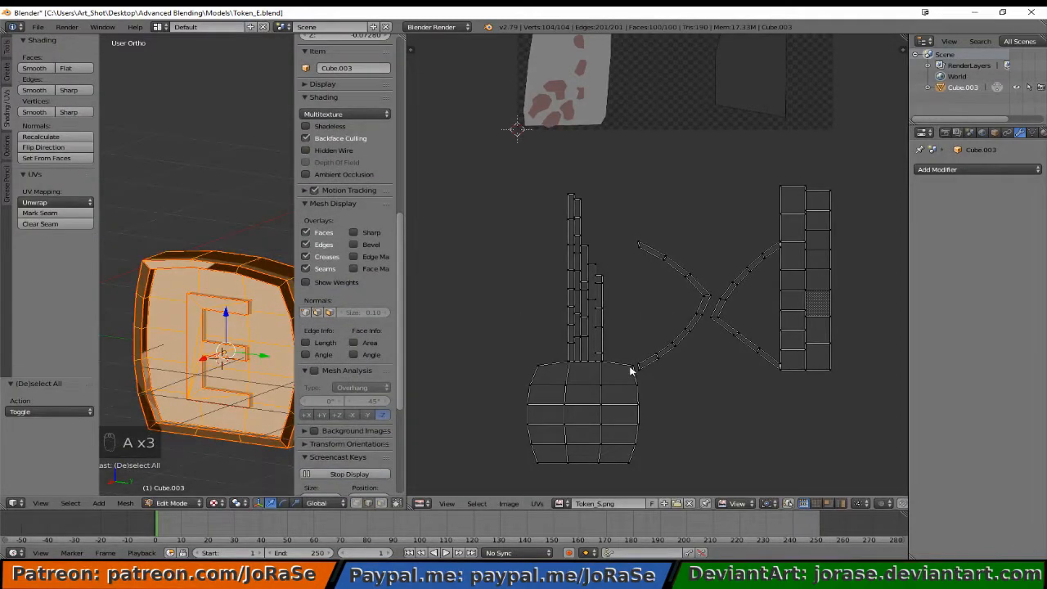
# Box-select the two bent strip islands that sit between the straight strips and the rectangular columns.
pyautogui.scroll(-3, 632, 368)
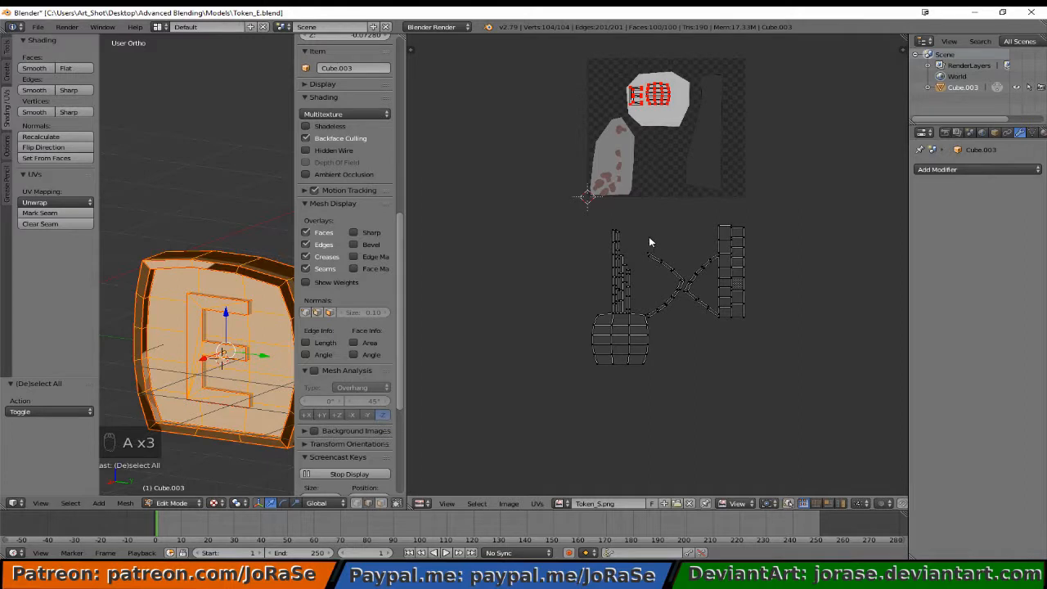
pyautogui.press('b')
pyautogui.moveTo(644, 235); pyautogui.dragTo(704, 310)
pyautogui.press('b')
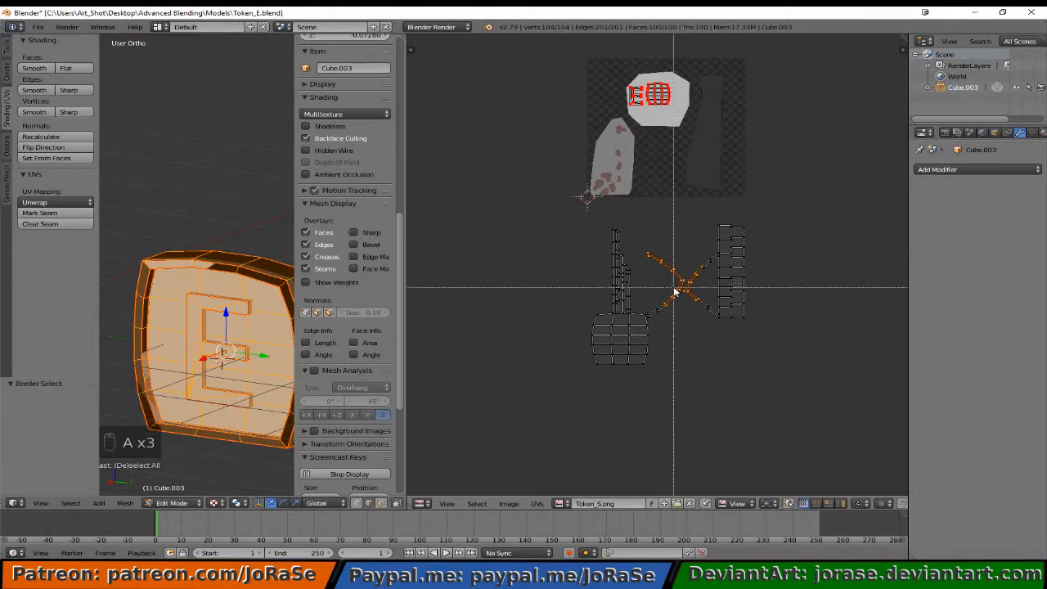
pyautogui.moveTo(645, 286); pyautogui.dragTo(714, 327)
pyautogui.press('b')
pyautogui.press('b')
pyautogui.press('b')
pyautogui.press('b')
pyautogui.moveTo(706, 243); pyautogui.dragTo(722, 263)
pyautogui.press('b')
pyautogui.press('b')
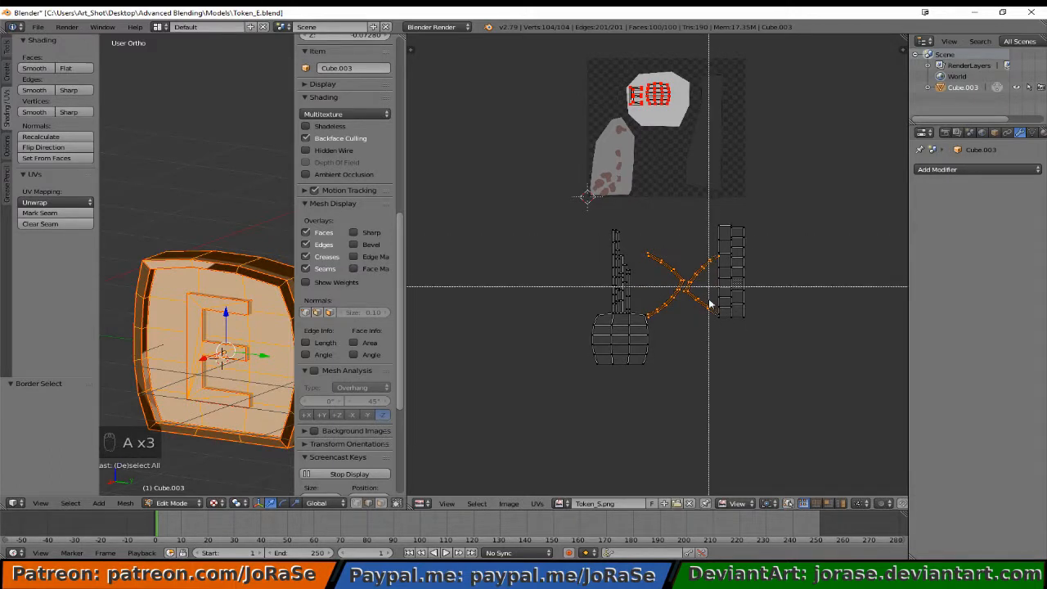
pyautogui.moveTo(706, 308); pyautogui.dragTo(725, 317)
# Add the missing end vertices of the bent strip islands, beside the rectangular columns, to the selection.
pyautogui.scroll(7, 725, 344)
pyautogui.moveTo(811, 344); pyautogui.dragTo(671, 288, button='middle')
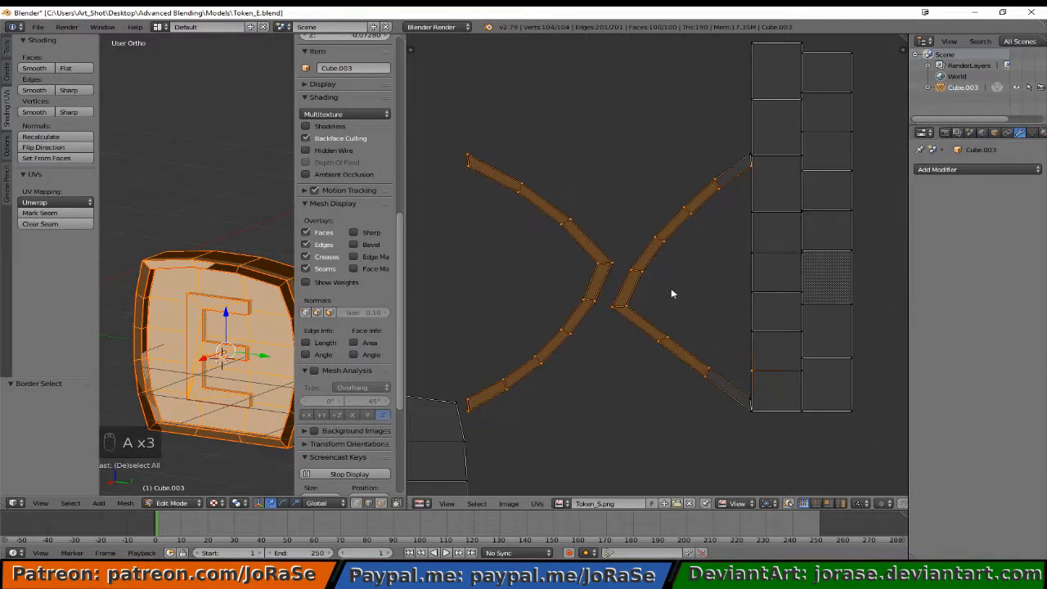
pyautogui.press('b')
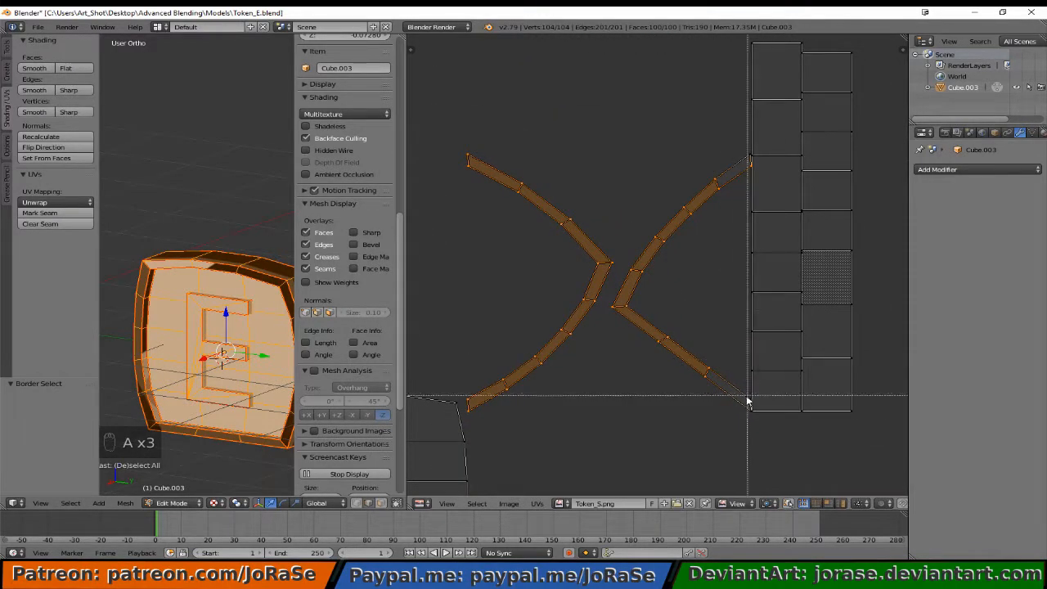
pyautogui.moveTo(743, 396); pyautogui.dragTo(757, 407)
pyautogui.press('b')
pyautogui.moveTo(738, 148); pyautogui.dragTo(745, 163)
pyautogui.scroll(2, 752, 384)
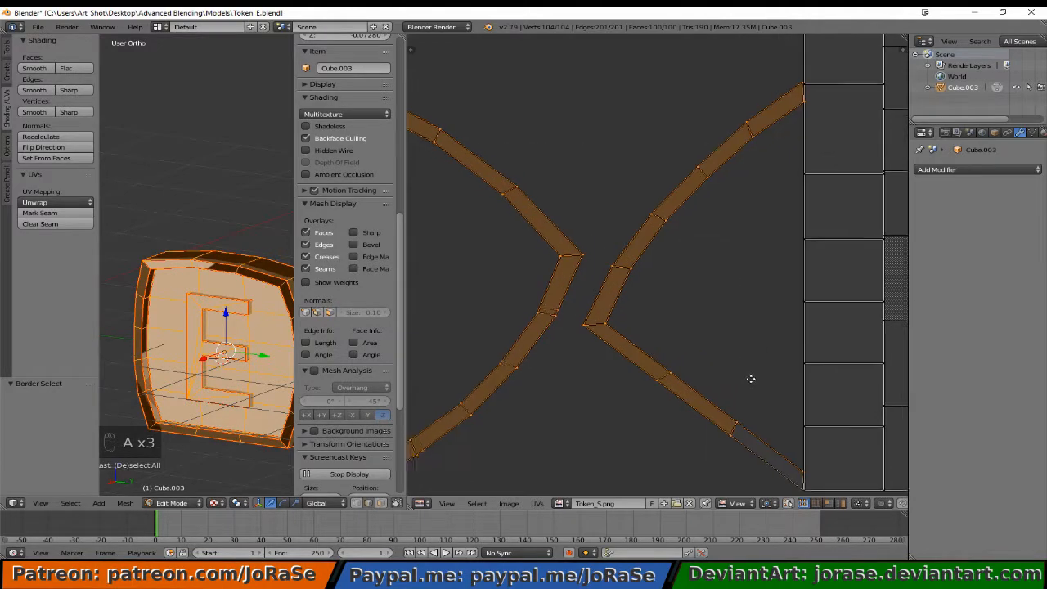
pyautogui.scroll(6, 750, 379)
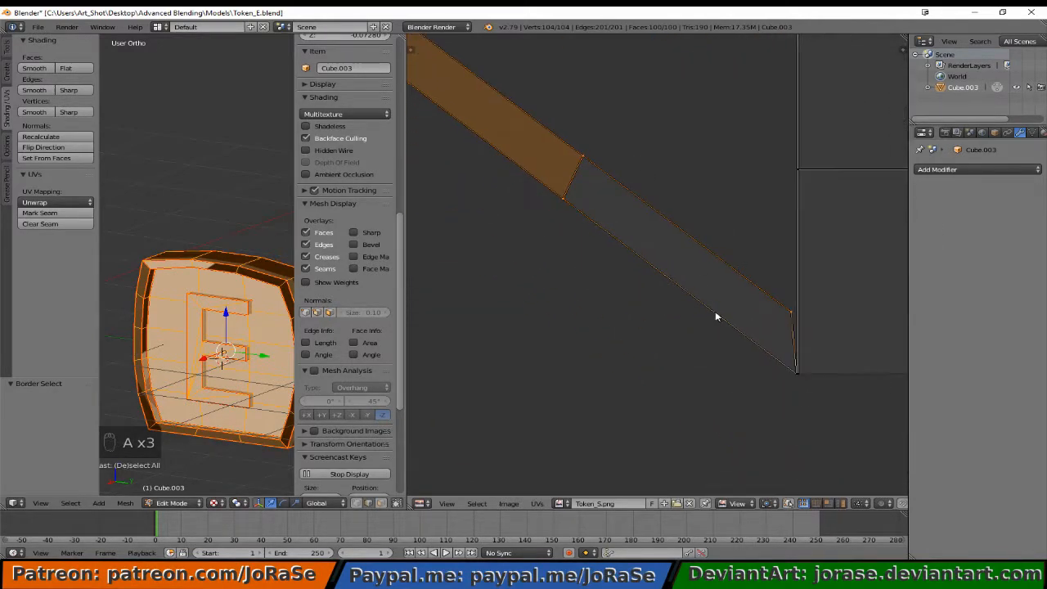
pyautogui.press('b')
pyautogui.moveTo(757, 355); pyautogui.dragTo(794, 401)
pyautogui.press('b')
pyautogui.moveTo(768, 357); pyautogui.dragTo(797, 415)
pyautogui.scroll(-3, 761, 386)
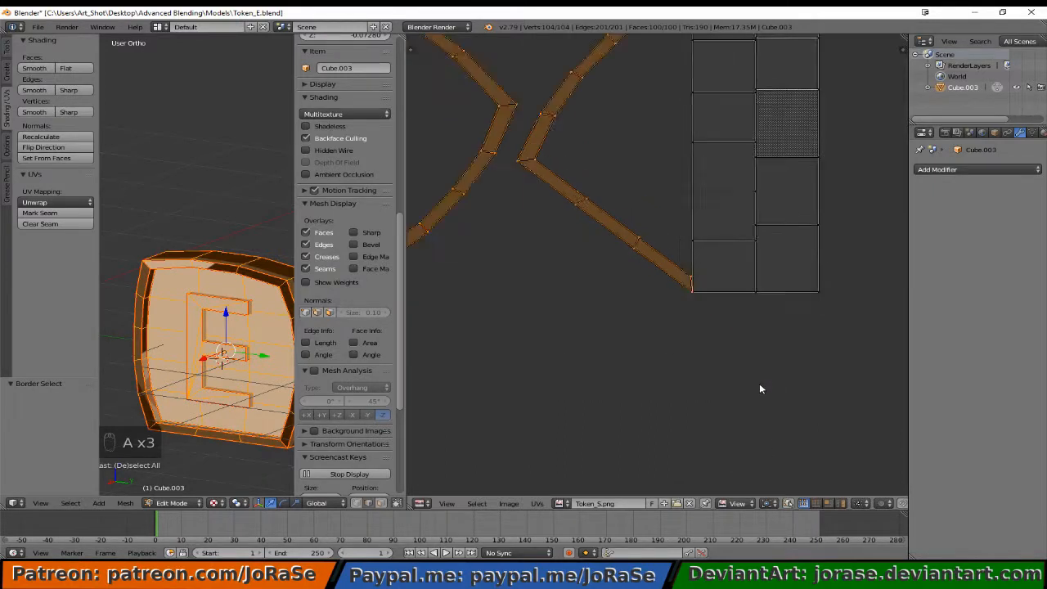
# Scale the bent strips to about 0.39, move them onto the lower part of the texture's dark grey area and scale them by about 0.82.
pyautogui.scroll(-4, 759, 383)
pyautogui.press('s')
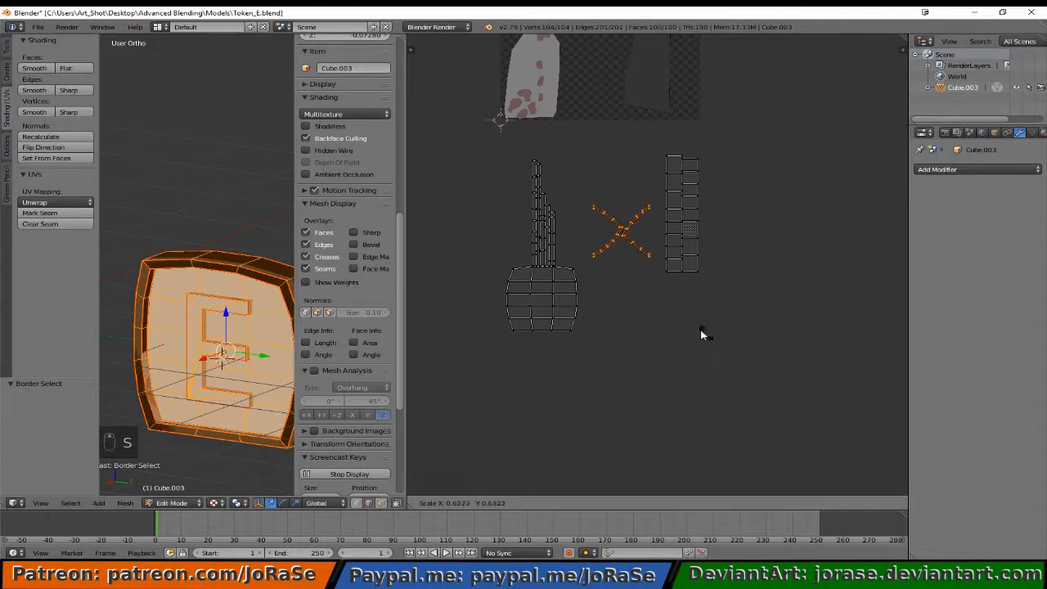
pyautogui.click(682, 297)
pyautogui.press('g')
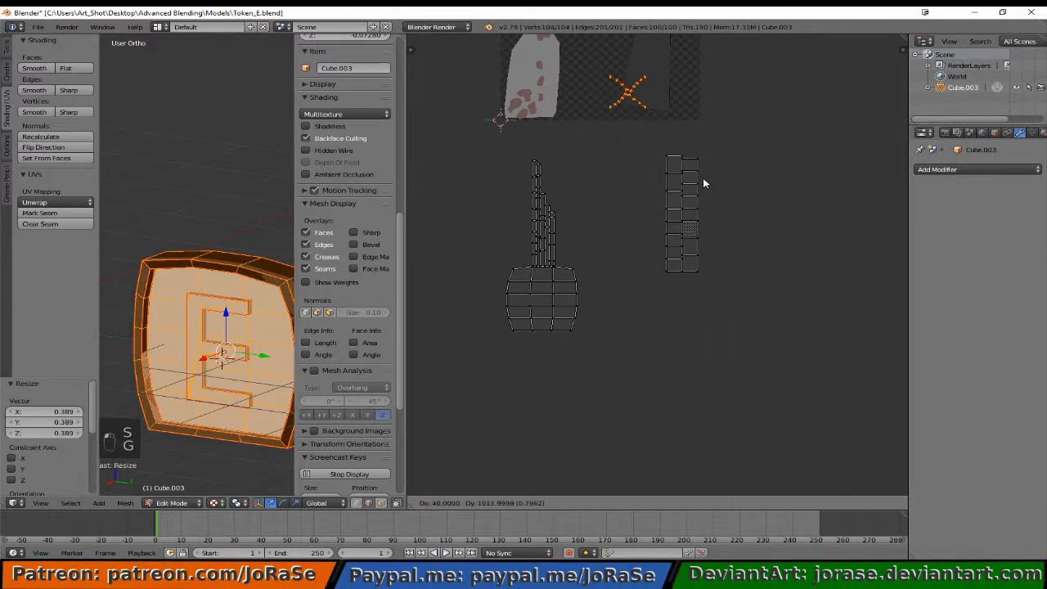
pyautogui.click(720, 172)
pyautogui.moveTo(719, 174); pyautogui.dragTo(720, 311, button='middle')
pyautogui.press('s')
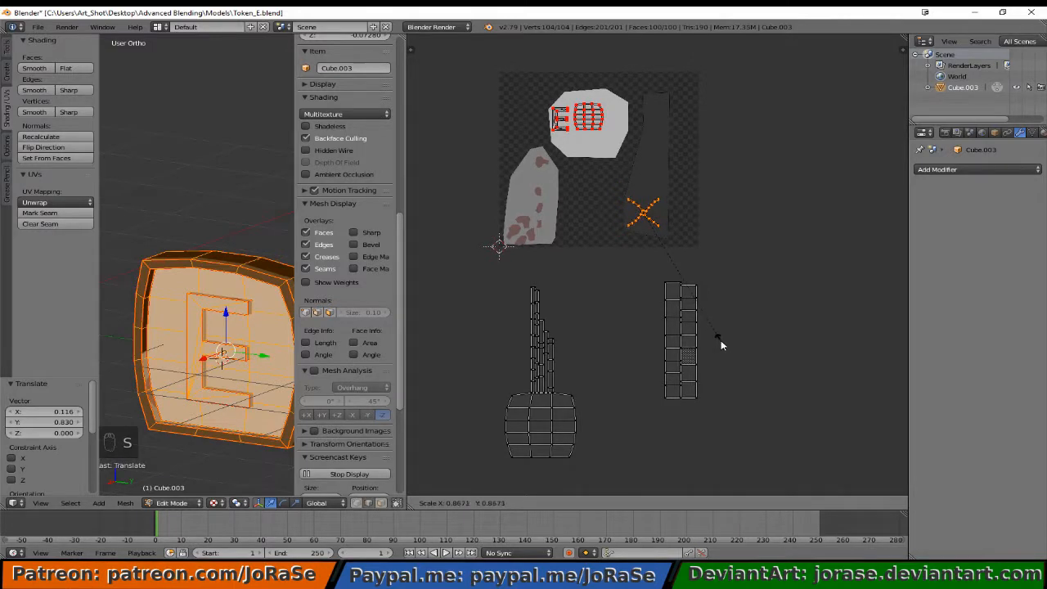
pyautogui.click(717, 333)
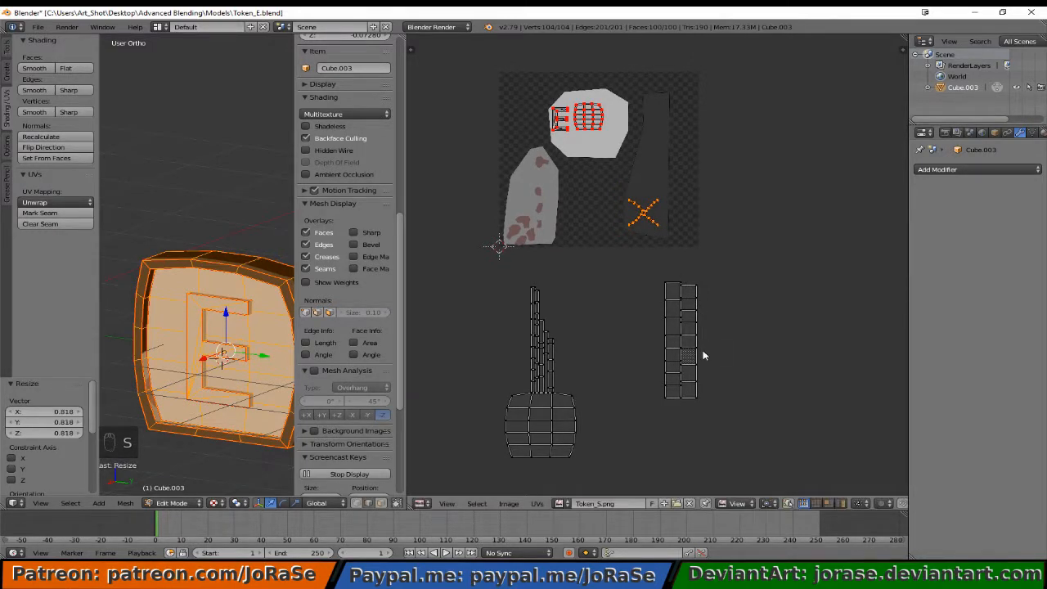
# Box-select the bent strip islands on the dark grey area, pin their UVs and deselect everything.
pyautogui.press('a')
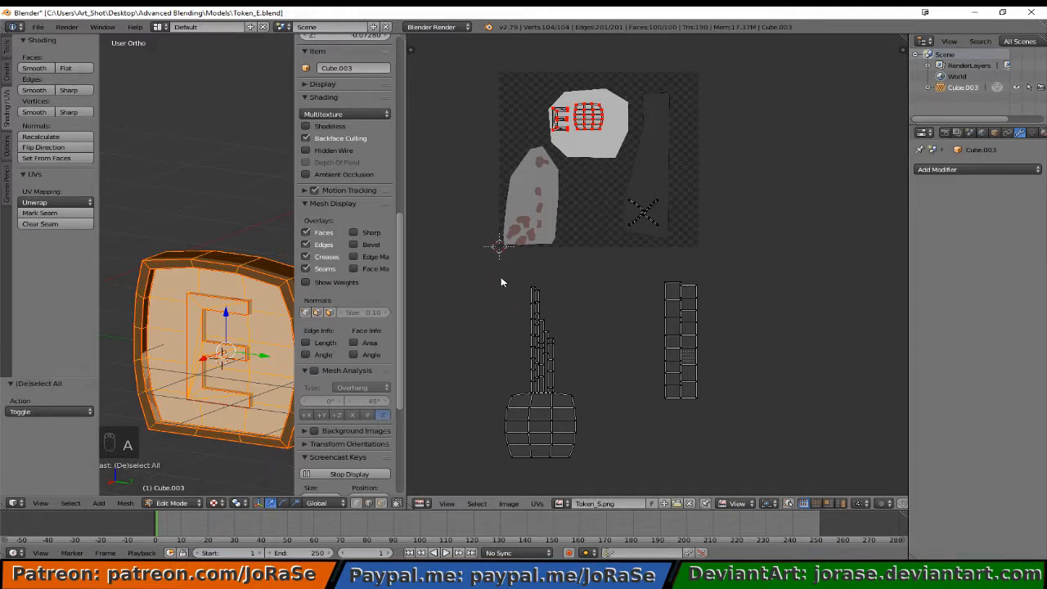
pyautogui.press('b')
pyautogui.moveTo(505, 289); pyautogui.dragTo(505, 290)
pyautogui.press('b')
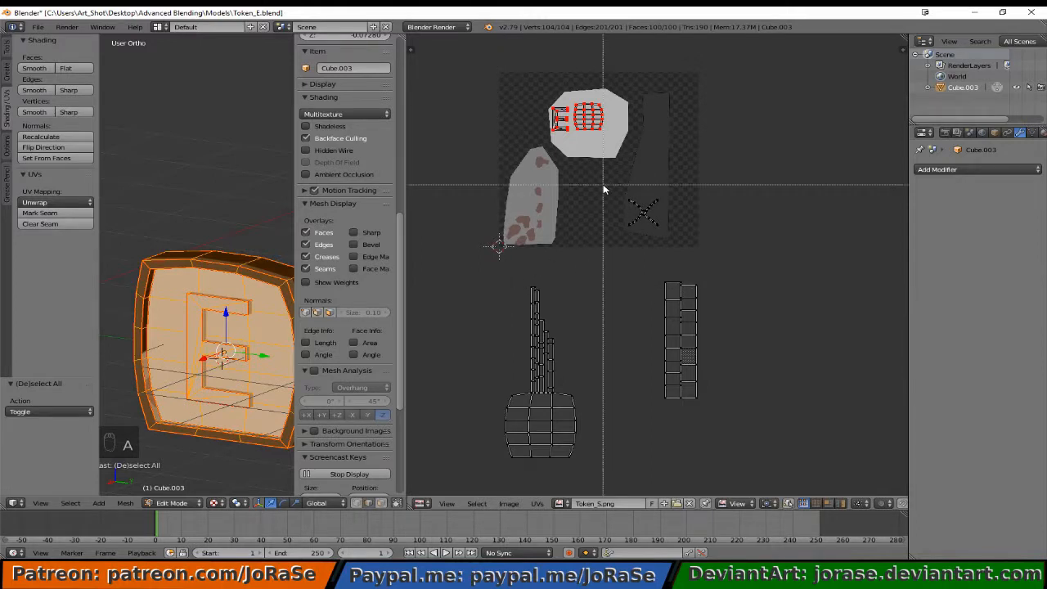
pyautogui.moveTo(603, 186); pyautogui.dragTo(694, 249)
pyautogui.press('p')
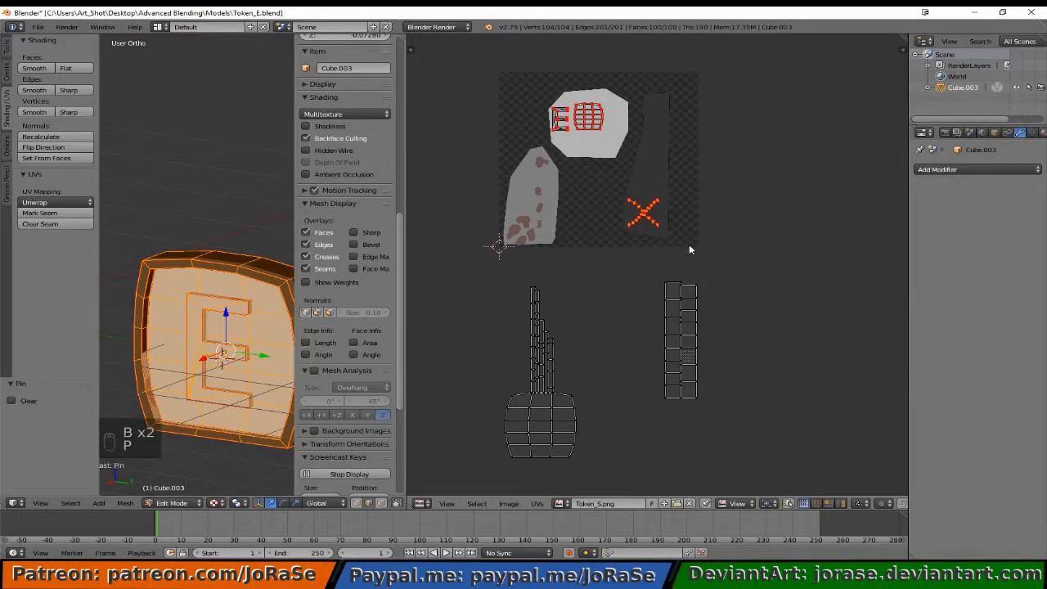
pyautogui.press('a')
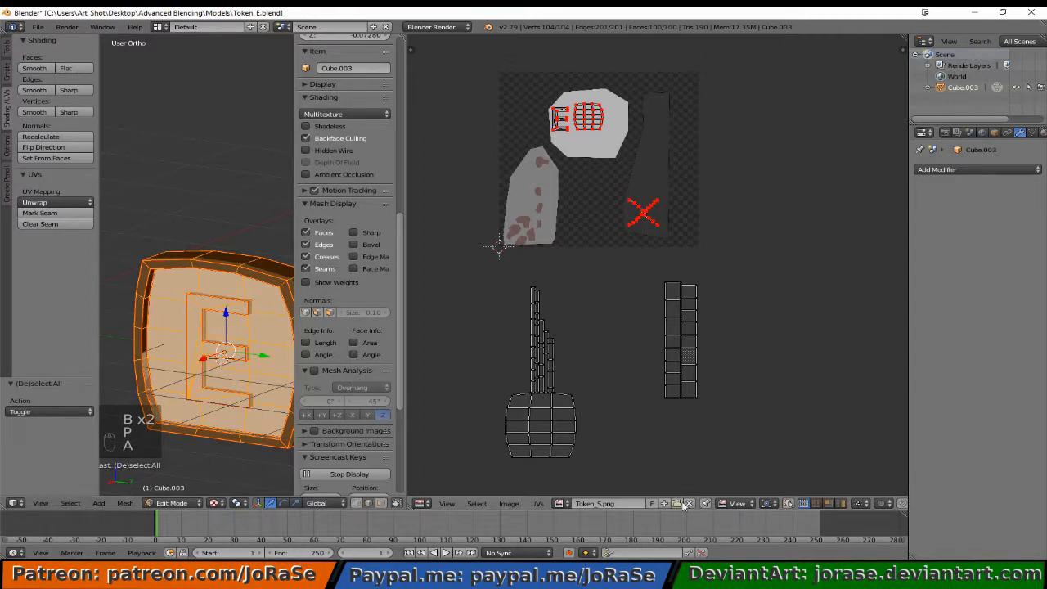
# Turn on UV sync selection and box-select the straight strip islands to check which faces they cover on the token.
pyautogui.click(788, 504)
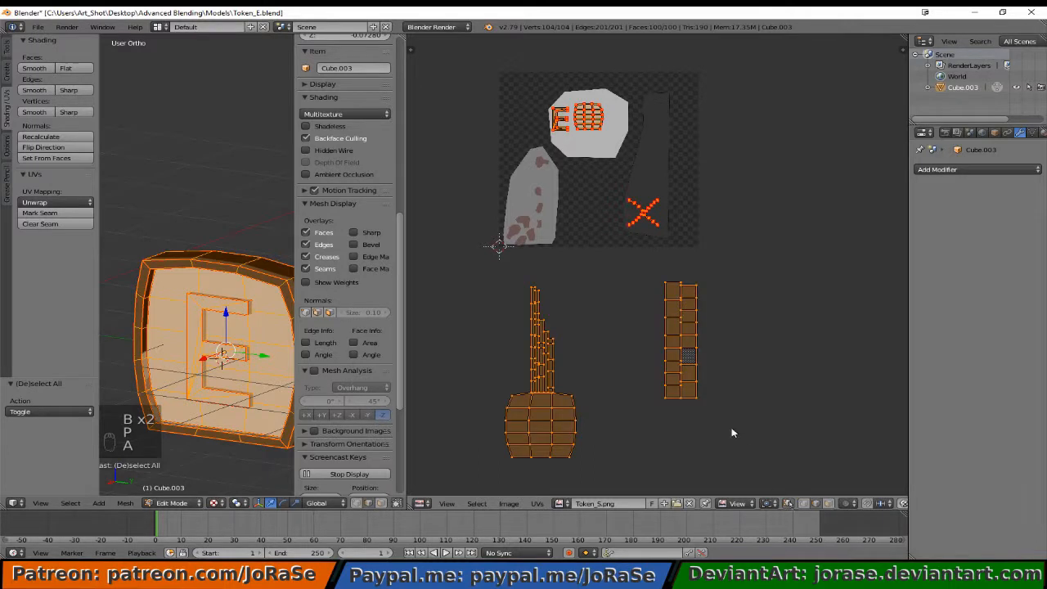
pyautogui.press('a')
pyautogui.press('b')
pyautogui.moveTo(492, 279); pyautogui.dragTo(572, 390)
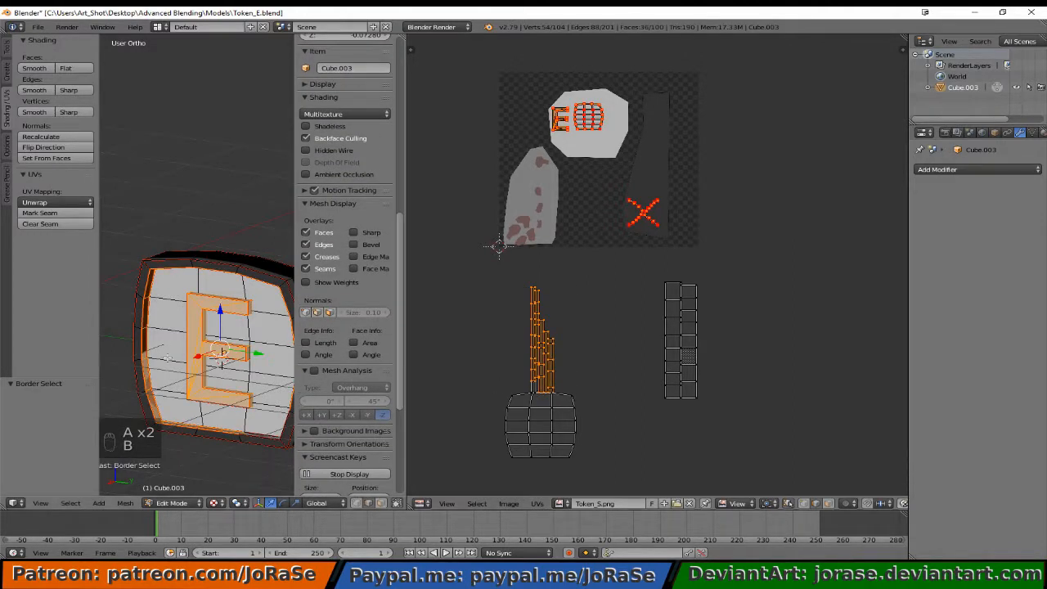
pyautogui.moveTo(197, 393); pyautogui.dragTo(188, 331, button='middle')
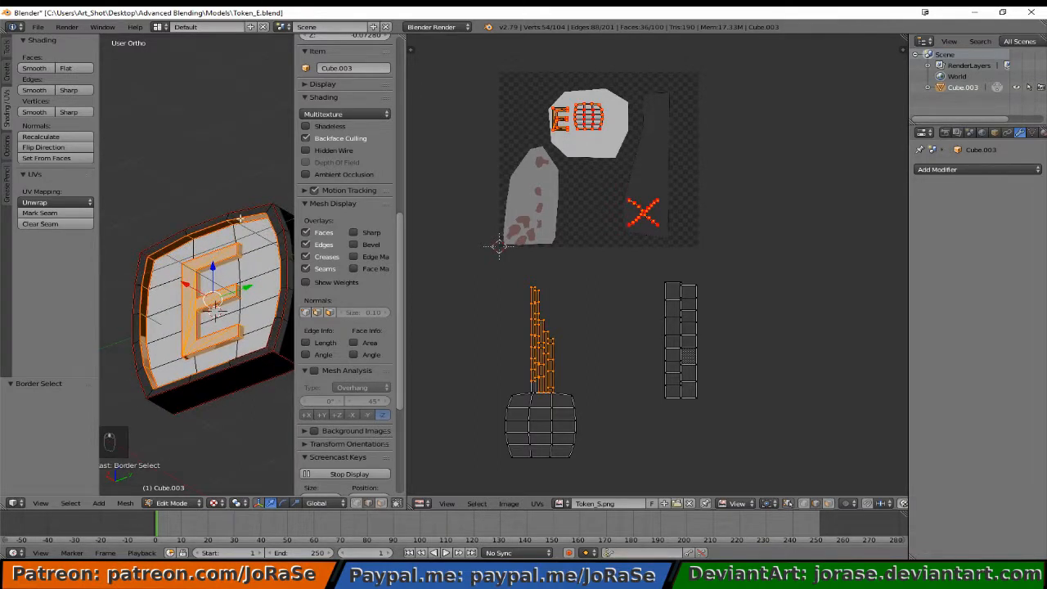
# Clear the selection and select the inner rim's face loop around the token's front panel in face selection mode.
pyautogui.press('a')
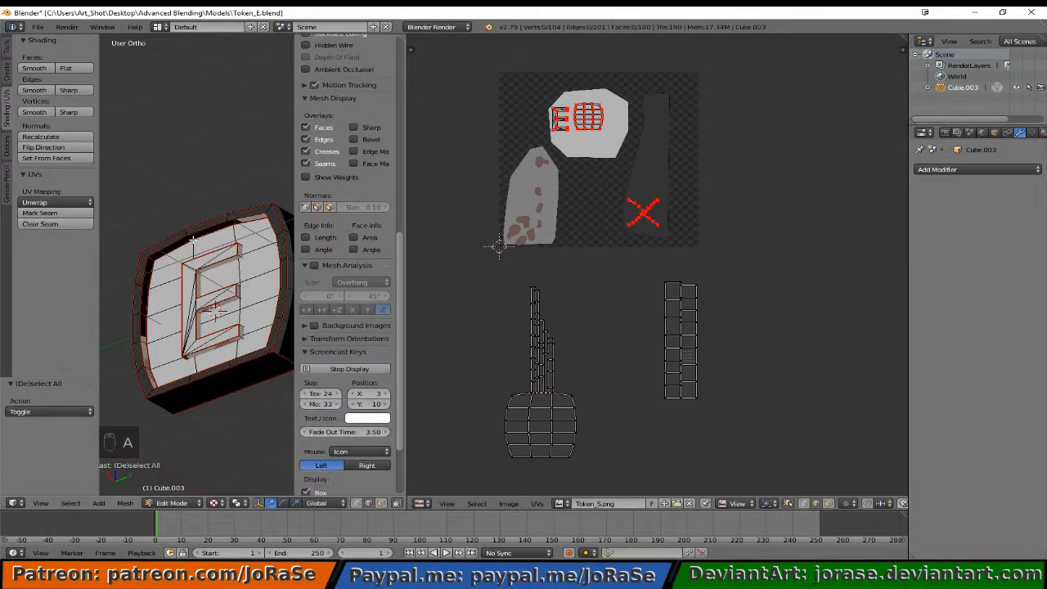
pyautogui.keyDown('alt'); pyautogui.rightClick(190, 238); pyautogui.keyUp('alt')
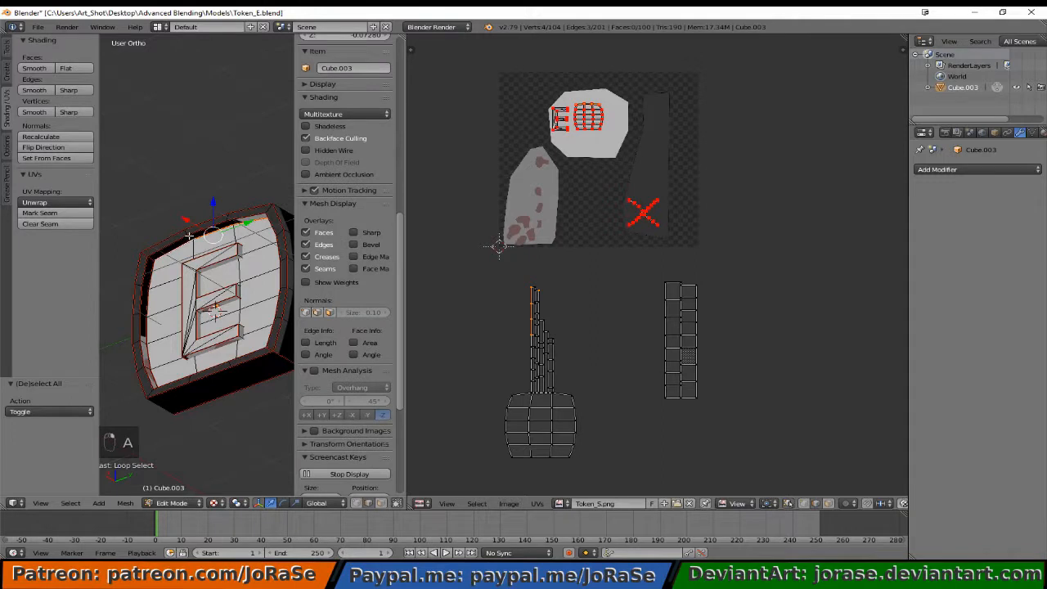
pyautogui.press('a')
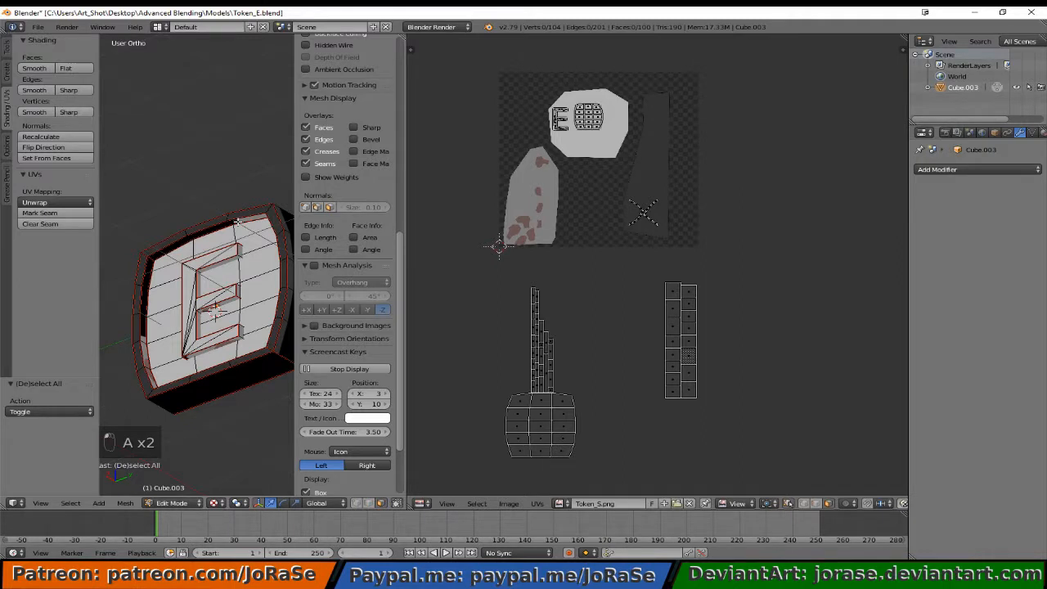
pyautogui.keyDown('alt'); pyautogui.rightClick(237, 222); pyautogui.keyUp('alt')
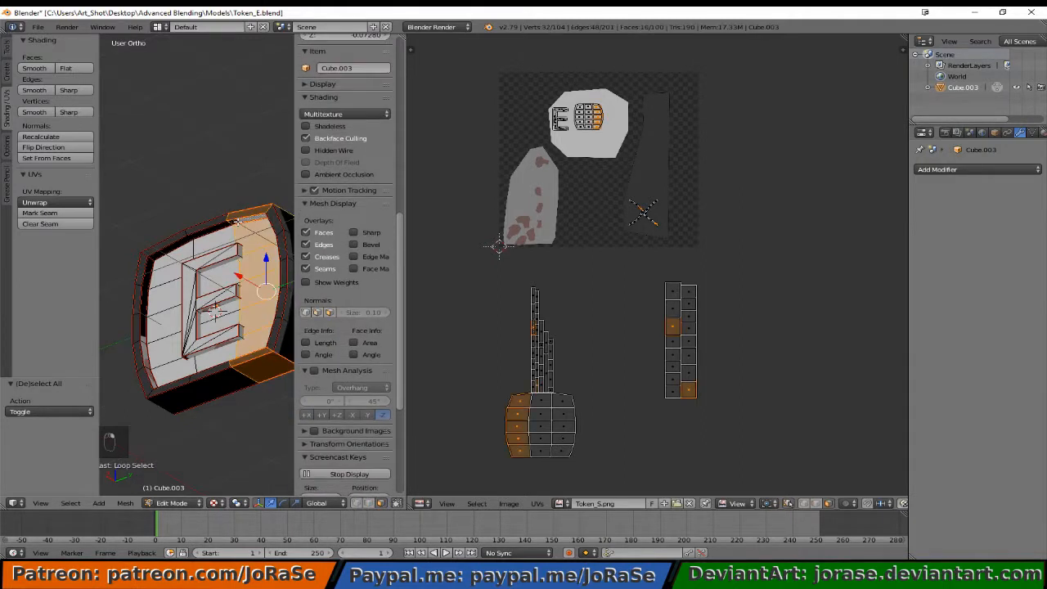
pyautogui.press('a')
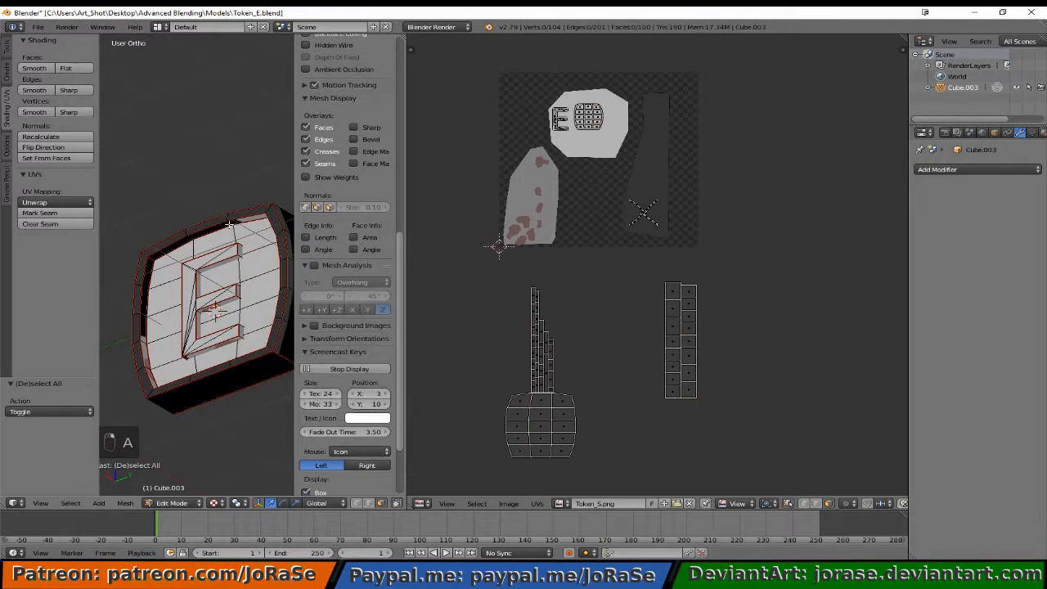
pyautogui.keyDown('alt'); pyautogui.rightClick(229, 222); pyautogui.keyUp('alt')
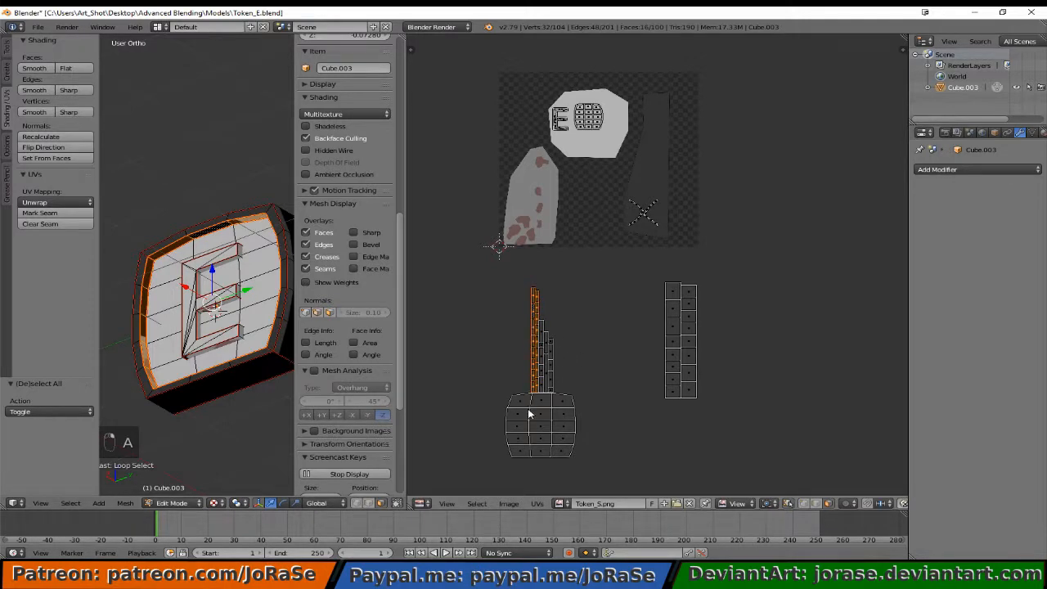
# Move the inner rim's strip islands onto the dark grey texture area and scale them to about 0.71.
pyautogui.press('g')
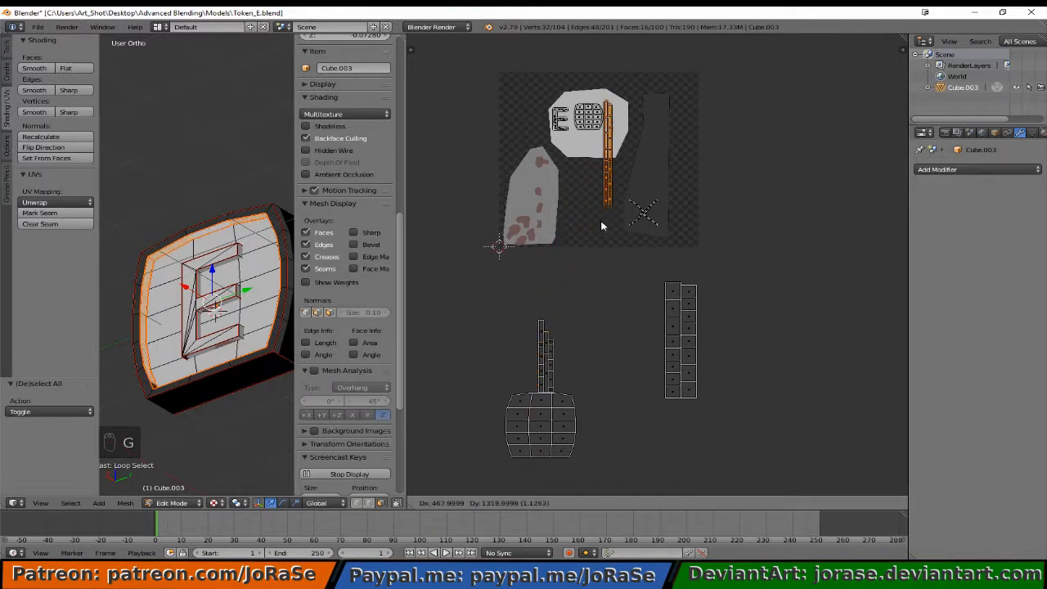
pyautogui.click(648, 225)
pyautogui.press('s')
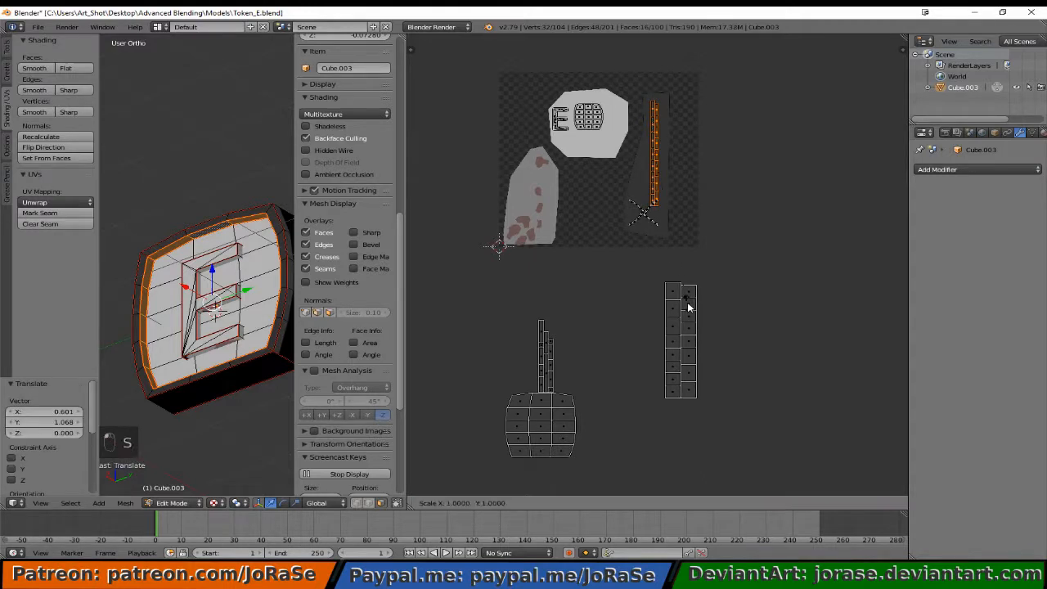
pyautogui.click(681, 260)
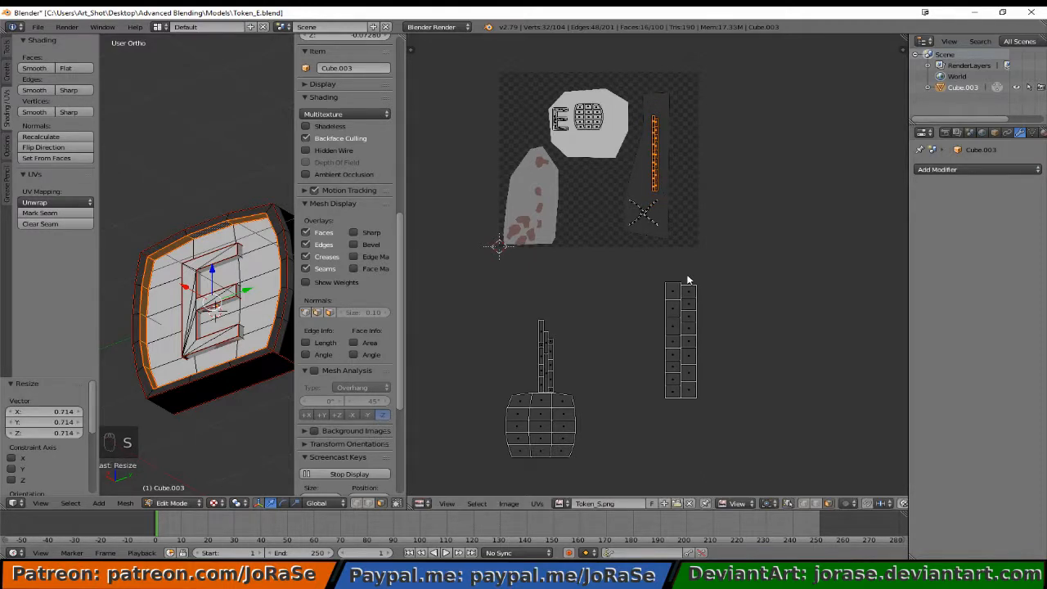
# Deselect the rim strips, box-select the remaining straight strip islands and check their faces along the letter E's sides.
pyautogui.press('a')
pyautogui.press('b')
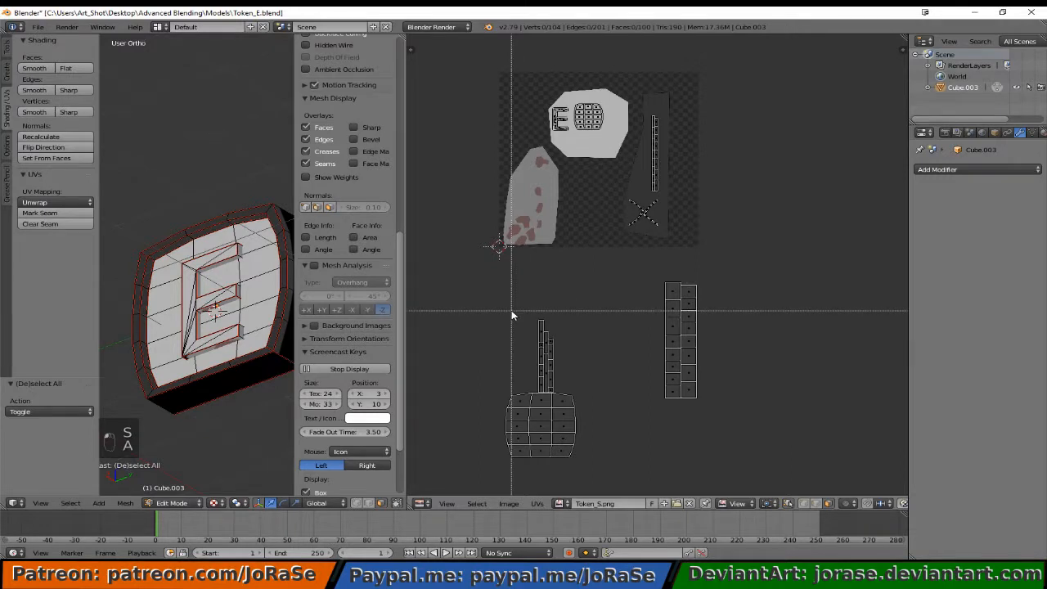
pyautogui.moveTo(511, 309); pyautogui.dragTo(584, 391)
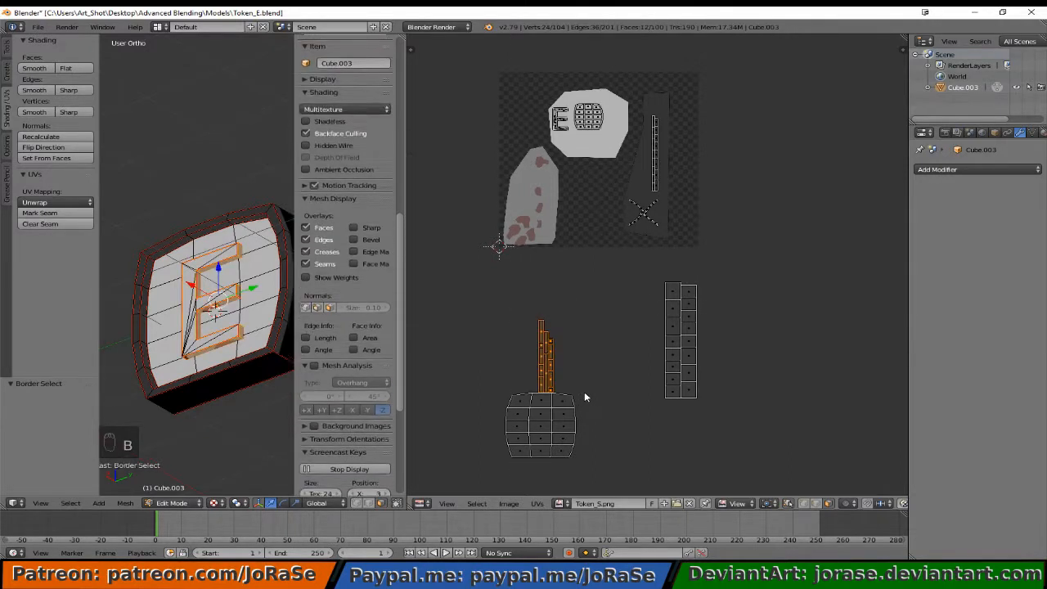
pyautogui.scroll(2, 212, 311)
pyautogui.moveTo(244, 303); pyautogui.dragTo(290, 366, button='middle')
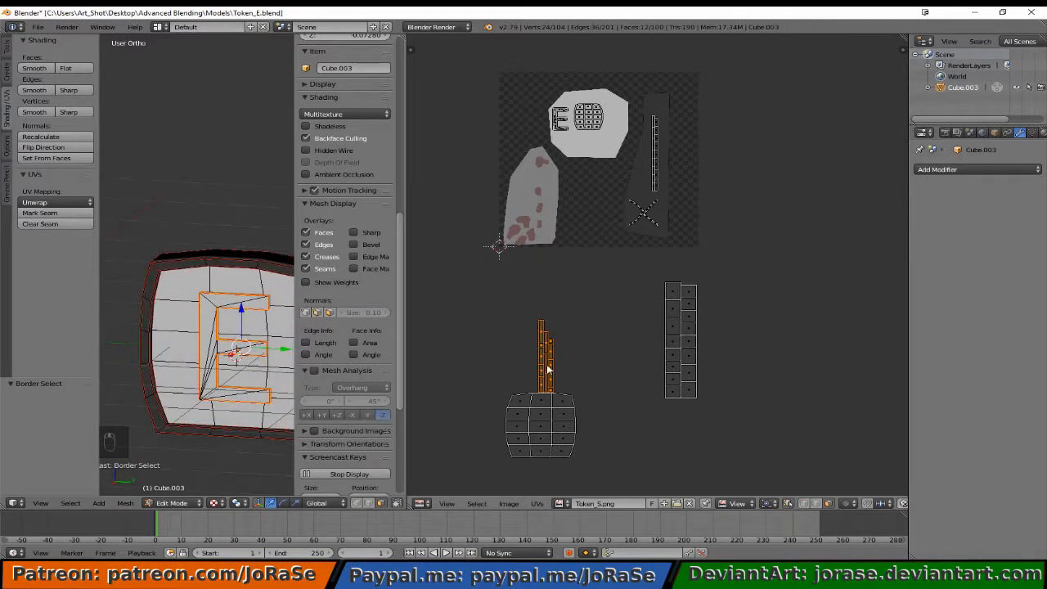
# Move the E's side strips onto the dark grey area, scale them to about 0.63 and place them beside the rim strips.
pyautogui.press('g')
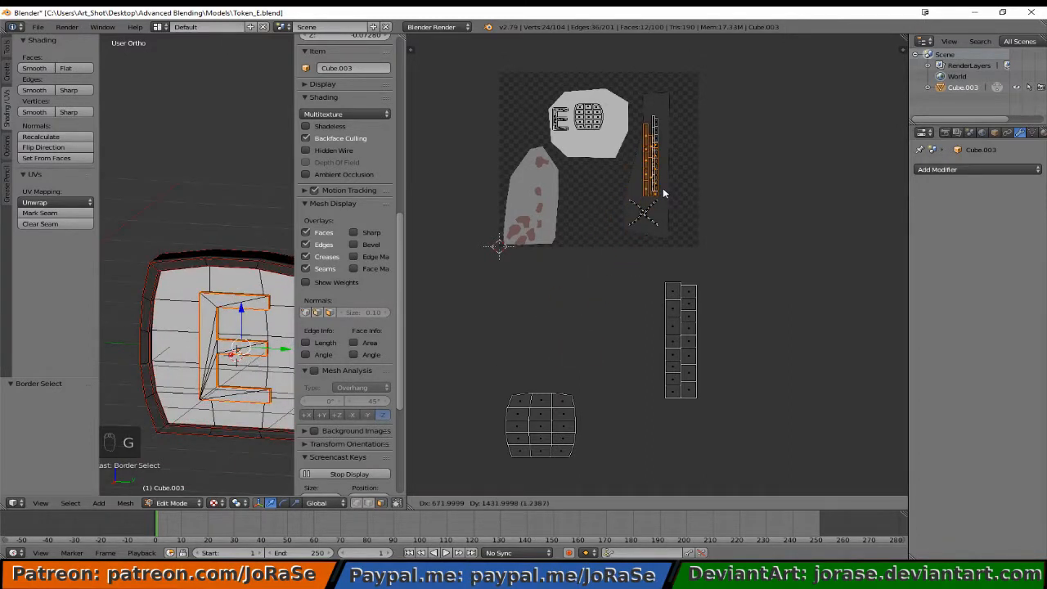
pyautogui.click(666, 186)
pyautogui.press('s')
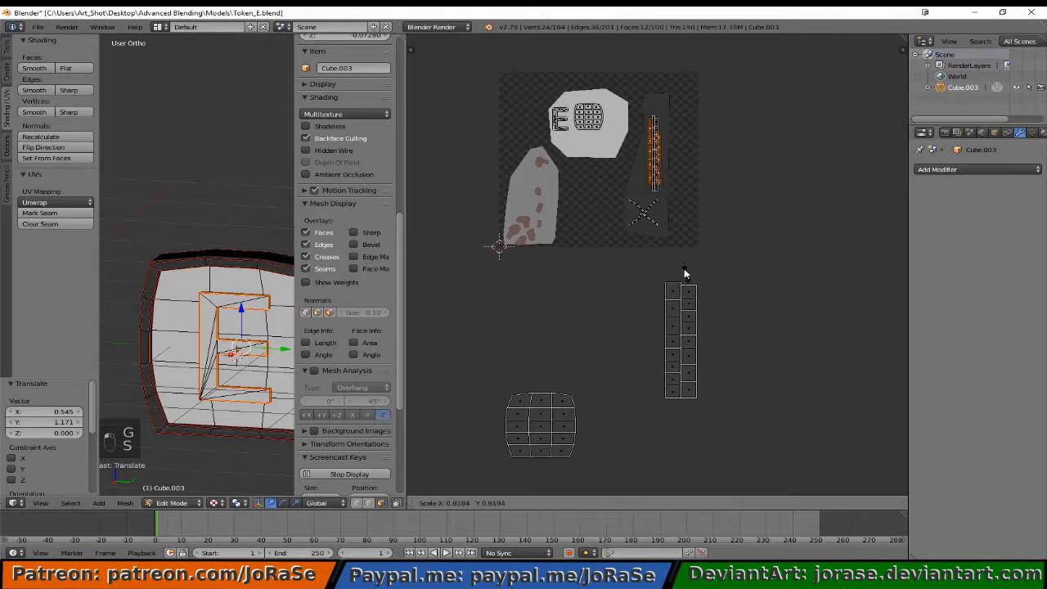
pyautogui.click(673, 233)
pyautogui.press('g')
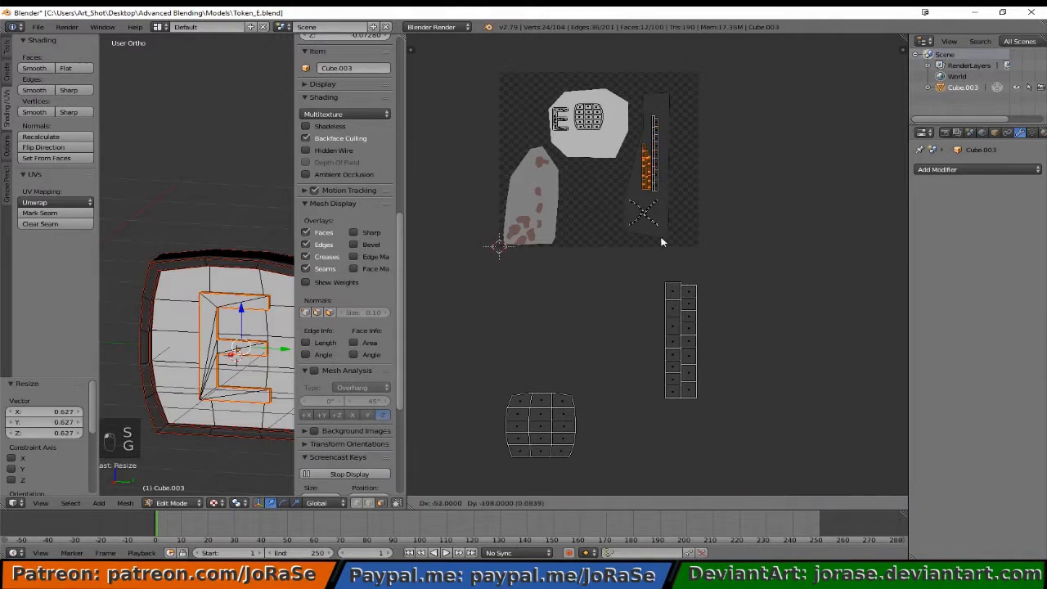
pyautogui.click(664, 243)
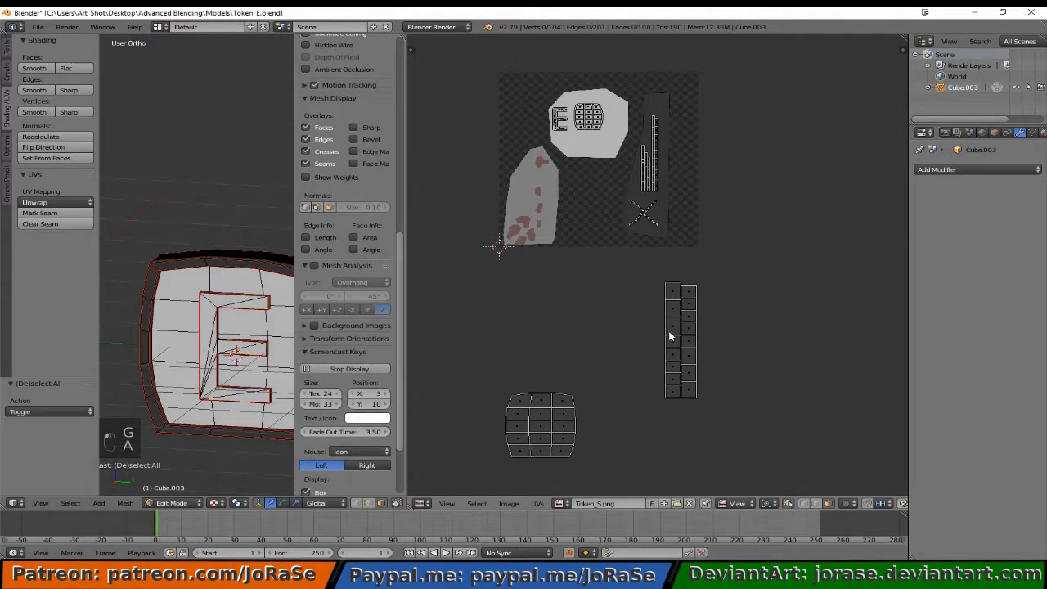
# Turn off UV sync selection, select the entire mesh and box-select the straight strip islands on the dark grey area.
pyautogui.press('a')
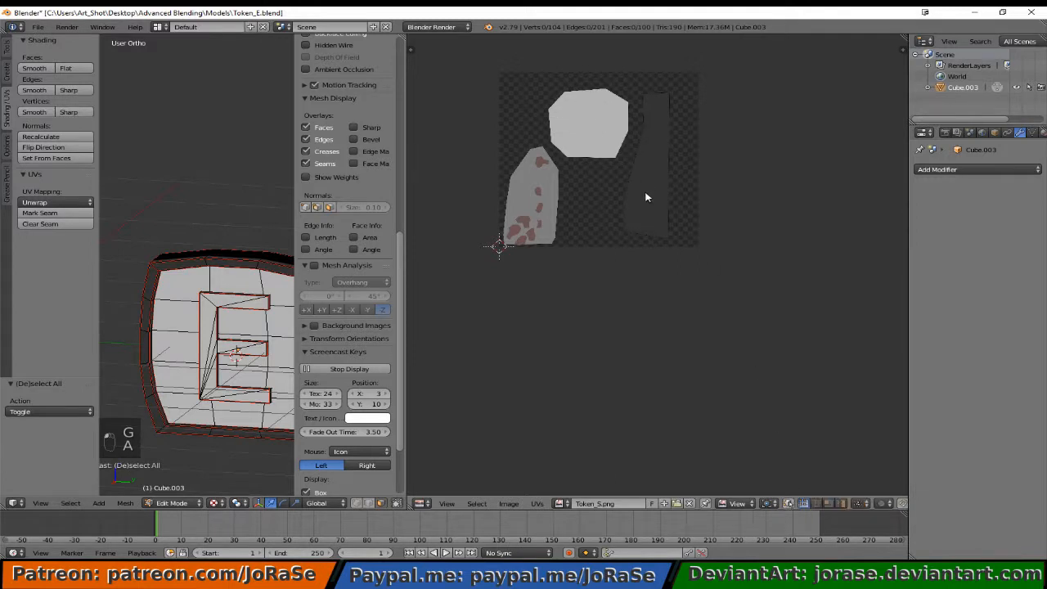
pyautogui.press('a')
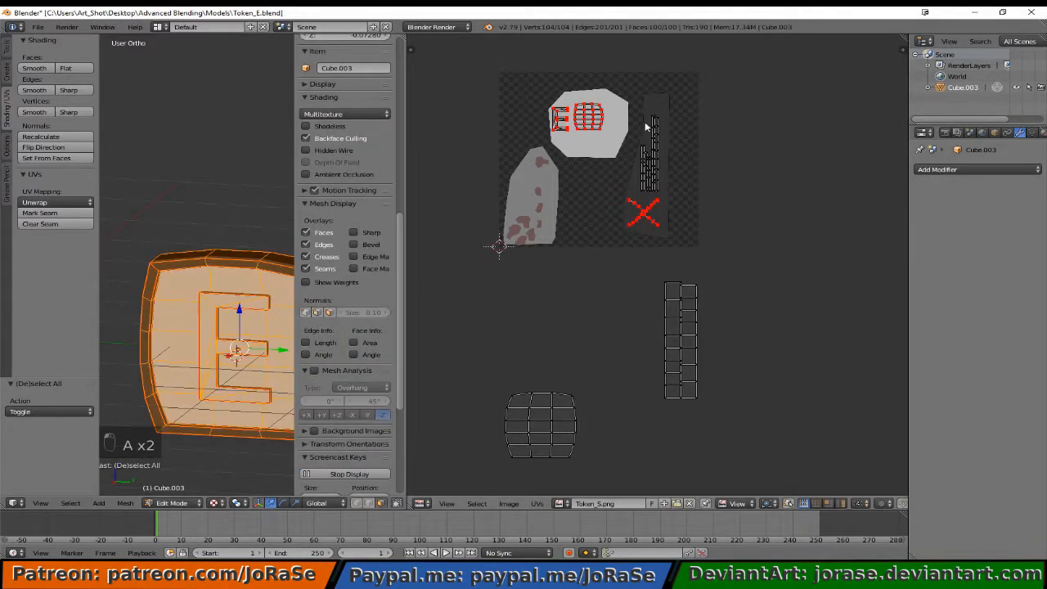
pyautogui.press('b')
pyautogui.moveTo(619, 80); pyautogui.dragTo(702, 201)
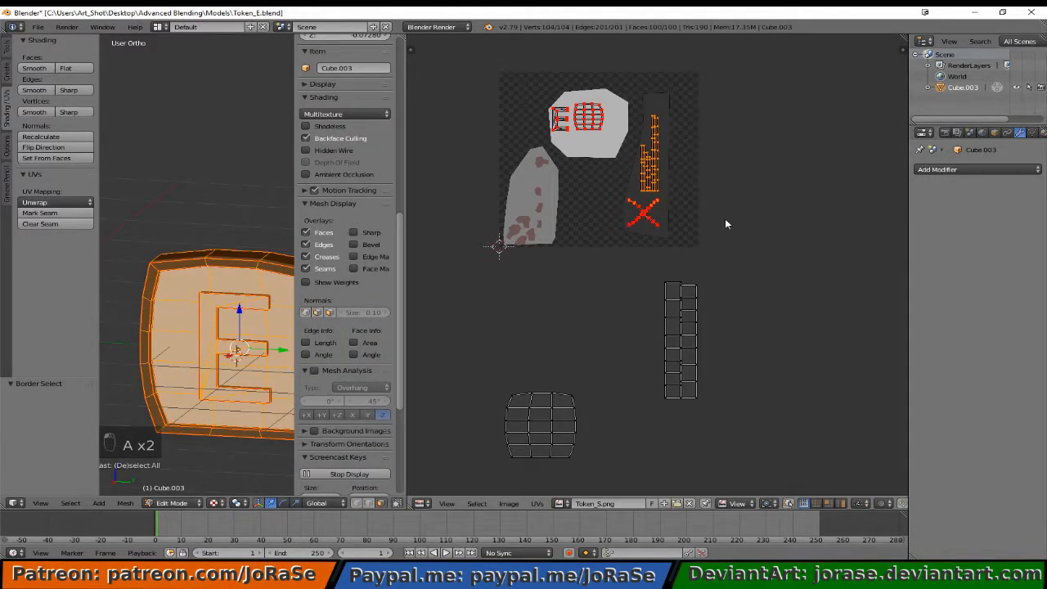
# Pin the strip islands on the dark grey area and box-select only the token's large back-face island.
pyautogui.press('p')
pyautogui.press('a')
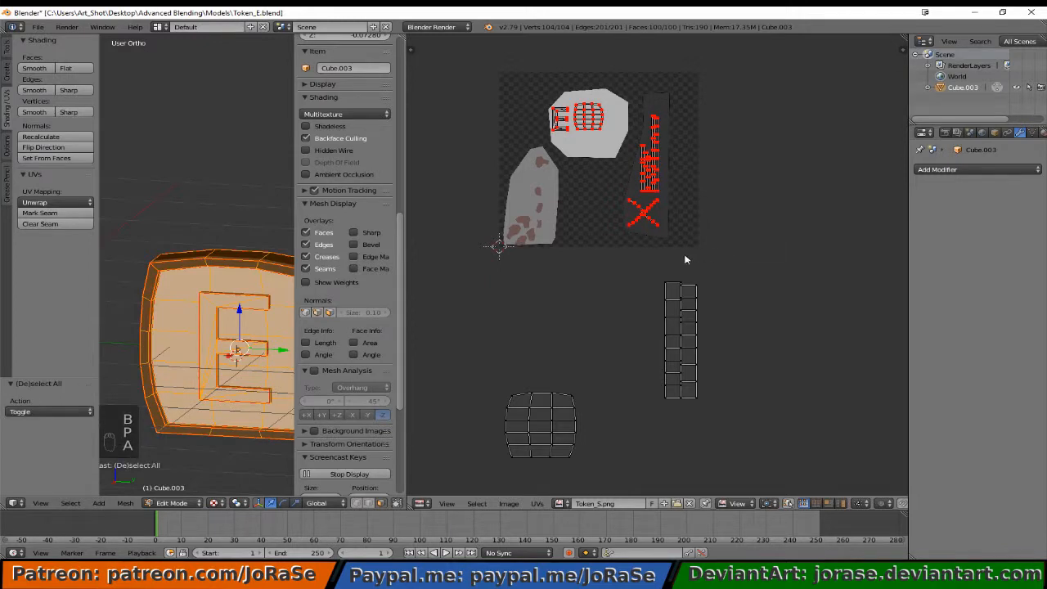
pyautogui.press('b')
pyautogui.moveTo(485, 351); pyautogui.dragTo(602, 464)
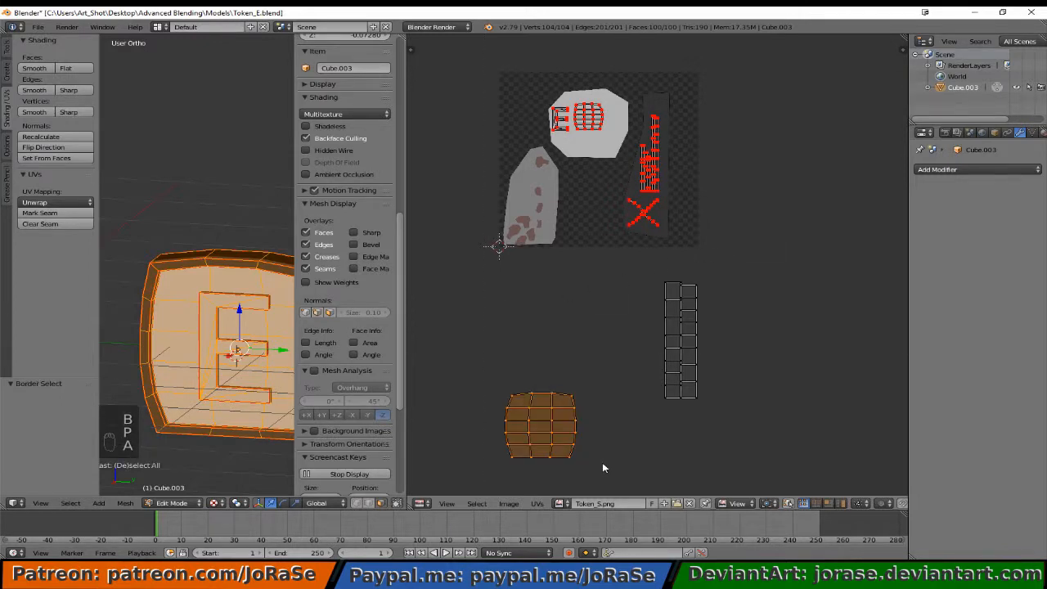
# Move the back-face island onto the spotted grey texture area and scale it to about 0.295.
pyautogui.press('g')
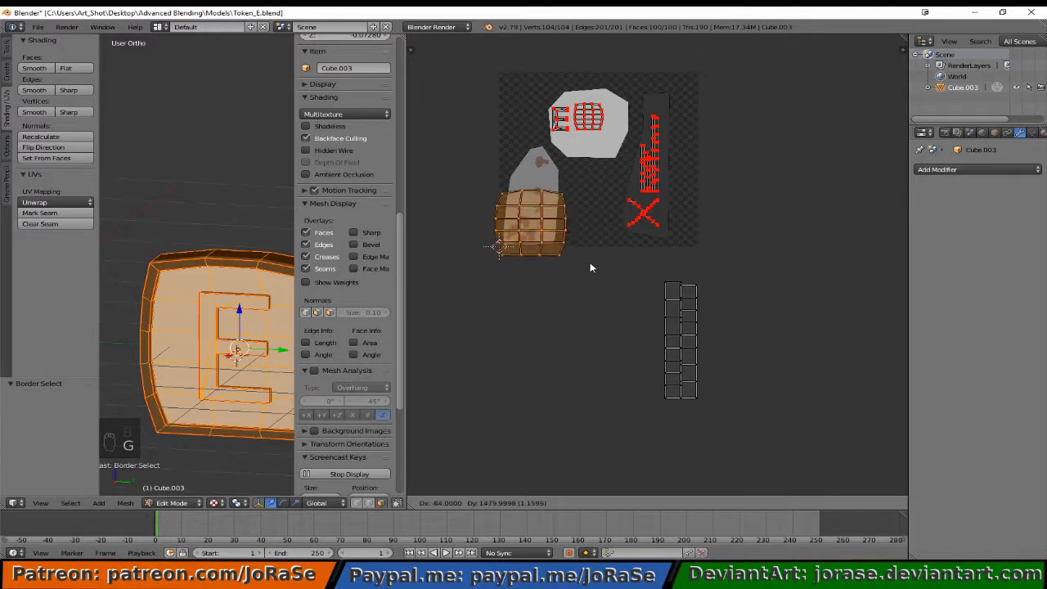
pyautogui.click(584, 271)
pyautogui.moveTo(221, 321); pyautogui.dragTo(168, 350, button='middle')
pyautogui.press('s')
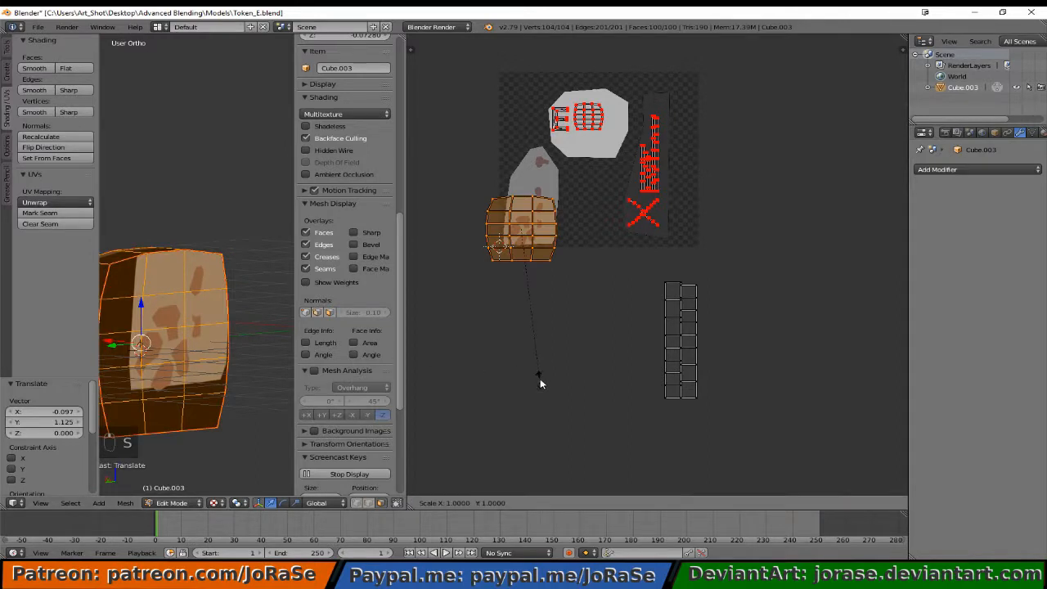
pyautogui.click(525, 271)
pyautogui.scroll(4, 528, 283)
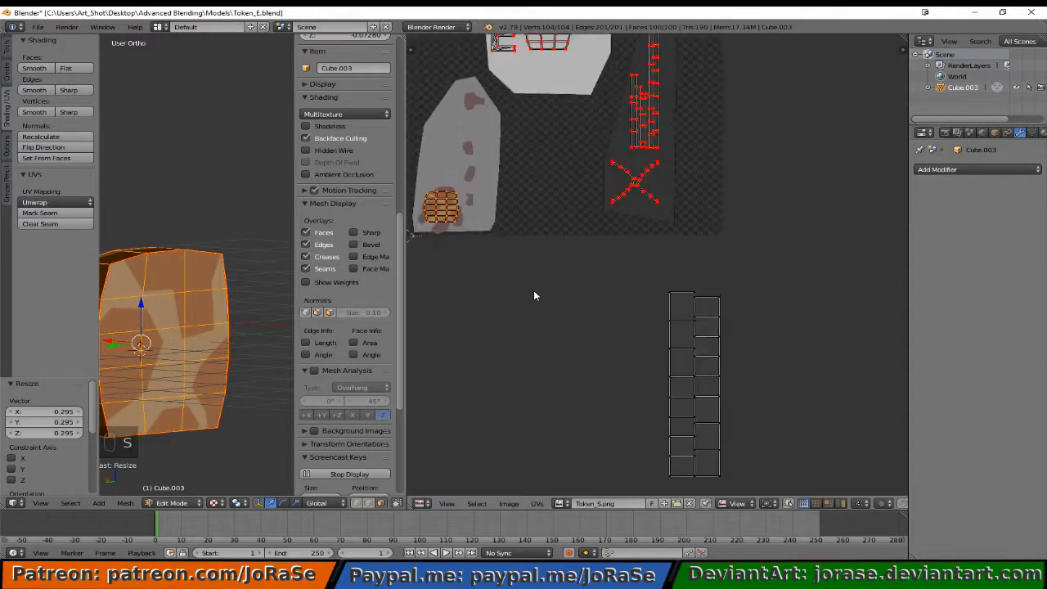
# Shift the back-face island by about -0.004 and -0.014 over the brown spots, check the token's back, and pin the island.
pyautogui.moveTo(480, 282); pyautogui.dragTo(708, 374, button='middle')
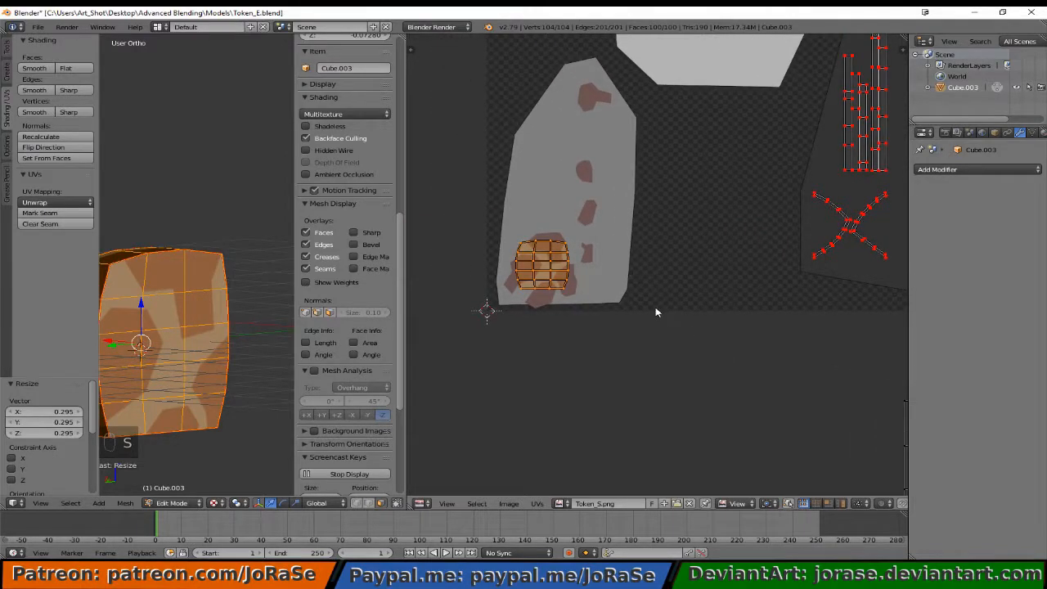
pyautogui.press('g')
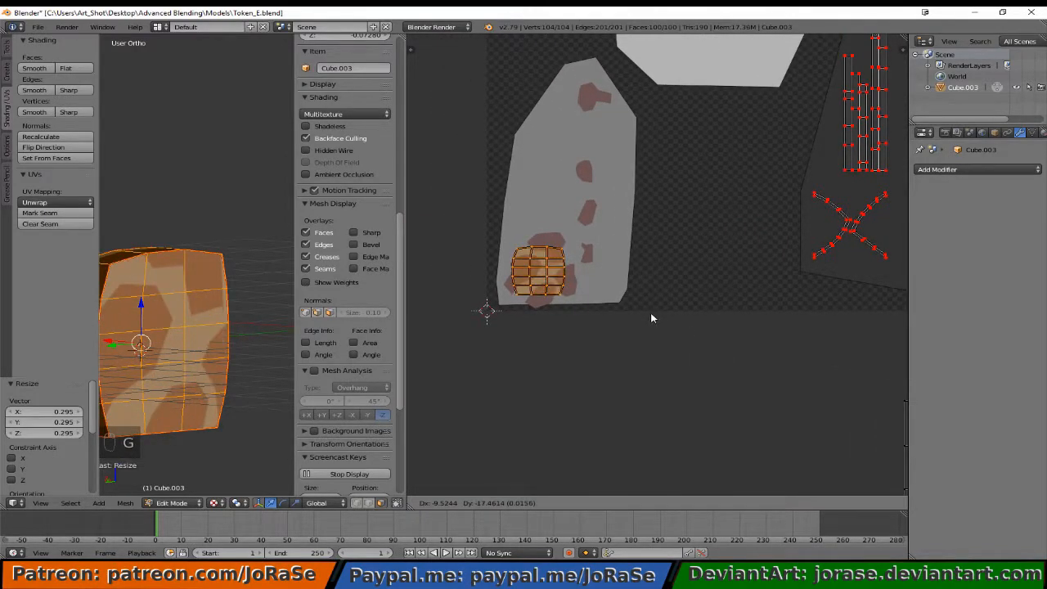
pyautogui.click(654, 318)
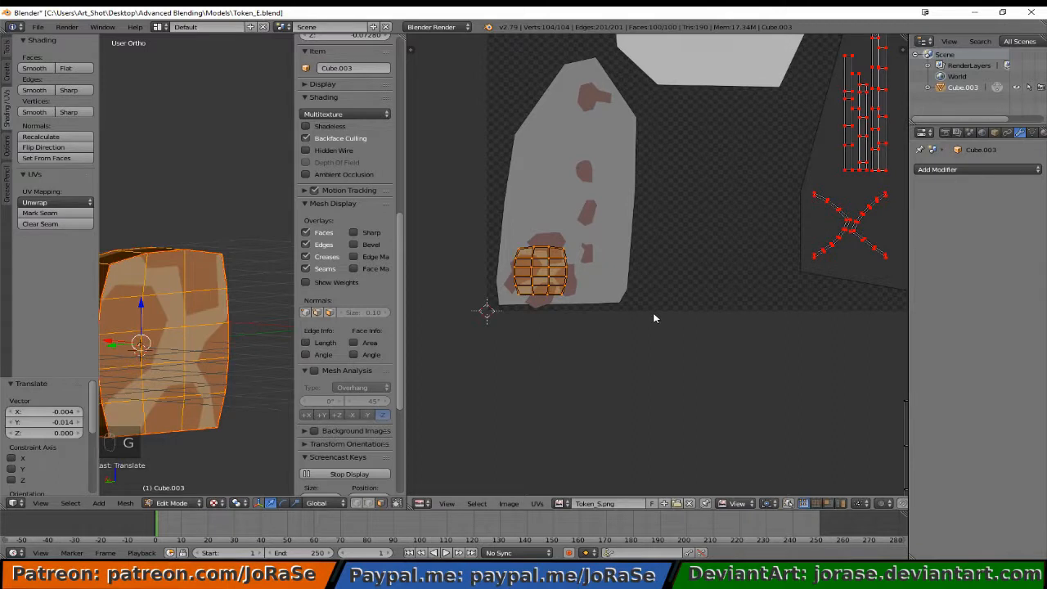
pyautogui.scroll(2, 653, 319)
pyautogui.scroll(3, 522, 302)
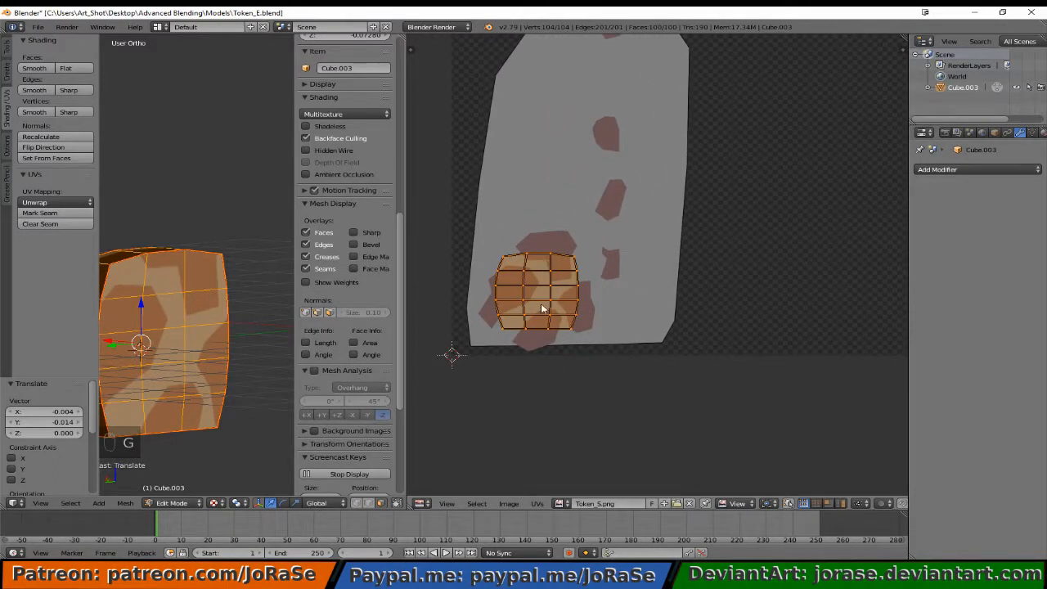
pyautogui.moveTo(278, 304); pyautogui.dragTo(190, 315, button='middle')
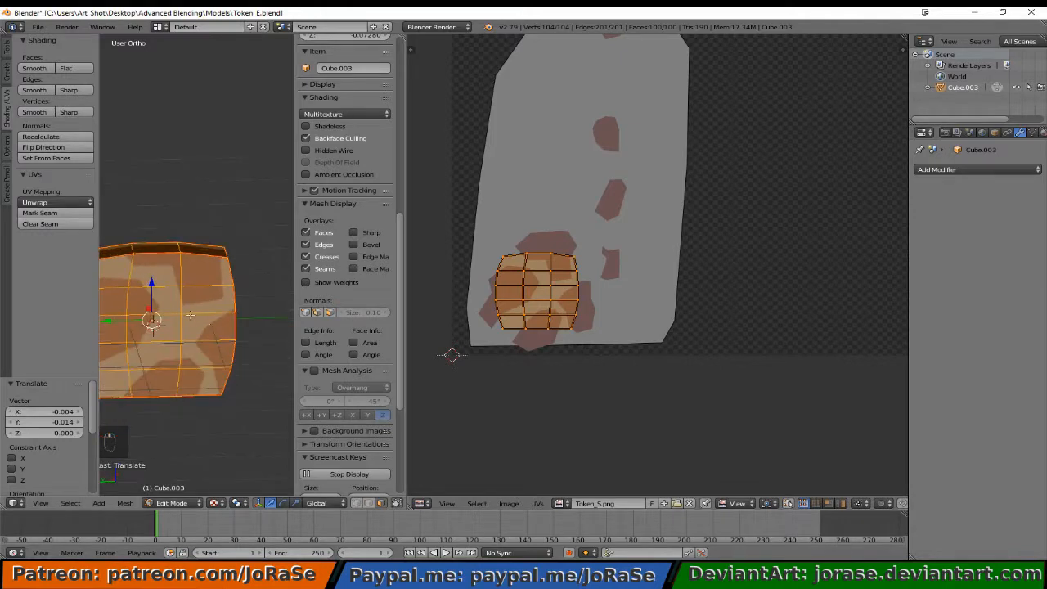
pyautogui.keyDown('shift'); pyautogui.moveTo(160, 347); pyautogui.dragTo(204, 356, button='middle'); pyautogui.keyUp('shift')
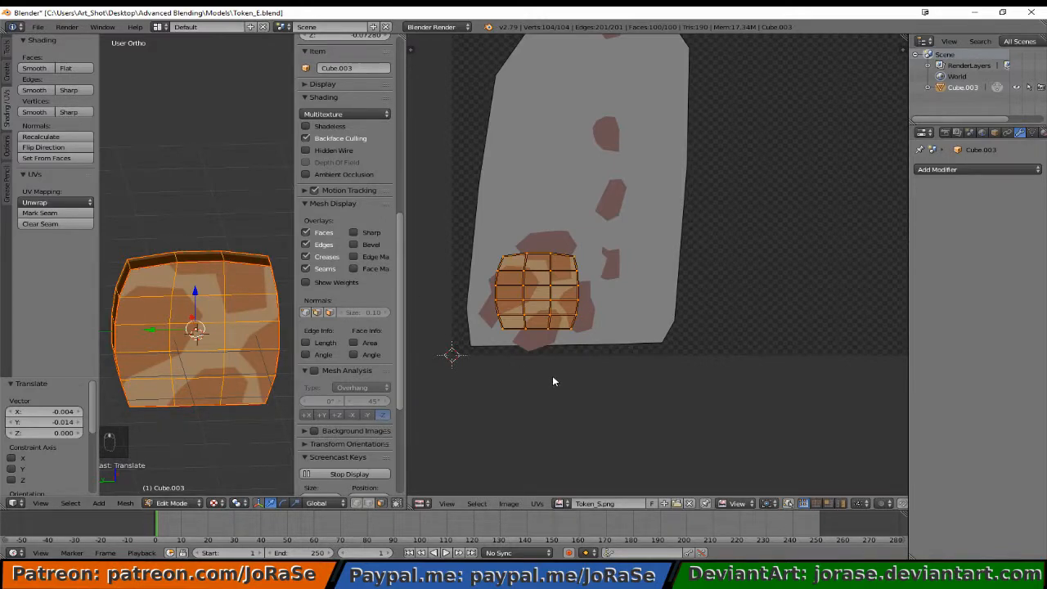
pyautogui.press('p')
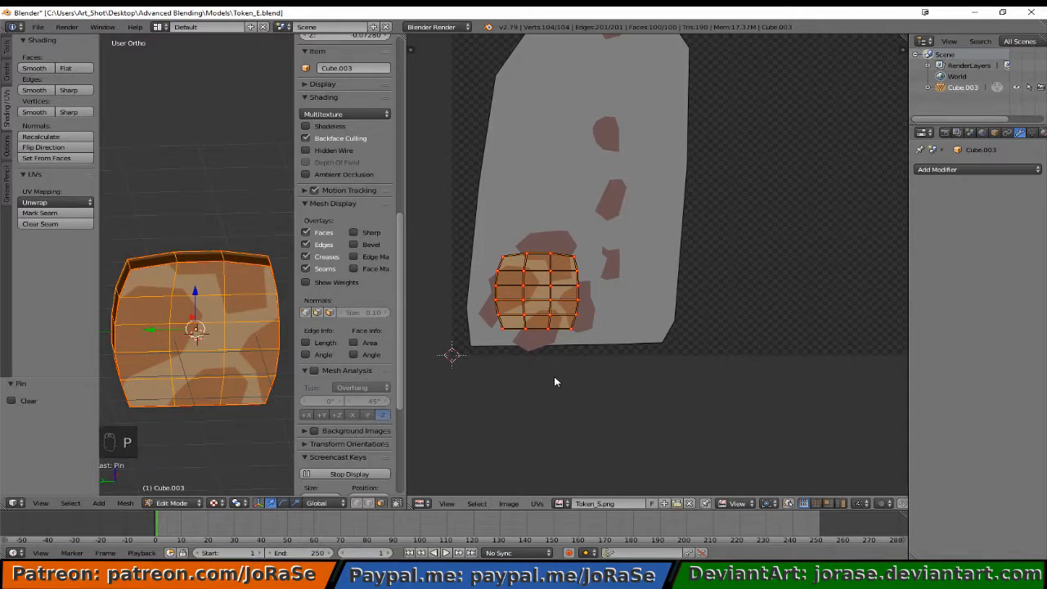
pyautogui.press('a')
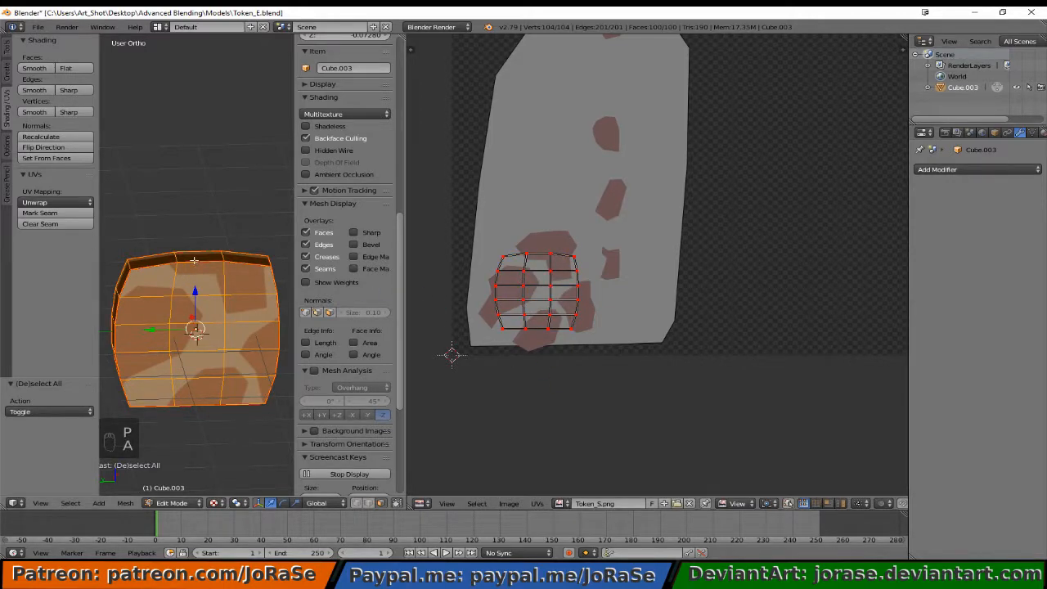
# Isolate the token's top faces on the mesh, box-select their three-face rim strip in the UV layout, and reselect the entire mesh.
pyautogui.press('a')
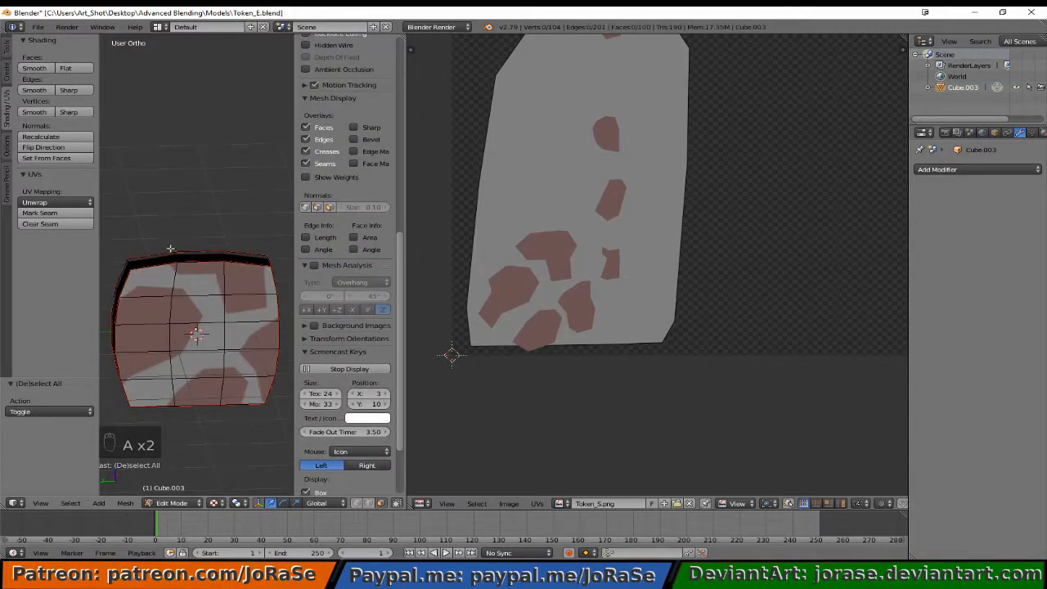
pyautogui.press('b')
pyautogui.moveTo(160, 230); pyautogui.dragTo(238, 273)
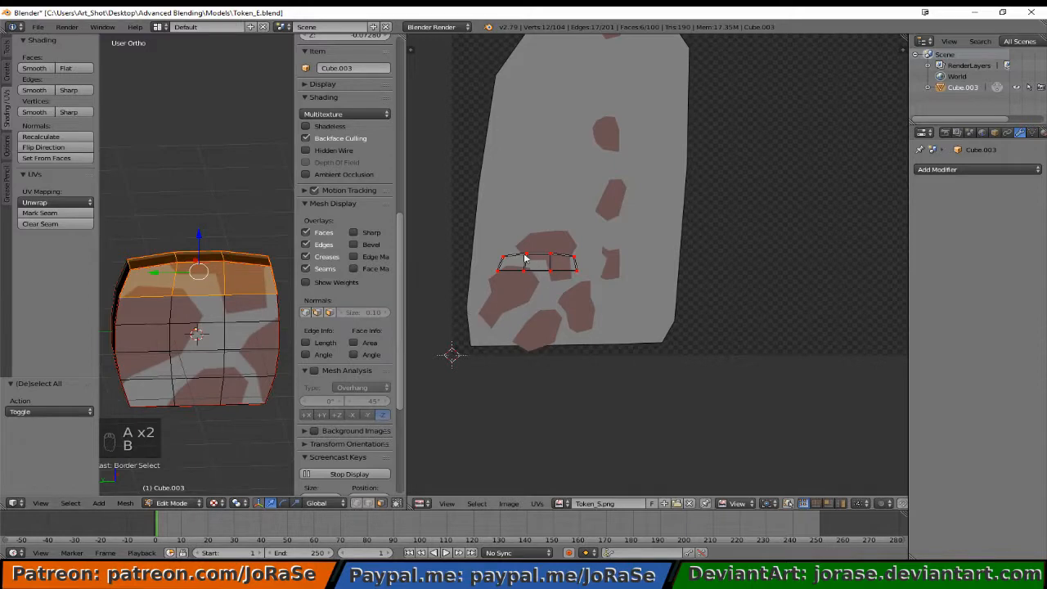
pyautogui.scroll(-5, 600, 353)
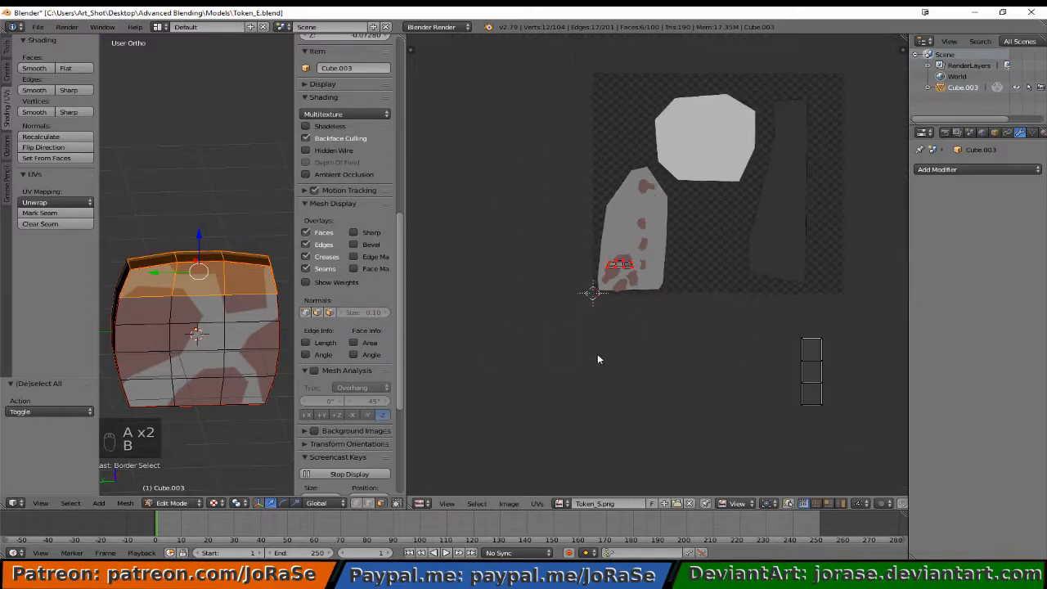
pyautogui.moveTo(800, 330); pyautogui.dragTo(846, 436)
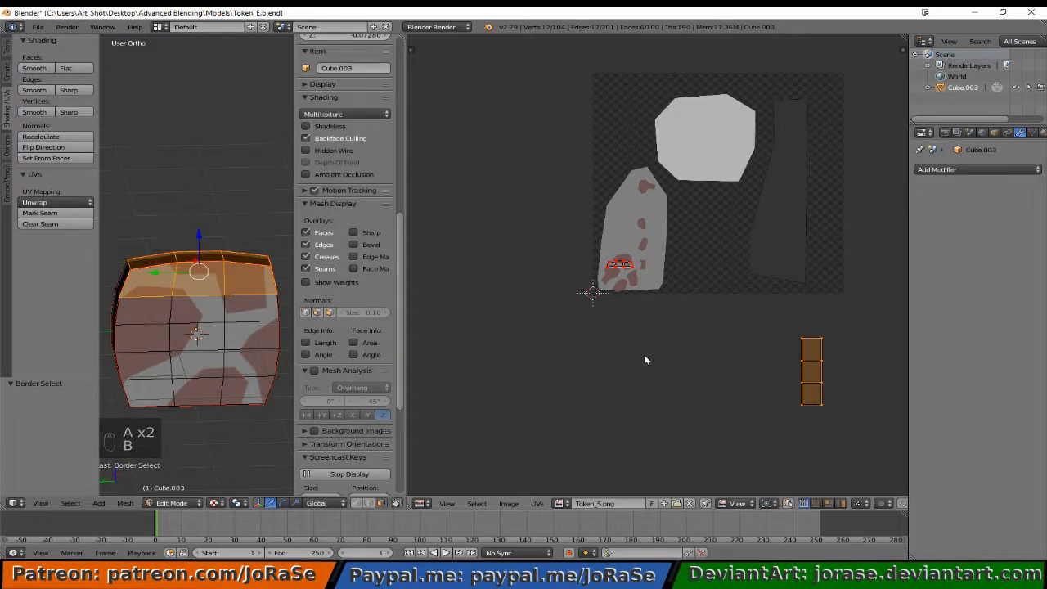
pyautogui.press('a')
pyautogui.press('a')
pyautogui.press('a')
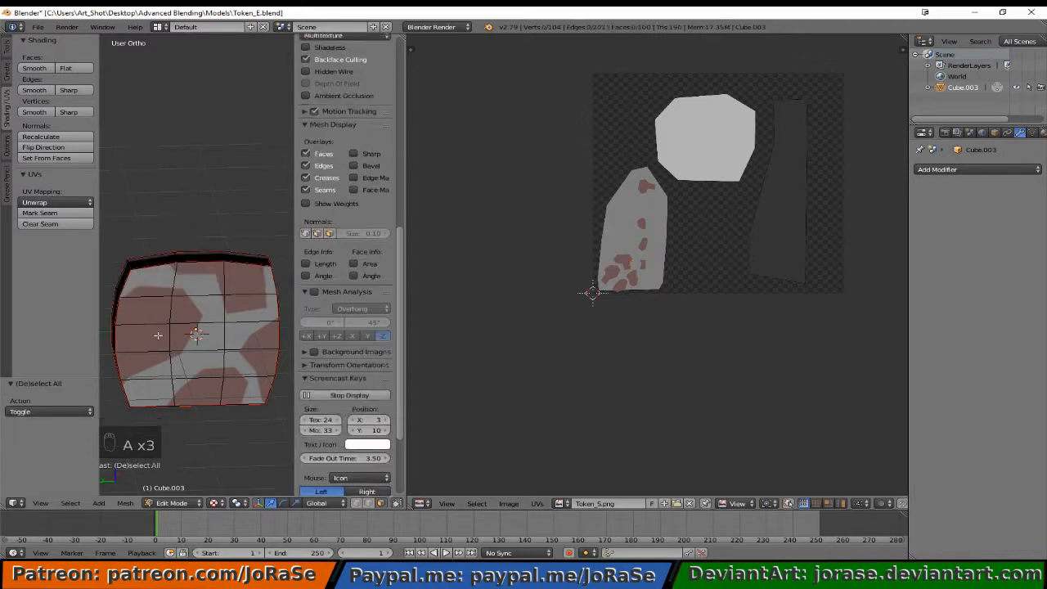
pyautogui.press('a')
pyautogui.press('a')
pyautogui.scroll(5, 816, 399)
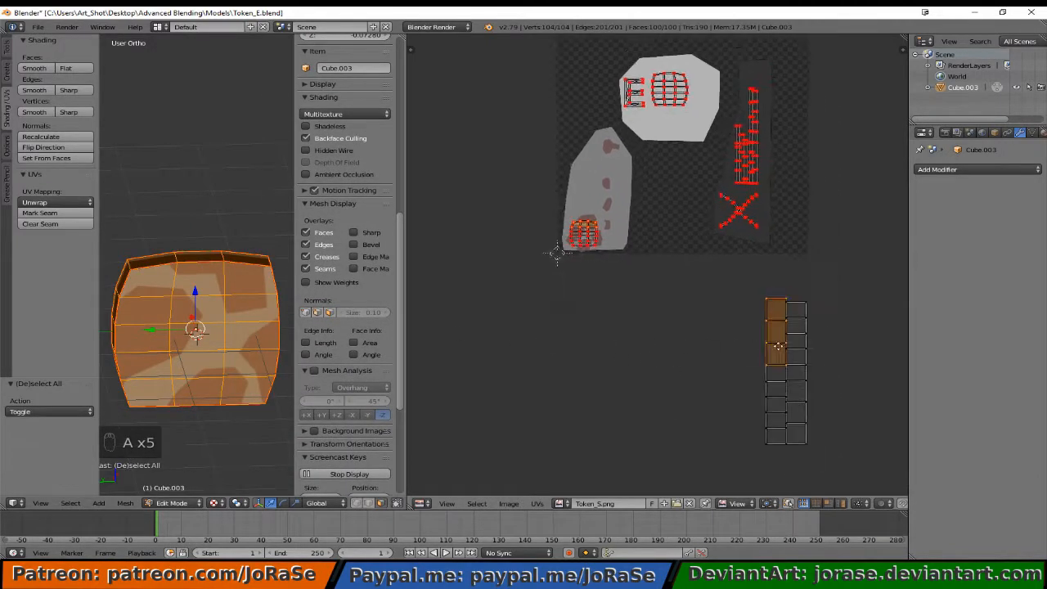
# Extend the UV selection down the outer-rim strip with border selections, keeping the adjacent strip unselected.
pyautogui.moveTo(688, 295); pyautogui.dragTo(632, 215, button='middle')
pyautogui.press('b')
pyautogui.moveTo(612, 199); pyautogui.dragTo(677, 415)
pyautogui.press('b')
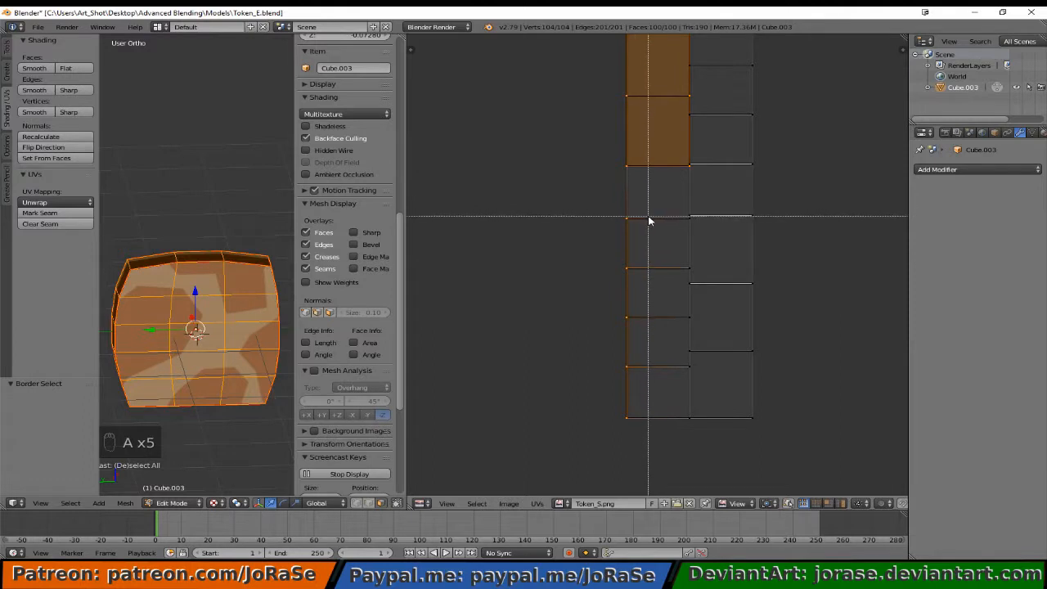
pyautogui.moveTo(649, 217); pyautogui.dragTo(692, 233)
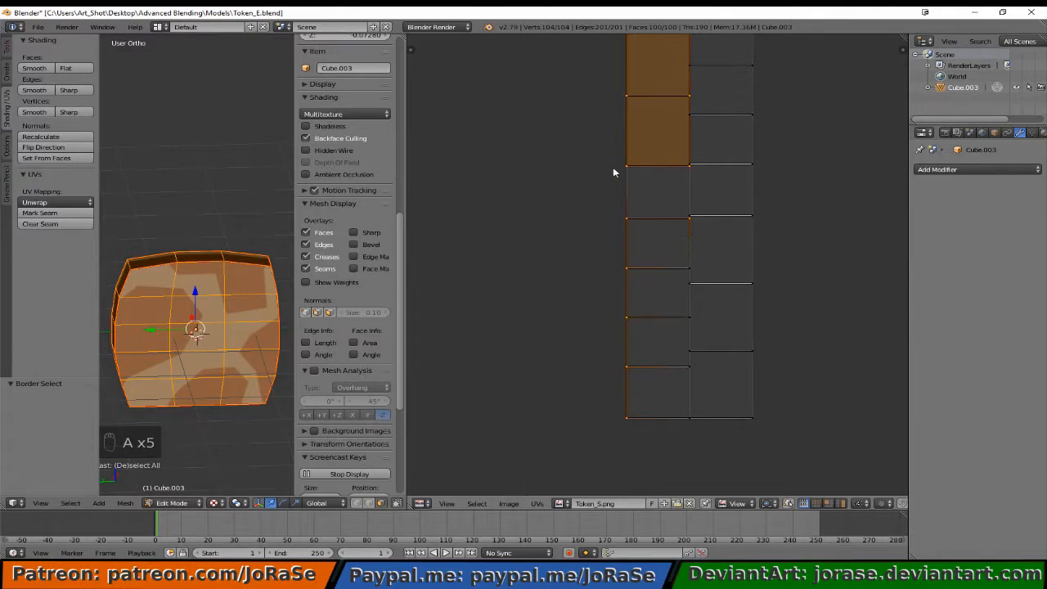
pyautogui.press('b')
pyautogui.moveTo(608, 159); pyautogui.dragTo(647, 200)
pyautogui.press('b')
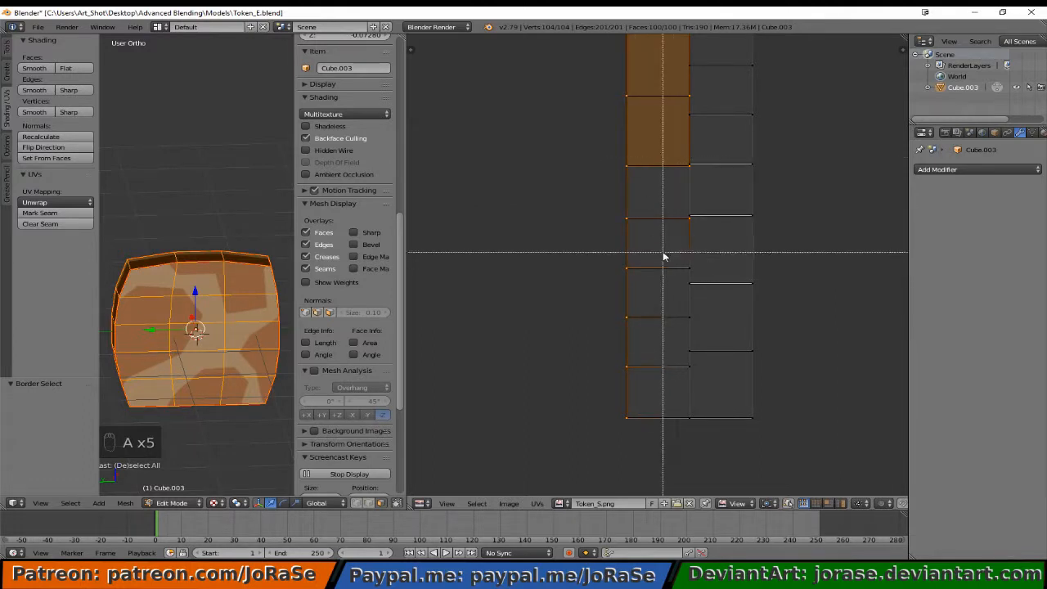
pyautogui.moveTo(665, 256); pyautogui.dragTo(696, 273)
pyautogui.press('b')
pyautogui.moveTo(673, 308); pyautogui.dragTo(701, 385)
pyautogui.press('b')
pyautogui.moveTo(695, 289); pyautogui.dragTo(691, 298, button='middle')
pyautogui.scroll(5, 661, 399)
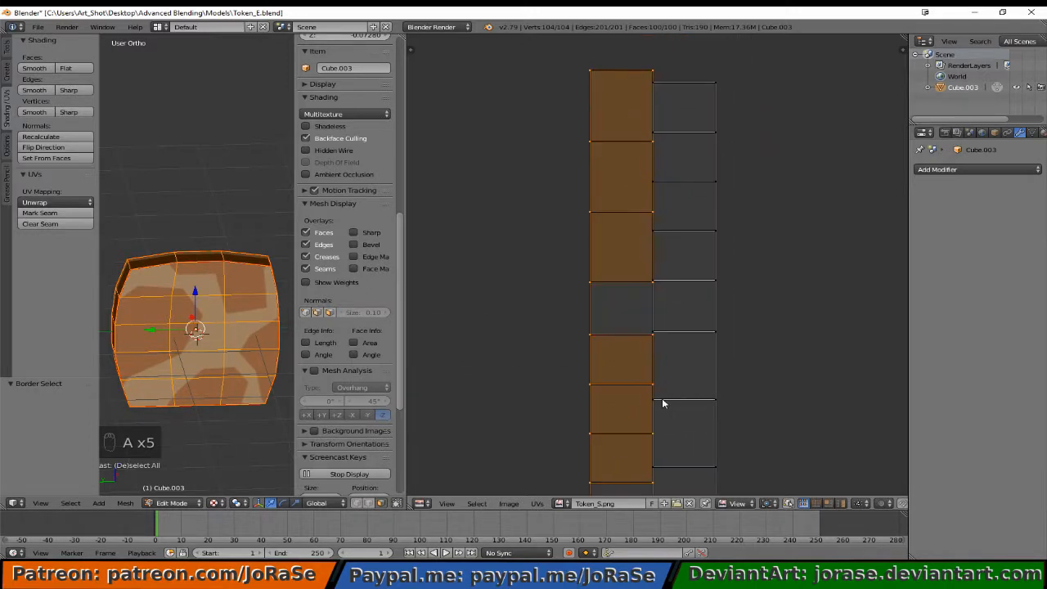
# Complete the outer-rim strip's UV selection by adding its missing middle vertices and bottom corner.
pyautogui.press('b')
pyautogui.moveTo(620, 320); pyautogui.dragTo(654, 362)
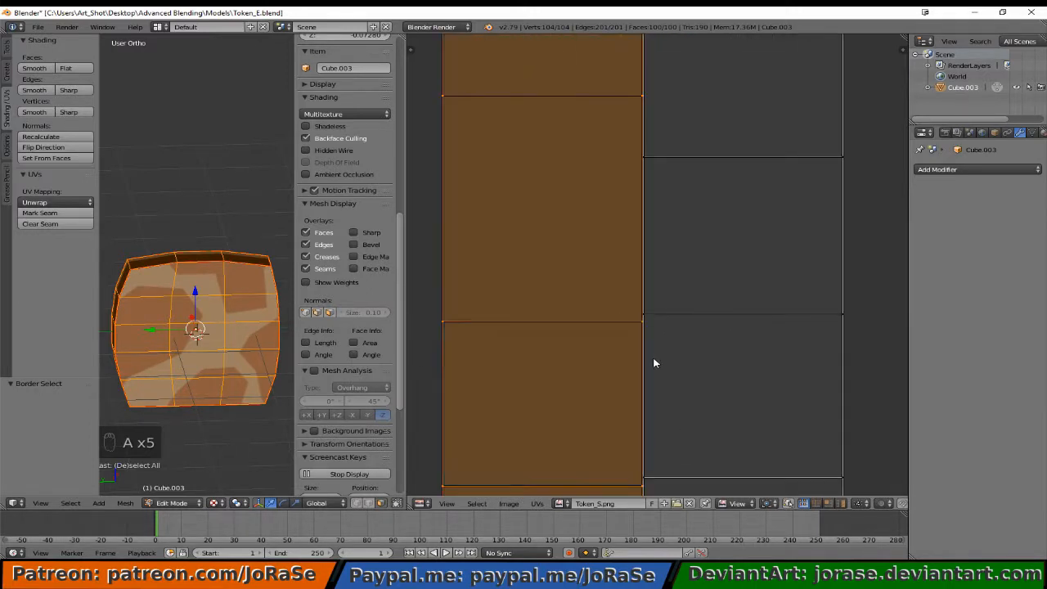
pyautogui.scroll(-3, 654, 375)
pyautogui.moveTo(667, 415); pyautogui.dragTo(652, 228, button='middle')
pyautogui.moveTo(688, 372); pyautogui.dragTo(678, 199, button='middle')
pyautogui.moveTo(678, 283); pyautogui.dragTo(704, 206, button='middle')
pyautogui.scroll(1, 698, 271)
pyautogui.scroll(4, 689, 271)
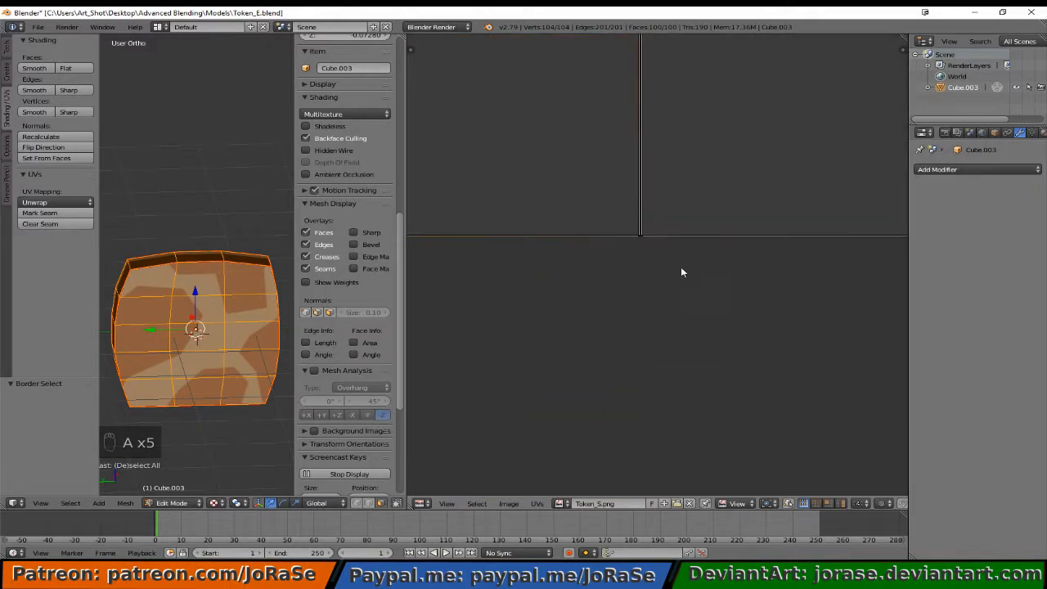
pyautogui.press('b')
pyautogui.moveTo(619, 210); pyautogui.dragTo(639, 271)
pyautogui.scroll(-5, 639, 270)
pyautogui.scroll(-5, 640, 271)
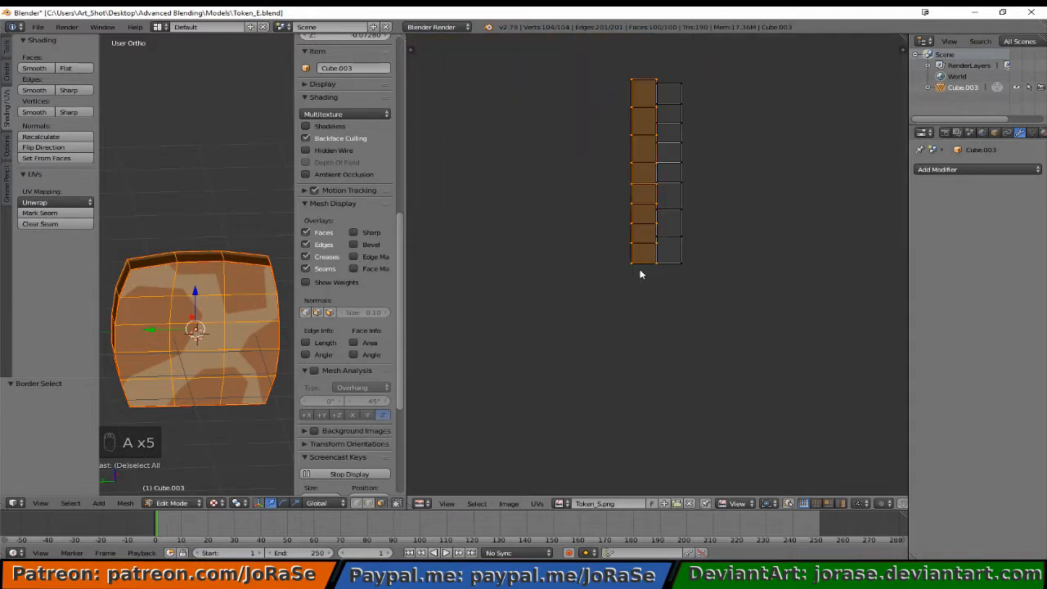
# Try to move the selected outer-rim strip away from its neighbouring strip, and undo the move.
pyautogui.press('g')
pyautogui.click(546, 264)
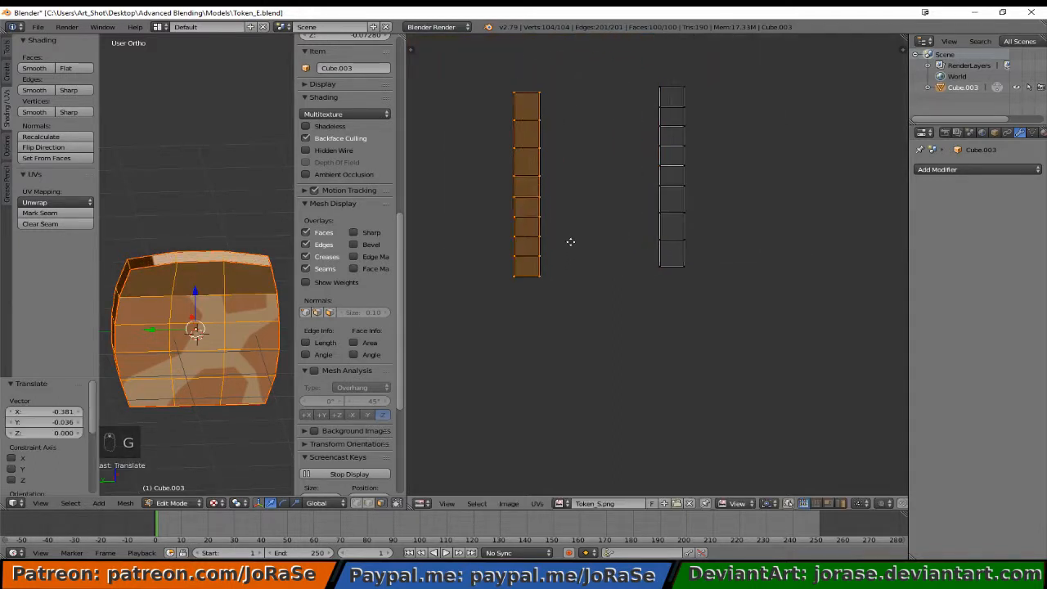
pyautogui.moveTo(570, 241); pyautogui.dragTo(759, 348, button='middle')
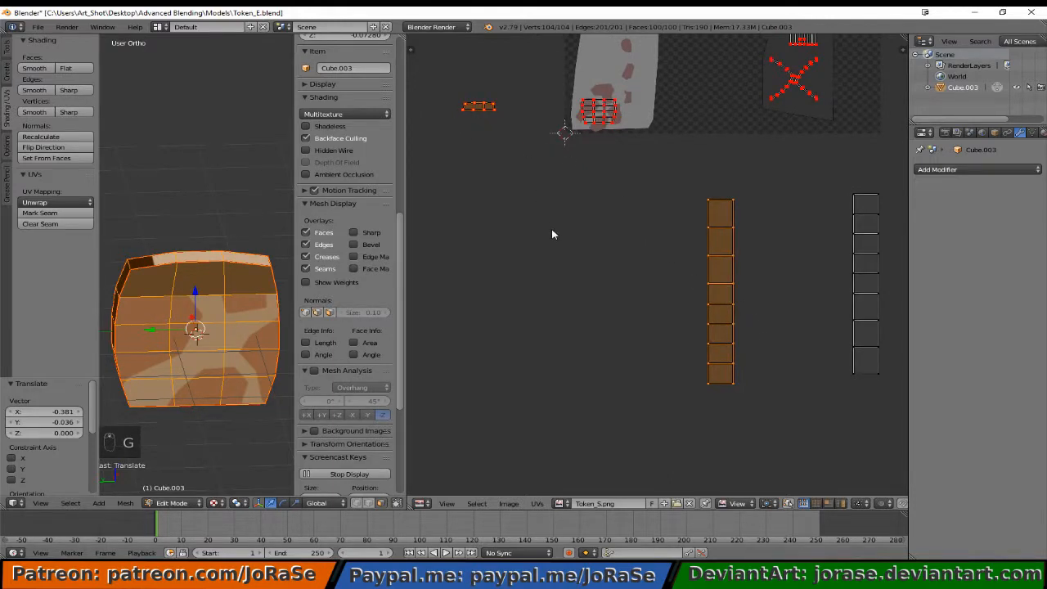
pyautogui.hotkey('ctrl', 'z')
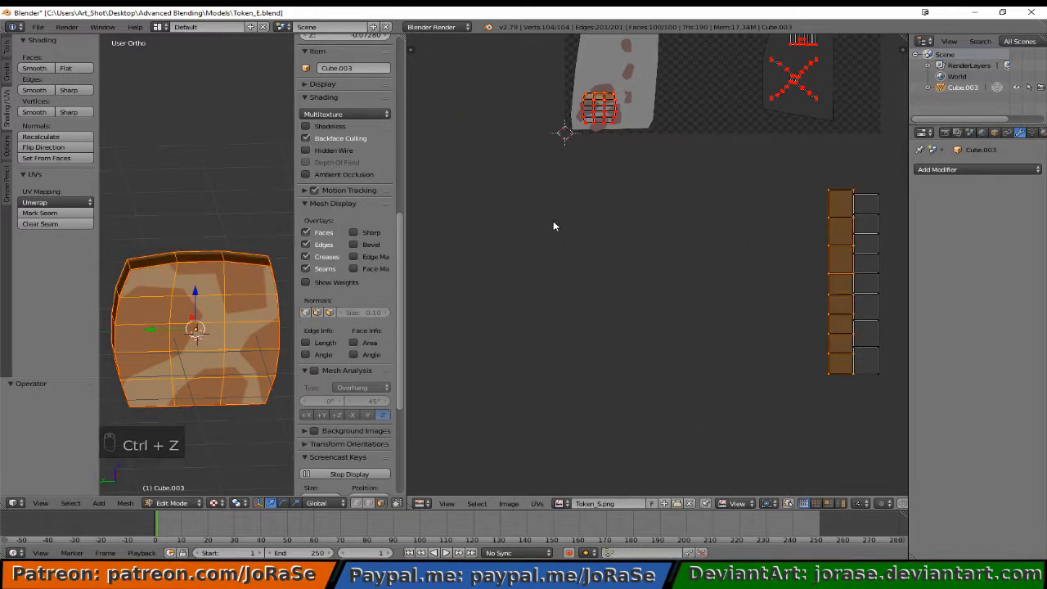
# Remove the back-face island's top row from the selection and move the outer-rim strip onto the spotted texture area beside that island.
pyautogui.press('b')
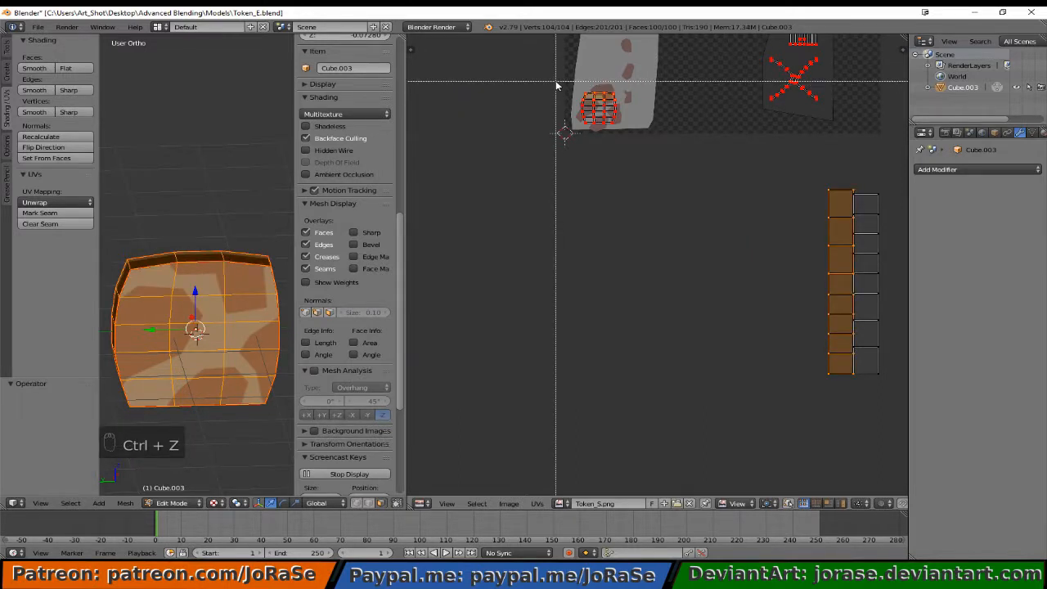
pyautogui.moveTo(556, 84); pyautogui.dragTo(653, 156)
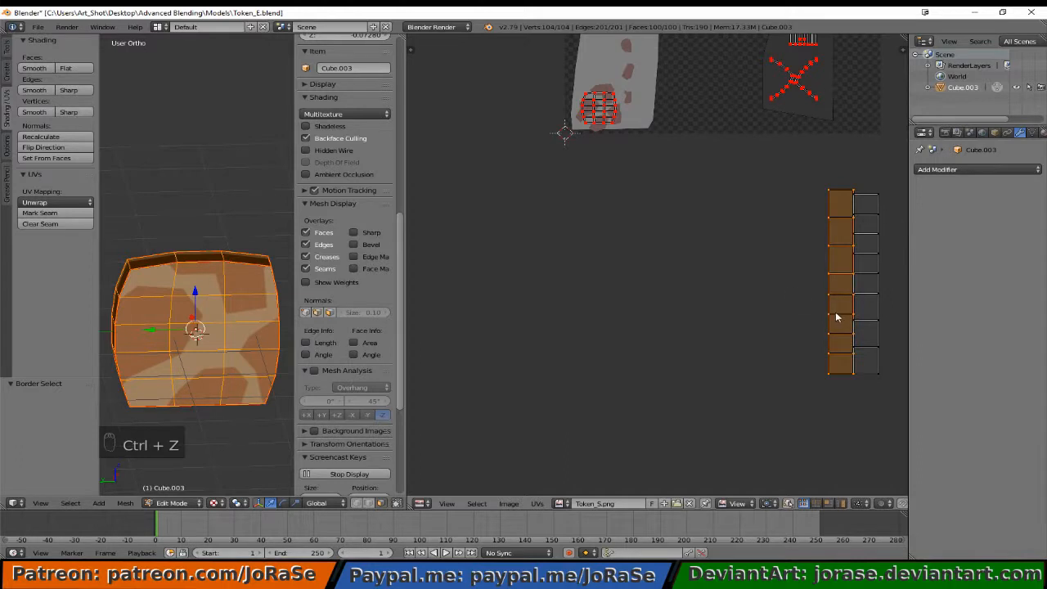
pyautogui.press('g')
pyautogui.click(623, 168)
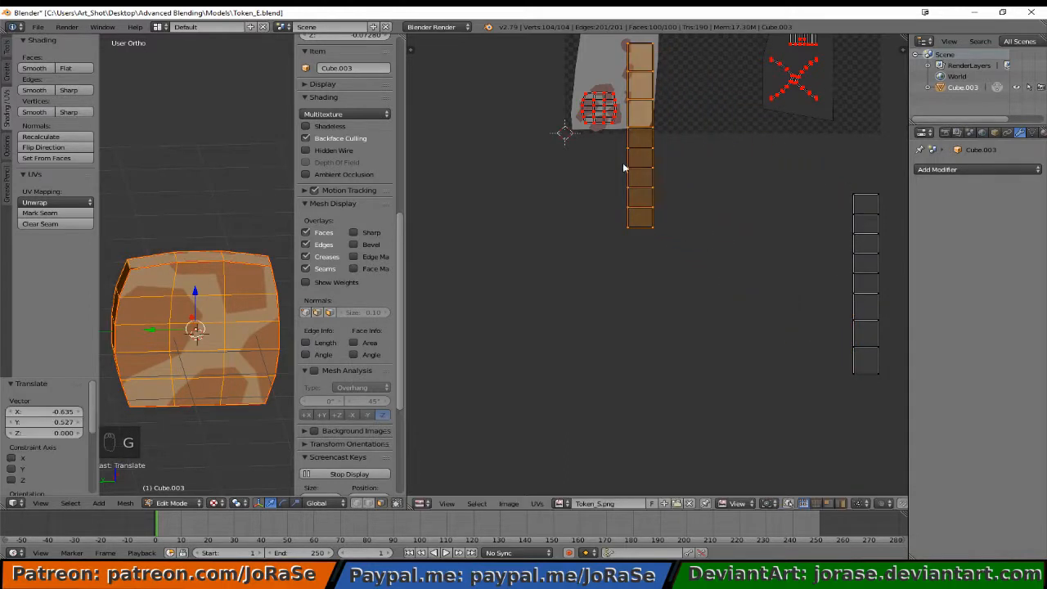
pyautogui.moveTo(622, 167); pyautogui.dragTo(609, 335, button='middle')
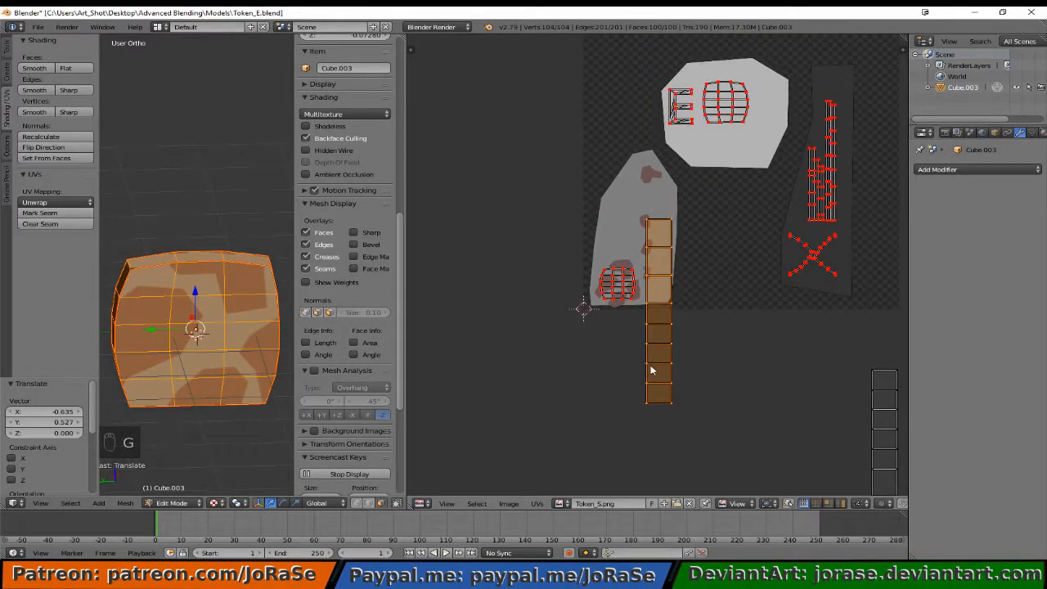
pyautogui.press('g')
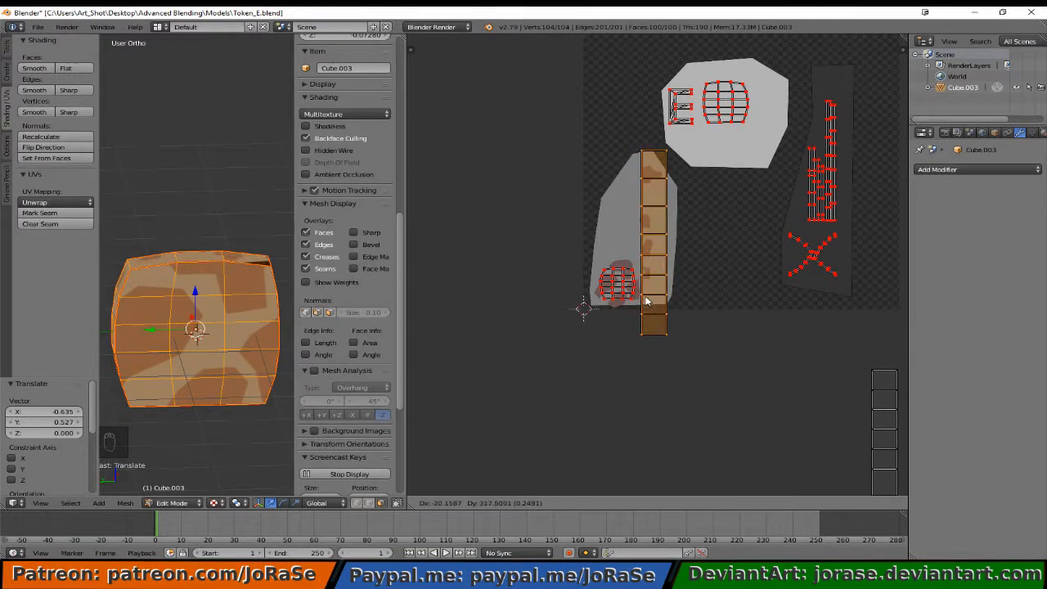
pyautogui.click(647, 300)
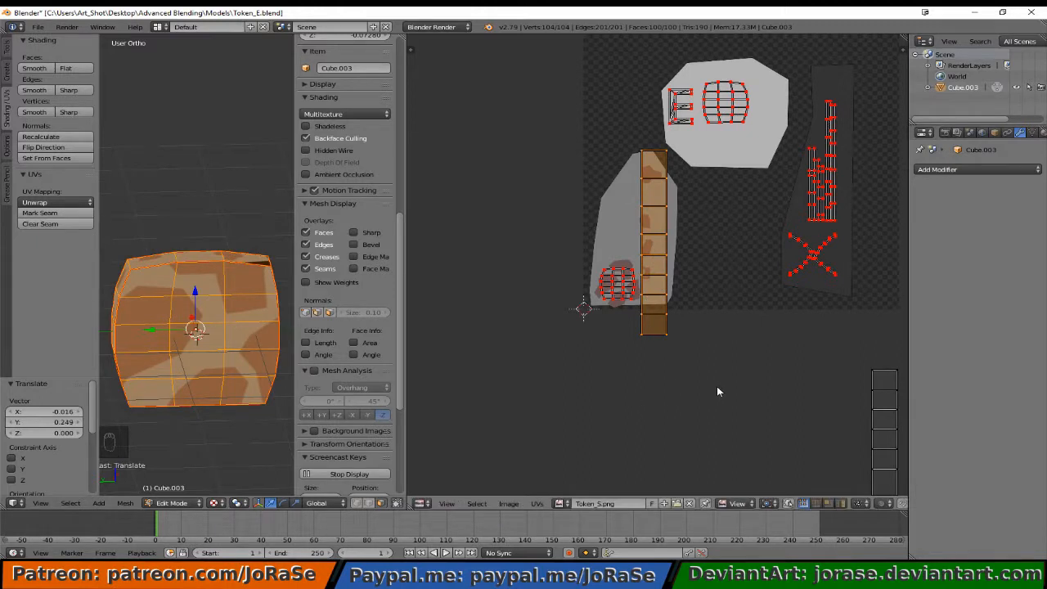
# Mirror the selected outer-rim strip along X and move it by about 0.012 in X and -0.043 in Y.
pyautogui.hotkey('ctrl', 'm')
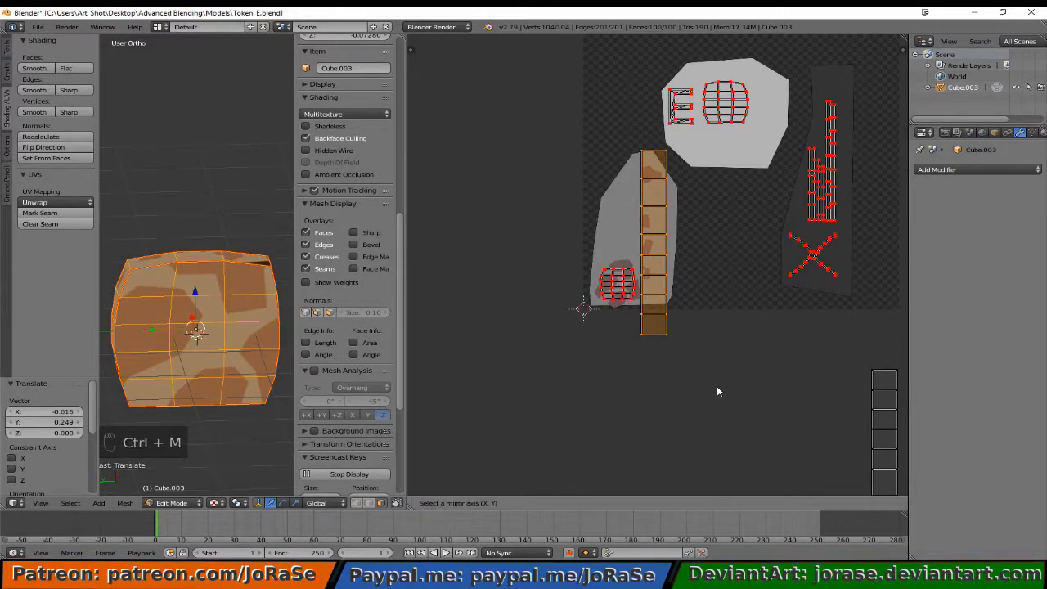
pyautogui.press('x')
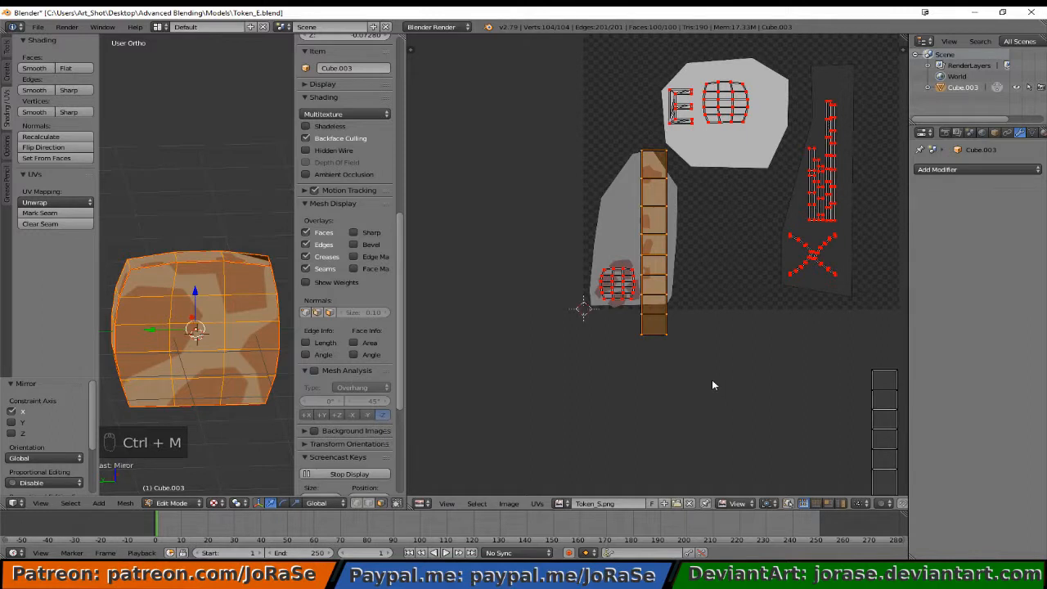
pyautogui.moveTo(214, 270); pyautogui.dragTo(220, 310, button='middle')
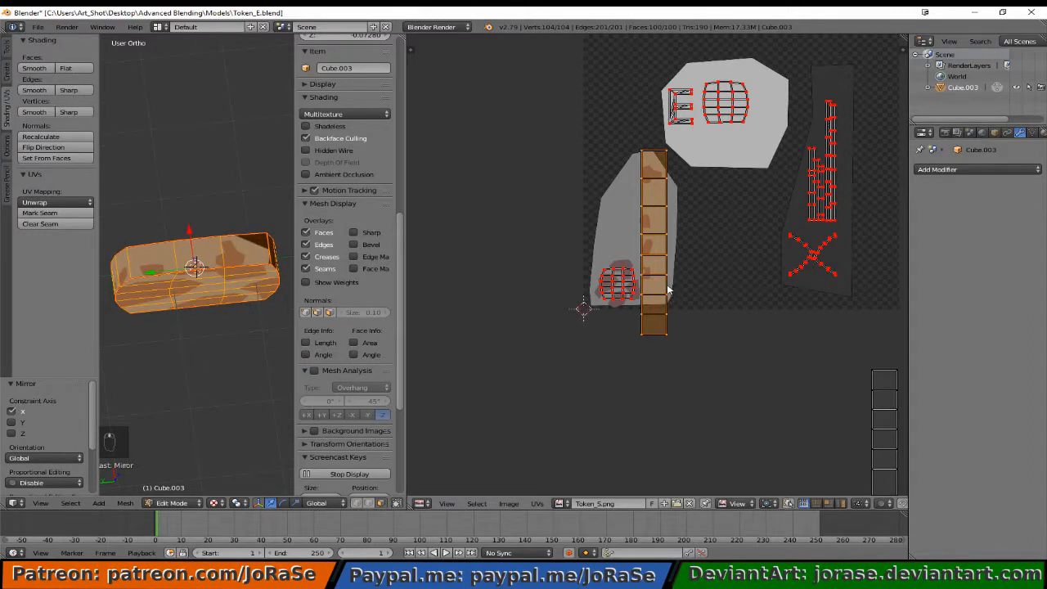
pyautogui.press('g')
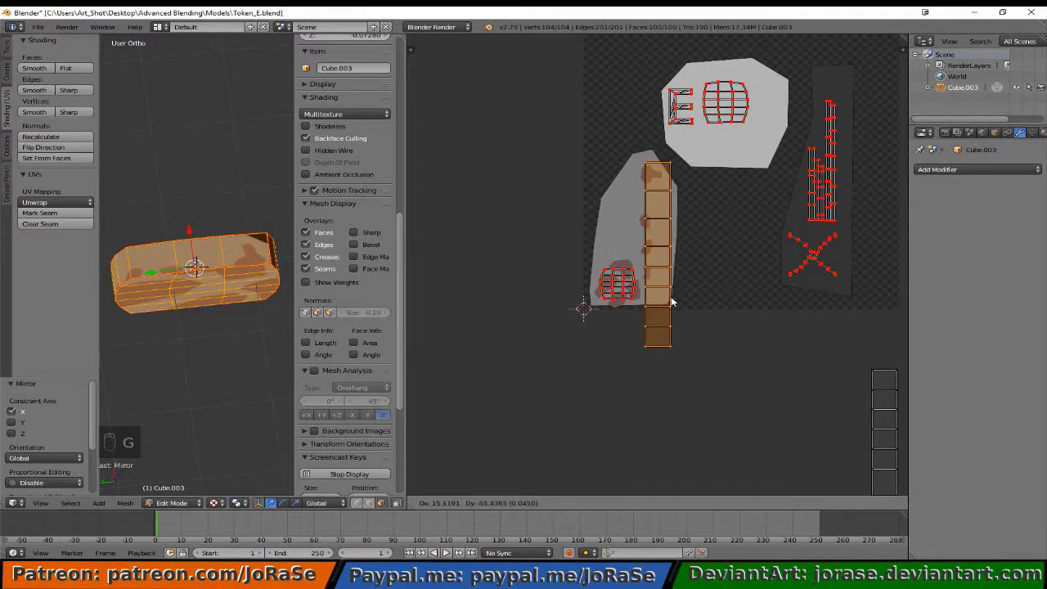
pyautogui.click(671, 303)
# Nudge the outer-rim strip by about 0.008 in X towards the grey area's right edge, checking the rim pattern on the model.
pyautogui.scroll(5, 221, 329)
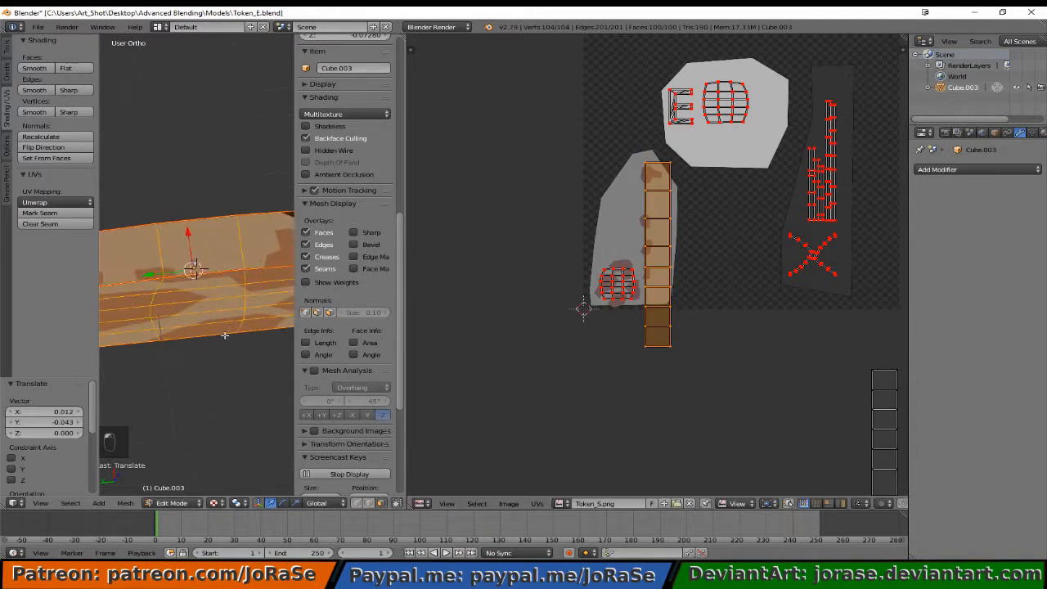
pyautogui.moveTo(217, 326); pyautogui.dragTo(171, 293, button='middle')
pyautogui.press('g')
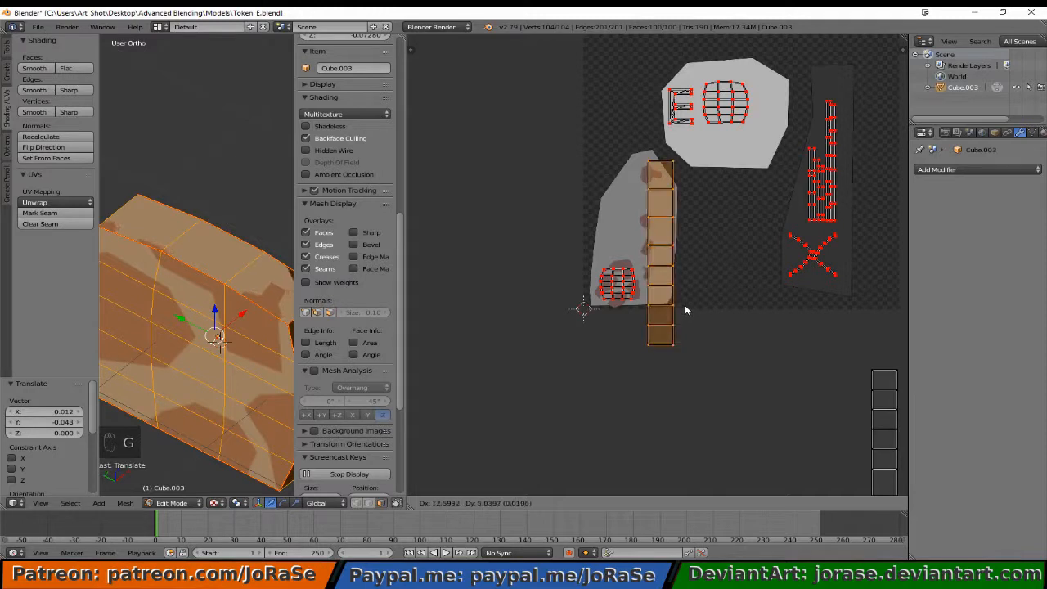
pyautogui.click(686, 309)
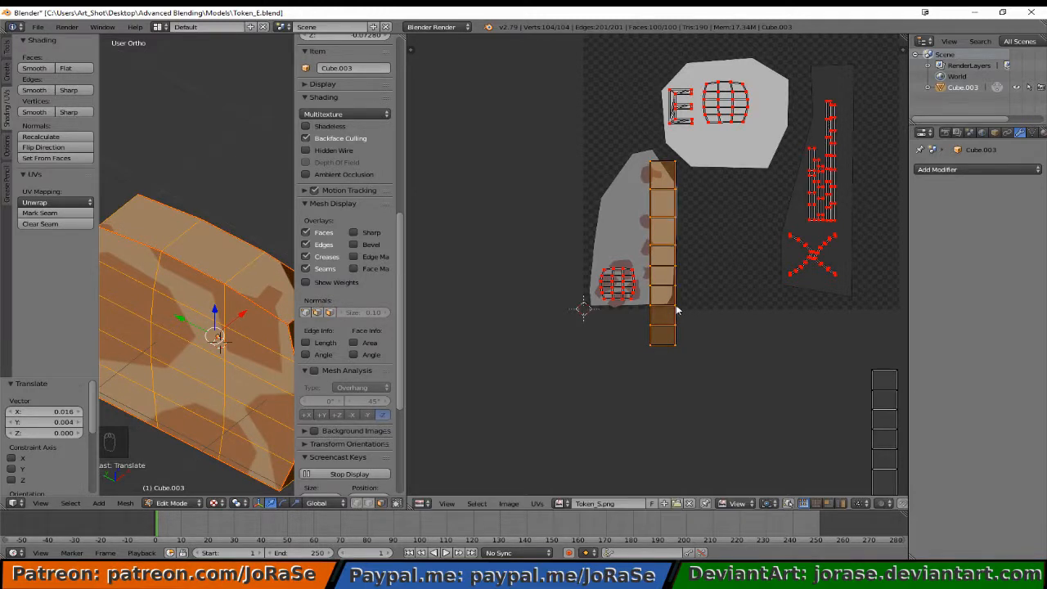
pyautogui.press('g')
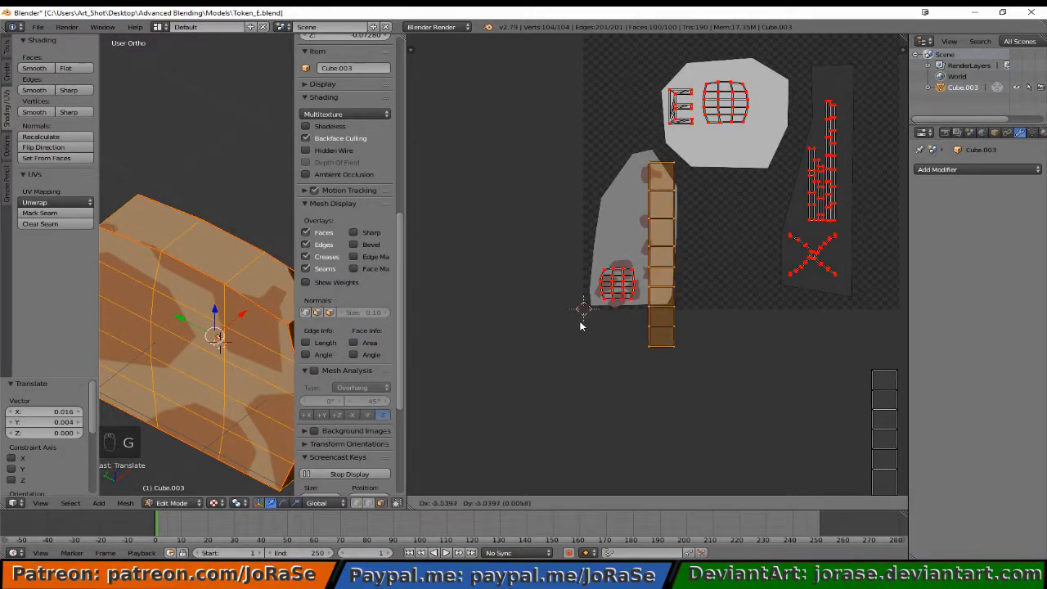
pyautogui.click(580, 322)
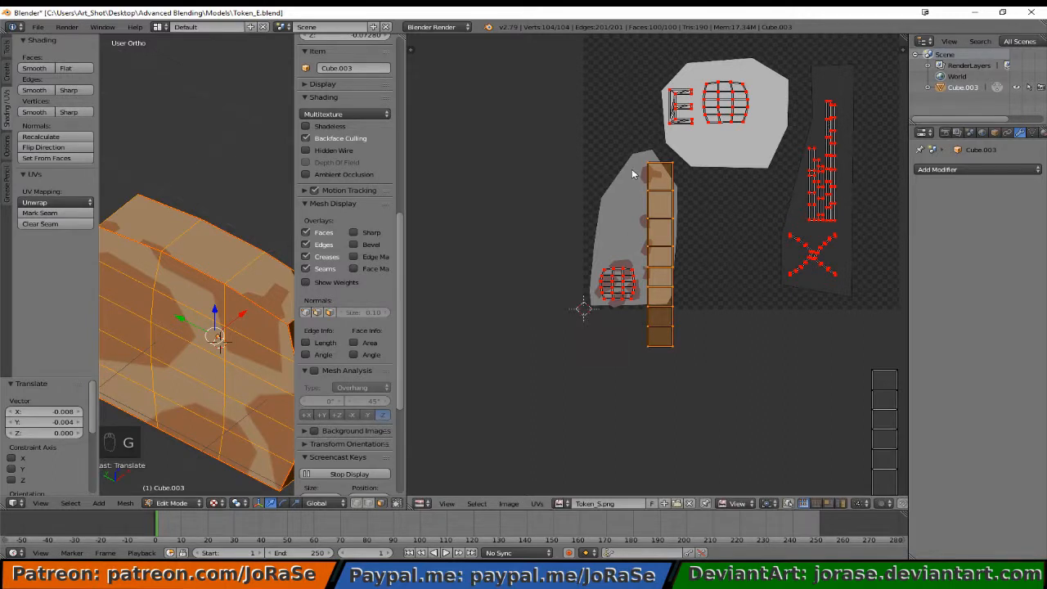
# Deselect the outer-rim strip's top vertices and try moving the remaining vertices up about 0.022 along Y.
pyautogui.press('b')
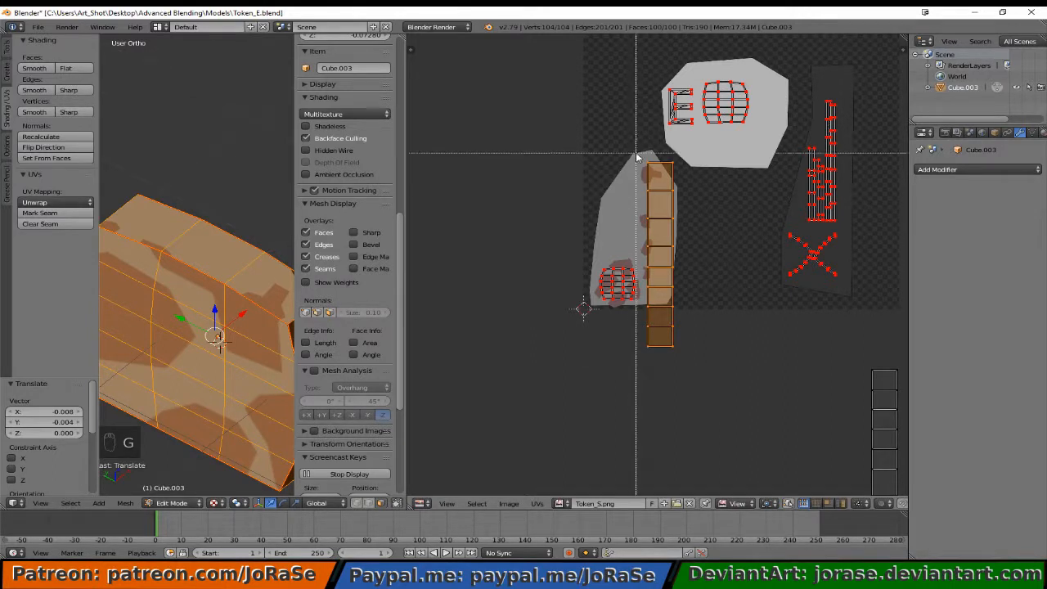
pyautogui.moveTo(635, 167); pyautogui.dragTo(660, 171)
pyautogui.press('b')
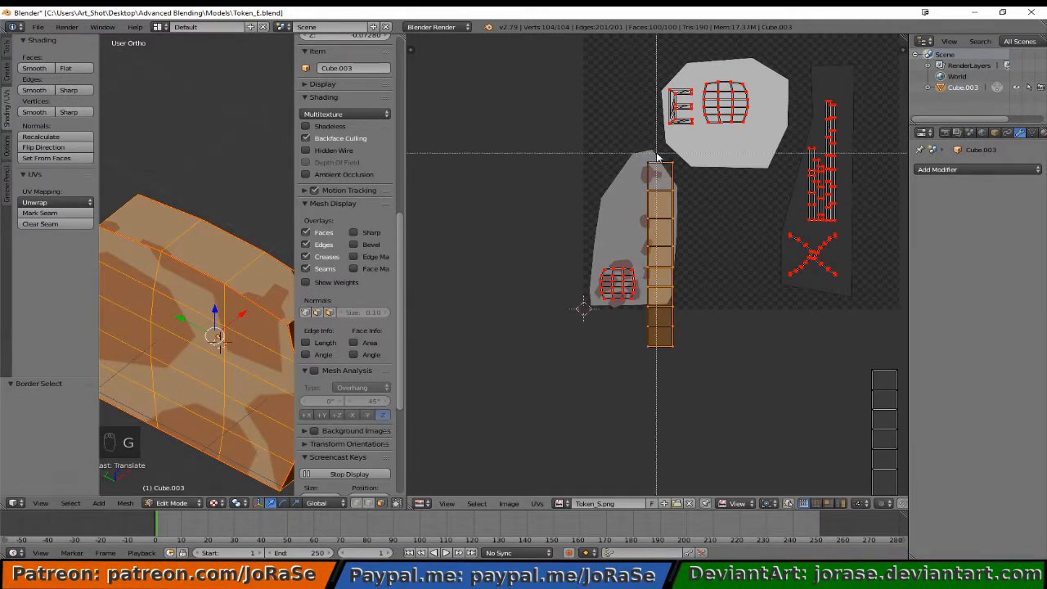
pyautogui.moveTo(657, 153); pyautogui.dragTo(675, 173, button='middle')
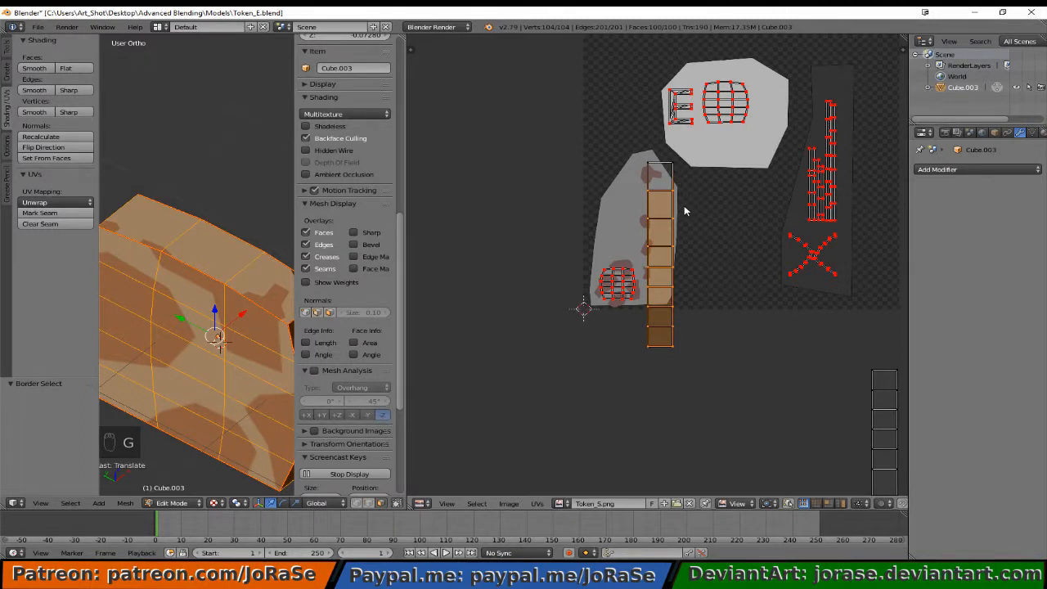
pyautogui.press('g')
pyautogui.press('y')
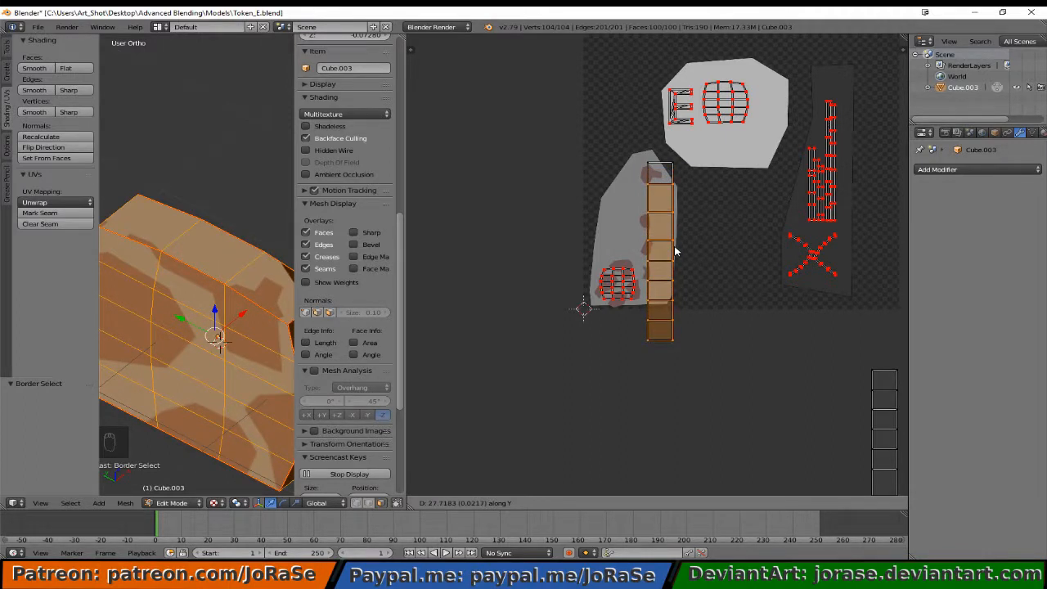
pyautogui.click(675, 252)
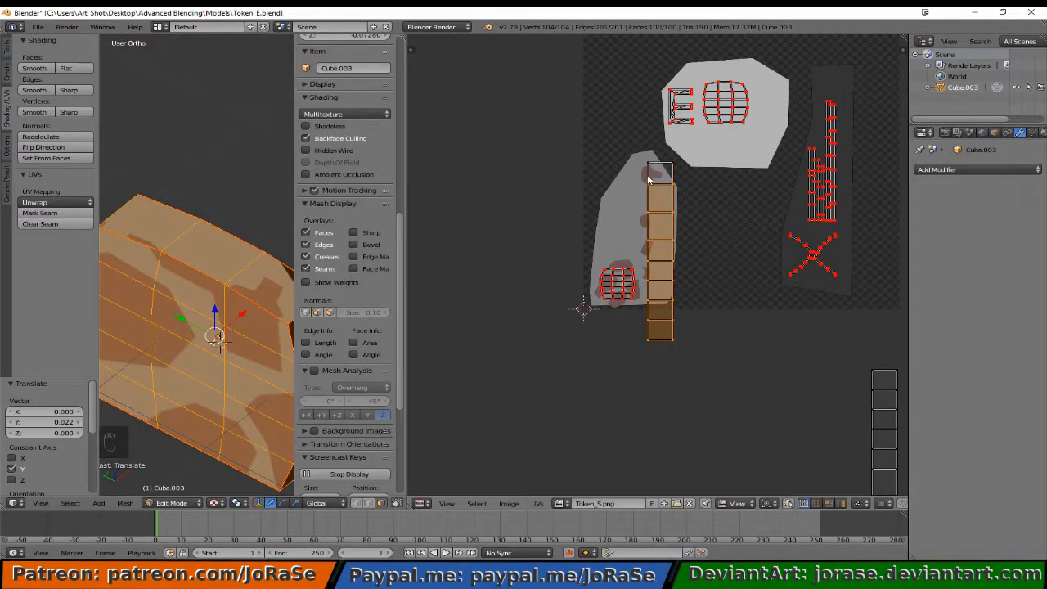
# Add the top vertices back to the selection and try shifting the whole strip down about 0.008 along Y.
pyautogui.press('b')
pyautogui.moveTo(643, 158); pyautogui.dragTo(678, 176)
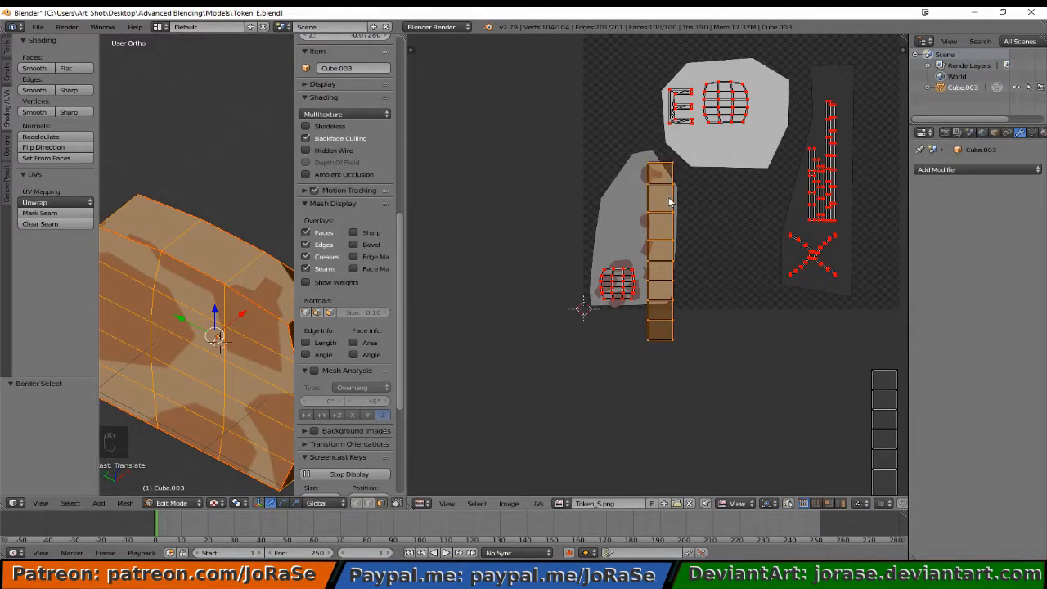
pyautogui.press('g')
pyautogui.press('y')
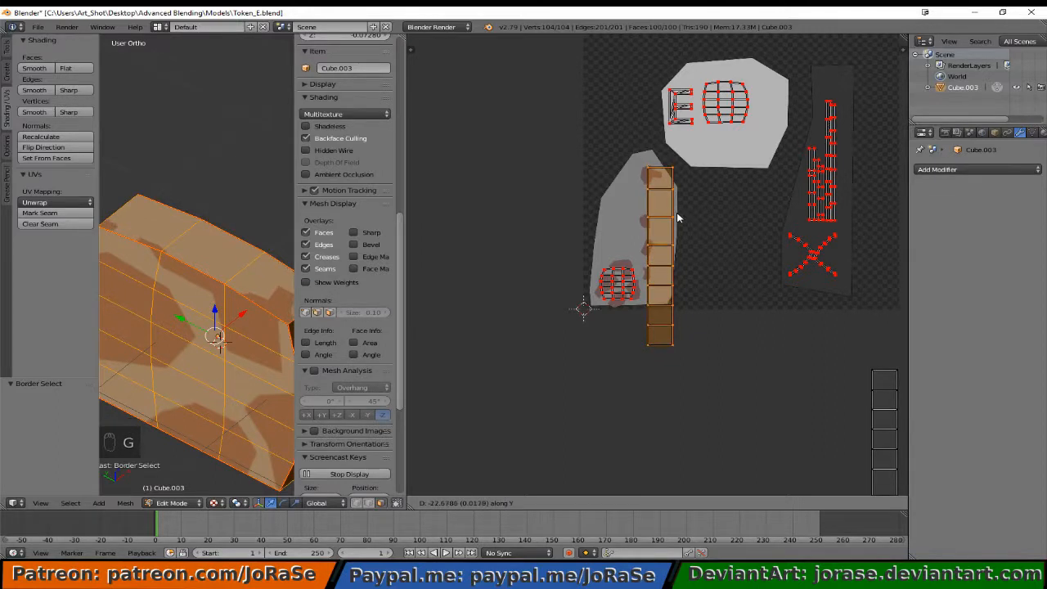
pyautogui.click(676, 215)
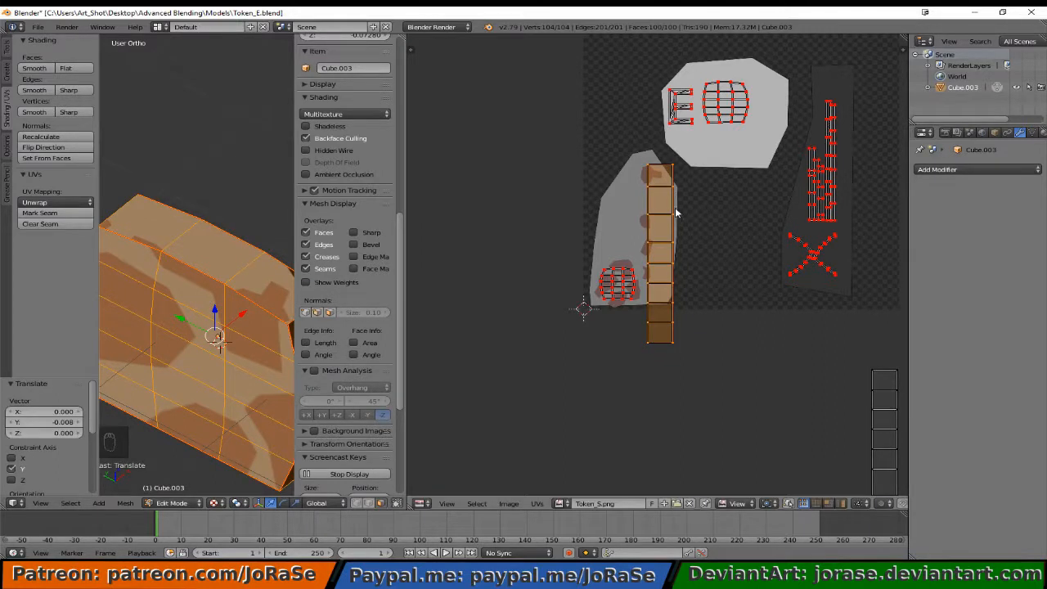
# Deselect the top vertices again and try moving the rest of the strip up about 0.047 along Y.
pyautogui.press('b')
pyautogui.moveTo(638, 157); pyautogui.dragTo(696, 195)
pyautogui.press('g')
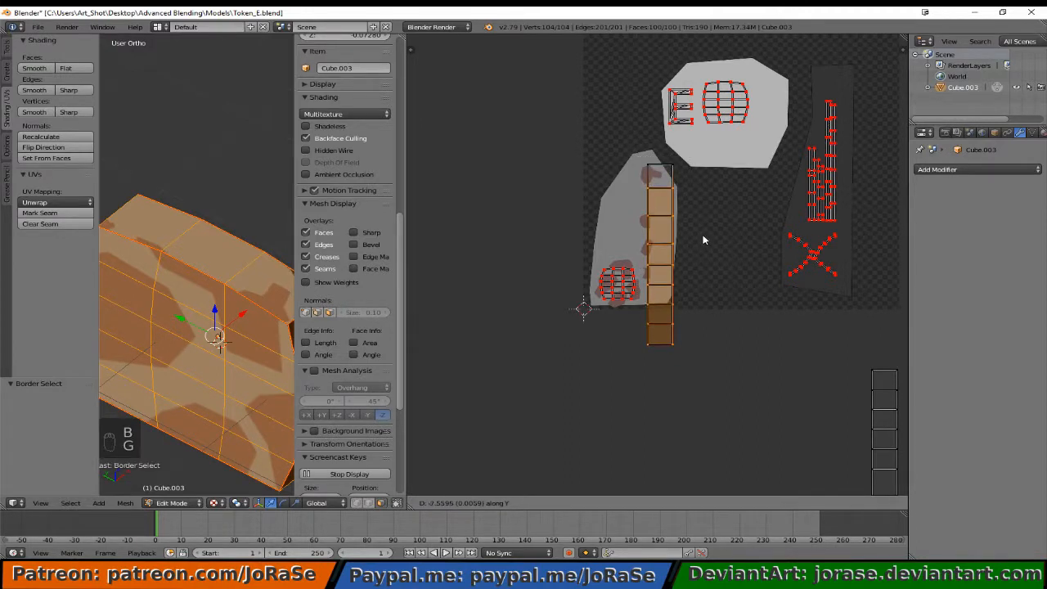
pyautogui.press('y')
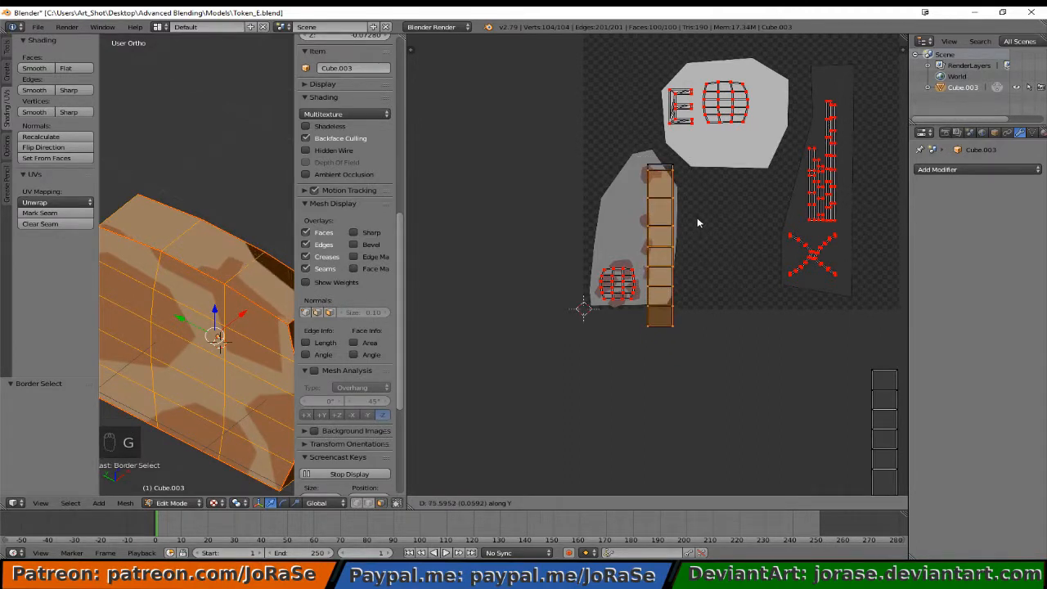
pyautogui.click(700, 226)
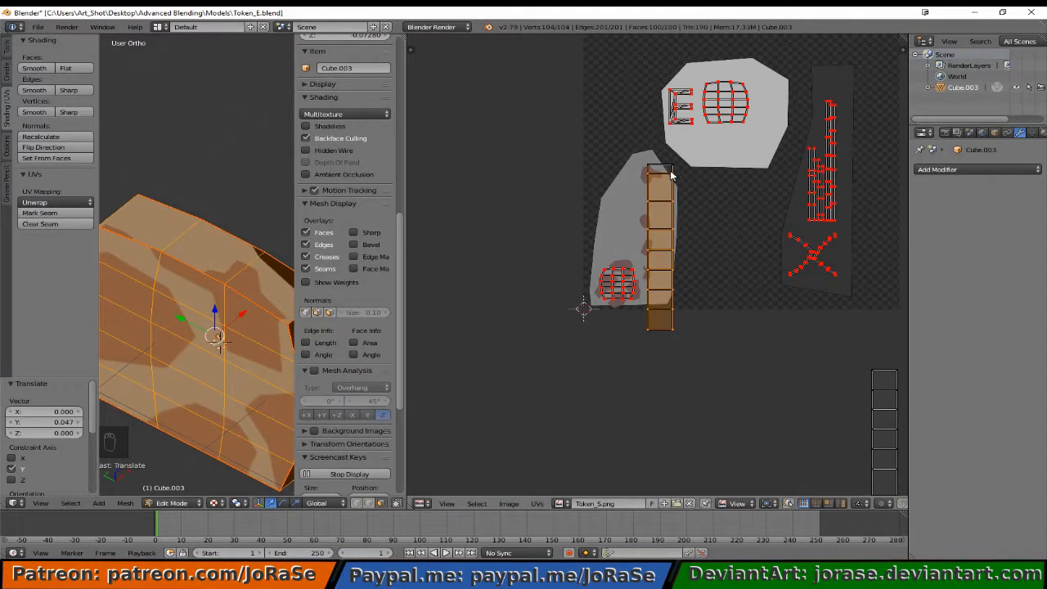
# Undo the Y-axis moves and top-vertex selection changes made on the outer-rim strip.
pyautogui.hotkey('ctrl', 'z')
pyautogui.hotkey('ctrl', 'z')
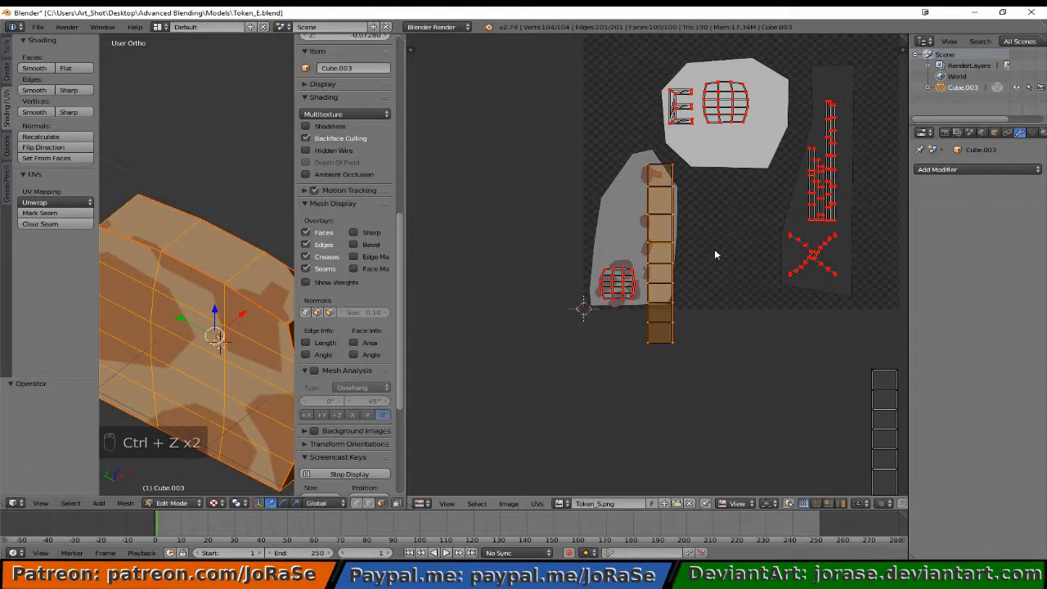
pyautogui.hotkey('ctrl', 'z')
pyautogui.hotkey('ctrl', 'z')
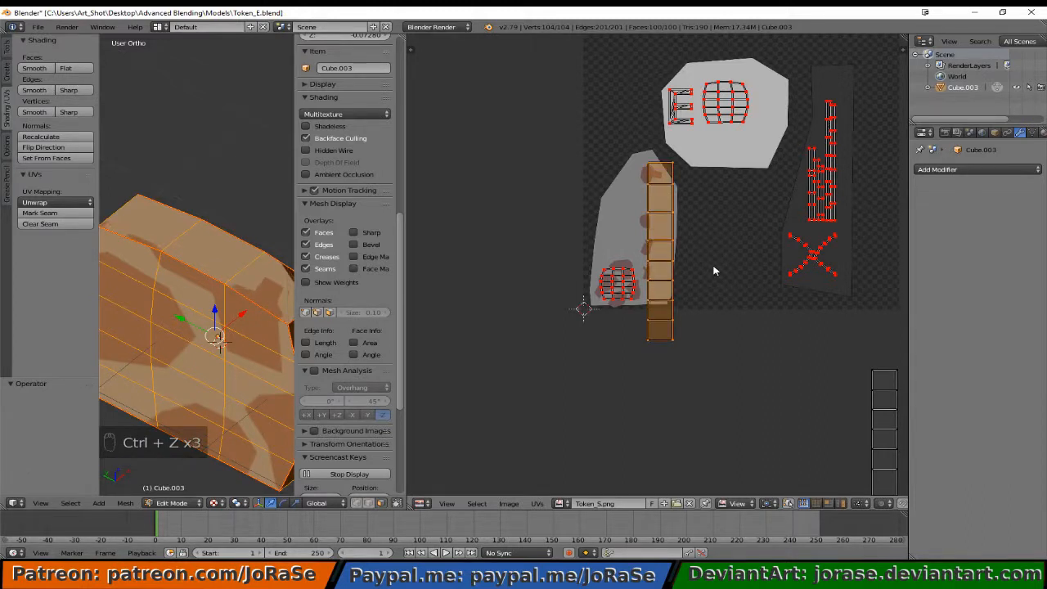
pyautogui.hotkey('ctrl', 'z')
pyautogui.hotkey('ctrl', 'z')
pyautogui.hotkey('ctrl', 'z')
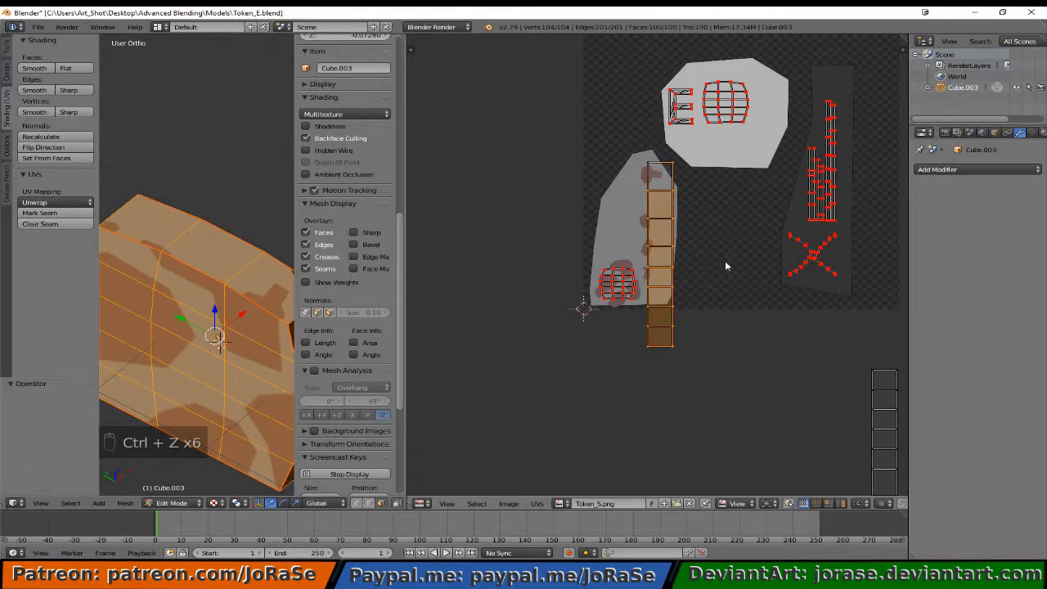
# Scale the whole outer-rim strip to about 0.541 and move it up inside the spotted grey area, over the uppermost brown spot.
pyautogui.press('s')
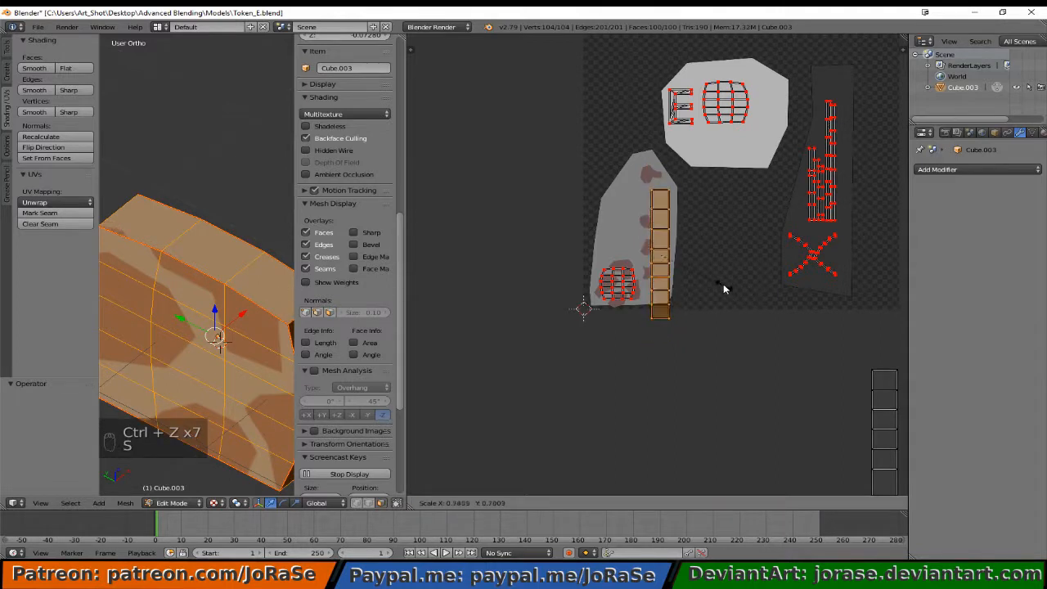
pyautogui.click(712, 278)
pyautogui.press('g')
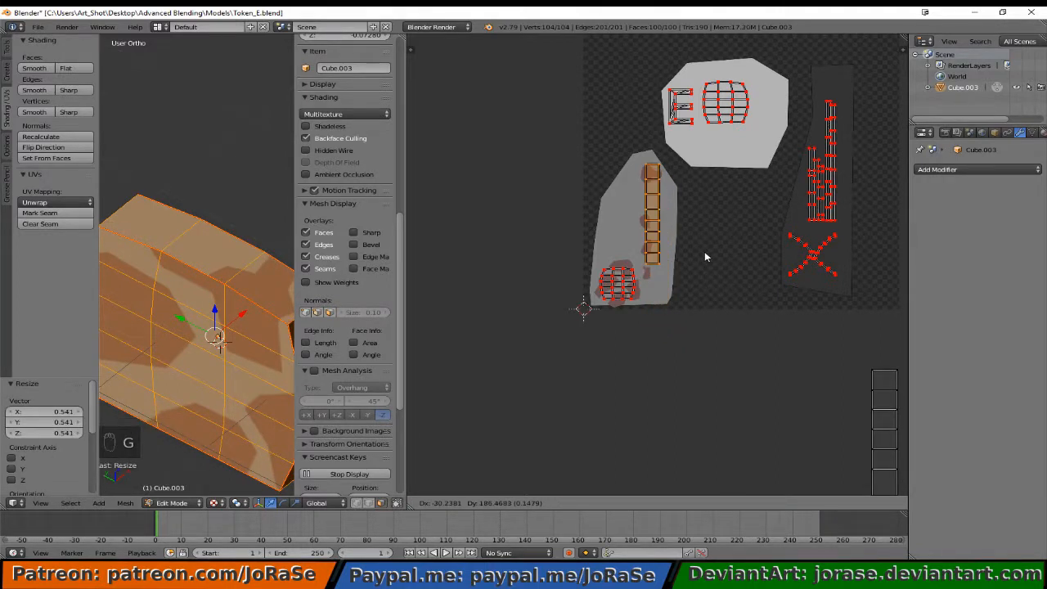
pyautogui.click(704, 253)
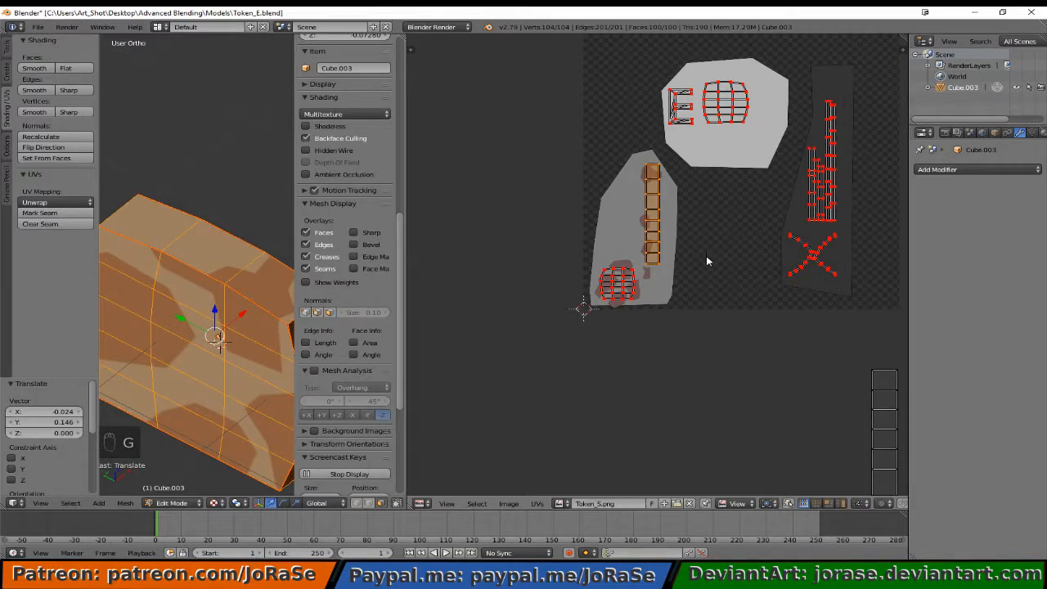
# Deselect the scaled strip's top vertices and move the remaining vertices up about 0.032 along Y to shorten the top face.
pyautogui.scroll(3, 705, 264)
pyautogui.scroll(2, 712, 328)
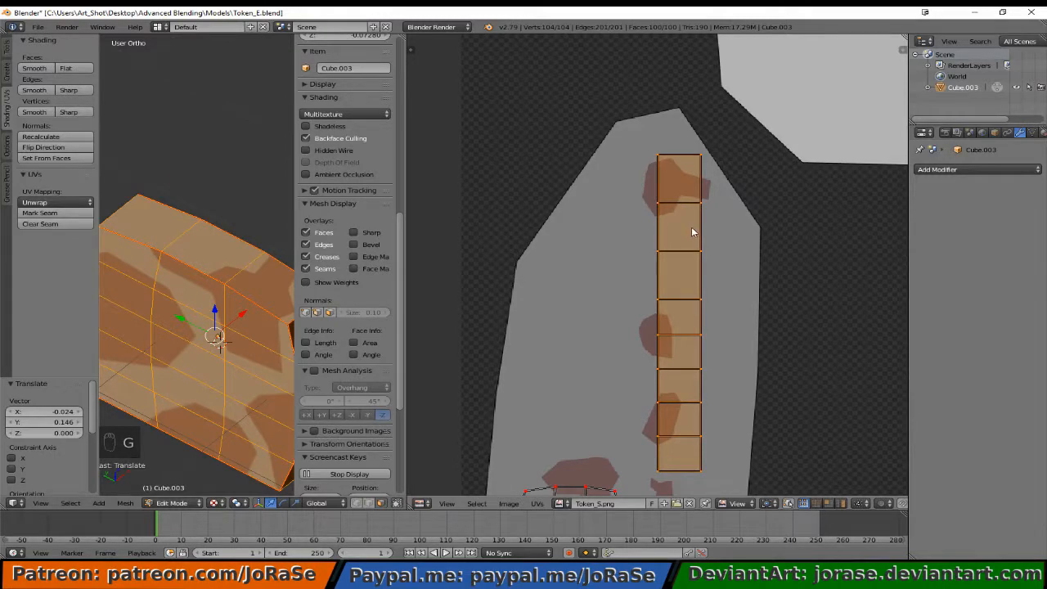
pyautogui.press('b')
pyautogui.moveTo(656, 141); pyautogui.dragTo(724, 184, button='middle')
pyautogui.press('g')
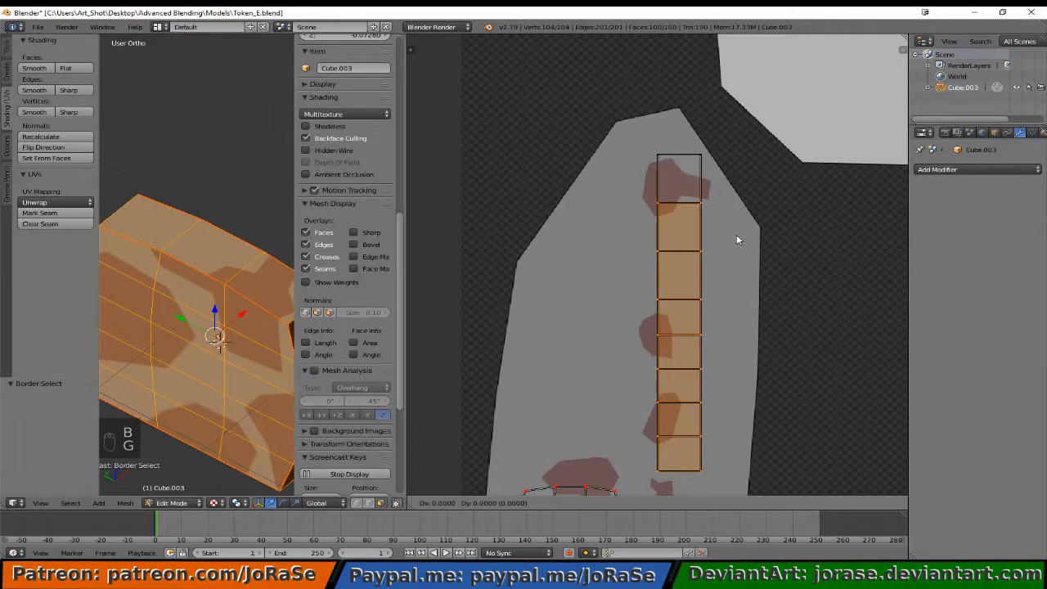
pyautogui.press('y')
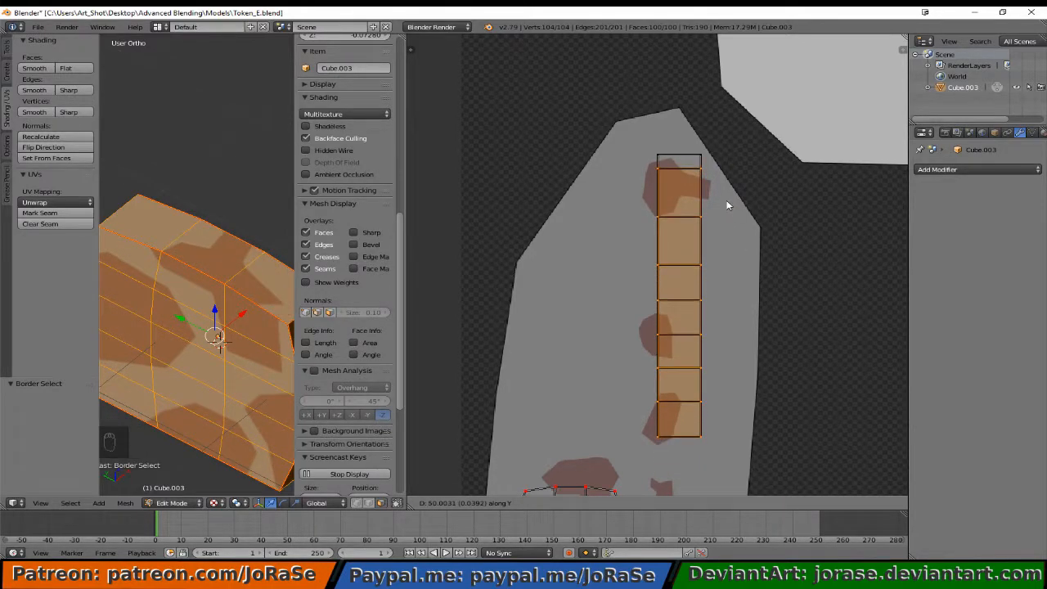
pyautogui.click(732, 212)
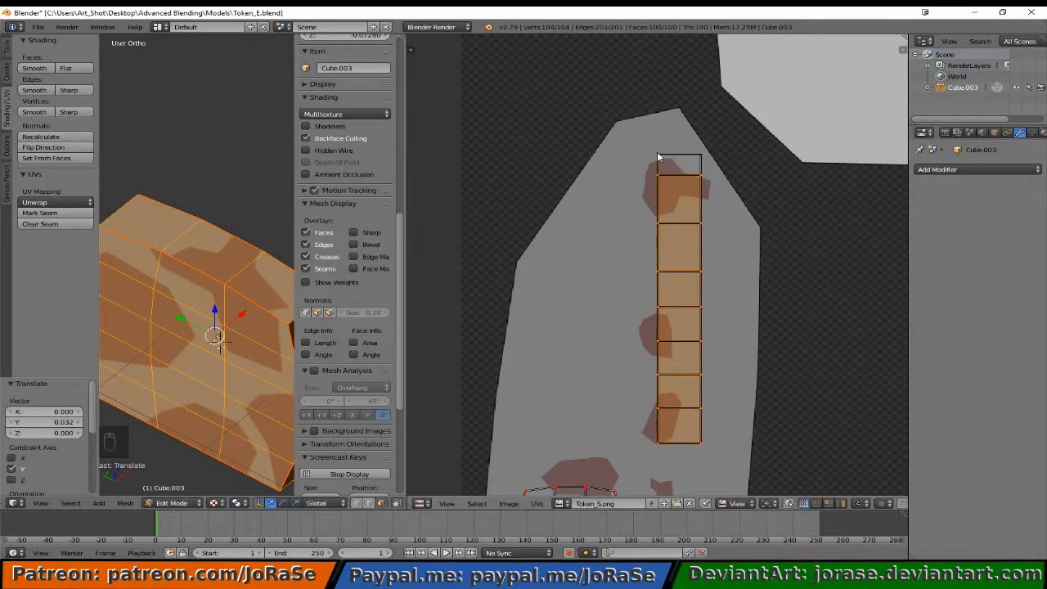
# Reselect the strip's top vertices and shift the whole strip down about 0.006 along Y.
pyautogui.press('b')
pyautogui.moveTo(655, 150); pyautogui.dragTo(720, 205)
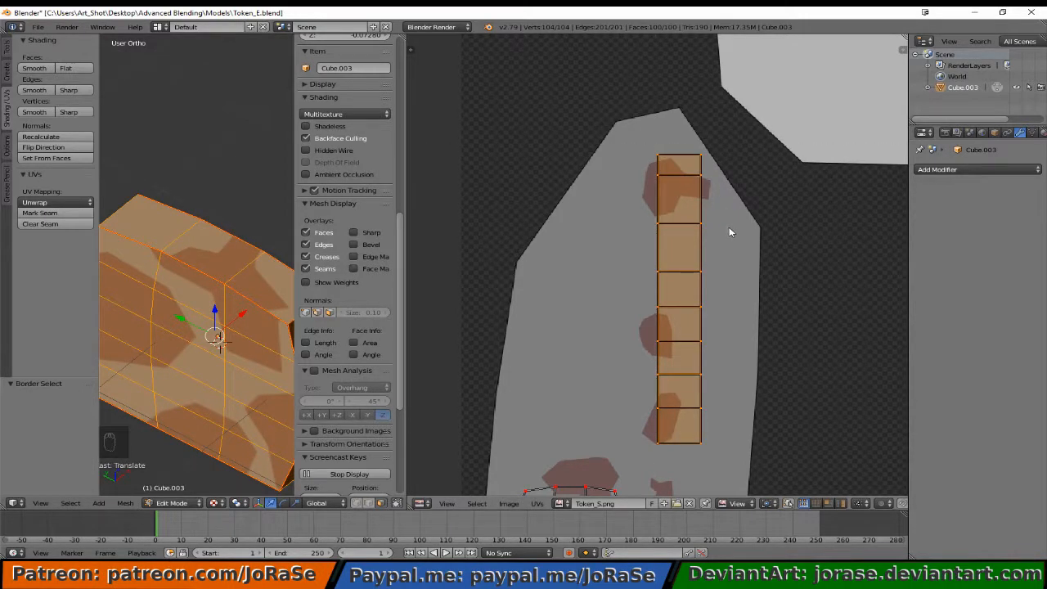
pyautogui.press('g')
pyautogui.press('y')
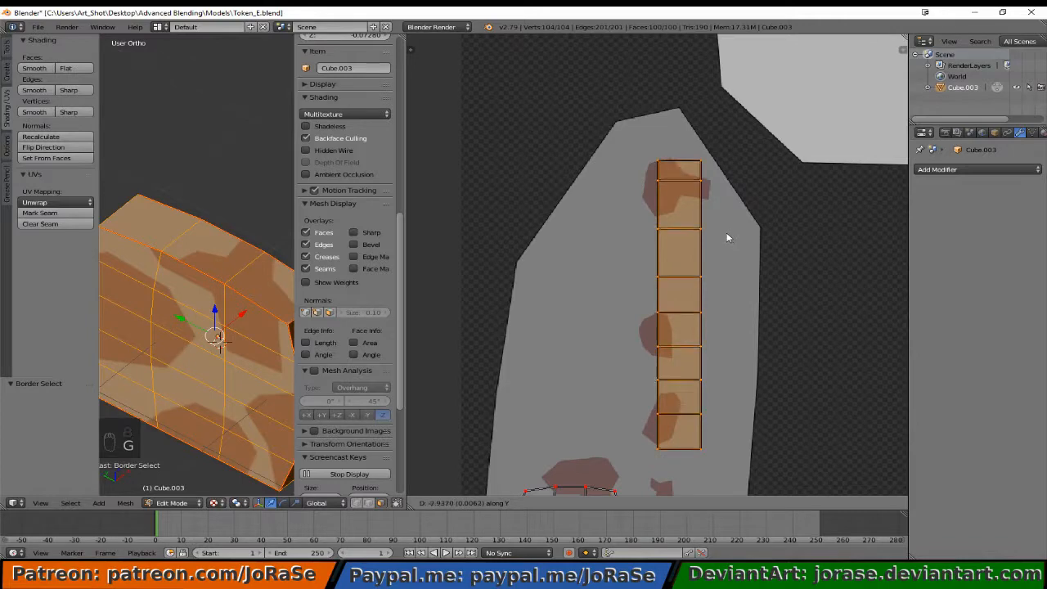
pyautogui.click(728, 238)
# Deselect the strip's top vertices and move the rest up about 0.021 along Y, almost collapsing the top face.
pyautogui.press('b')
pyautogui.moveTo(651, 154); pyautogui.dragTo(724, 185)
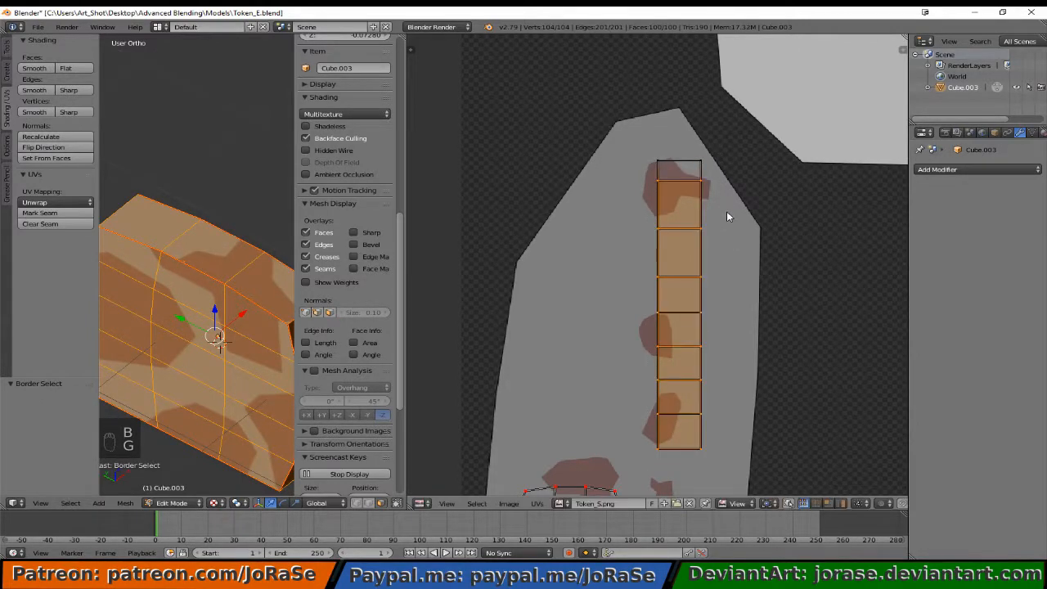
pyautogui.press('g')
pyautogui.press('y')
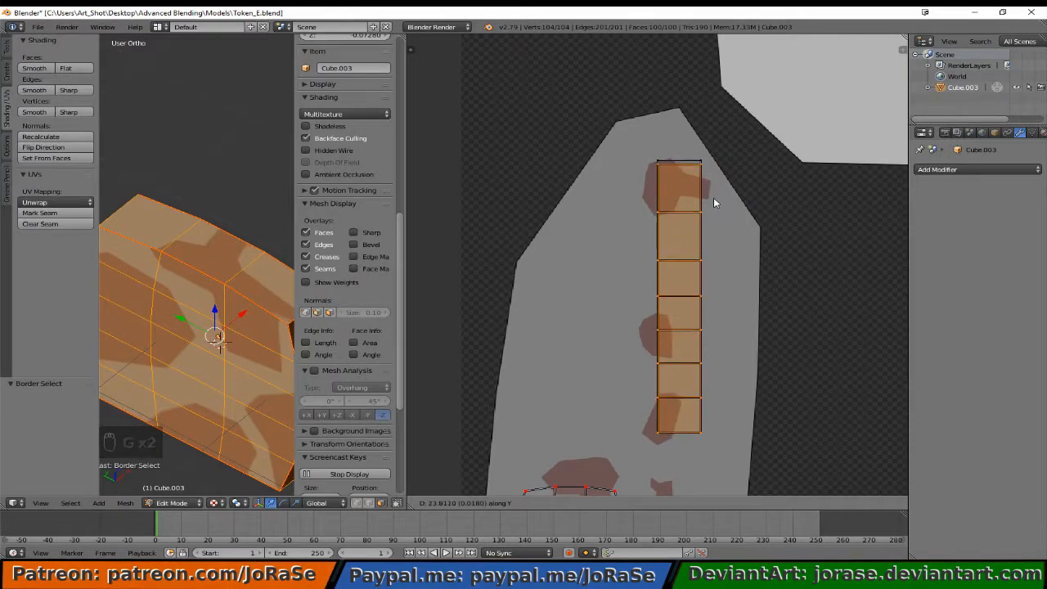
pyautogui.click(712, 197)
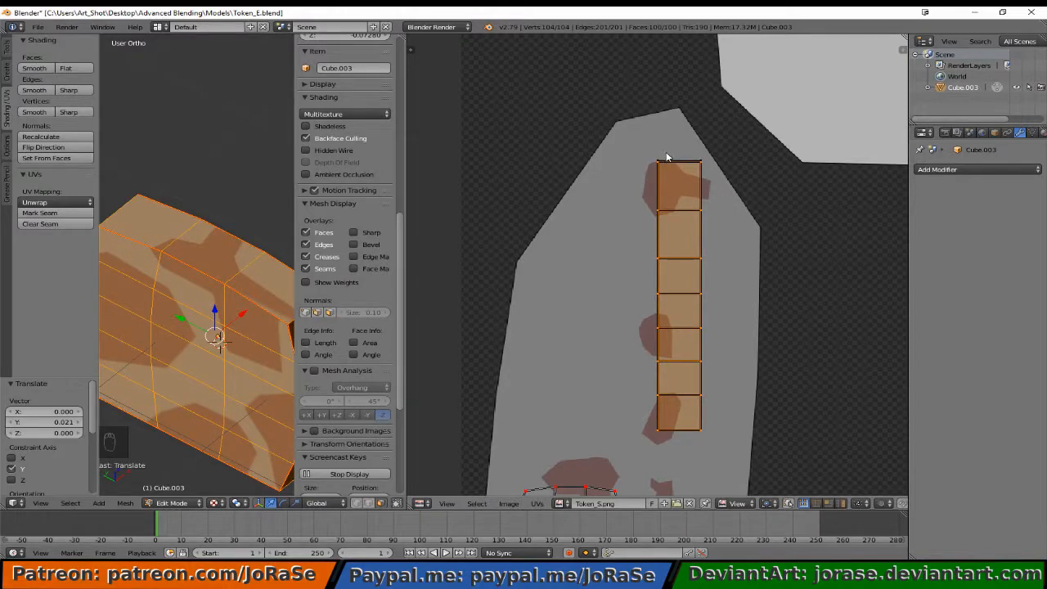
# Try reselecting the rim strip's top vertices and shifting the whole strip down about 0.006 along Y.
pyautogui.press('b')
pyautogui.moveTo(650, 145); pyautogui.dragTo(724, 177)
pyautogui.press('g')
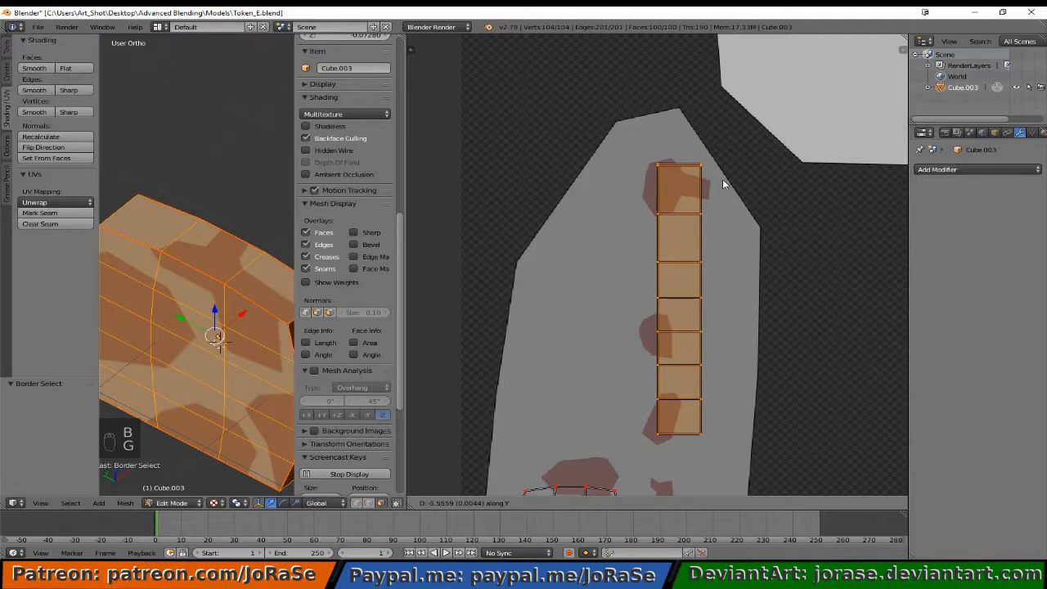
pyautogui.click(722, 180)
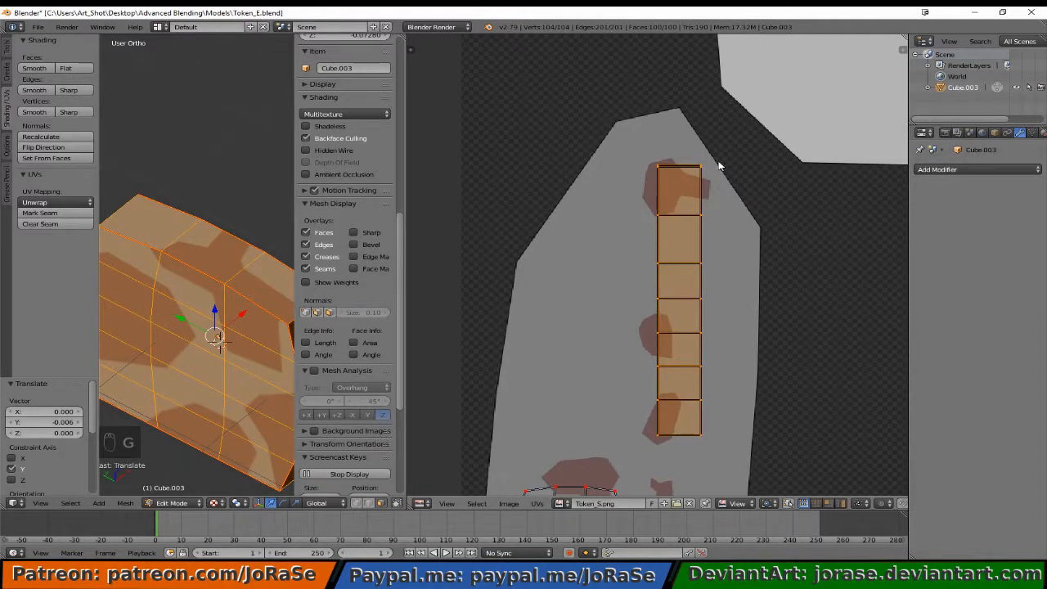
# Undo the recent vertex moves on the rim strip, back to the evenly spaced strip over the uppermost brown spot.
pyautogui.hotkey('ctrl', 'z')
pyautogui.hotkey('ctrl', 'z')
pyautogui.hotkey('ctrl', 'z')
pyautogui.hotkey('ctrl', 'z')
pyautogui.hotkey('ctrl', 'z')
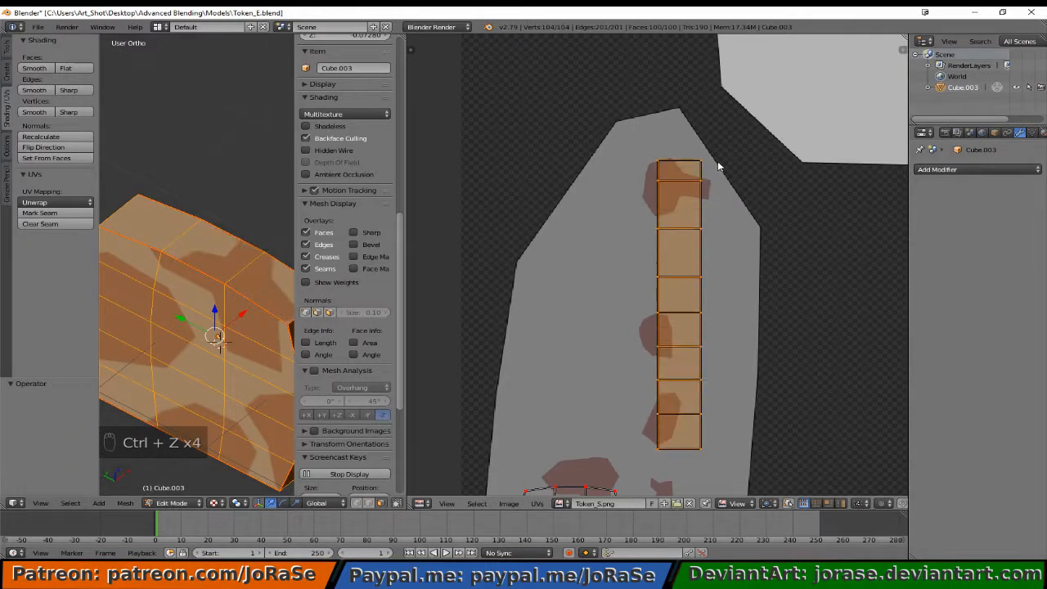
pyautogui.hotkey('ctrl', 'z')
pyautogui.hotkey('ctrl', 'z')
pyautogui.hotkey('ctrl', 'z')
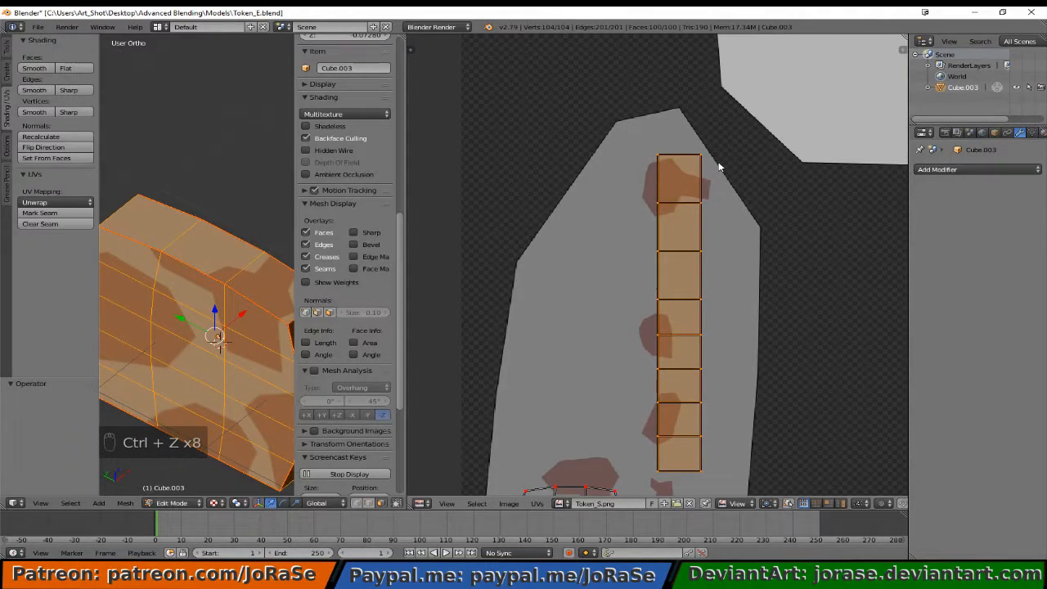
# Mirror the rim strip along X and move it about 0.035 sideways so its other long edge crosses the brown spots.
pyautogui.hotkey('ctrl', 'm')
pyautogui.press('x')
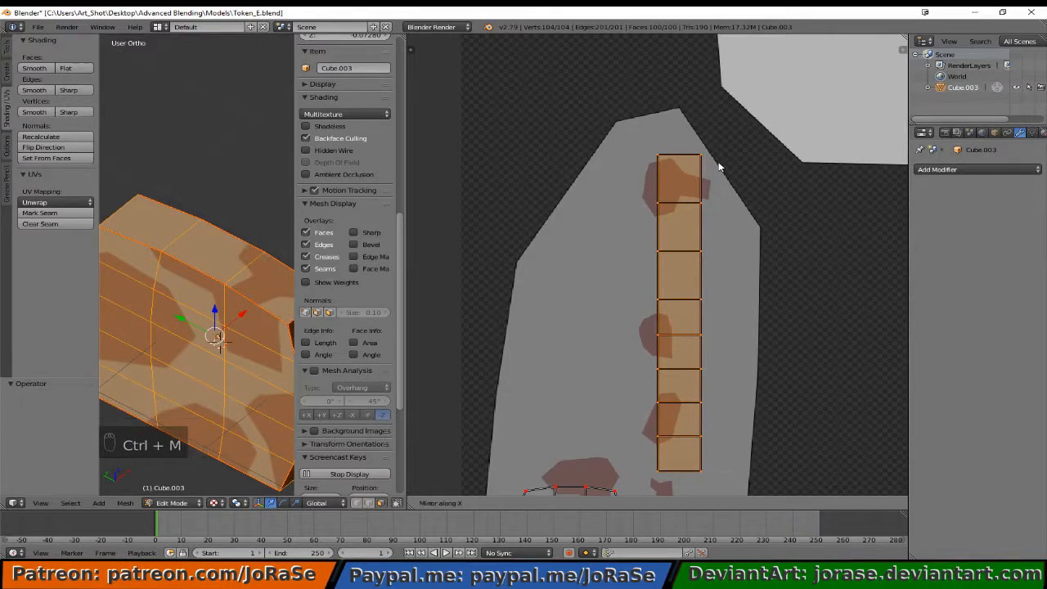
pyautogui.click(719, 167)
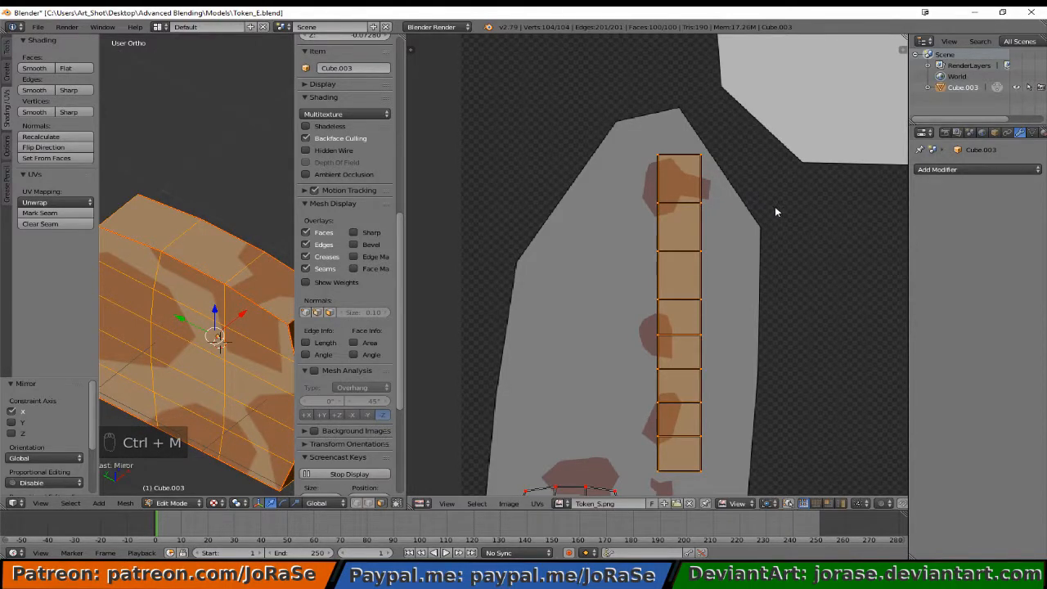
pyautogui.scroll(-5, 790, 241)
pyautogui.scroll(4, 790, 241)
pyautogui.press('g')
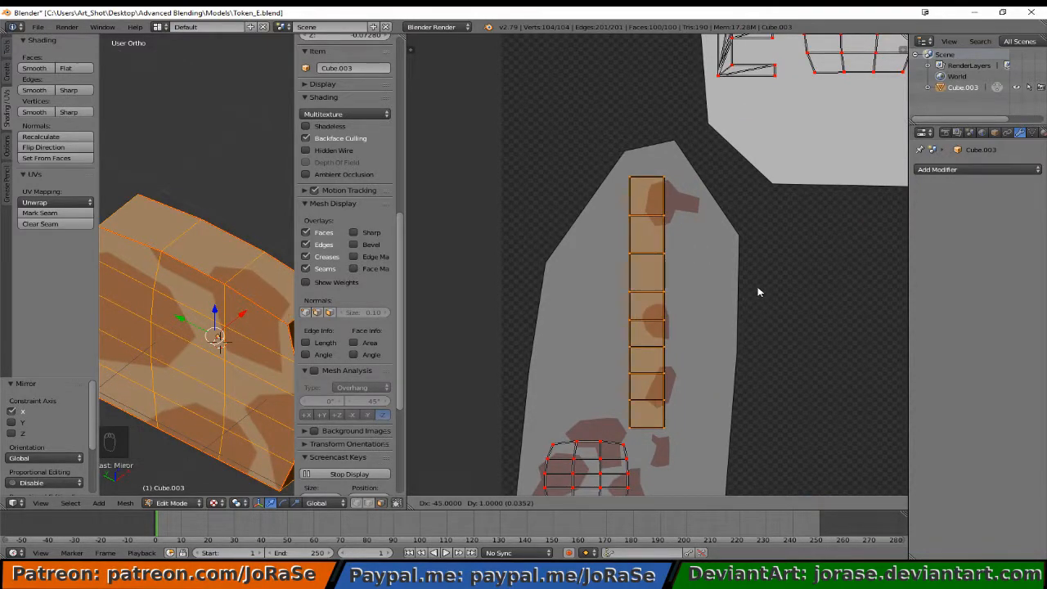
pyautogui.click(759, 292)
# Deselect the strip's top vertices and move the remaining seven faces up about 0.012 along Y.
pyautogui.press('b')
pyautogui.moveTo(620, 162); pyautogui.dragTo(699, 234, button='middle')
pyautogui.press('g')
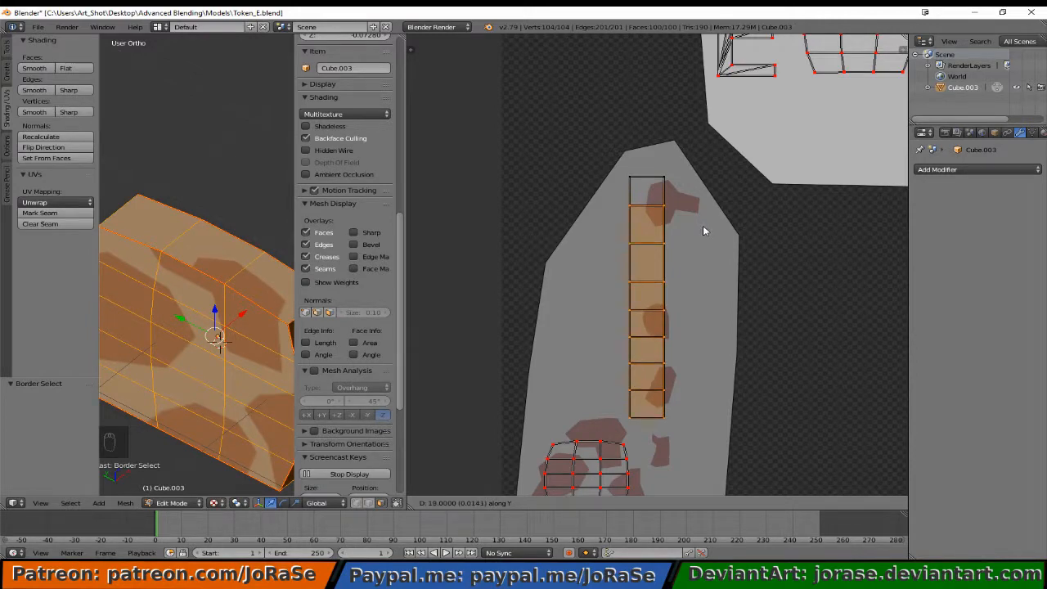
pyautogui.click(704, 229)
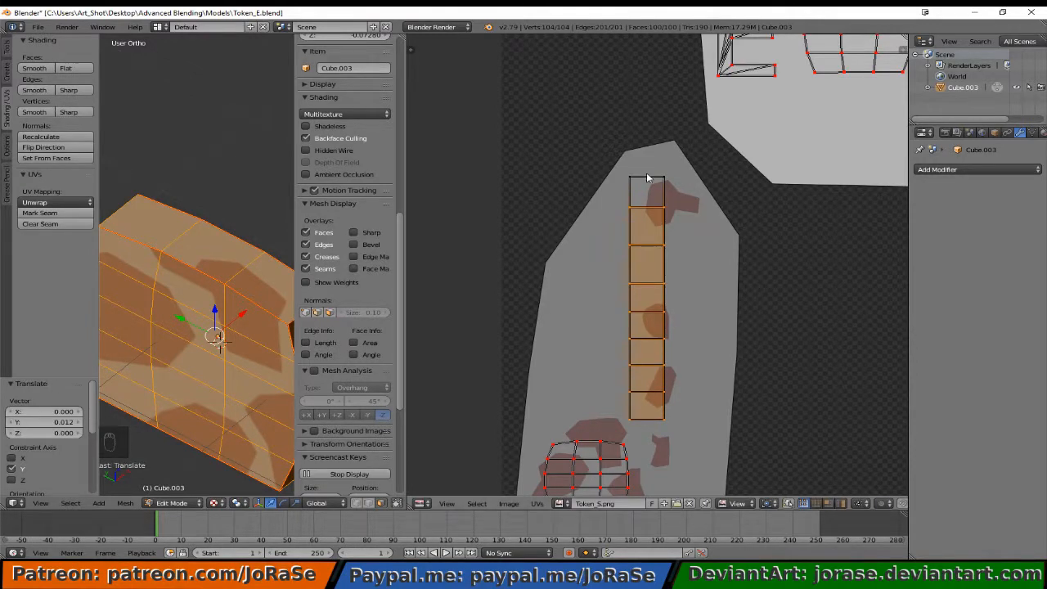
# Deselect the strip's second row of vertices and move the six lower faces up about 0.037 along Y.
pyautogui.press('b')
pyautogui.moveTo(619, 195); pyautogui.dragTo(684, 236, button='middle')
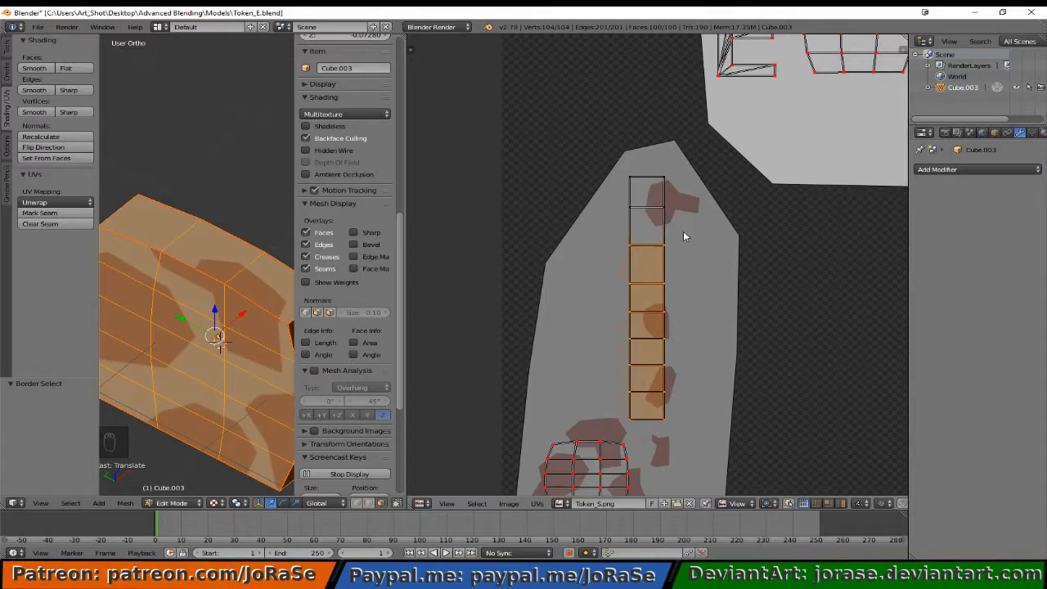
pyautogui.press('y')
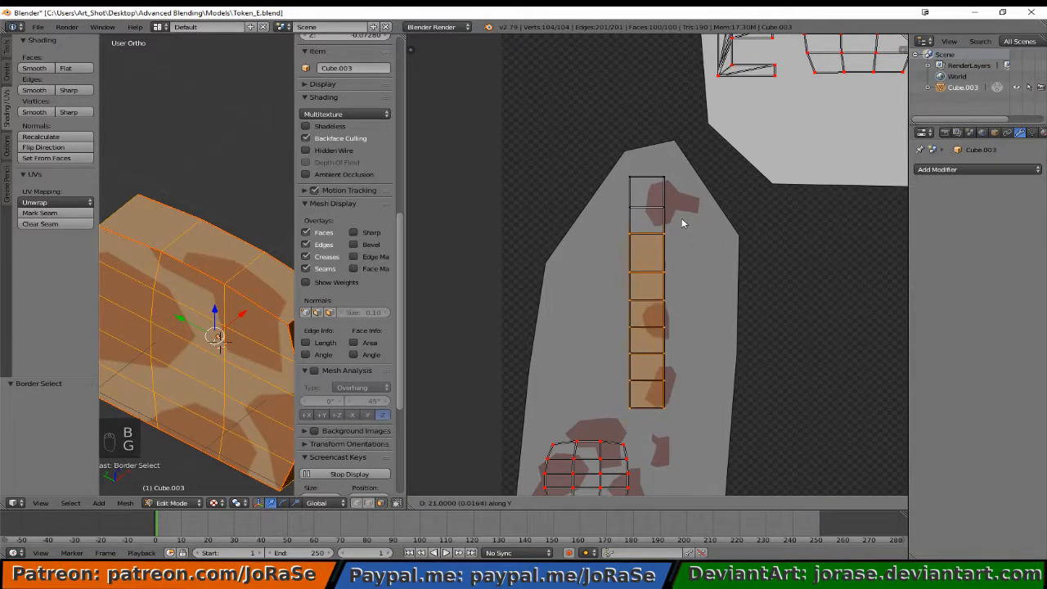
pyautogui.click(676, 211)
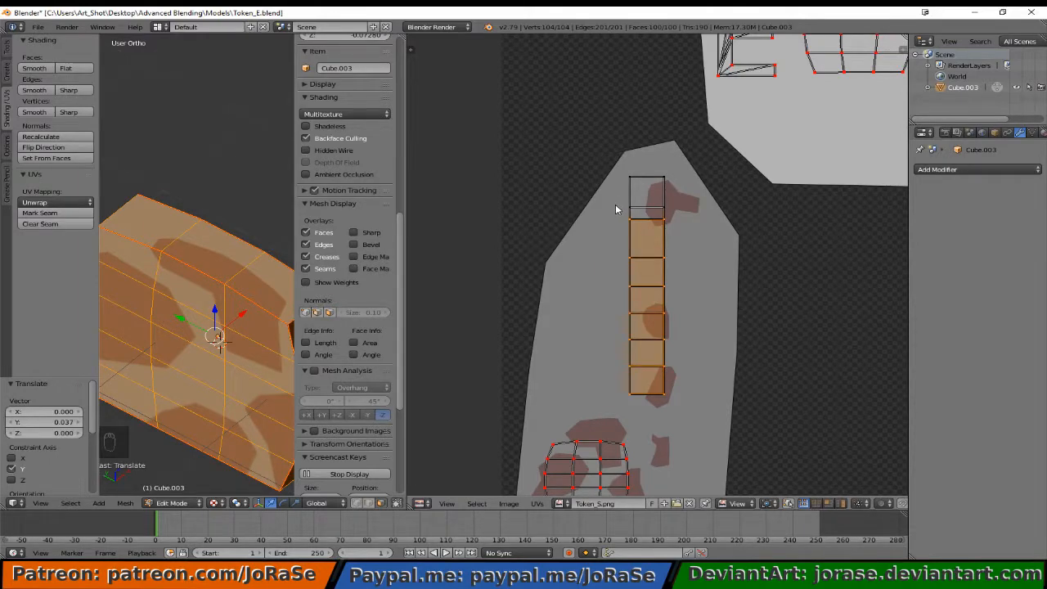
# Deselect the third row of vertices and move the five lower faces up about 0.013 along Y, matching the token's front pattern.
pyautogui.press('b')
pyautogui.moveTo(615, 204); pyautogui.dragTo(664, 235)
pyautogui.moveTo(664, 235); pyautogui.dragTo(681, 244, button='middle')
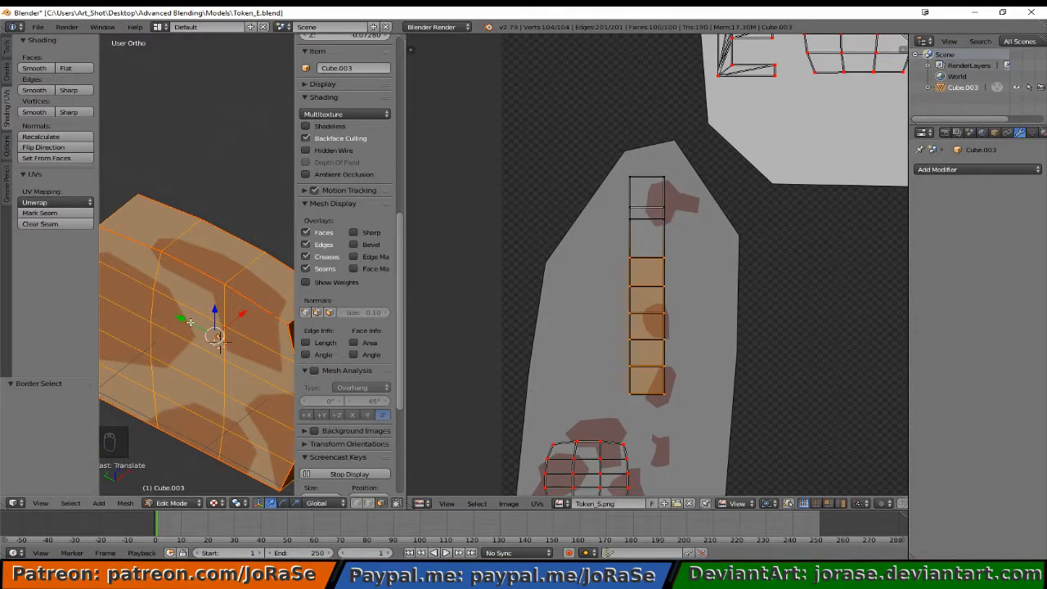
pyautogui.moveTo(194, 324); pyautogui.dragTo(271, 326, button='middle')
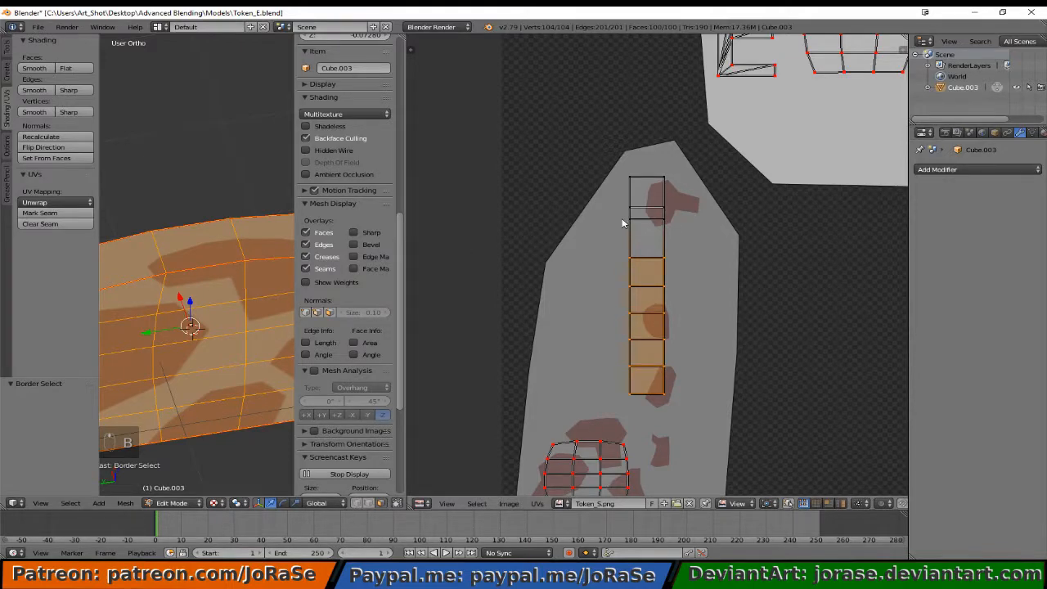
pyautogui.press('g')
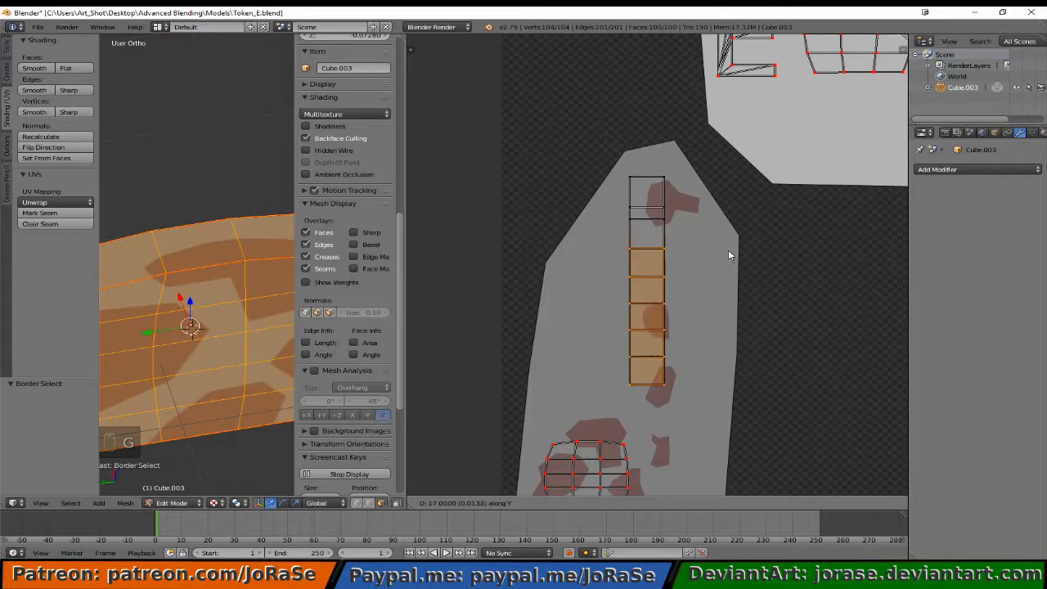
pyautogui.click(729, 254)
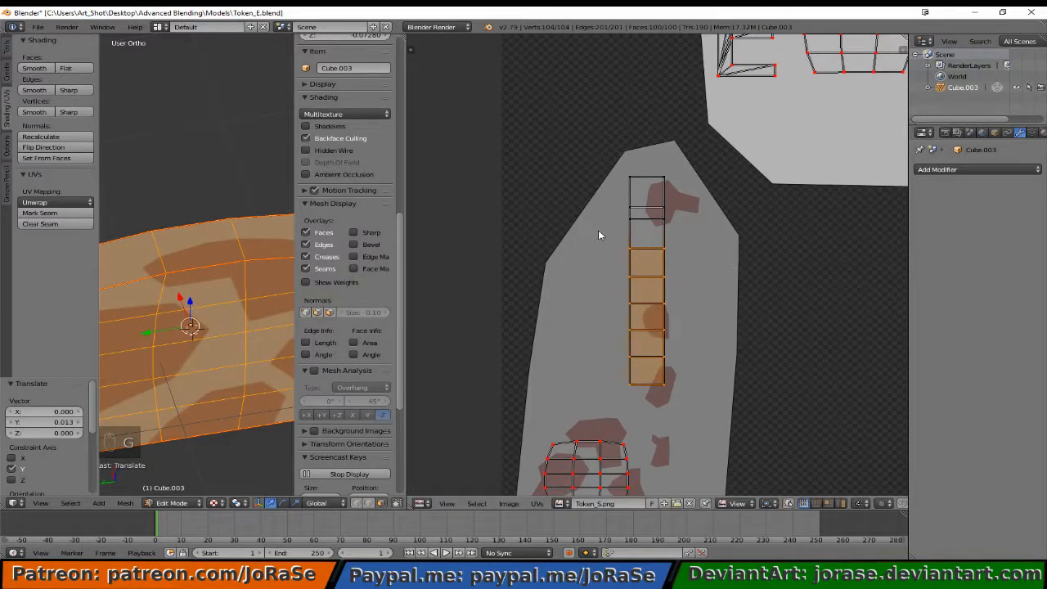
# Deselect the fourth row of vertices and move the four lower faces down about 0.038 along Y toward the middle brown spot.
pyautogui.press('b')
pyautogui.moveTo(598, 232); pyautogui.dragTo(676, 256, button='middle')
pyautogui.press('b')
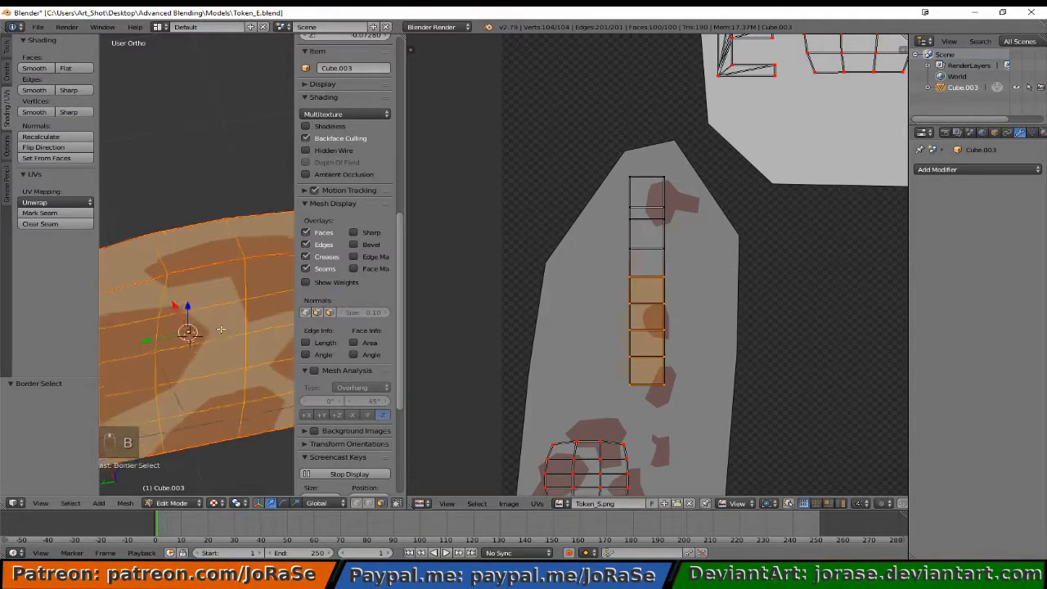
pyautogui.moveTo(221, 329); pyautogui.dragTo(282, 316, button='middle')
pyautogui.moveTo(175, 391); pyautogui.dragTo(216, 308, button='middle')
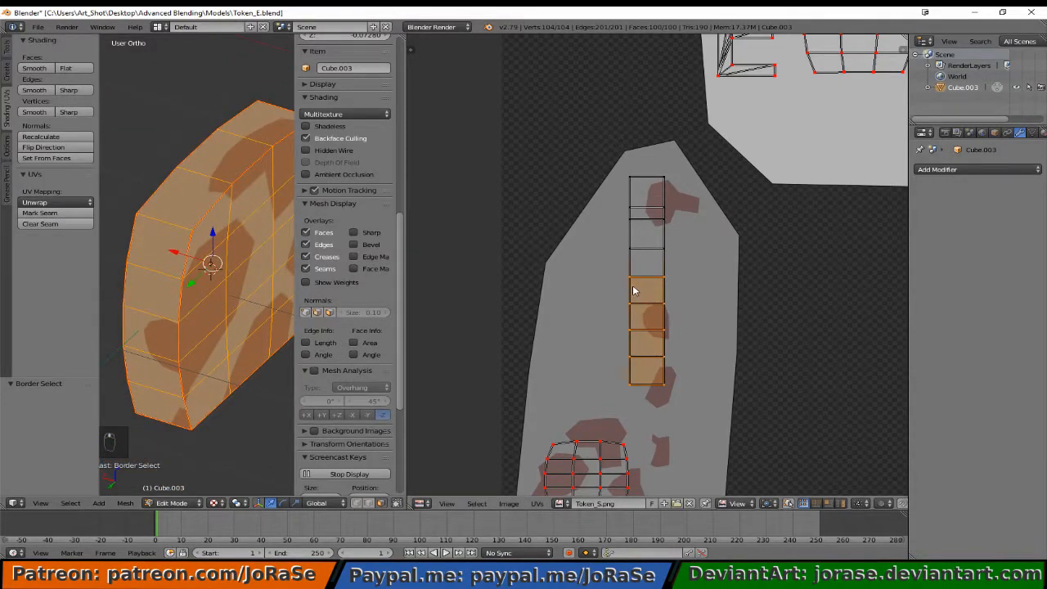
pyautogui.press('g')
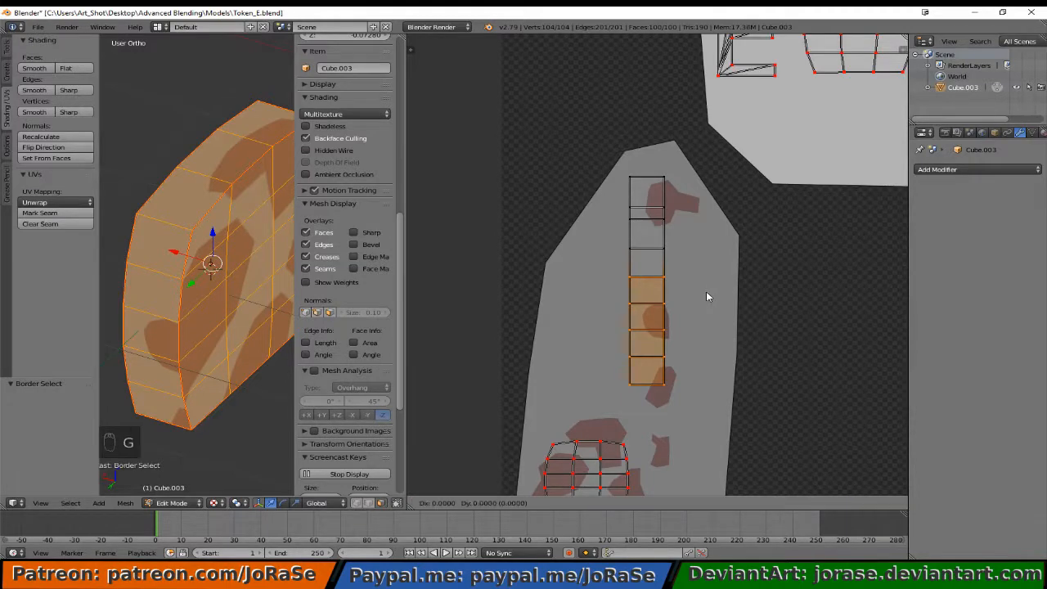
pyautogui.press('y')
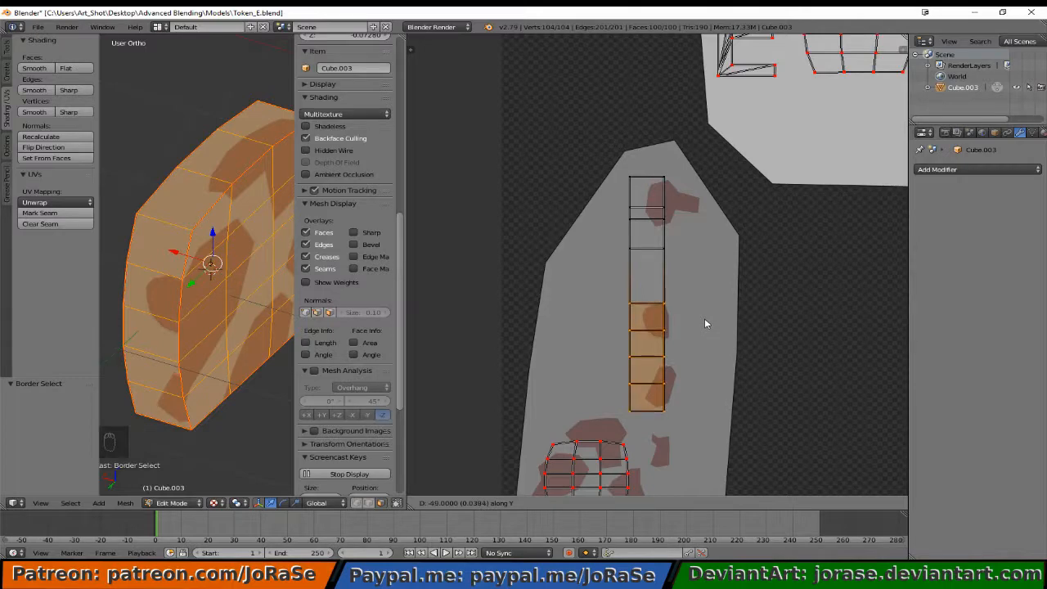
pyautogui.click(705, 319)
# Deselect the fifth row of vertices and move the three lower faces up about 0.021 along Y over the middle brown spot.
pyautogui.press('b')
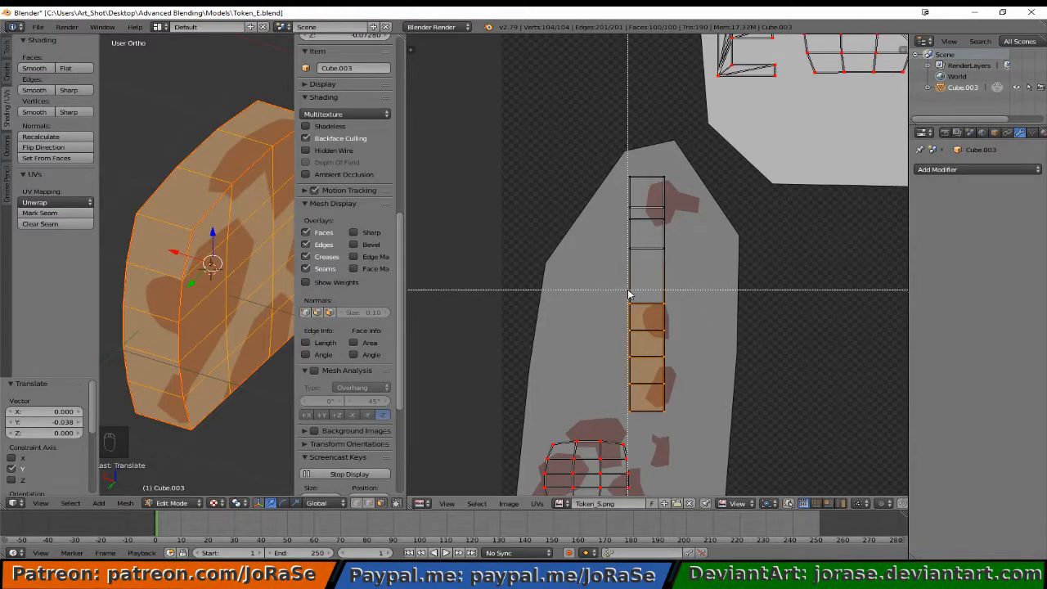
pyautogui.moveTo(627, 290); pyautogui.dragTo(701, 313, button='middle')
pyautogui.press('g')
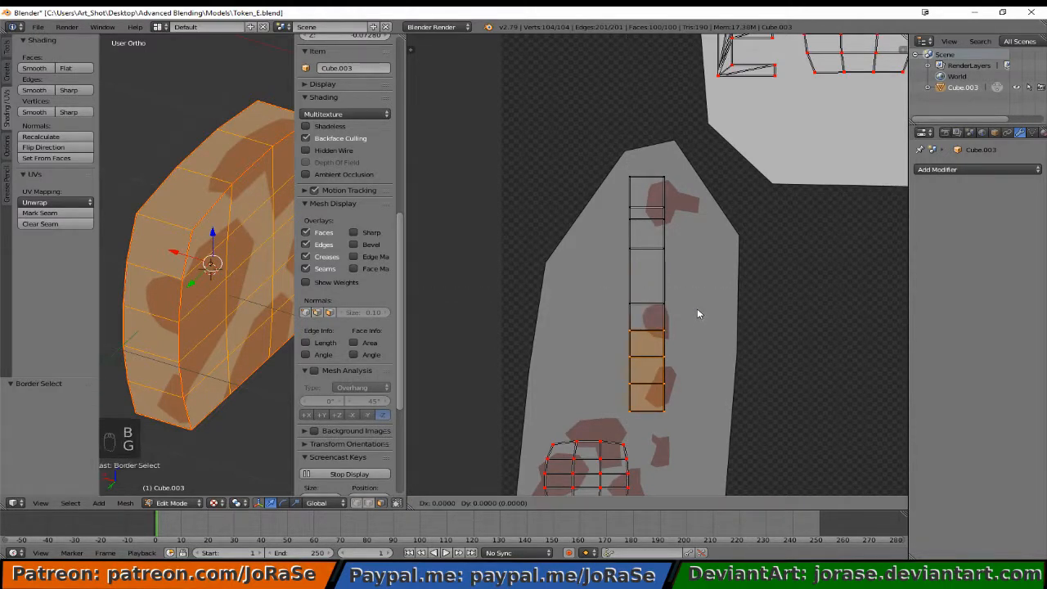
pyautogui.press('y')
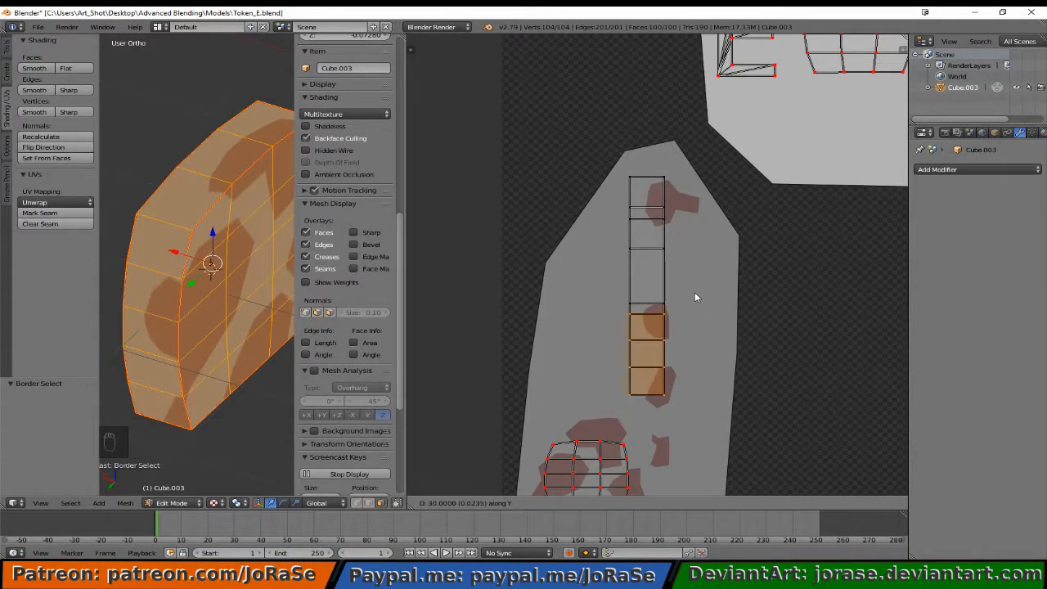
pyautogui.click(696, 299)
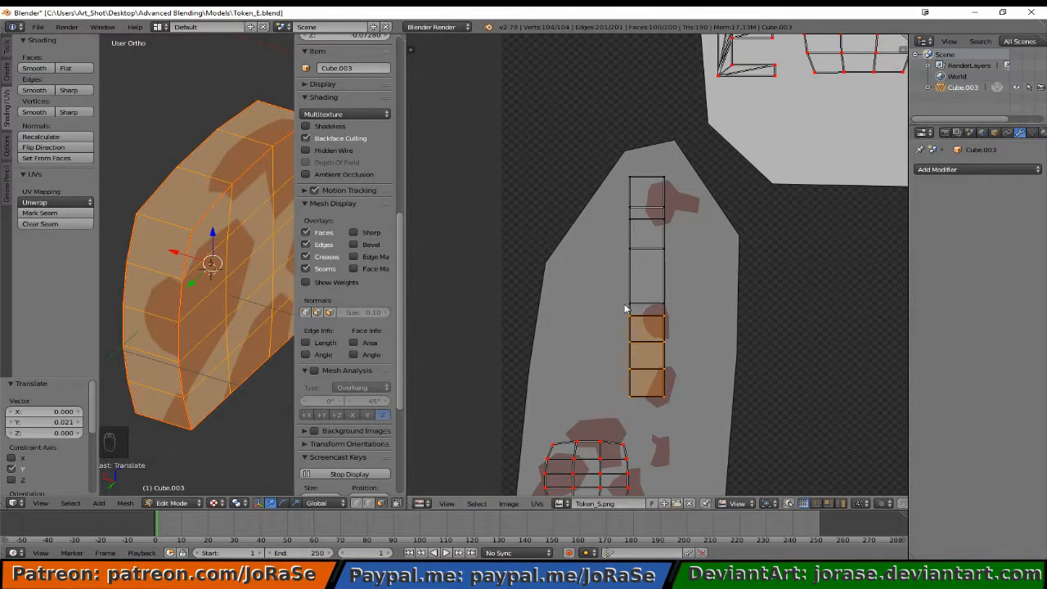
# Deselect the sixth row of vertices, move the last two faces up about 0.049 along Y and ease them back down about 0.021.
pyautogui.press('b')
pyautogui.moveTo(624, 304); pyautogui.dragTo(677, 324)
pyautogui.press('g')
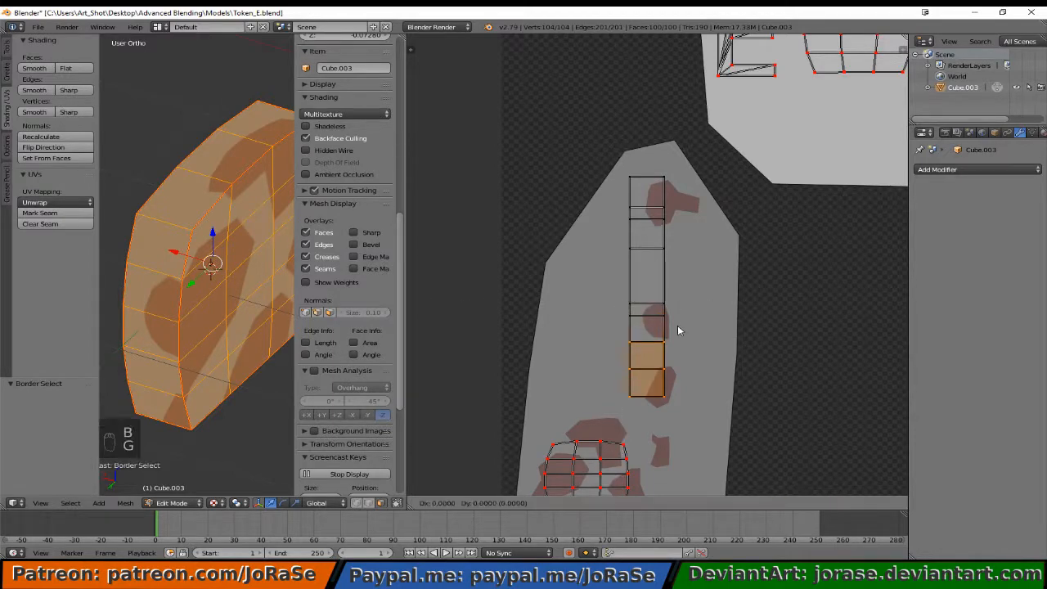
pyautogui.press('y')
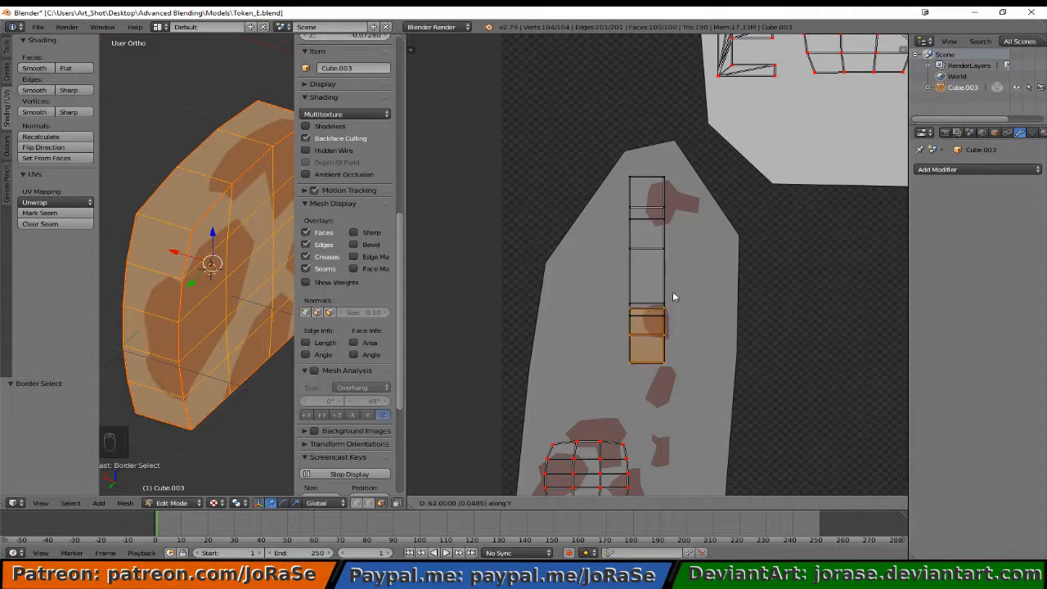
pyautogui.click(673, 293)
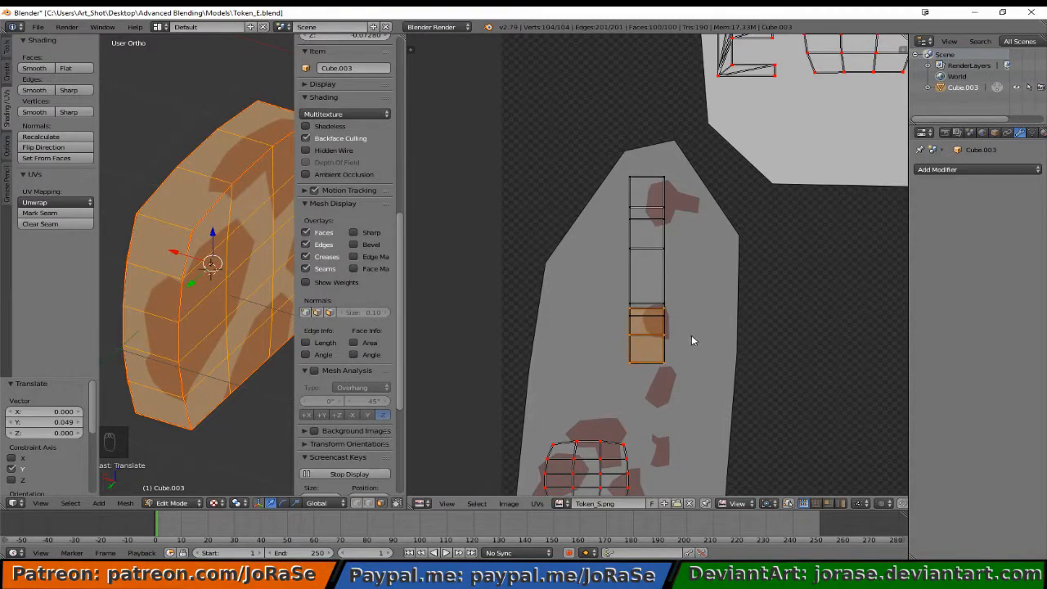
pyautogui.moveTo(270, 372); pyautogui.dragTo(252, 327, button='middle')
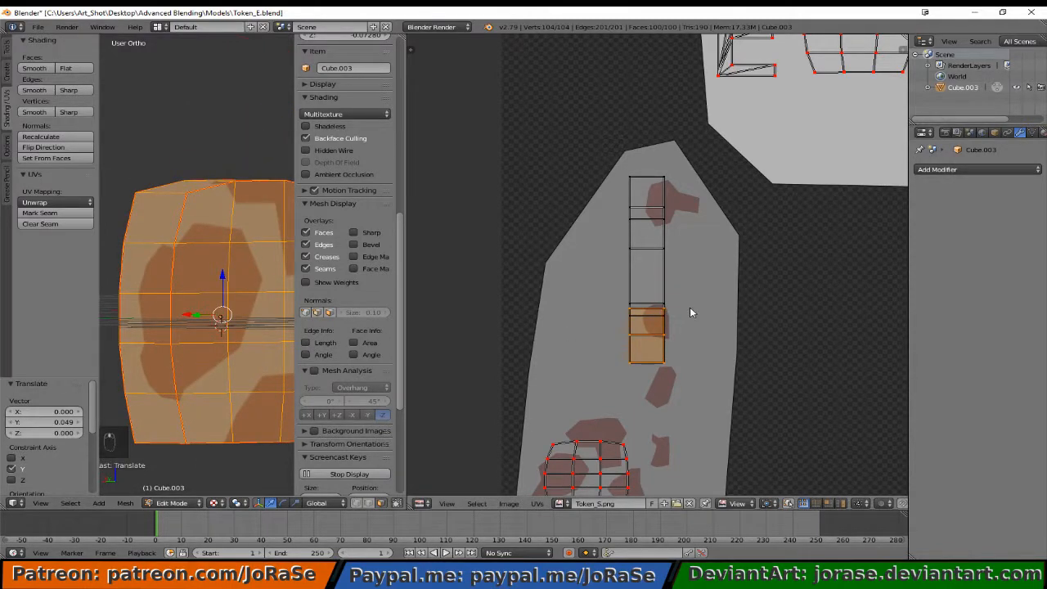
pyautogui.press('g')
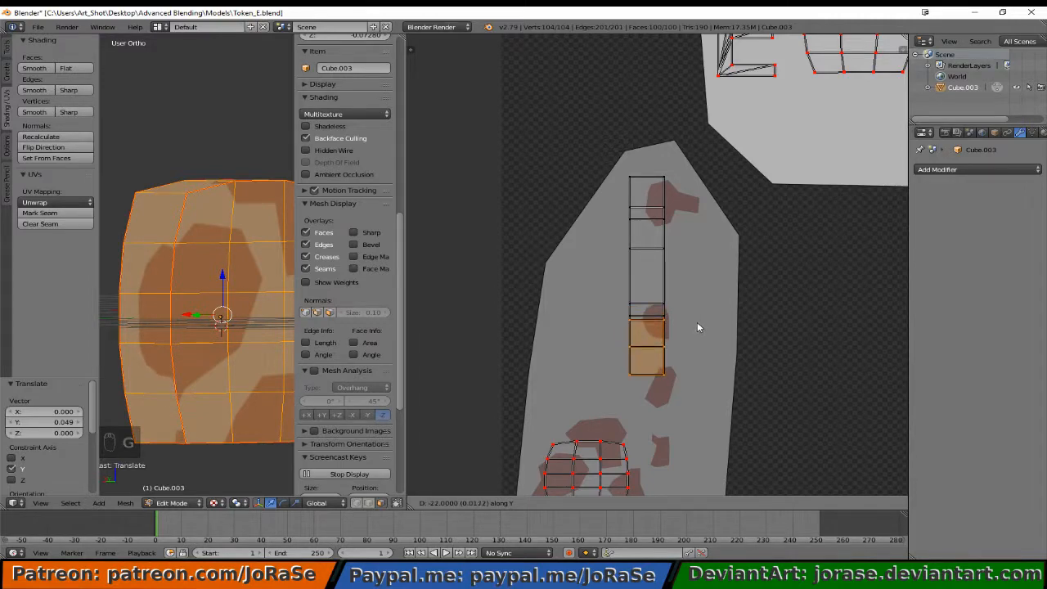
pyautogui.click(695, 325)
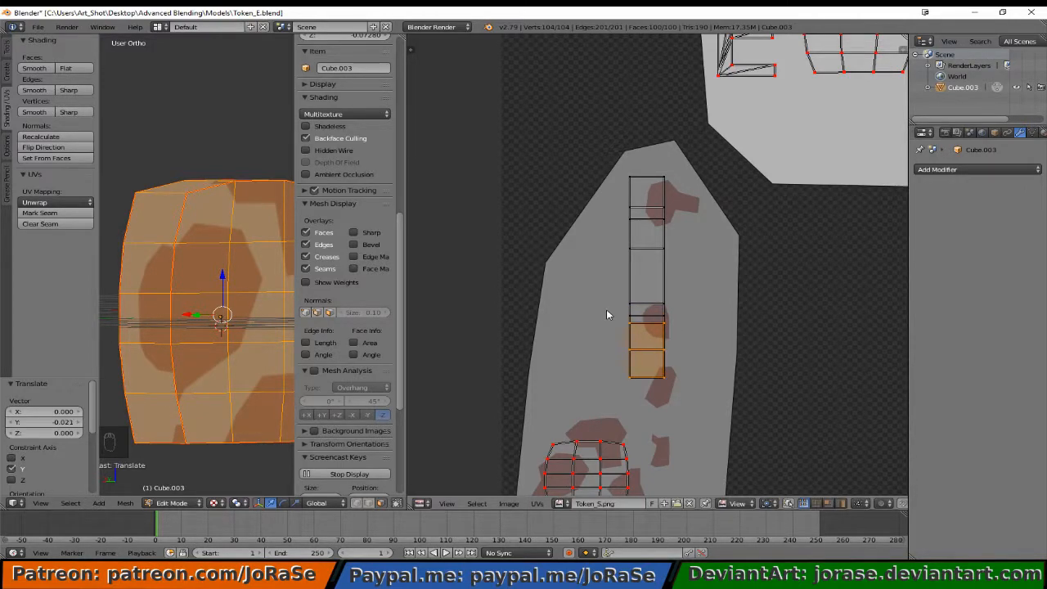
# Deselect the seventh row of vertices and move the strip's last face up about 0.022 along Y.
pyautogui.press('b')
pyautogui.moveTo(626, 315); pyautogui.dragTo(679, 336, button='middle')
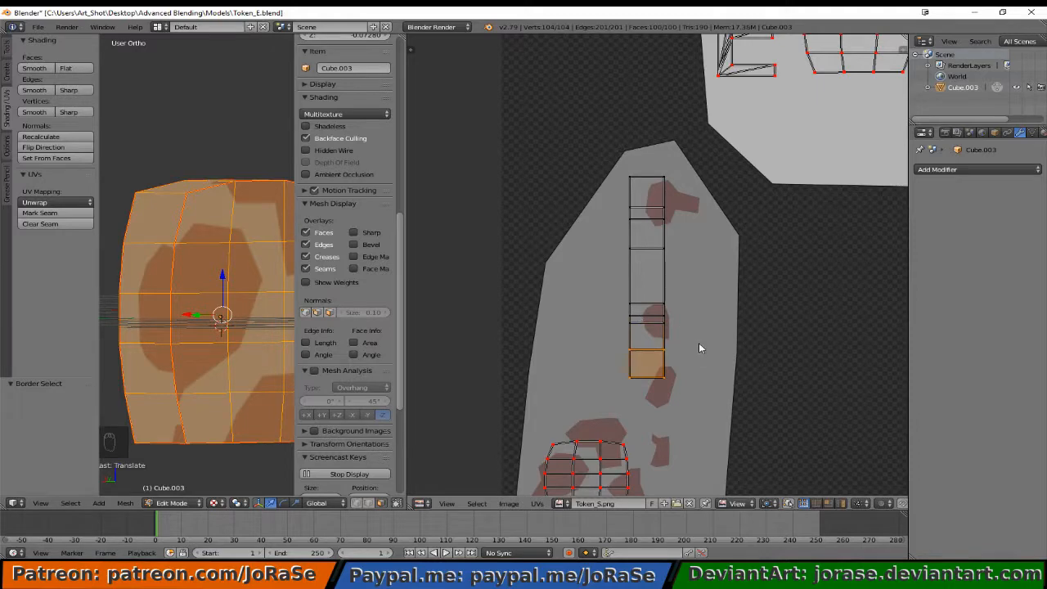
pyautogui.press('g')
pyautogui.press('y')
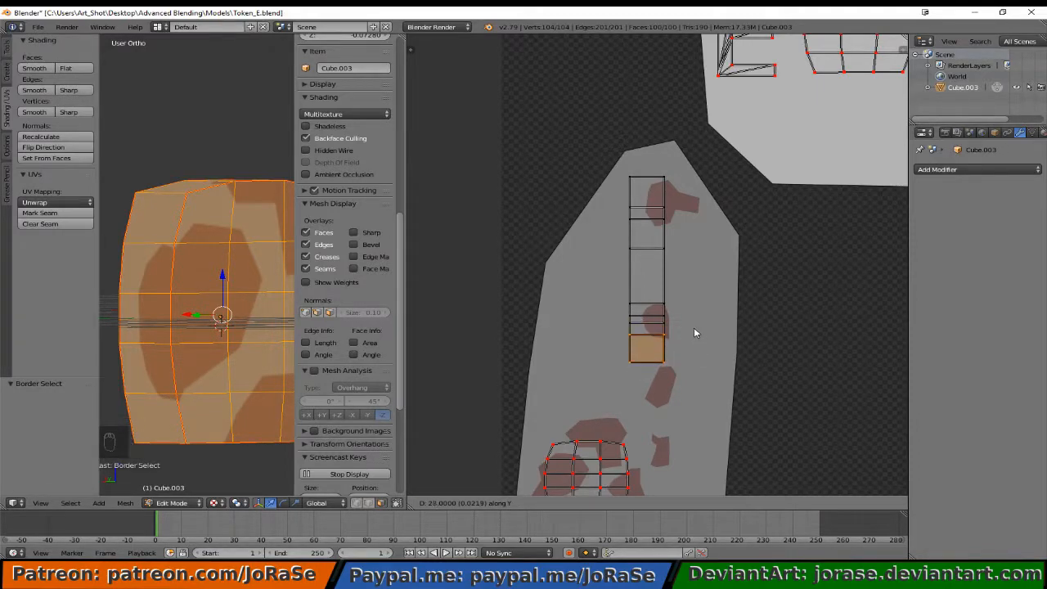
pyautogui.click(695, 331)
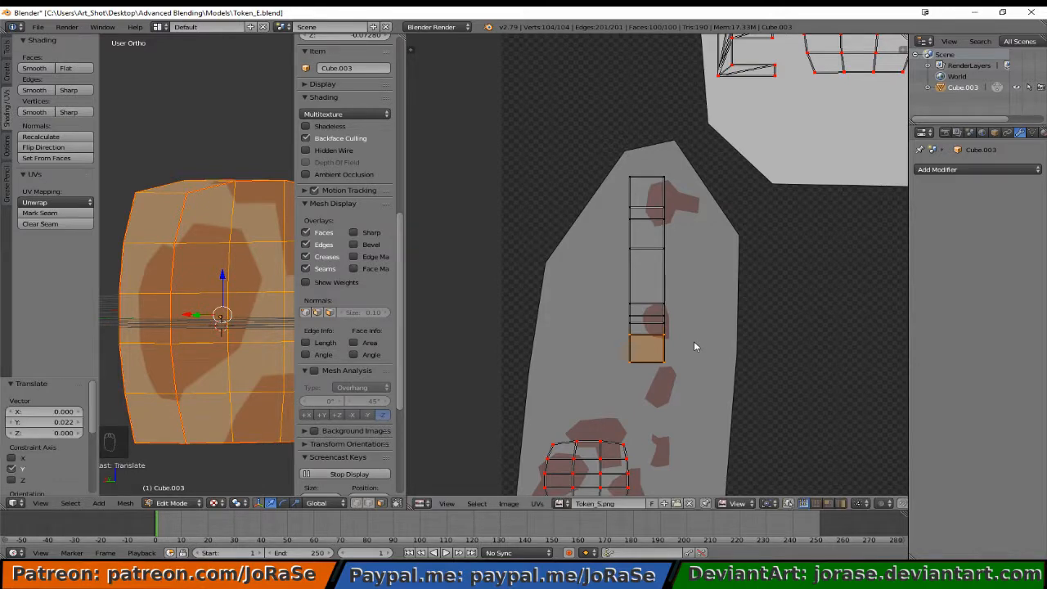
# Deselect all UVs and return the token to Object Mode.
pyautogui.press('a')
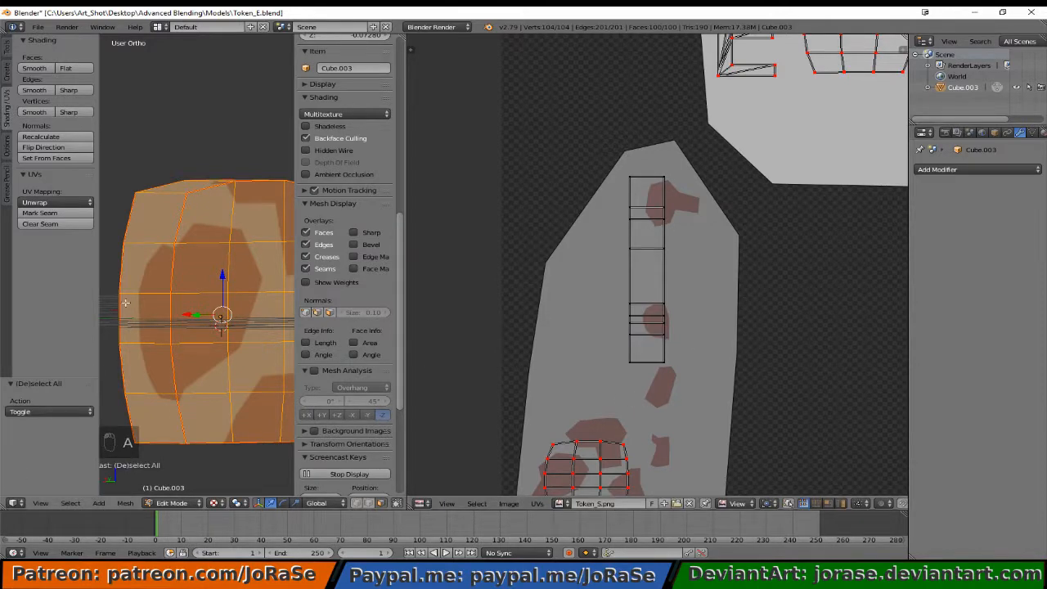
pyautogui.press('Tab')
pyautogui.scroll(-6, 154, 306)
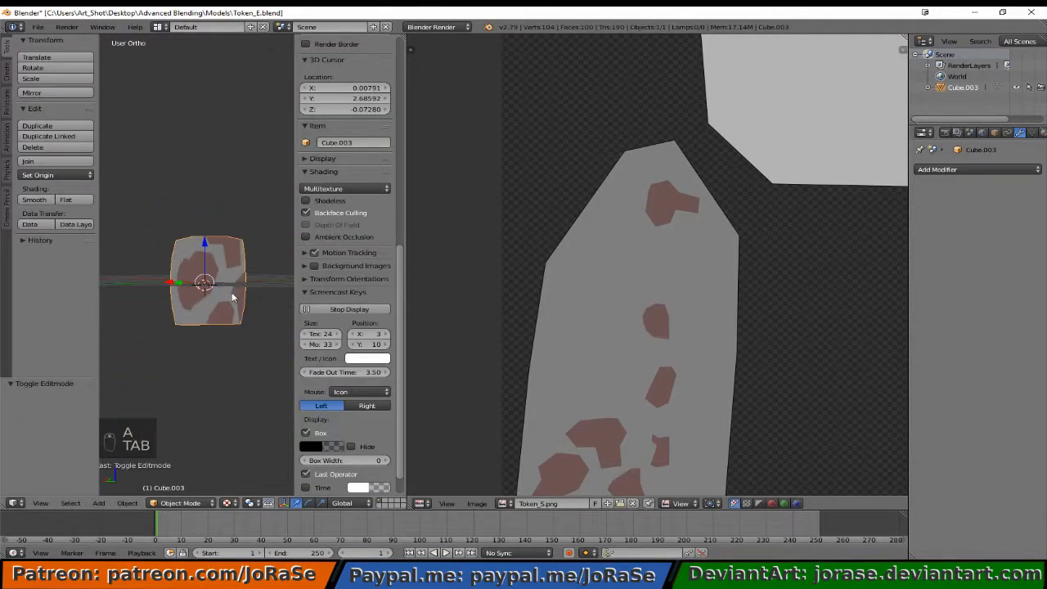
# Return the token to Edit Mode, select the finished rim strip's UVs over the brown spots and pin them.
pyautogui.moveTo(232, 295); pyautogui.dragTo(170, 278, button='middle')
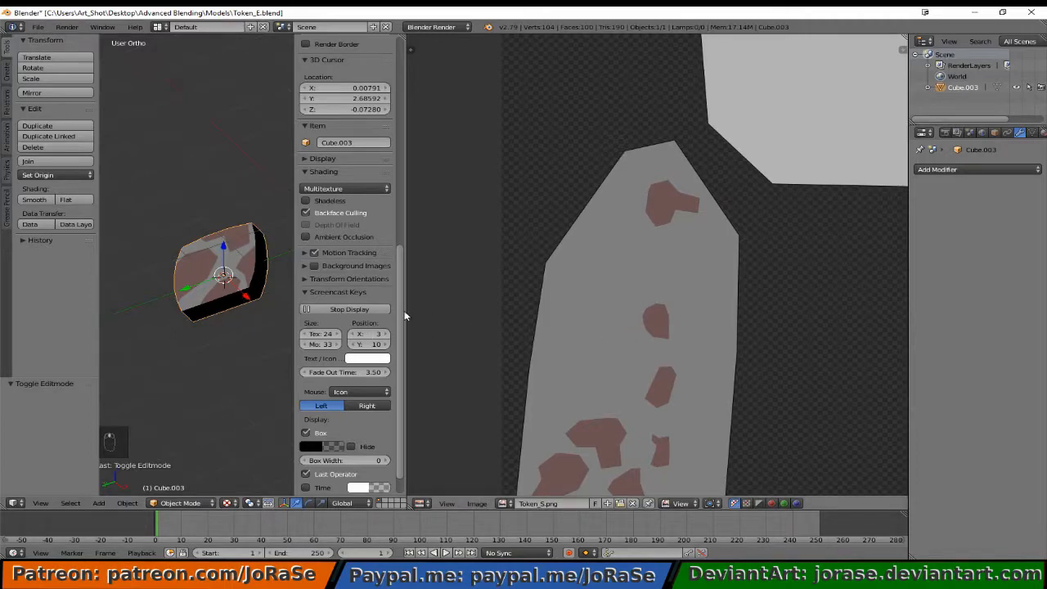
pyautogui.press('Tab')
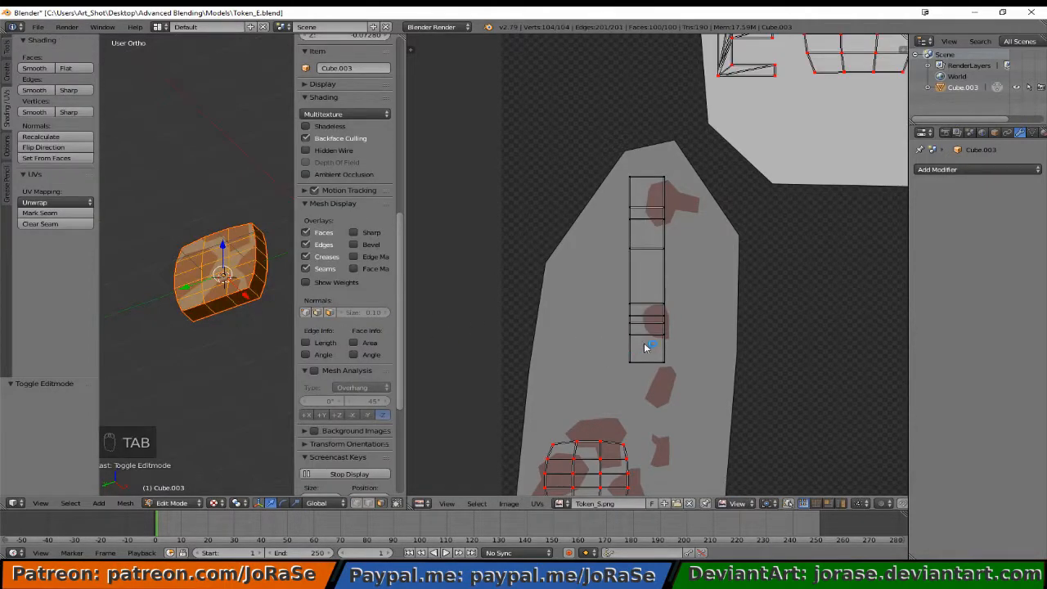
pyautogui.press('b')
pyautogui.moveTo(602, 141); pyautogui.dragTo(712, 373)
pyautogui.press('p')
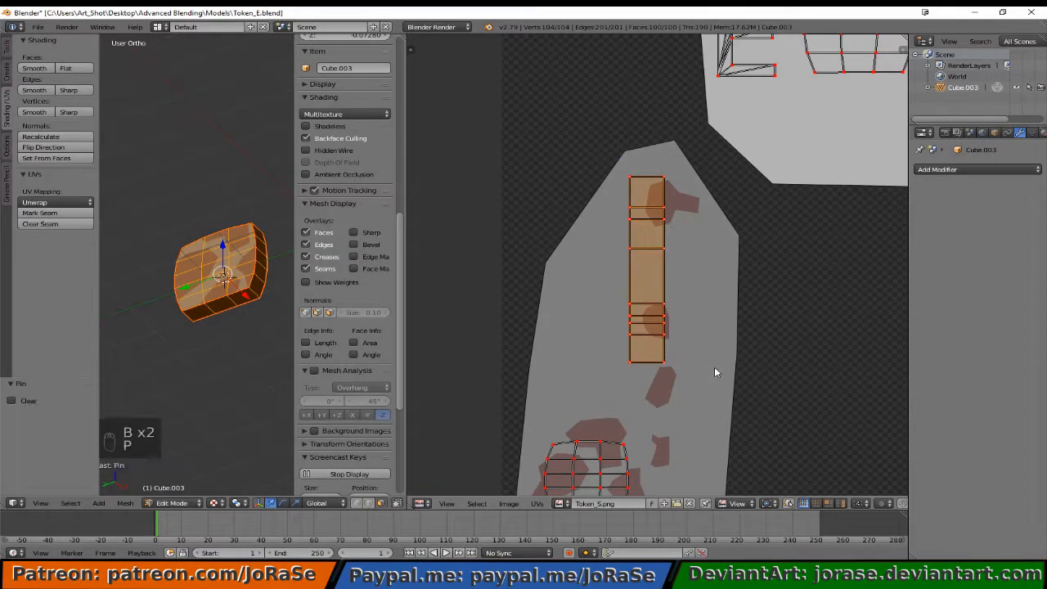
# Select only the unpinned strip outside the image, move it onto the brown-spotted area and scale it to about 0.553.
pyautogui.press('a')
pyautogui.scroll(-5, 736, 363)
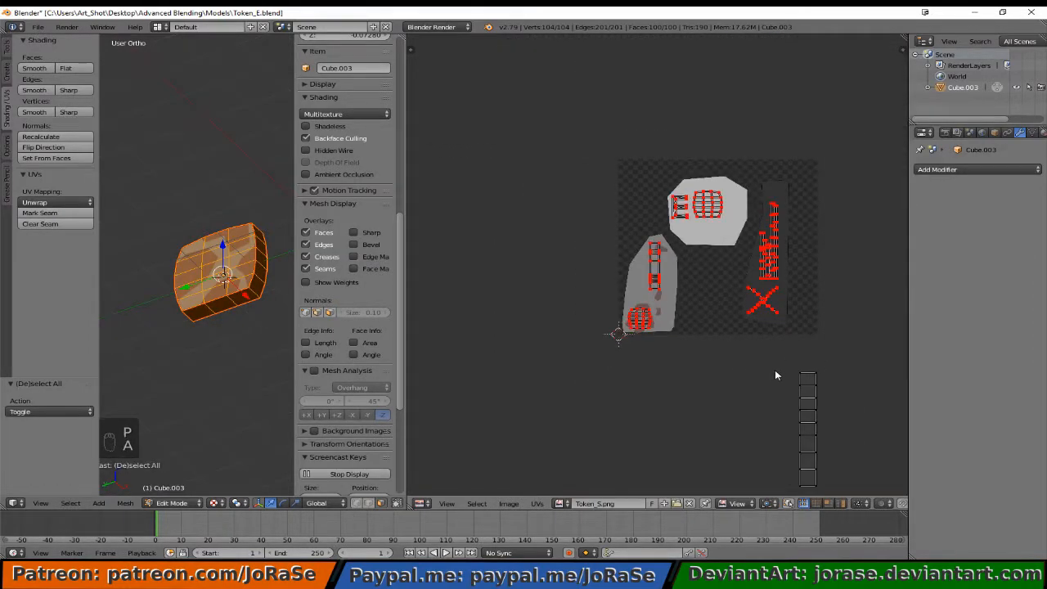
pyautogui.press('b')
pyautogui.moveTo(782, 361); pyautogui.dragTo(851, 495)
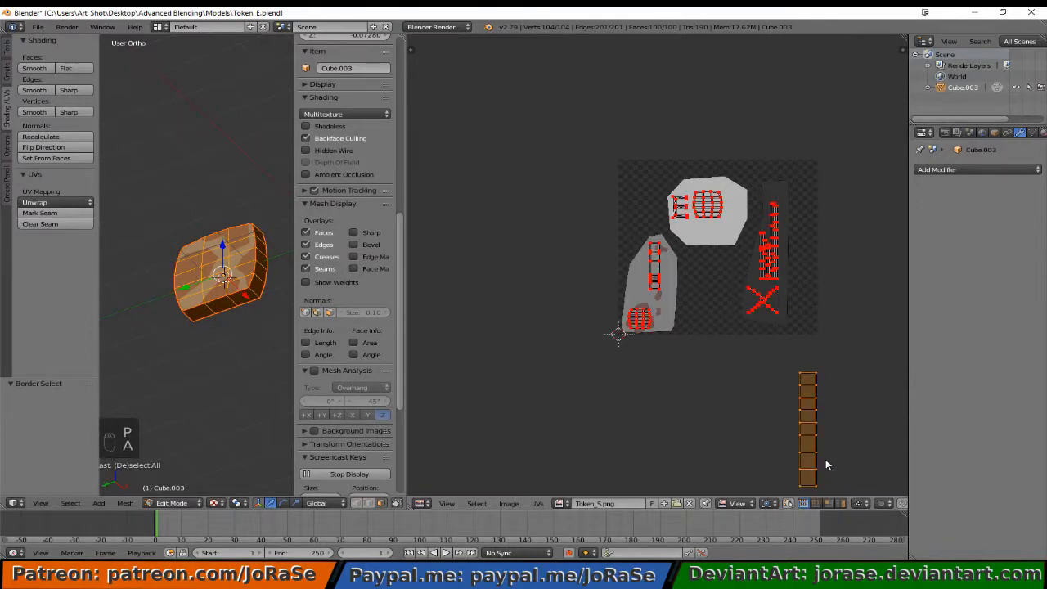
pyautogui.press('g')
pyautogui.click(677, 328)
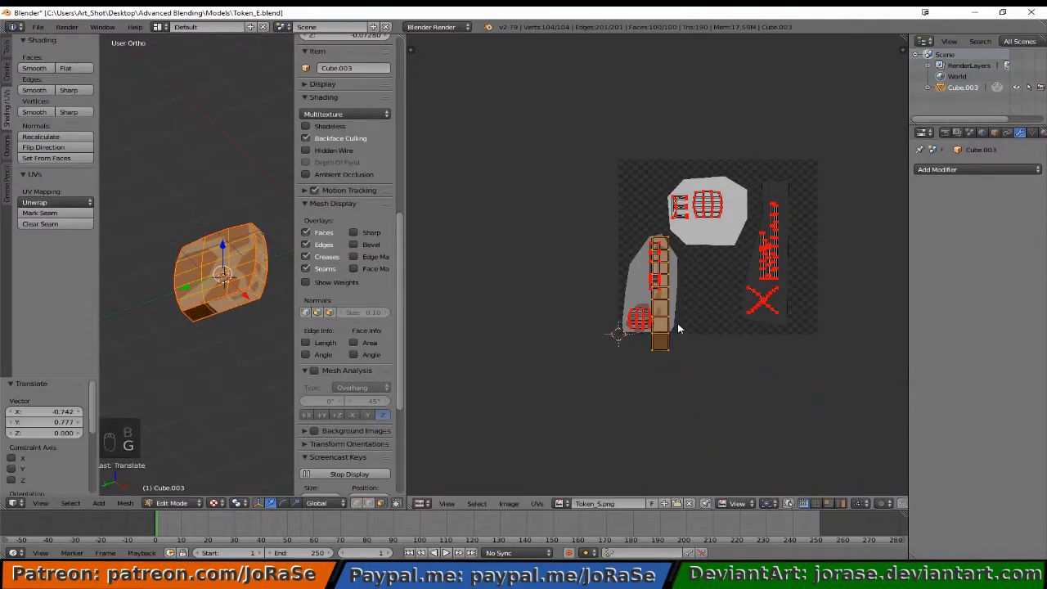
pyautogui.press('s')
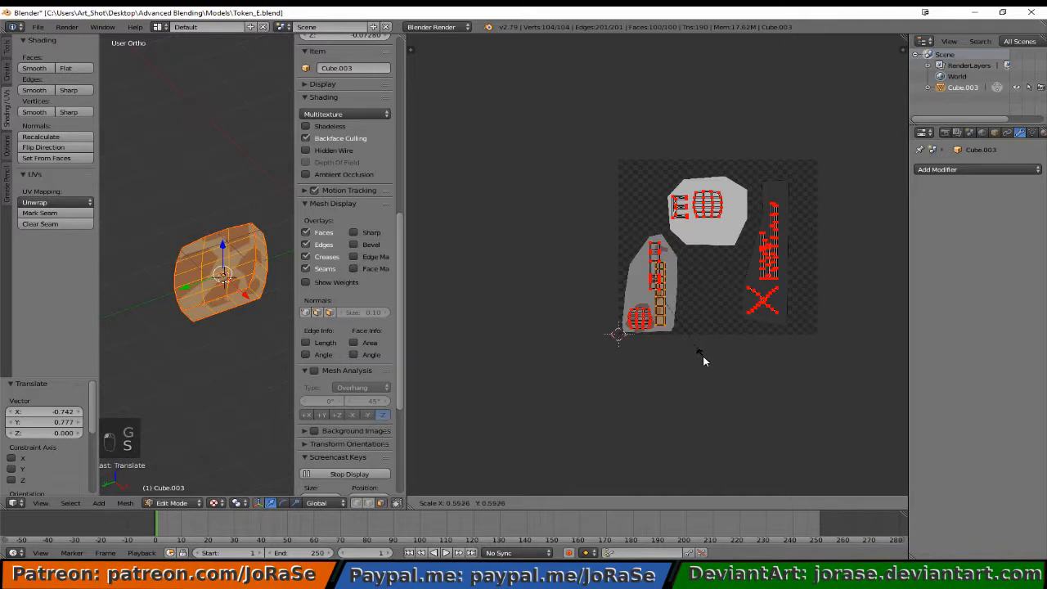
pyautogui.click(723, 395)
pyautogui.scroll(5, 724, 394)
# Reposition the scaled strip in three moves so it overlaps the right edges of the lower brown spots.
pyautogui.press('g')
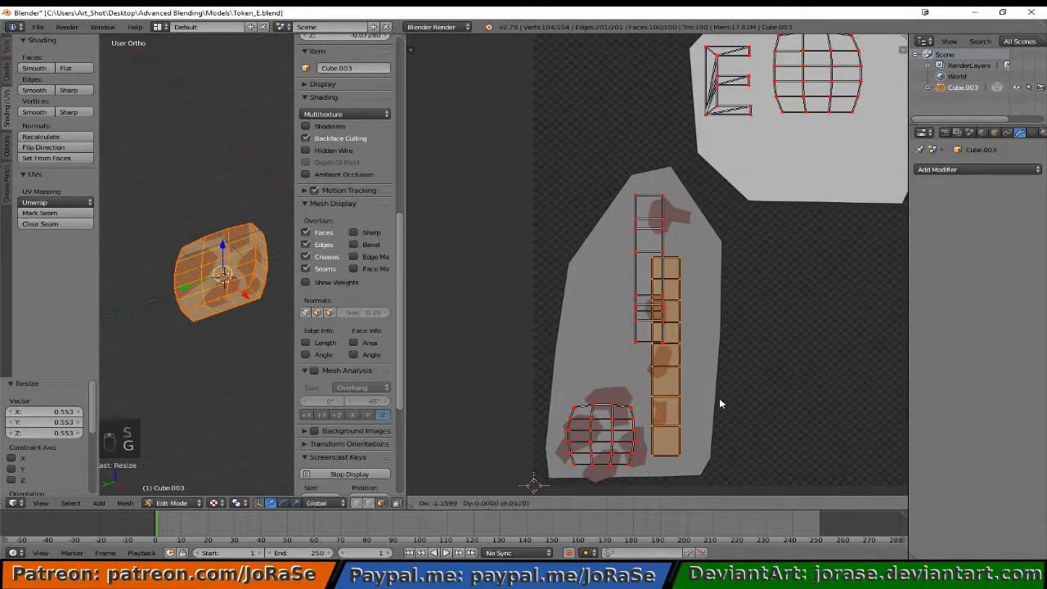
pyautogui.click(702, 389)
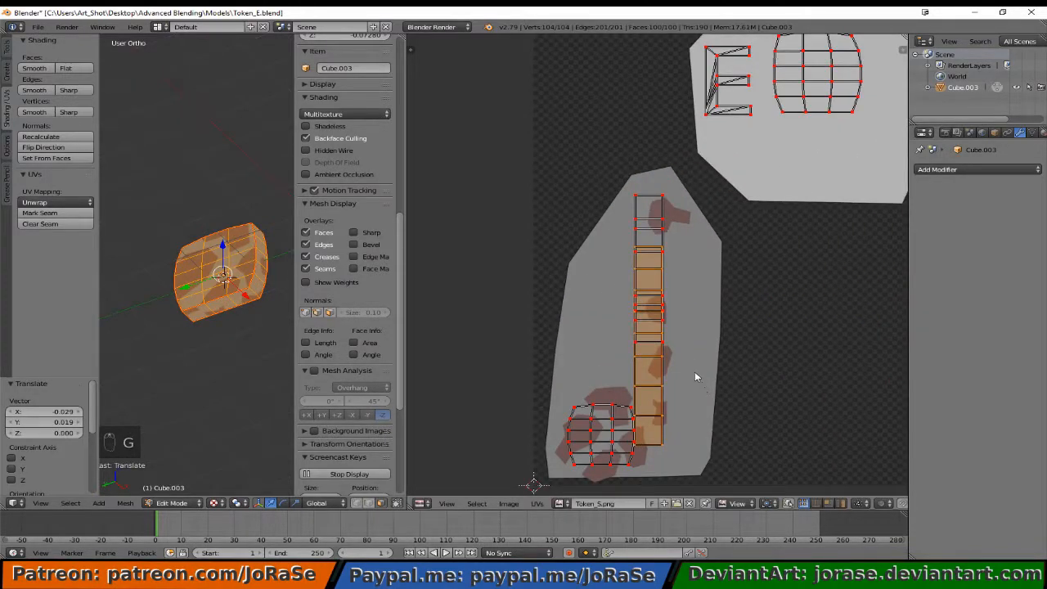
pyautogui.press('g')
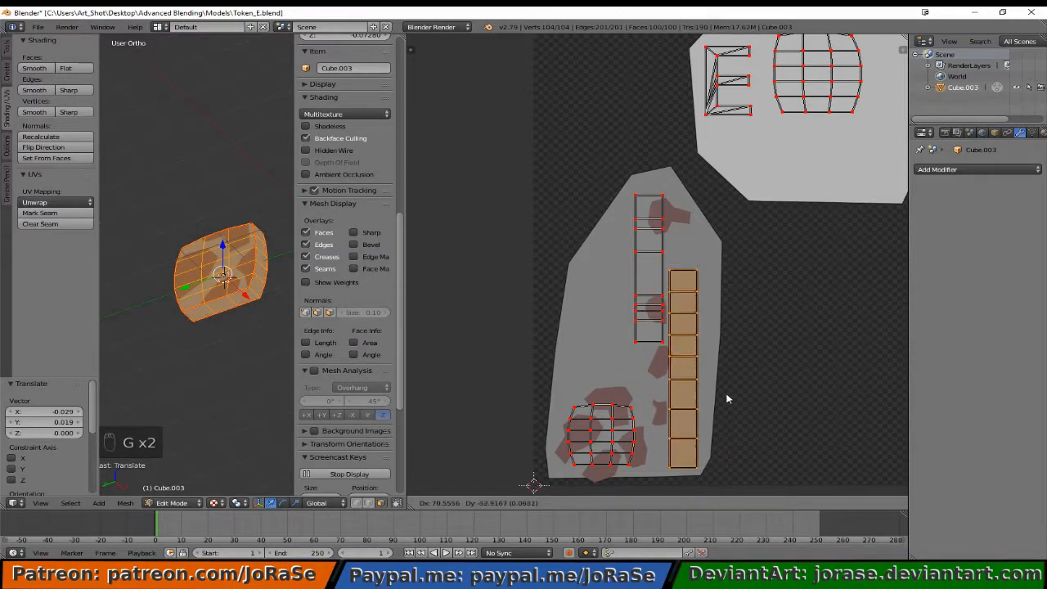
pyautogui.click(717, 407)
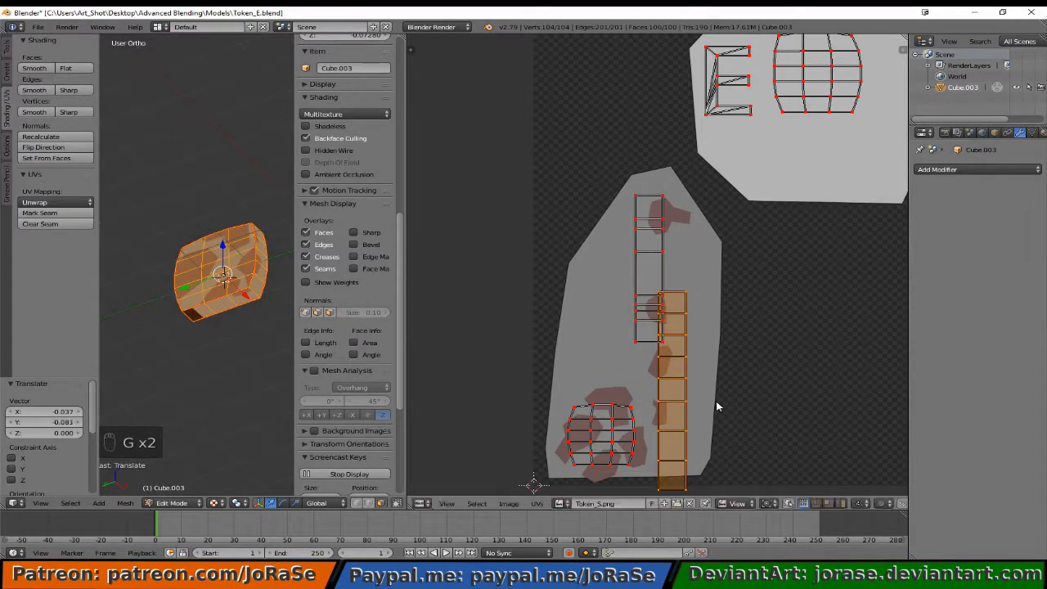
pyautogui.press('g')
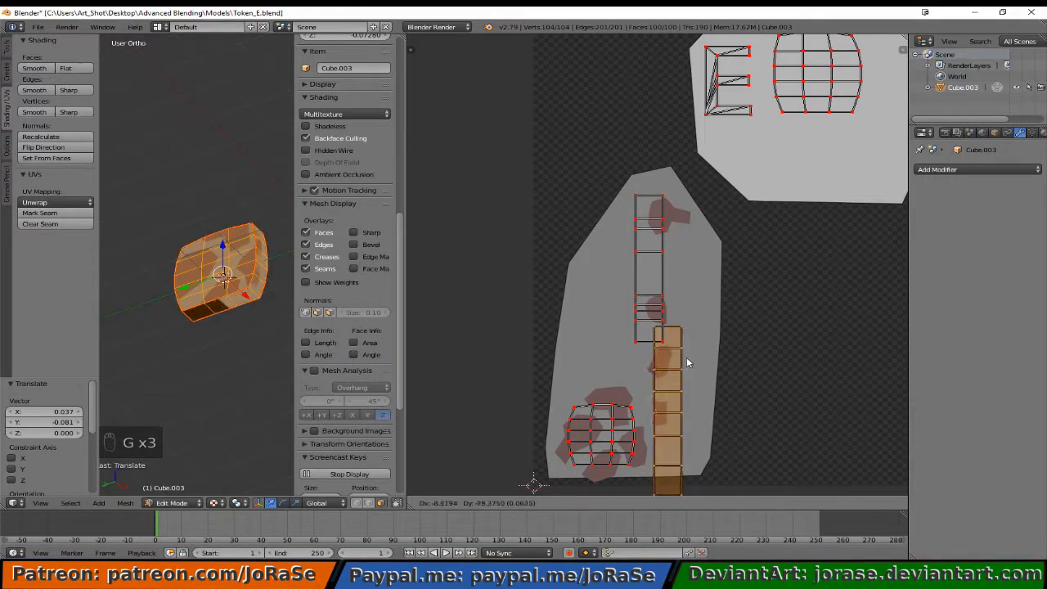
pyautogui.click(685, 349)
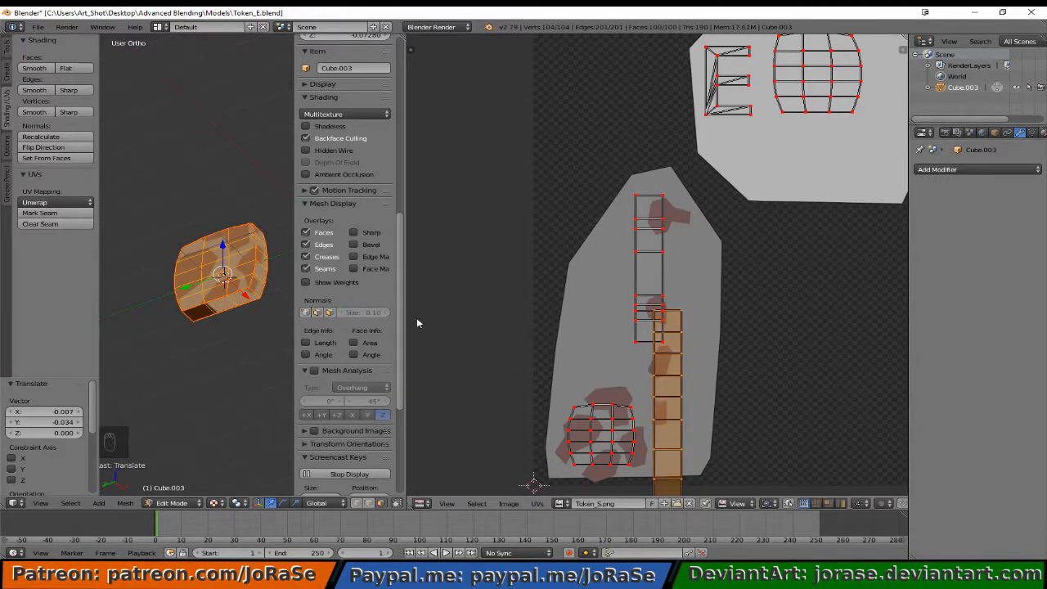
# View the token's side up close and shift the strip about 0.014, 0.010, followed by about 0.003, -0.048 in X and Y.
pyautogui.moveTo(266, 288); pyautogui.dragTo(244, 307, button='middle')
pyautogui.scroll(4, 270, 298)
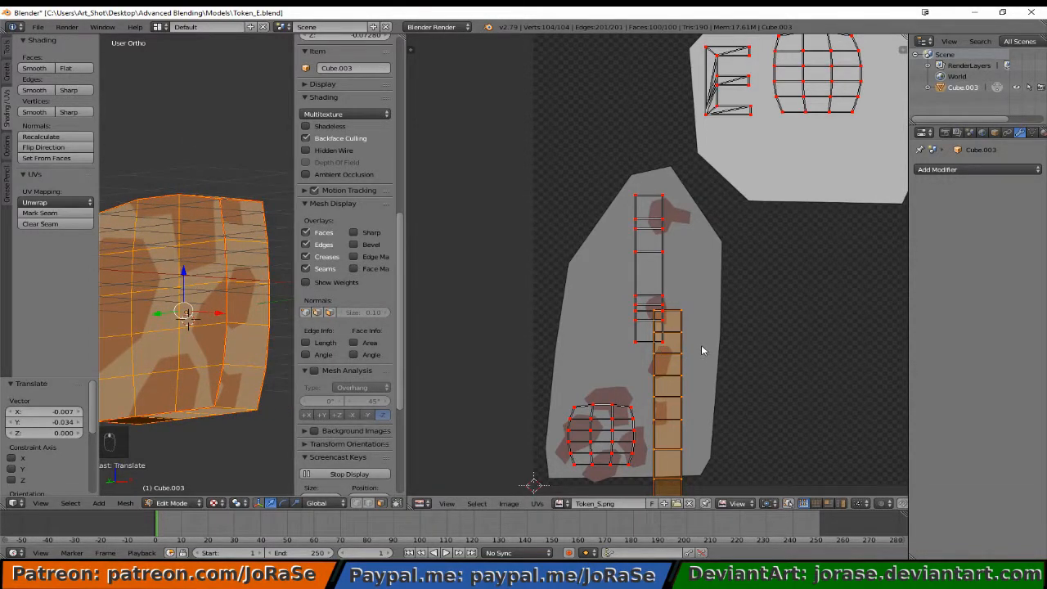
pyautogui.press('g')
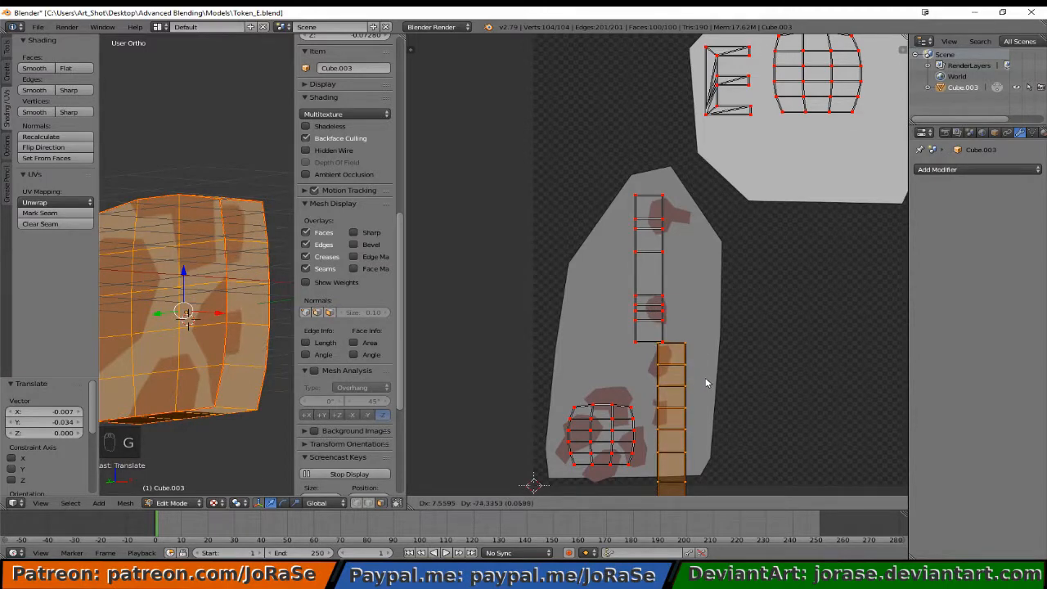
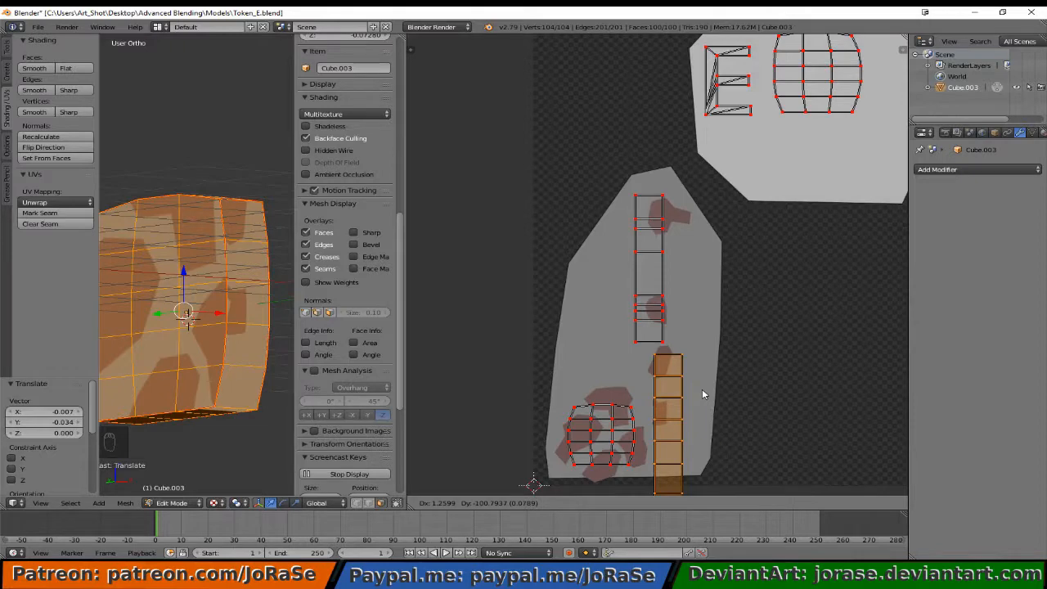
pyautogui.click(710, 345)
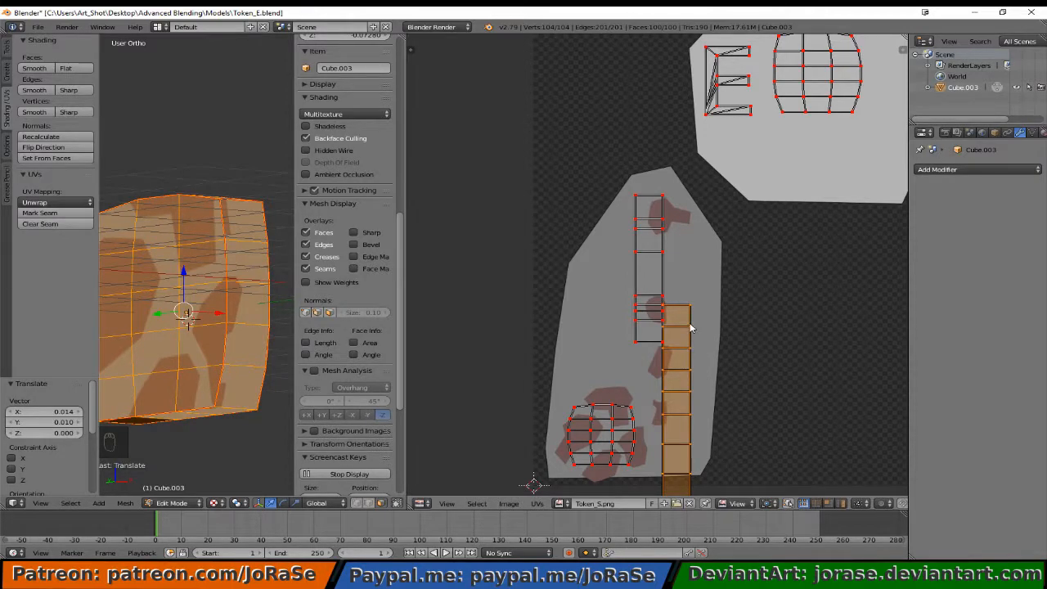
pyautogui.press('g')
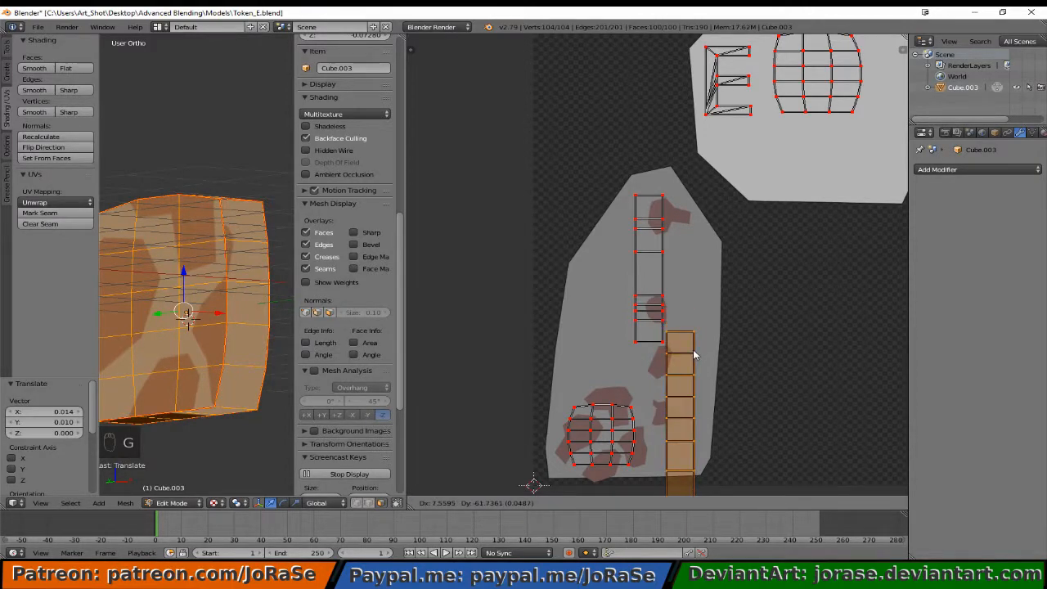
pyautogui.click(692, 355)
# Deselect the strip's top row of vertices and move the rest up about 0.034 along Y.
pyautogui.press('b')
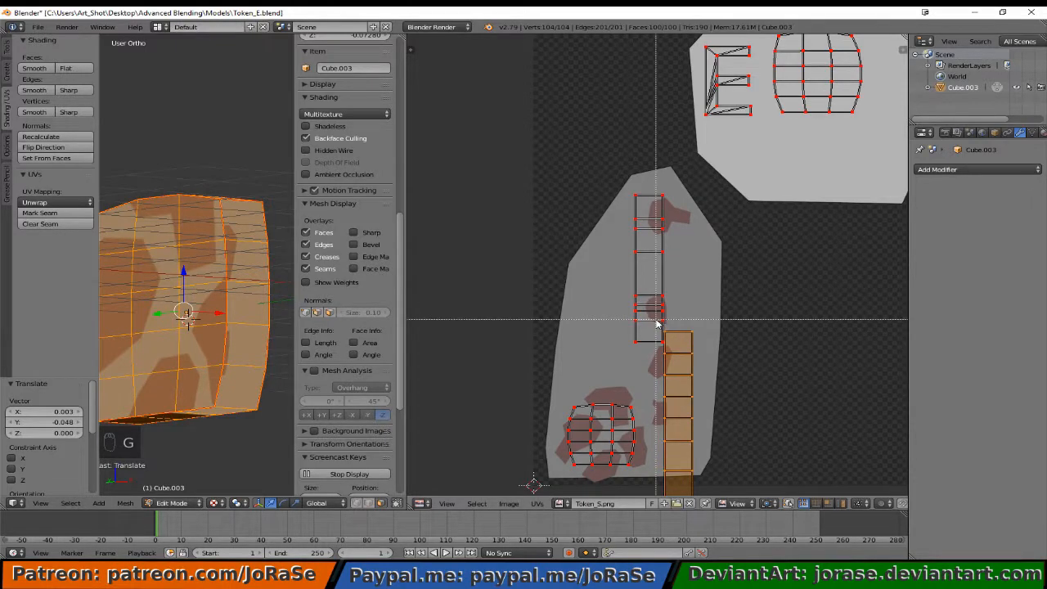
pyautogui.moveTo(656, 319); pyautogui.dragTo(744, 340, button='middle')
pyautogui.press('g')
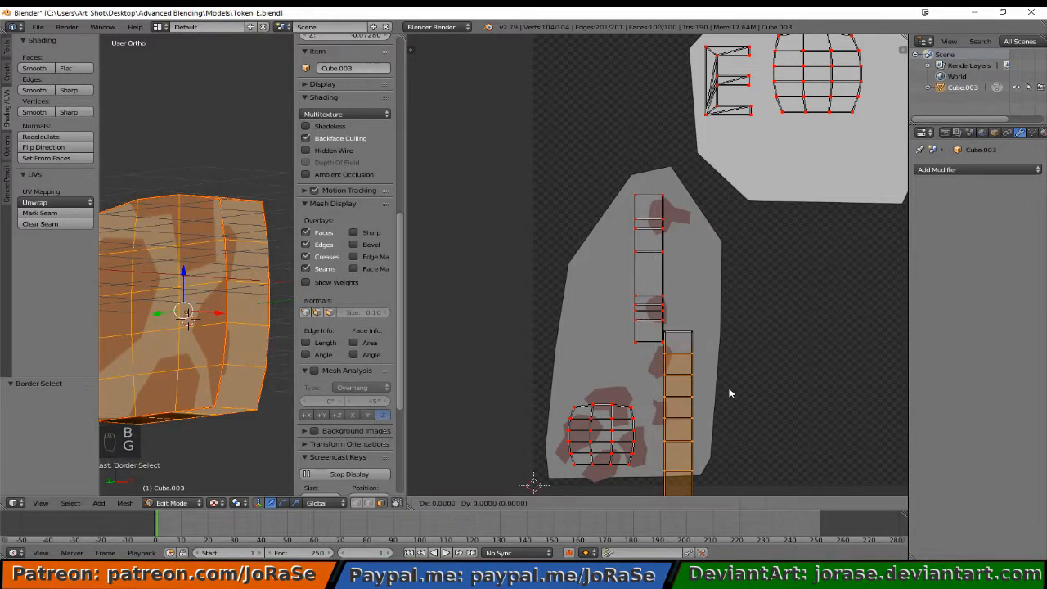
pyautogui.press('y')
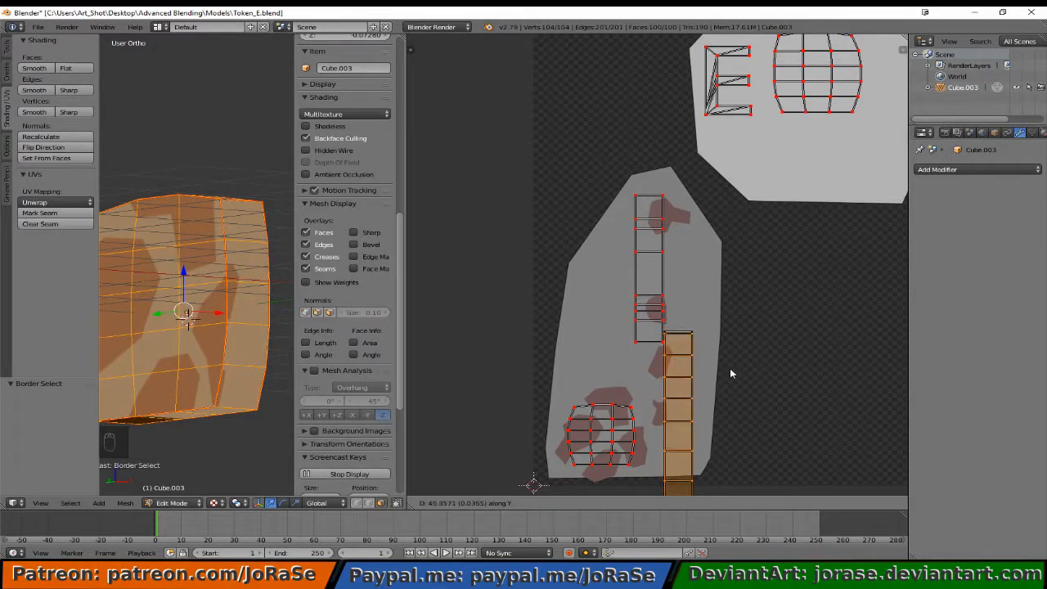
pyautogui.click(730, 369)
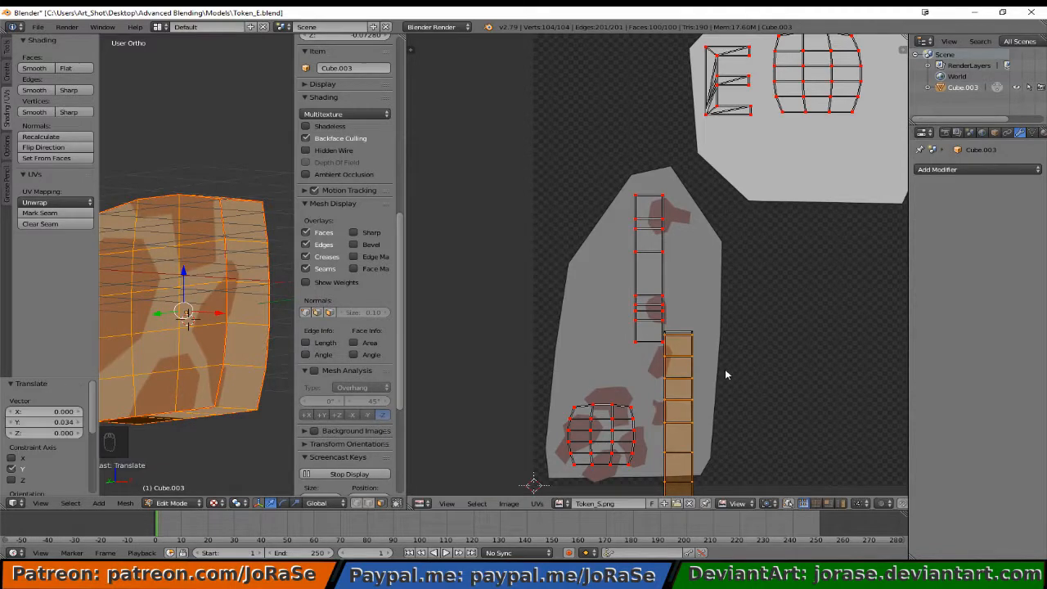
# Deselect the second row of vertices and move the rest of the strip up about 0.016 along Y.
pyautogui.press('b')
pyautogui.moveTo(653, 333); pyautogui.dragTo(702, 354, button='middle')
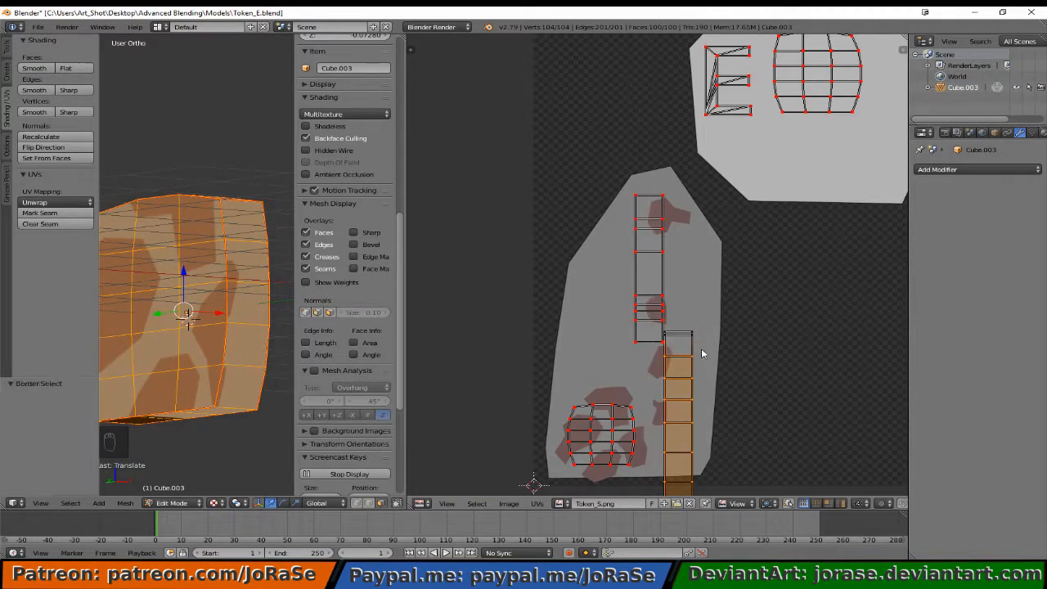
pyautogui.press('g')
pyautogui.press('y')
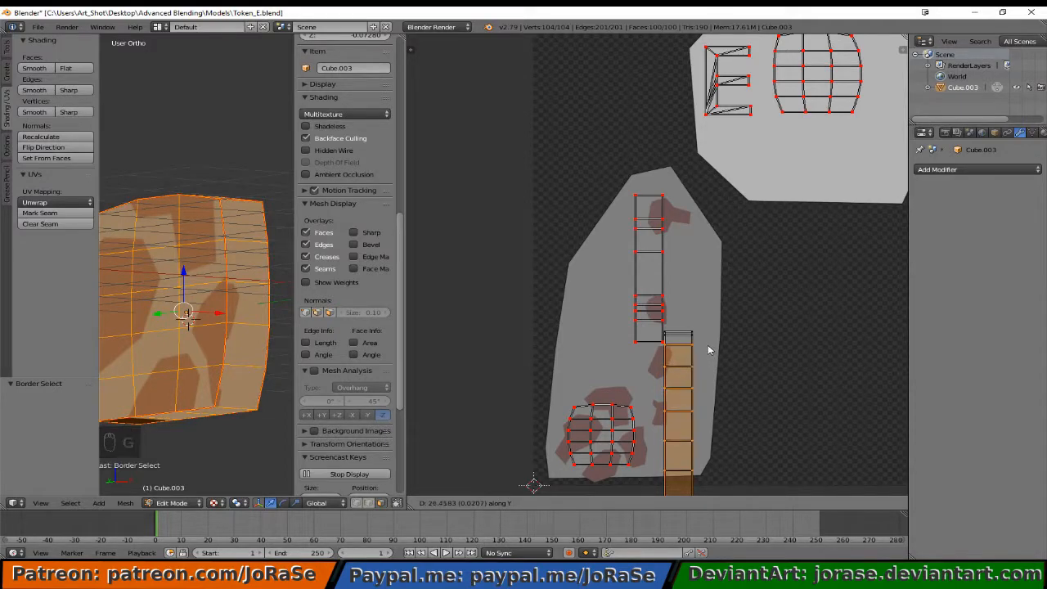
pyautogui.click(709, 353)
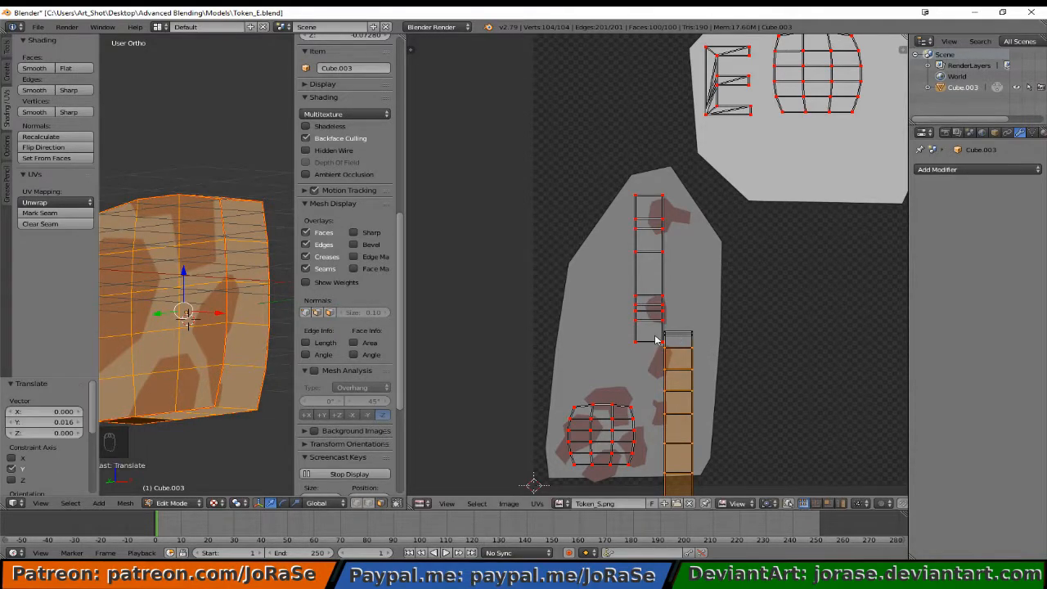
# Deselect the third row of vertices and move the faces below it up about 0.035 along Y.
pyautogui.press('b')
pyautogui.moveTo(655, 335); pyautogui.dragTo(707, 360, button='middle')
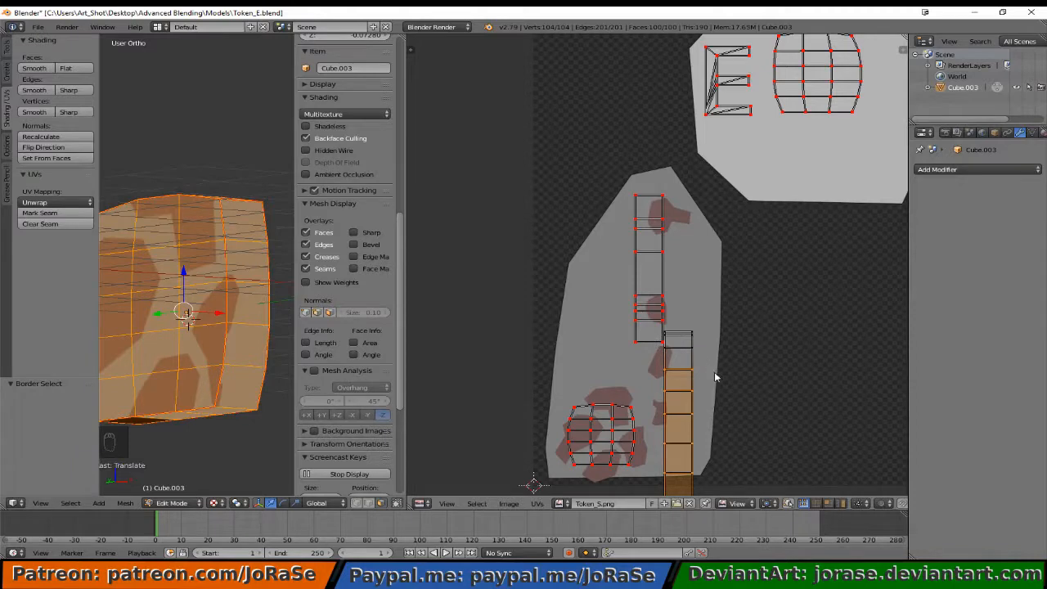
pyautogui.press('g')
pyautogui.press('y')
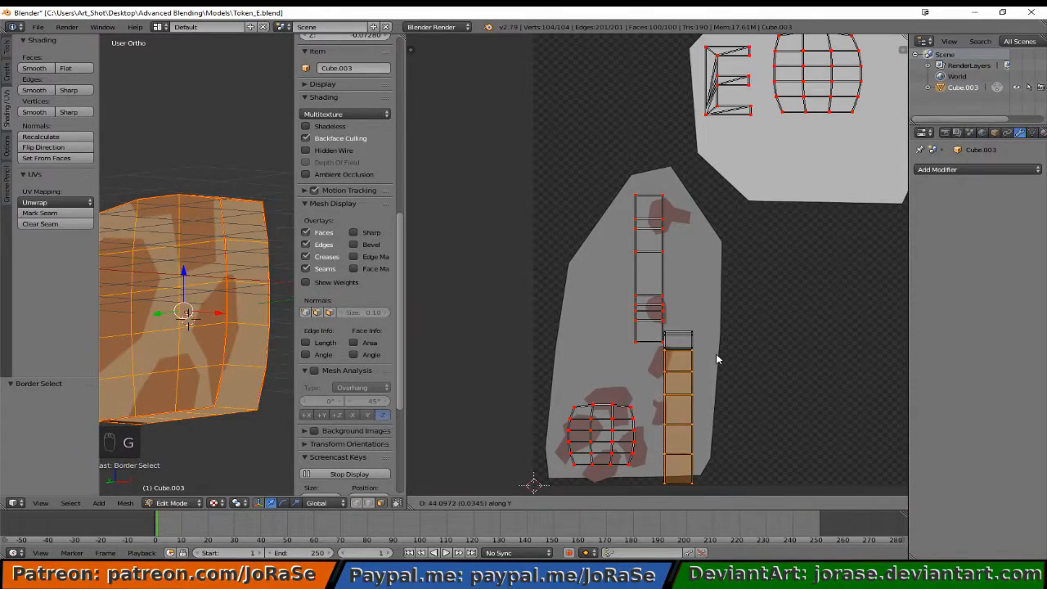
pyautogui.click(716, 357)
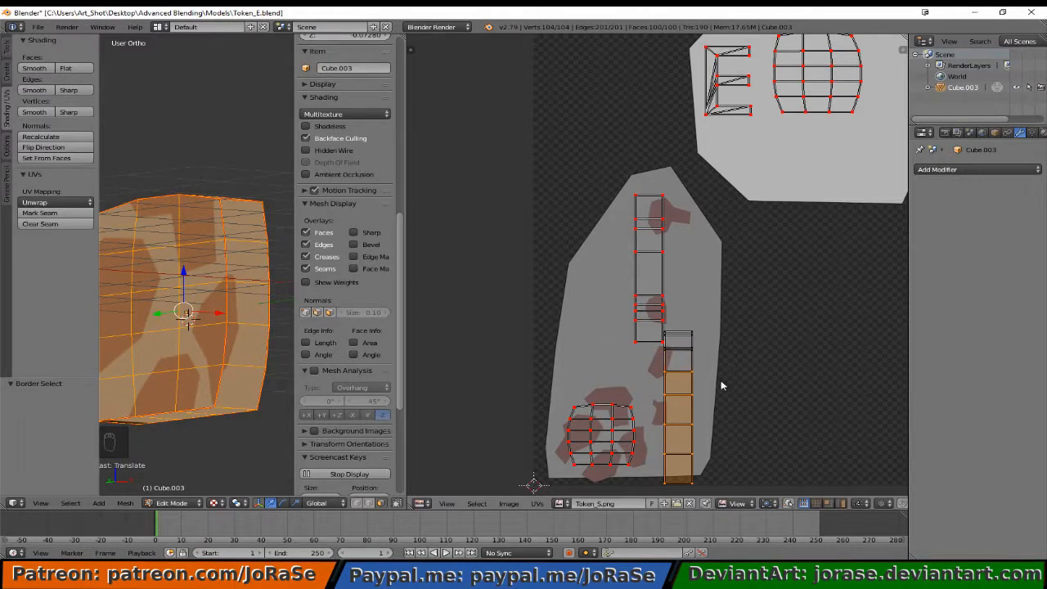
# Deselect the fourth row of vertices and move the strip's last four faces up about 0.034 along Y.
pyautogui.press('g')
pyautogui.press('y')
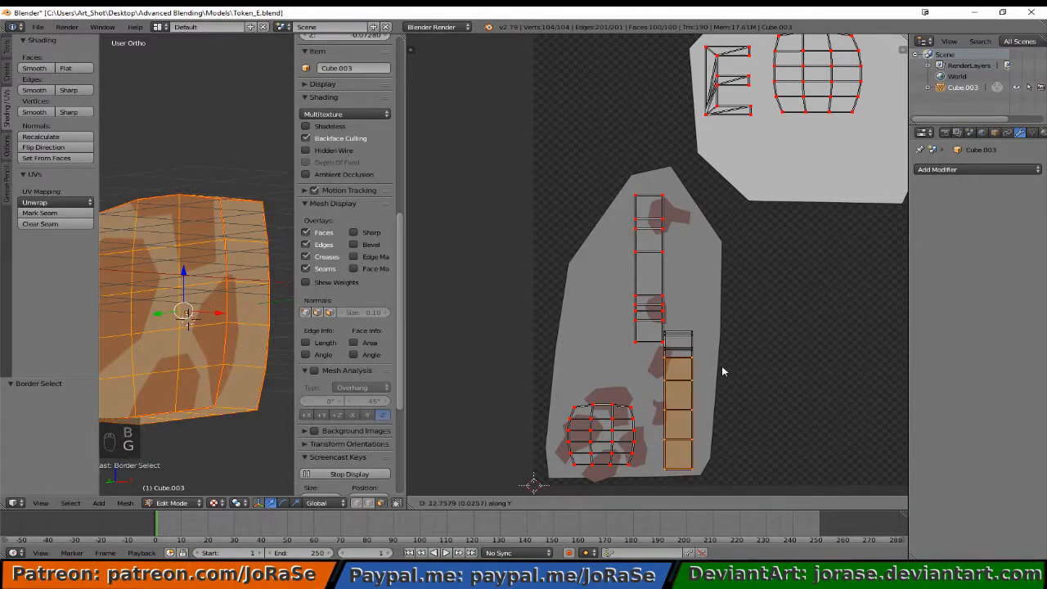
pyautogui.click(720, 367)
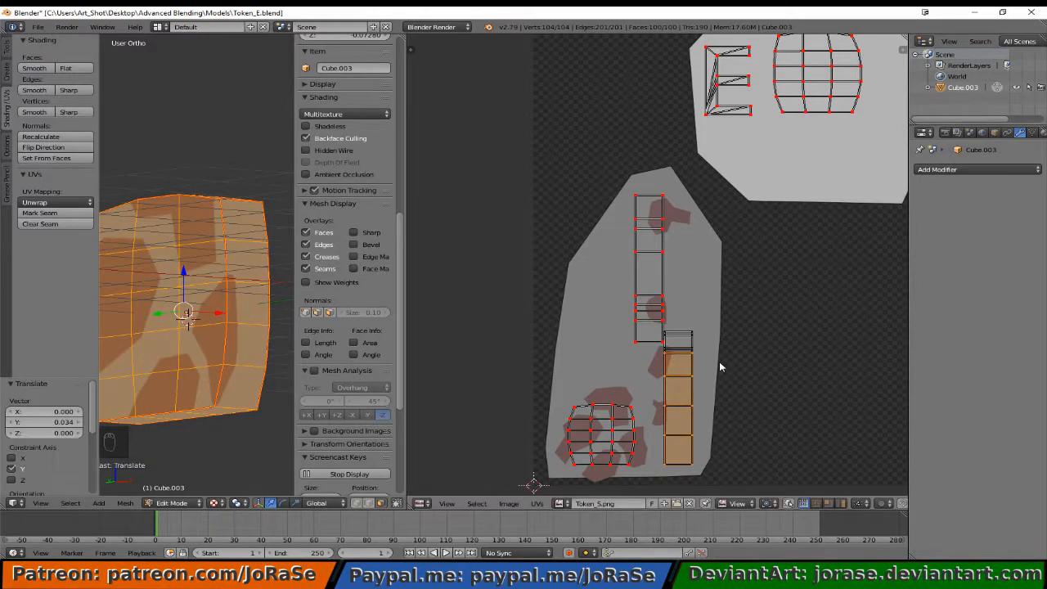
# Deselect the next two rows of vertices and move the strip's last two faces about -0.007 along X onto the lowest spot.
pyautogui.press('b')
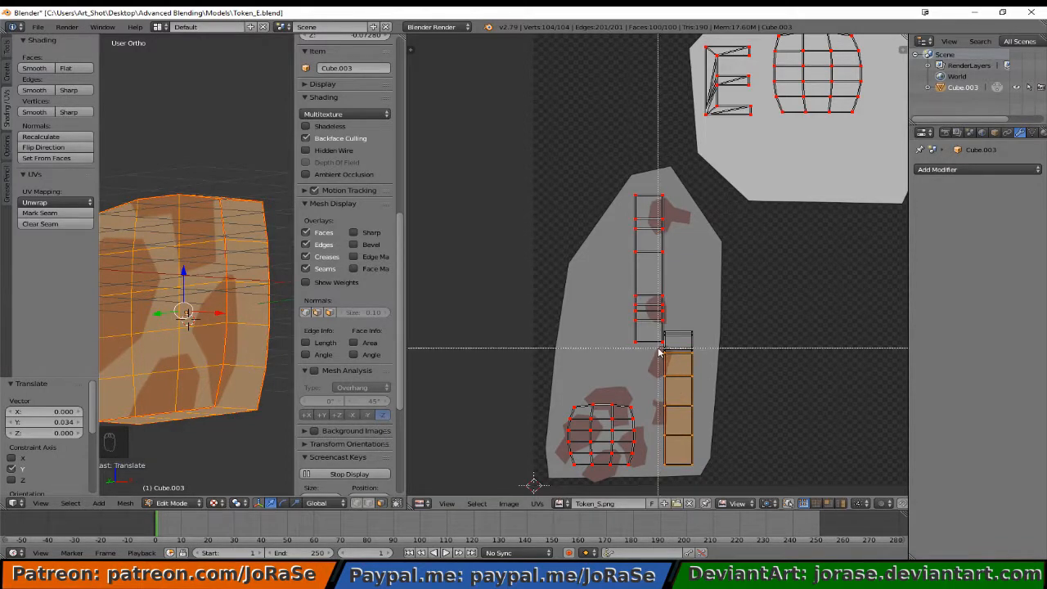
pyautogui.moveTo(658, 349); pyautogui.dragTo(756, 401, button='middle')
pyautogui.press('b')
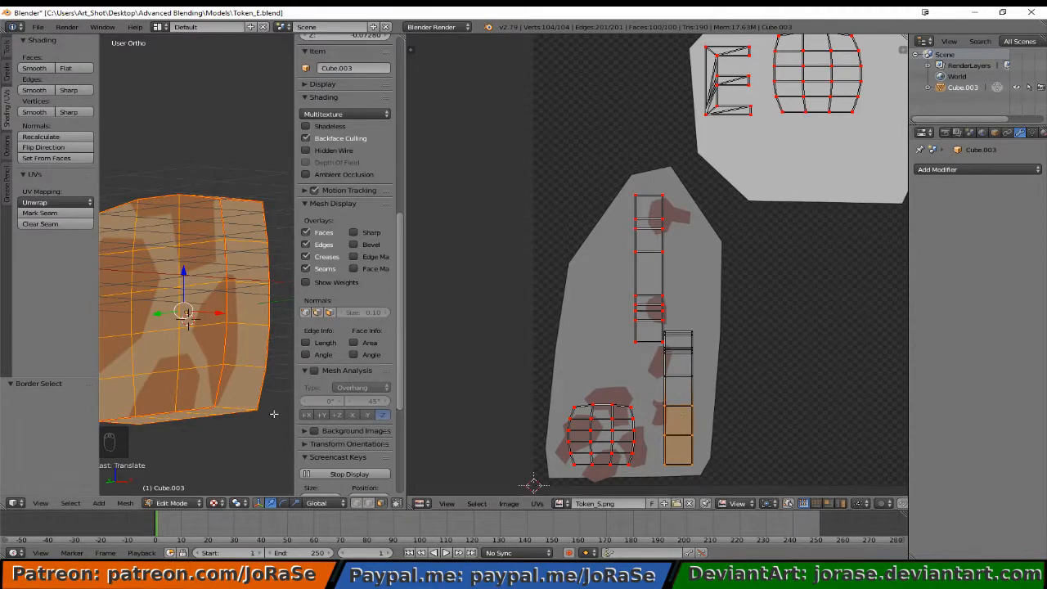
pyautogui.moveTo(264, 413); pyautogui.dragTo(259, 345, button='middle')
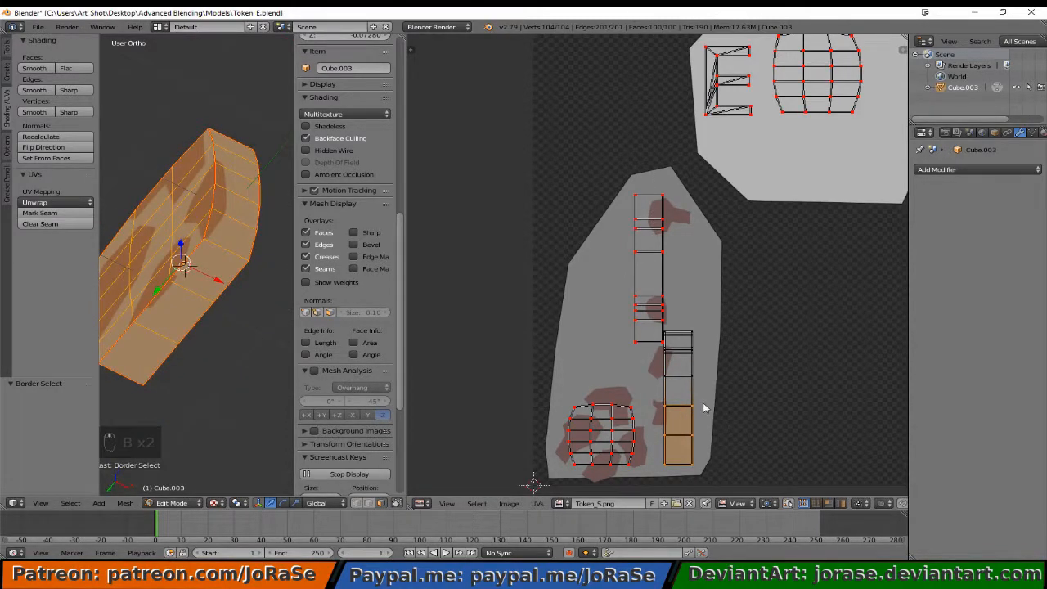
pyautogui.press('g')
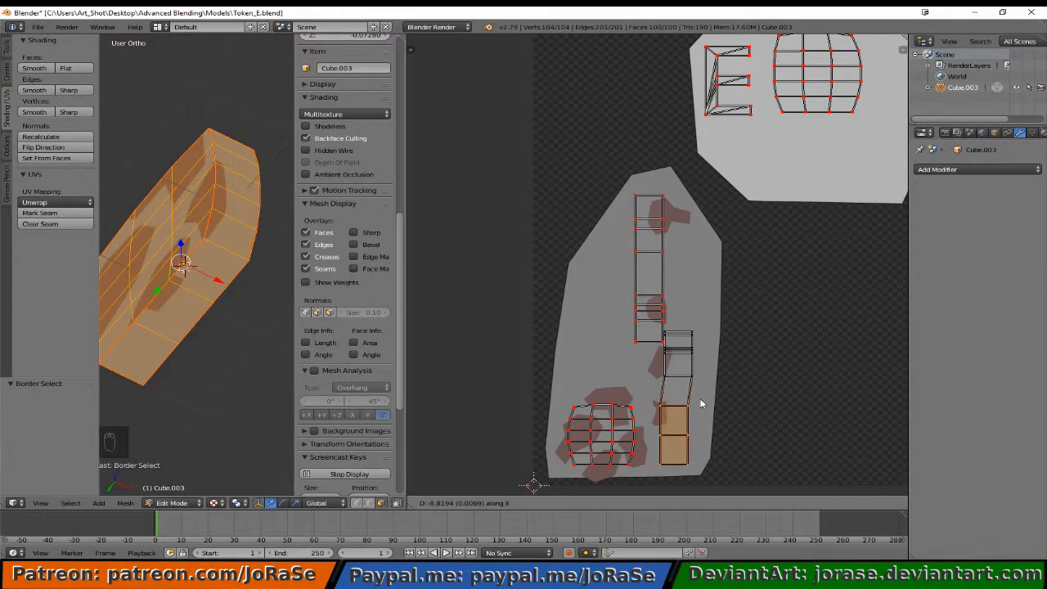
pyautogui.click(700, 401)
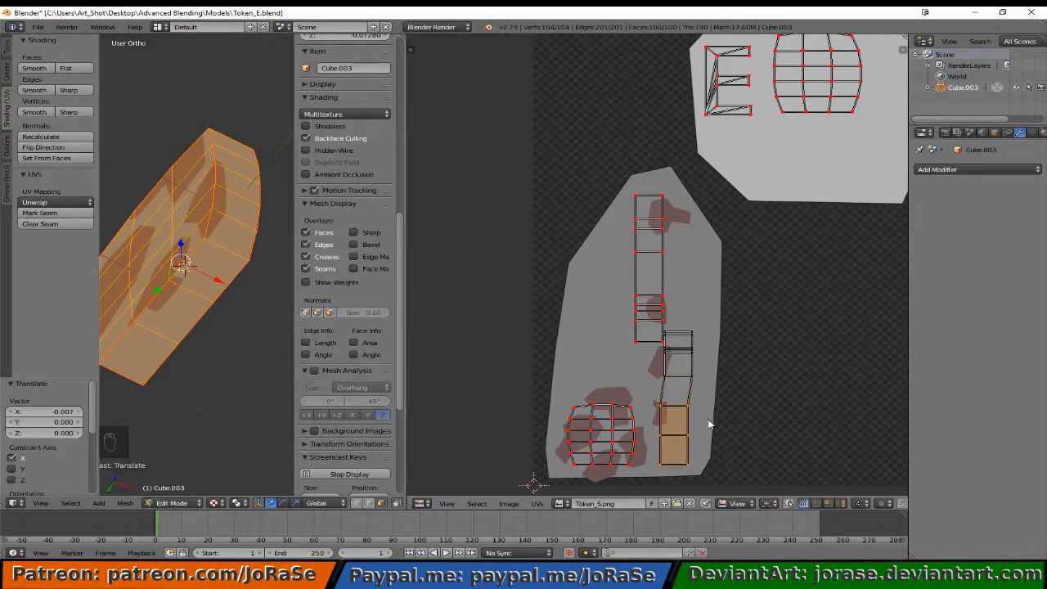
# Move the strip's last two faces about -0.027 along Y, and its last face alone up about 0.050 along Y.
pyautogui.press('g')
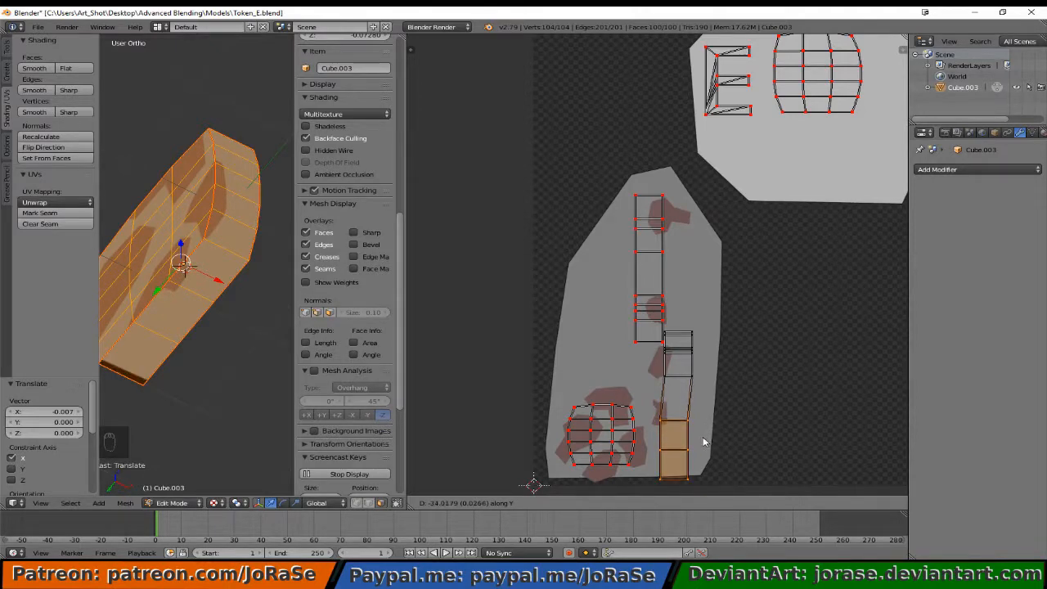
pyautogui.click(704, 442)
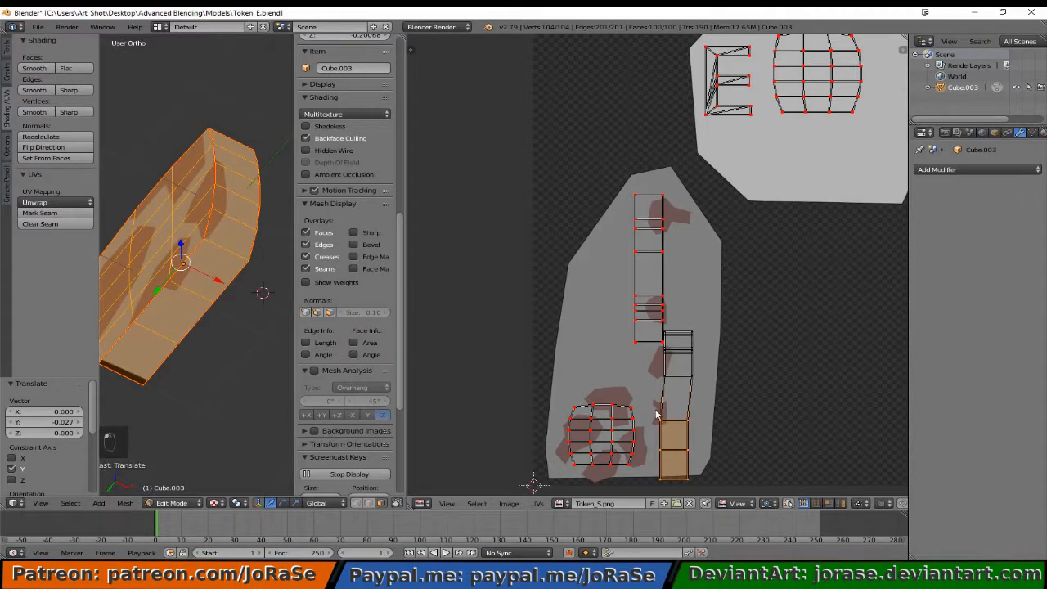
pyautogui.press('b')
pyautogui.moveTo(645, 408); pyautogui.dragTo(719, 430, button='middle')
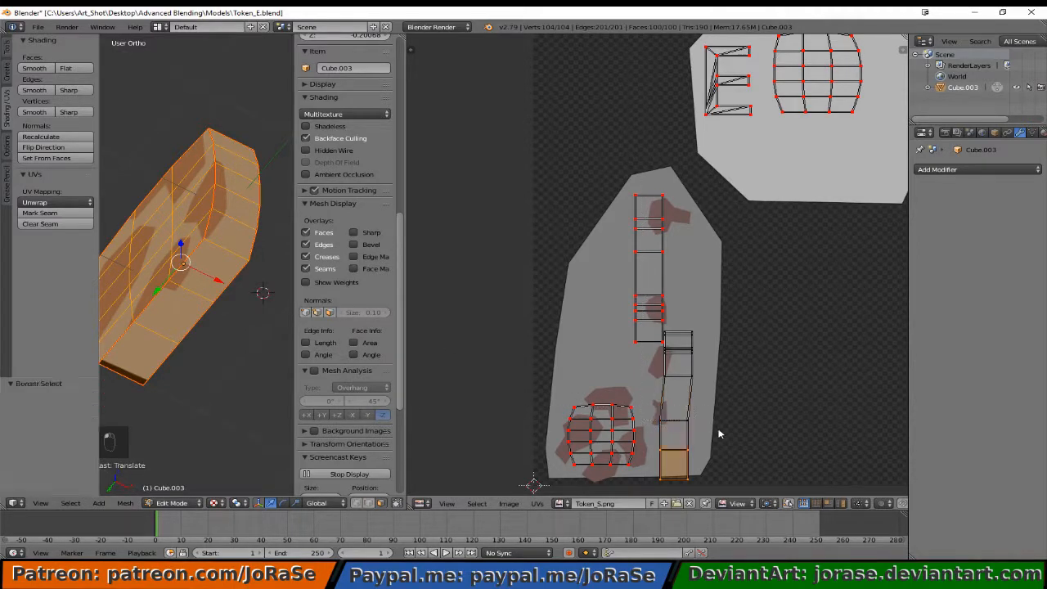
pyautogui.press('g')
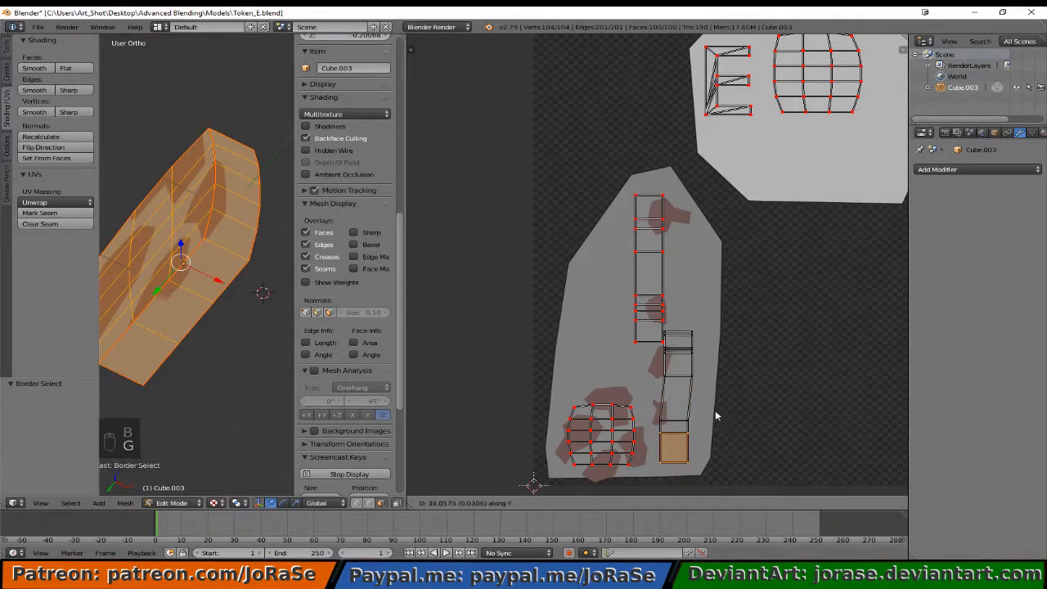
pyautogui.click(713, 405)
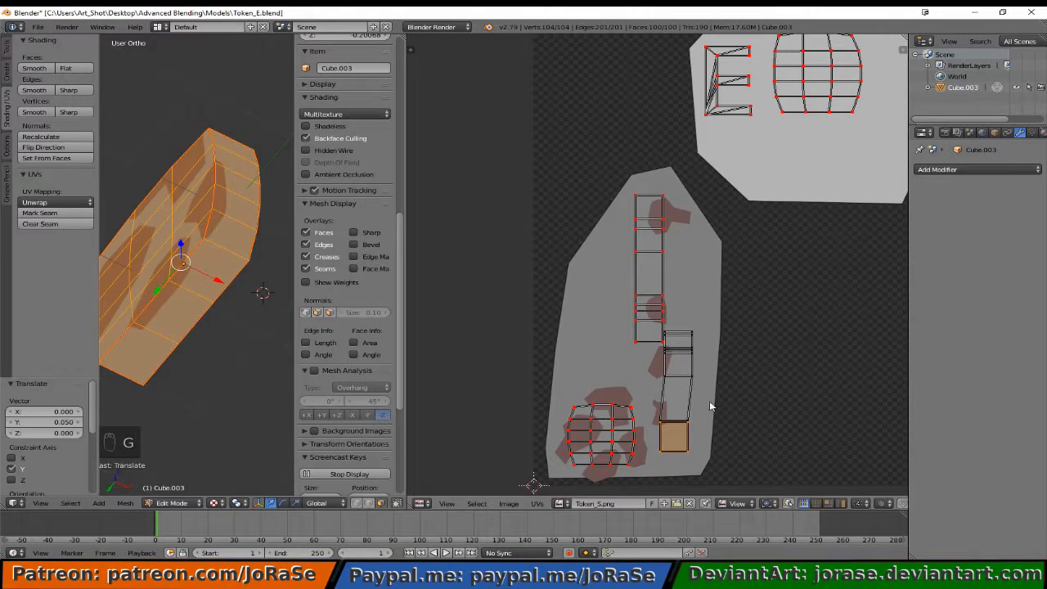
# Deselect the last face's upper vertices, move its bottom edge up about 0.02 along Y, and inspect the textured token in Object Mode.
pyautogui.press('Tab')
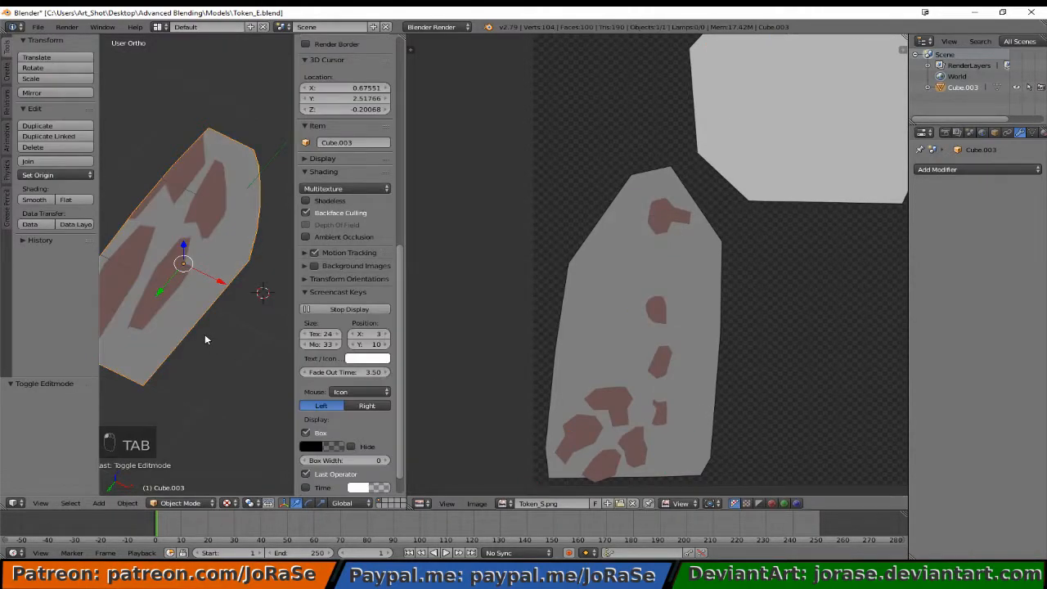
pyautogui.press('Tab')
pyautogui.press('g')
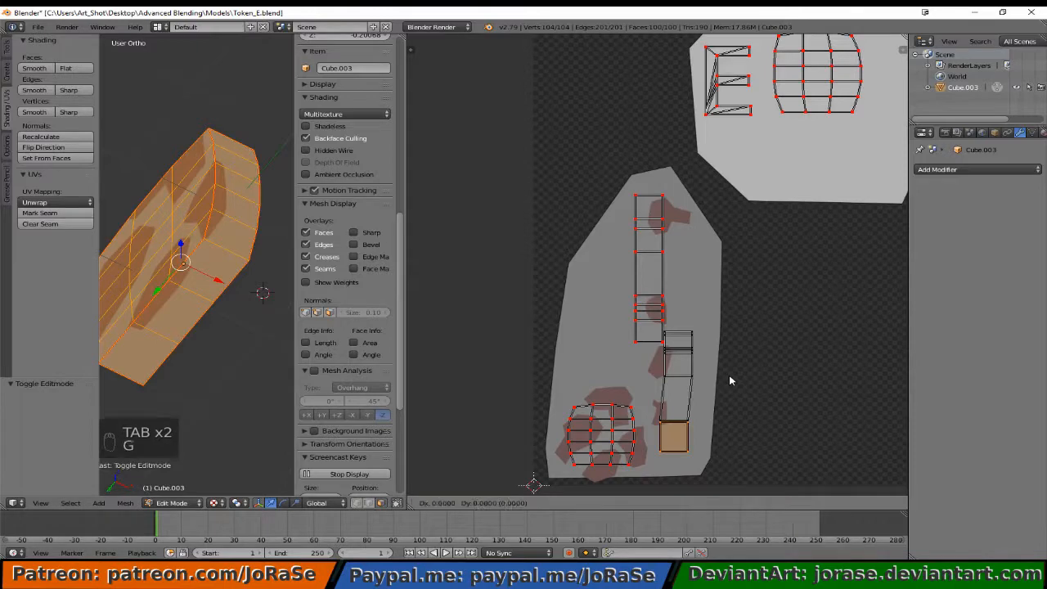
pyautogui.click(730, 380)
pyautogui.press('b')
pyautogui.moveTo(654, 406); pyautogui.dragTo(722, 433)
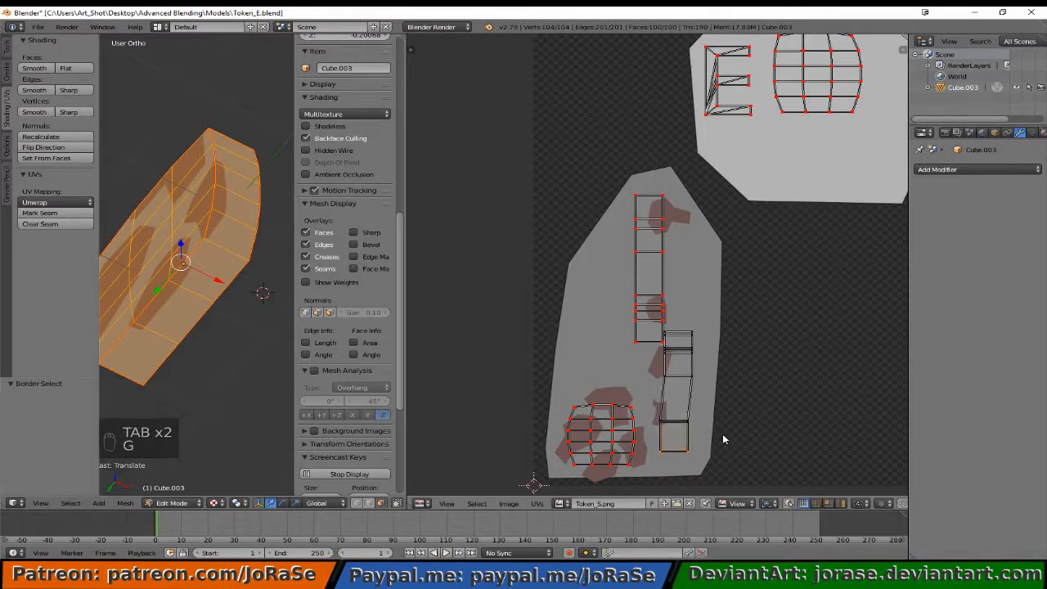
pyautogui.press('g')
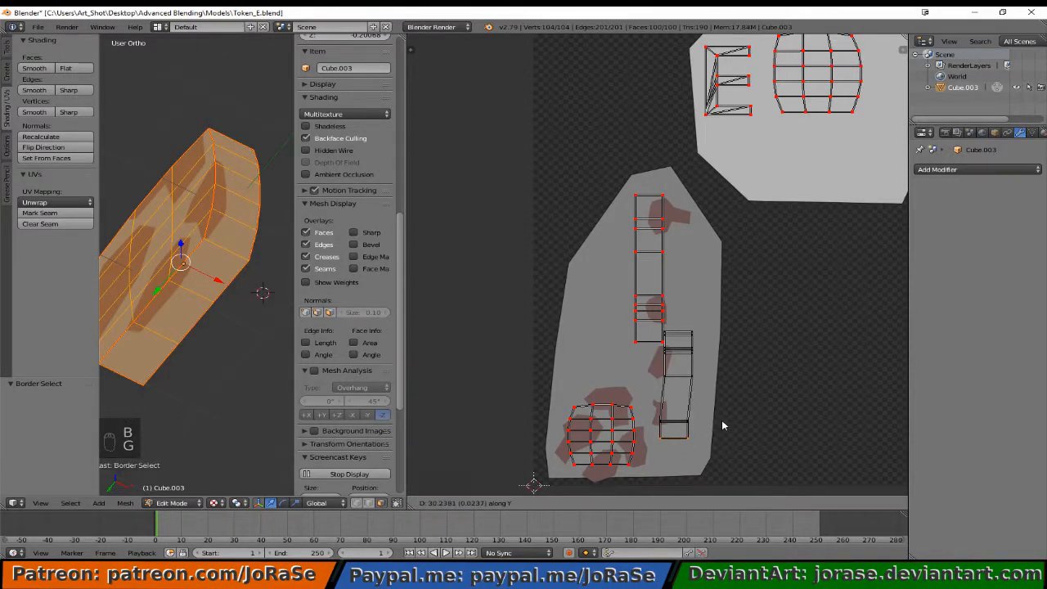
pyautogui.click(721, 427)
pyautogui.press('Tab')
pyautogui.moveTo(226, 356); pyautogui.dragTo(255, 344, button='middle')
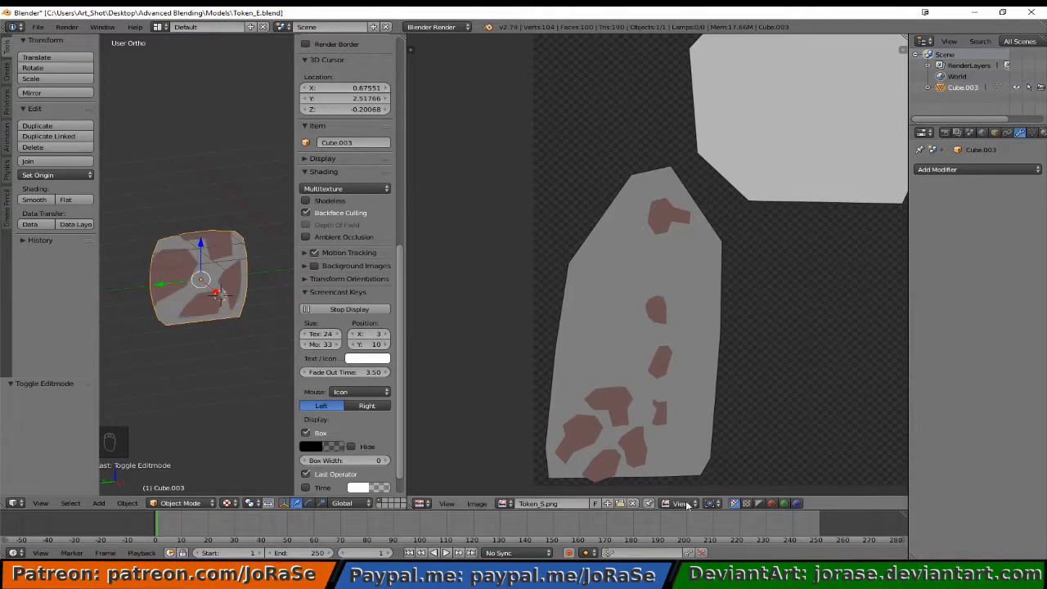
# Select all of the token's UV islands in Edit Mode and pin them in place.
pyautogui.press('Tab')
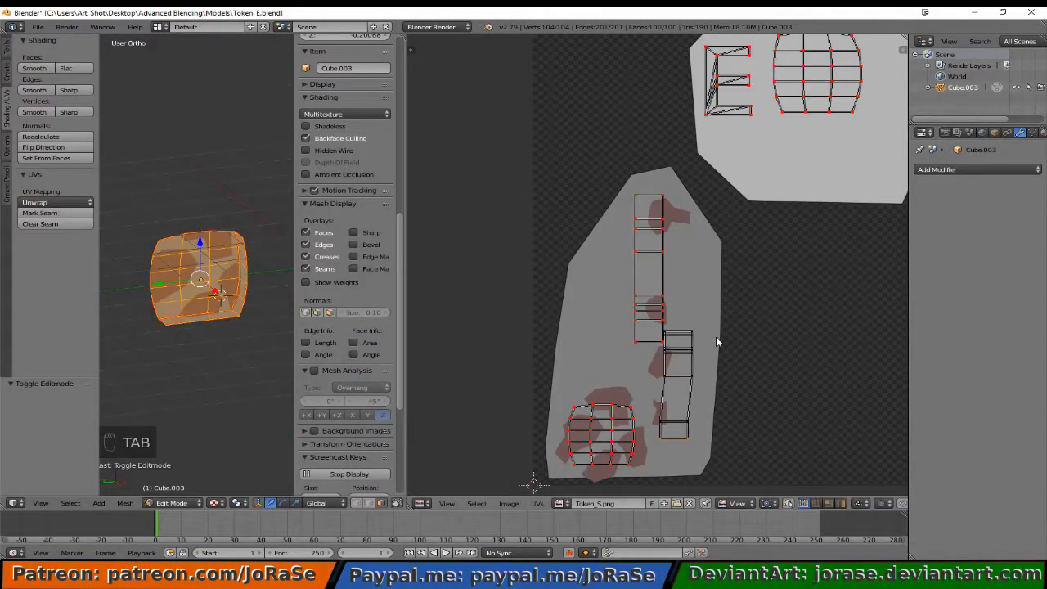
pyautogui.press('a')
pyautogui.press('a')
pyautogui.press('a')
pyautogui.press('a')
pyautogui.press('p')
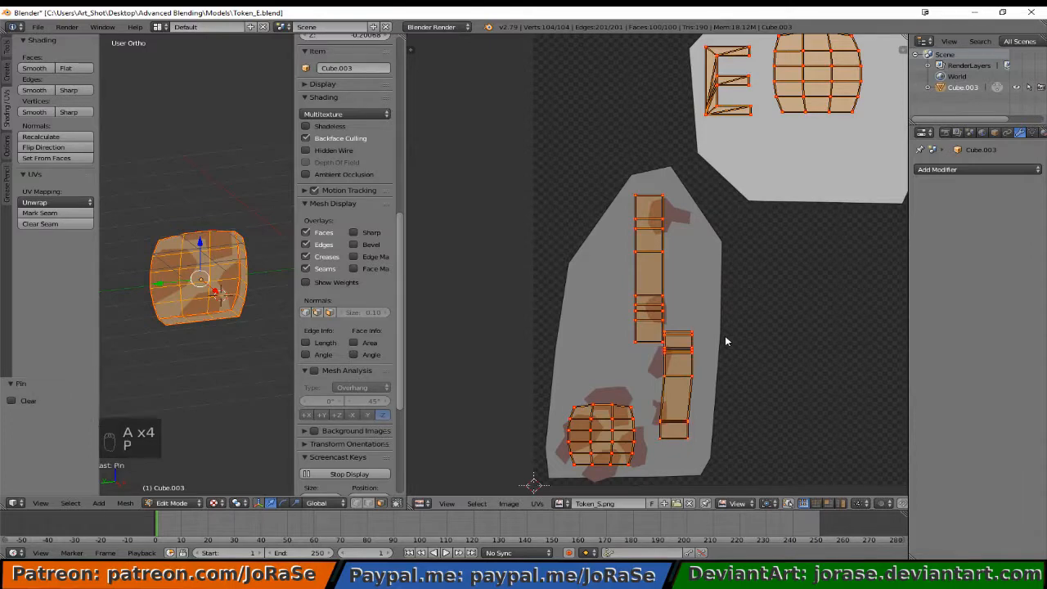
# Deselect all UVs and save the changes to Token_E.blend.
pyautogui.scroll(-5, 725, 335)
pyautogui.press('a')
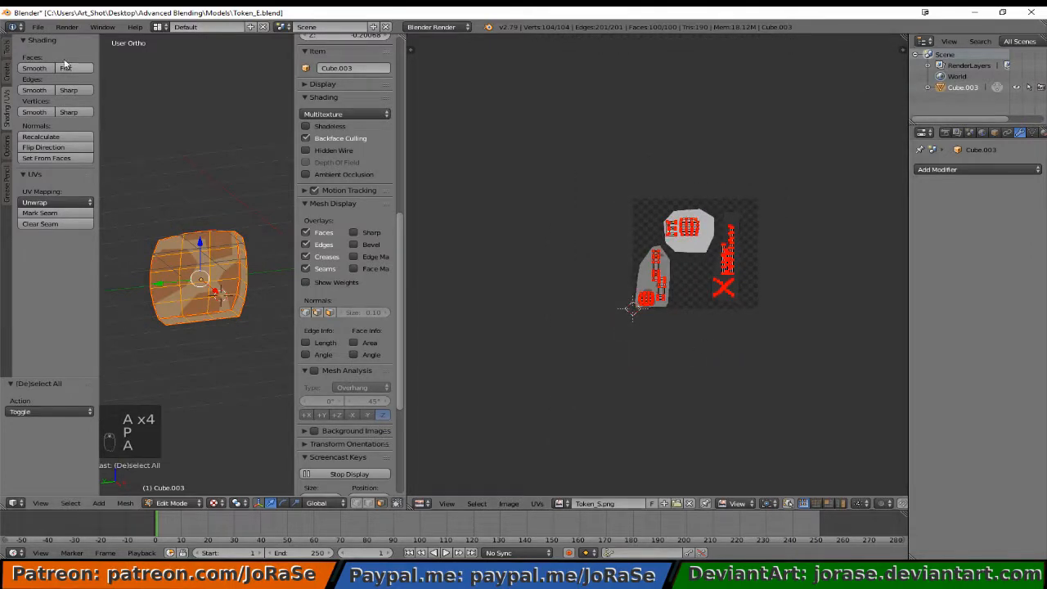
pyautogui.click(37, 27)
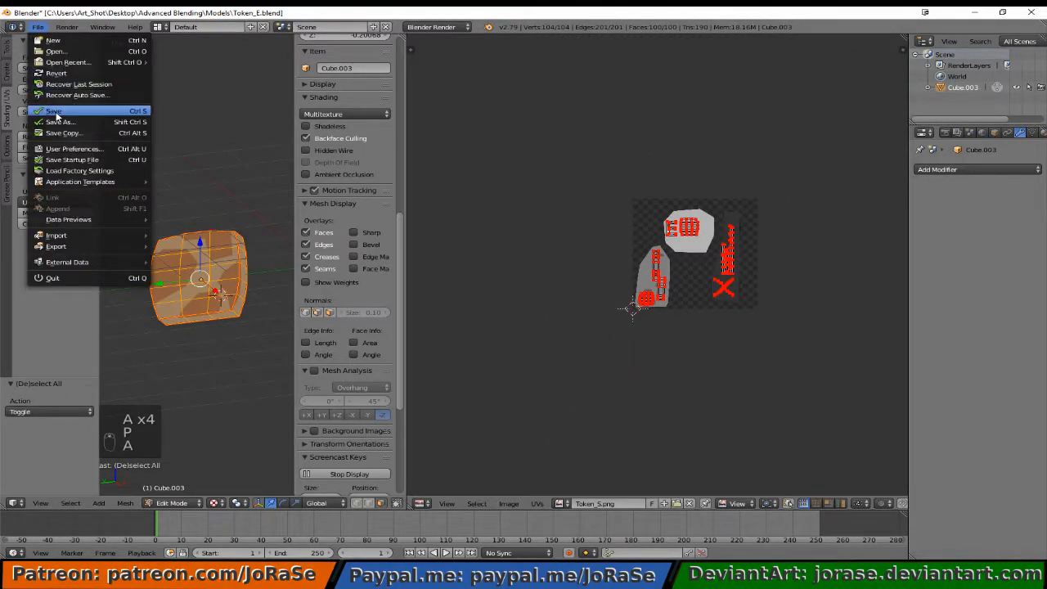
pyautogui.click(55, 113)
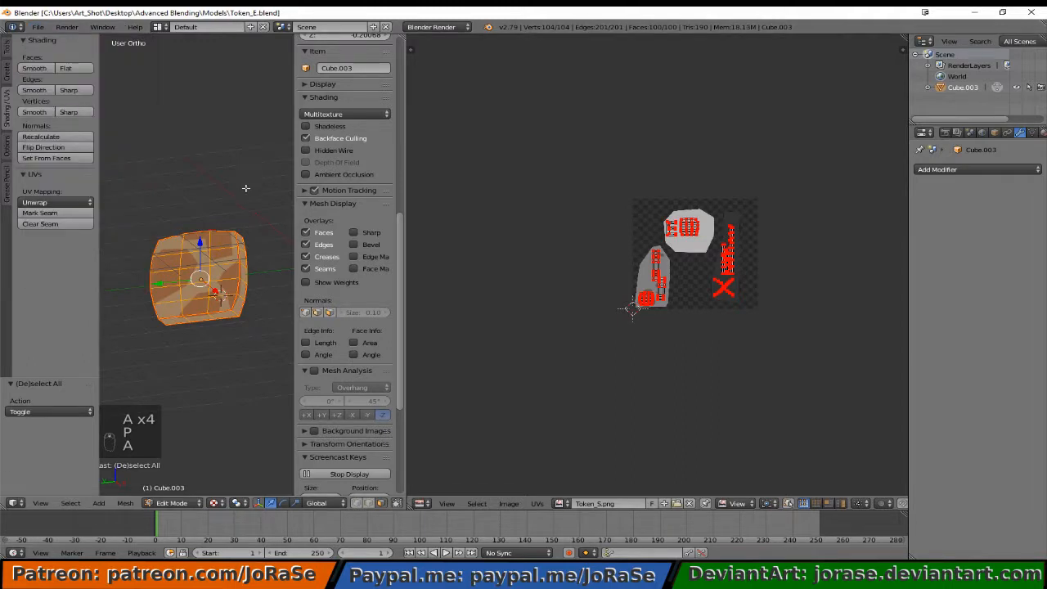